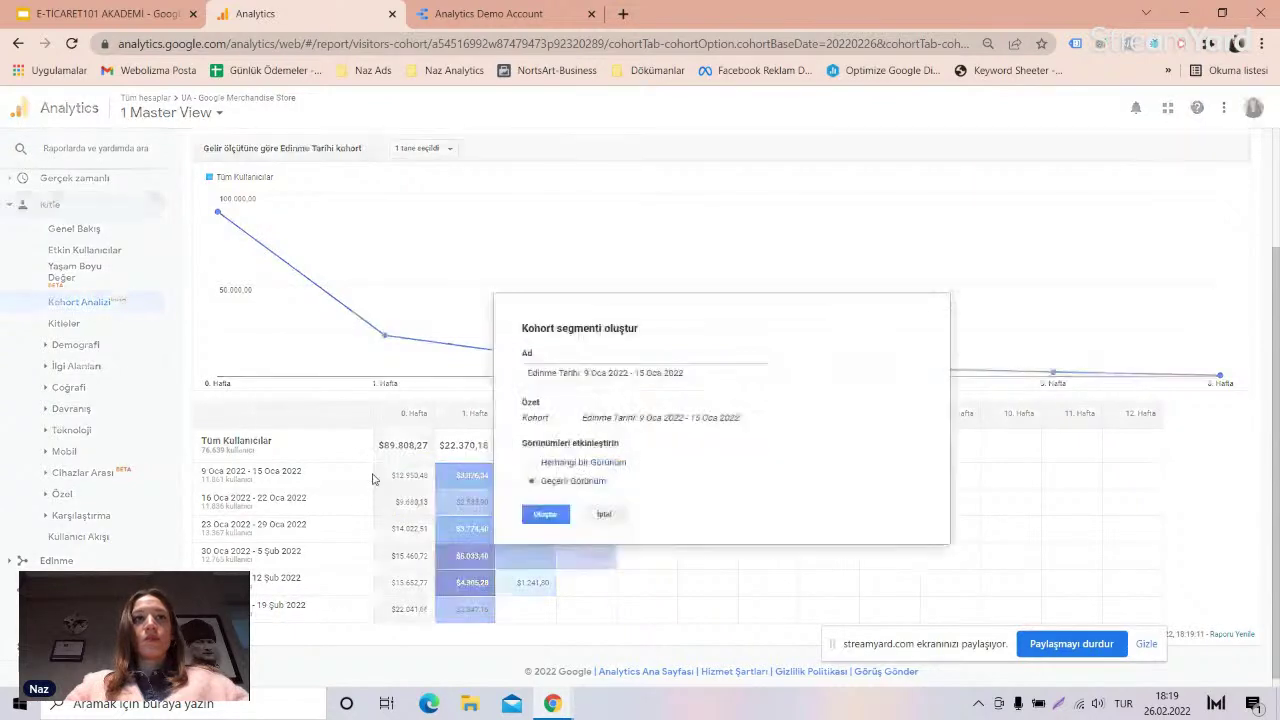
- Cancel creating the cohort segment and open the Kitleler report in the Kitle section
{"action": "left_click", "coordinate": [607, 514]}
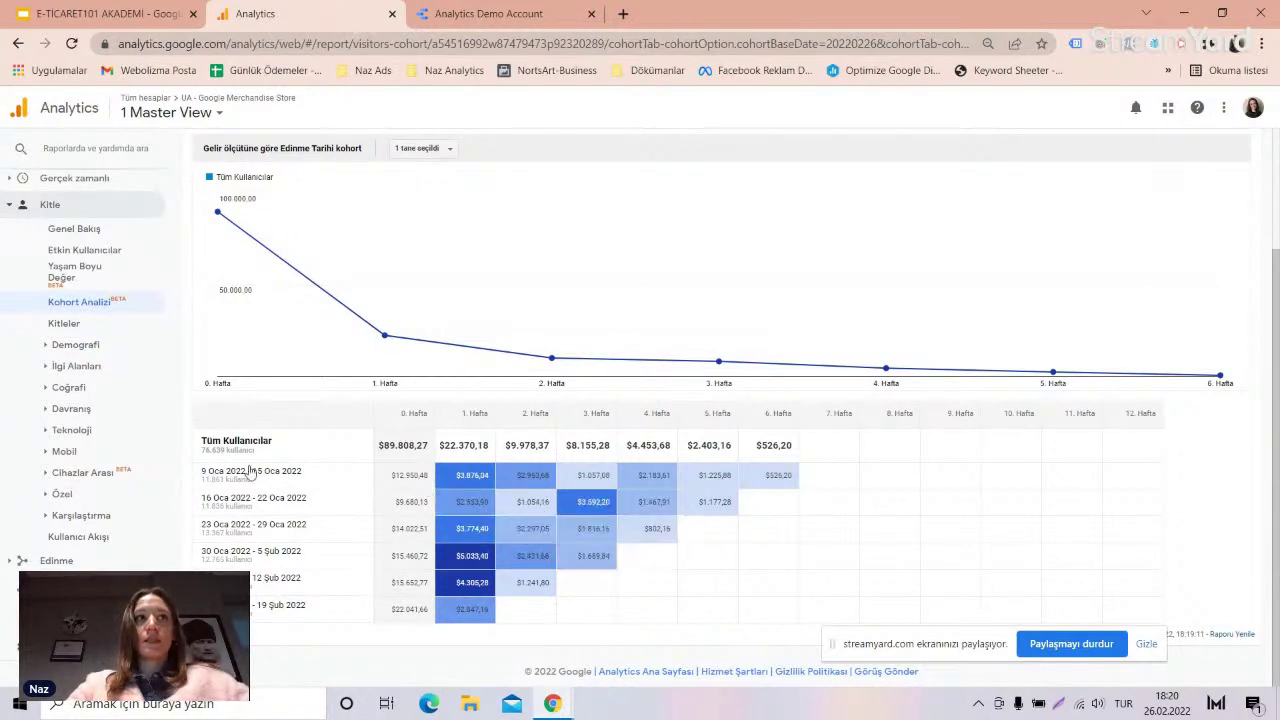
{"action": "left_click", "coordinate": [88, 326]}
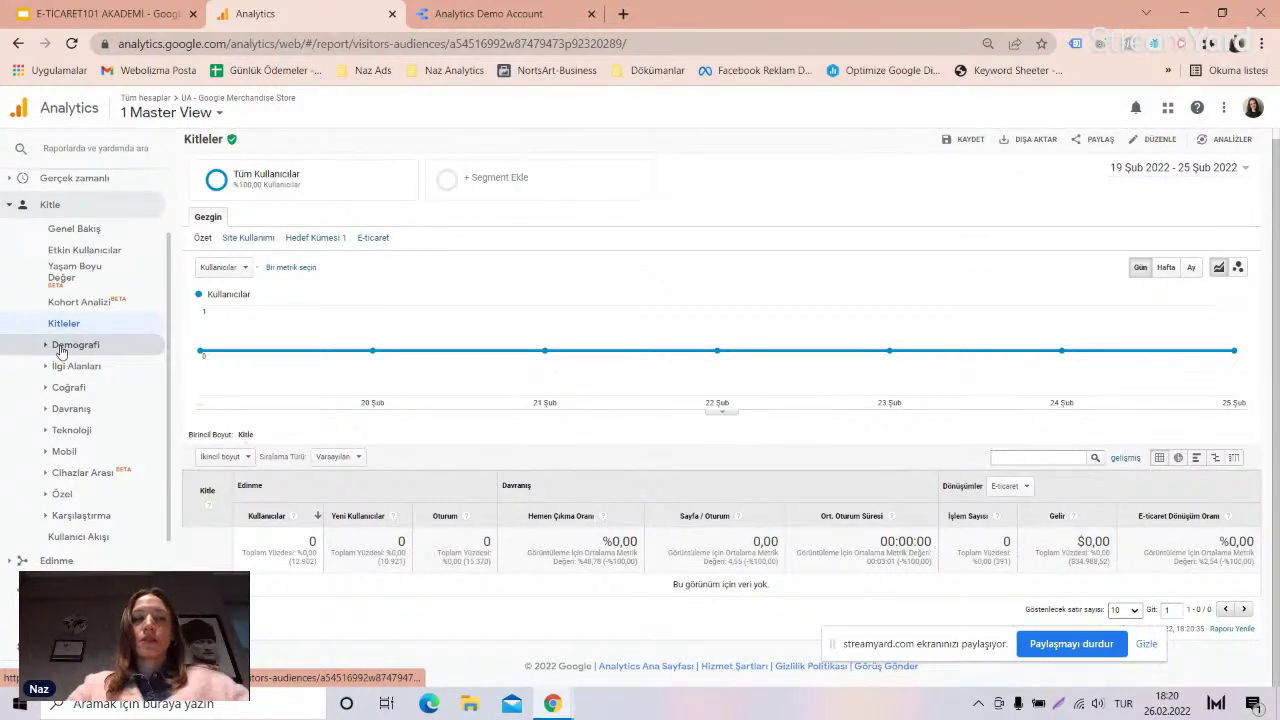
- Open the Demografi Genel Bakış report to view the users' age and gender breakdown
{"action": "left_click", "coordinate": [61, 346]}
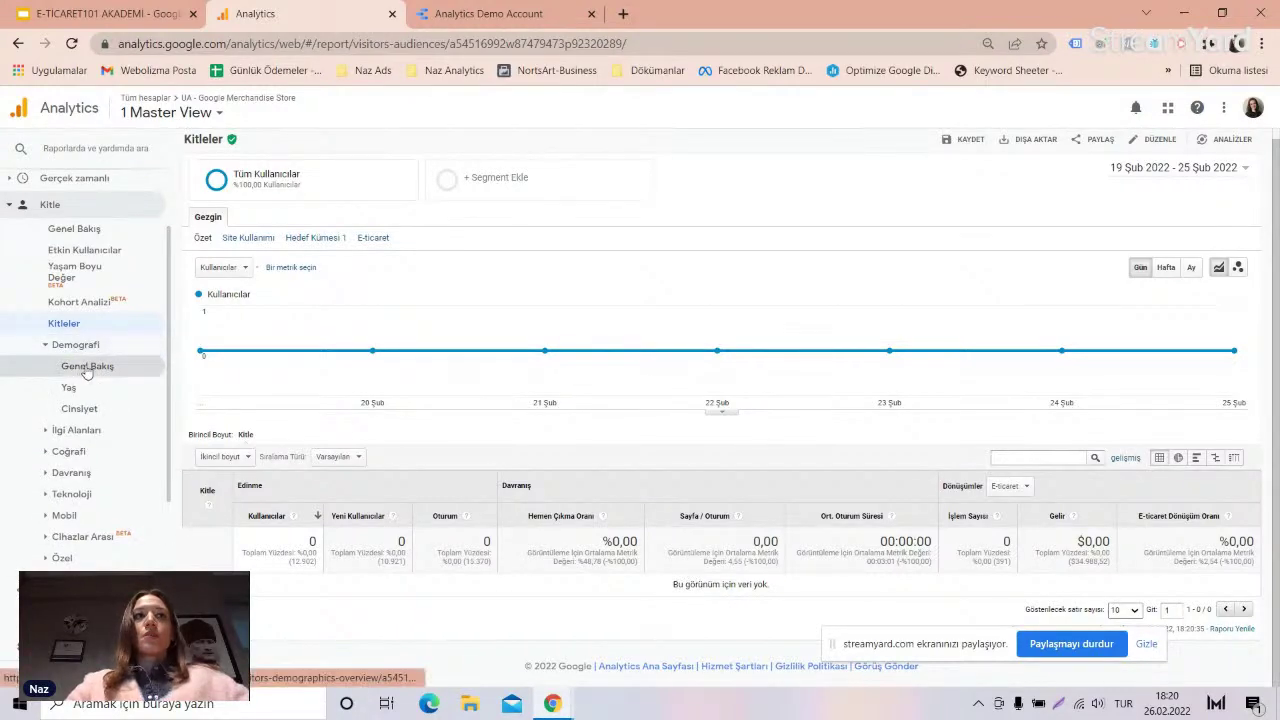
{"action": "left_click", "coordinate": [87, 368]}
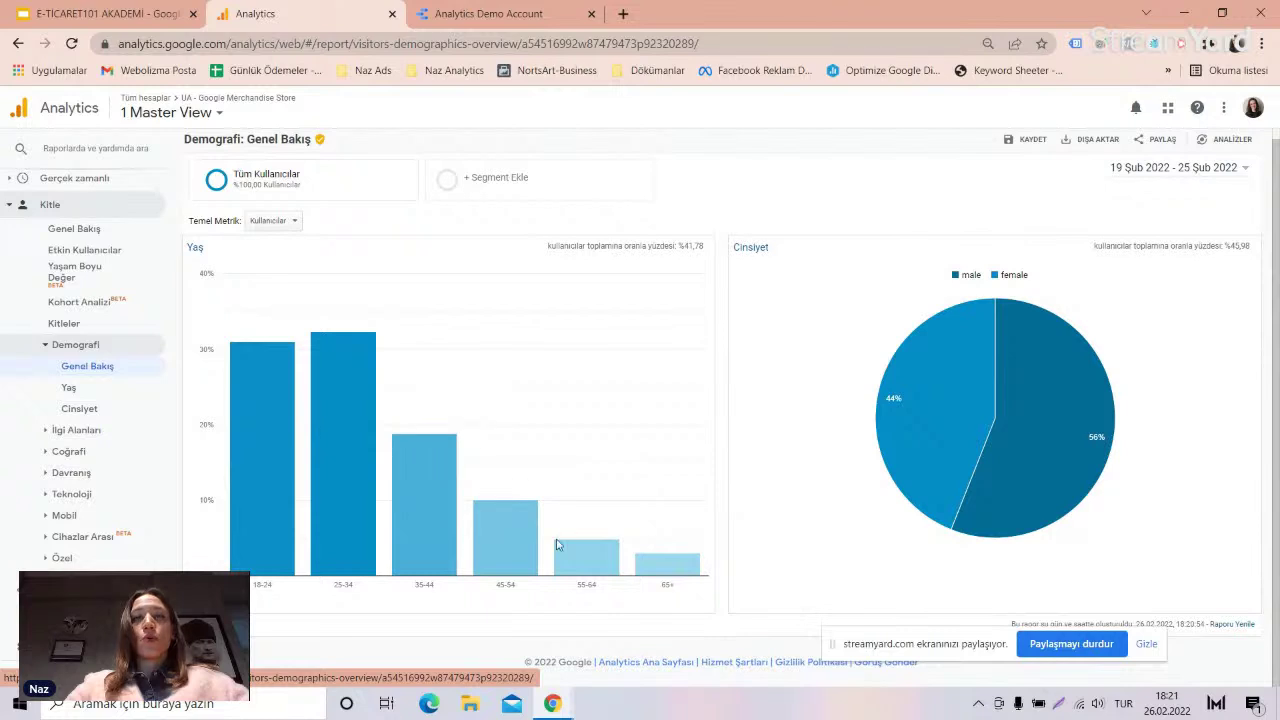
{"action": "mouse_move", "coordinate": [271, 530]}
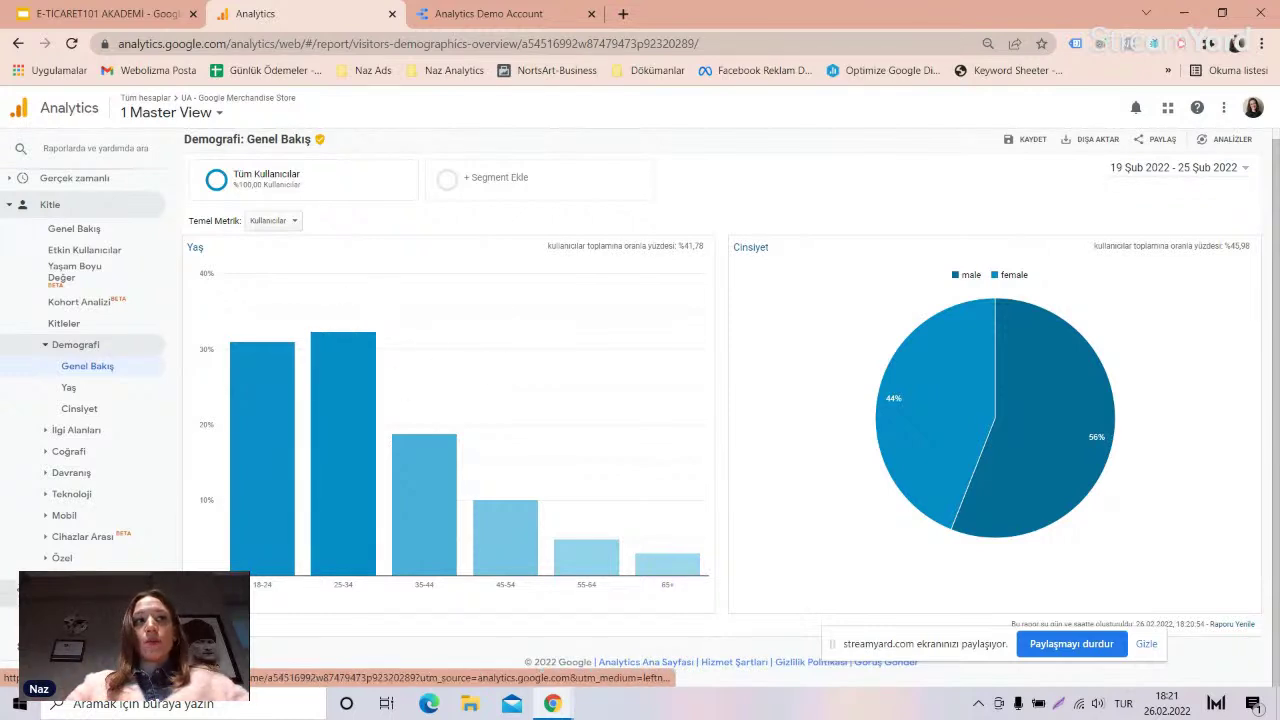
- Open the property's Veri Toplama settings under İzleme Bilgileri in the administrator area
{"action": "left_click", "coordinate": [16, 661]}
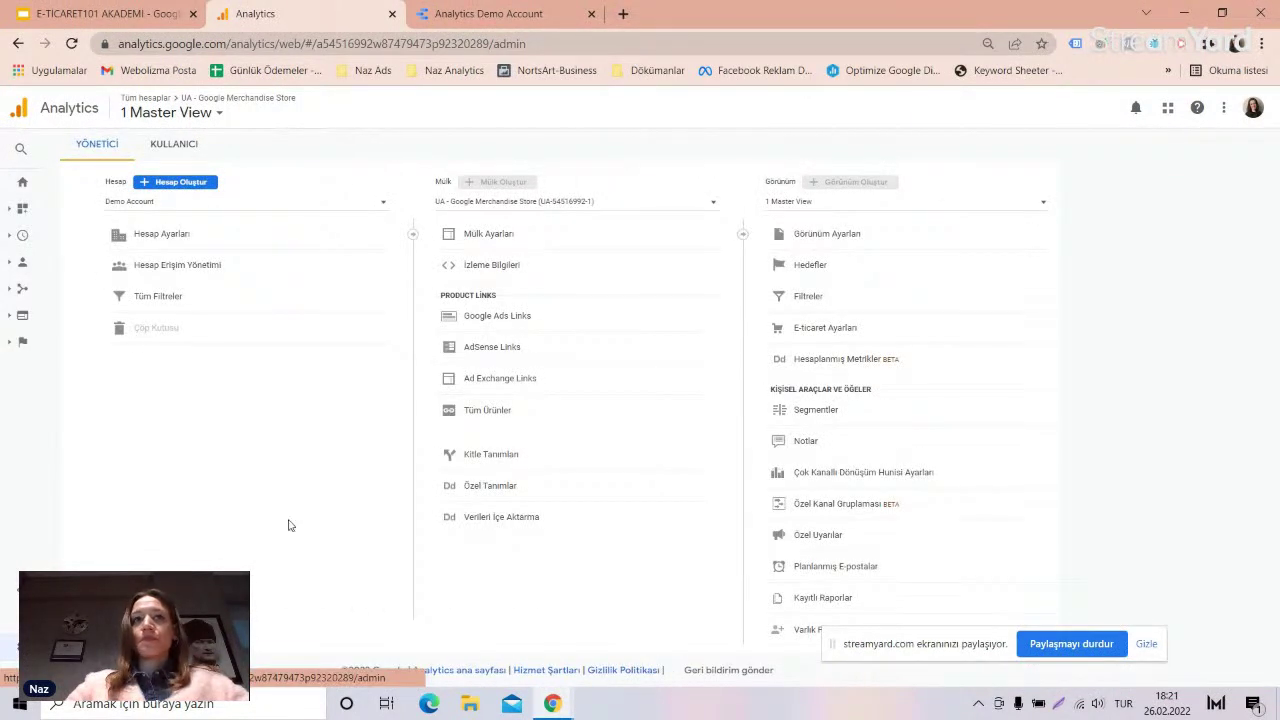
{"action": "left_click", "coordinate": [501, 267]}
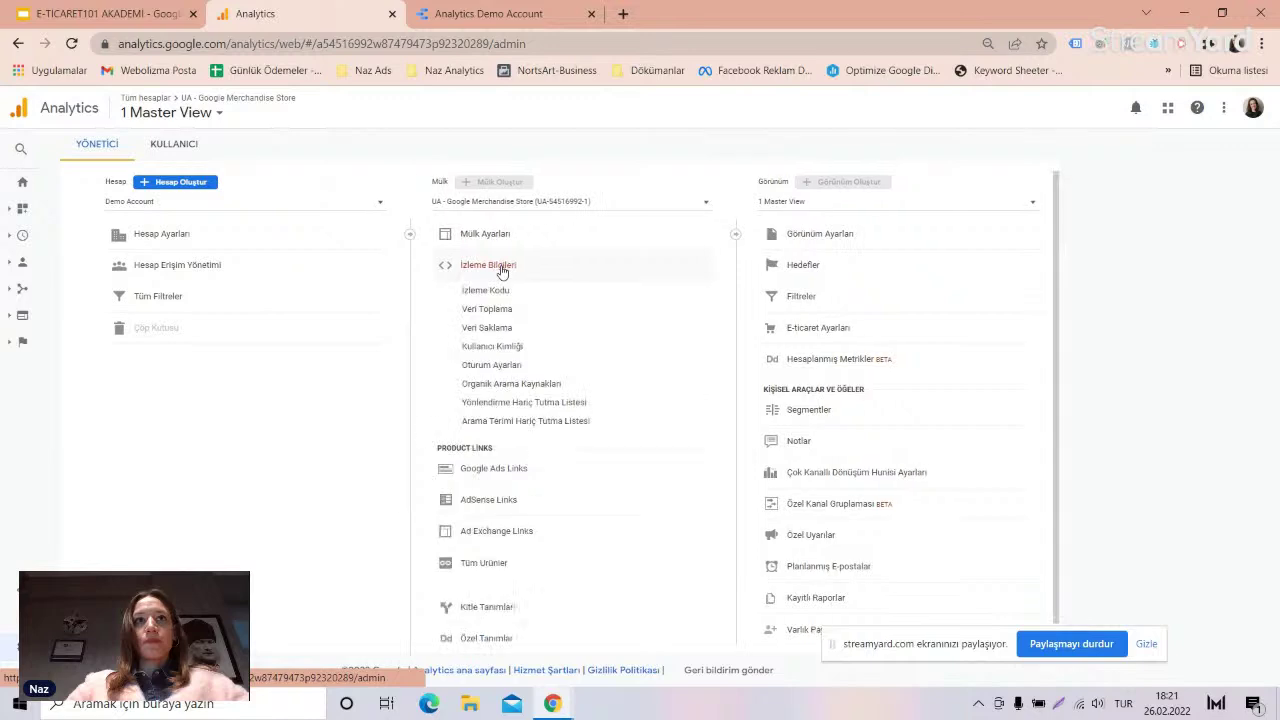
{"action": "left_click", "coordinate": [478, 313]}
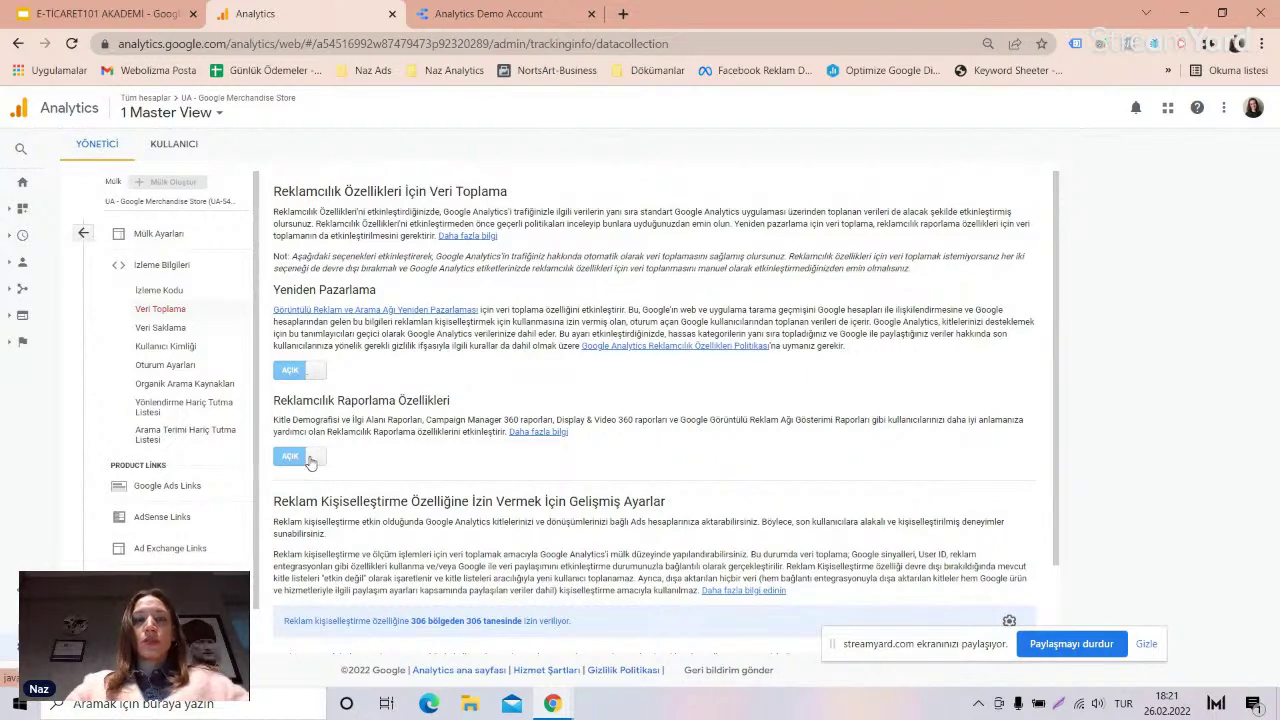
- Return to the Demografi Genel Bakış report in the Kitle section and examine the age distribution chart
{"action": "left_click", "coordinate": [22, 262]}
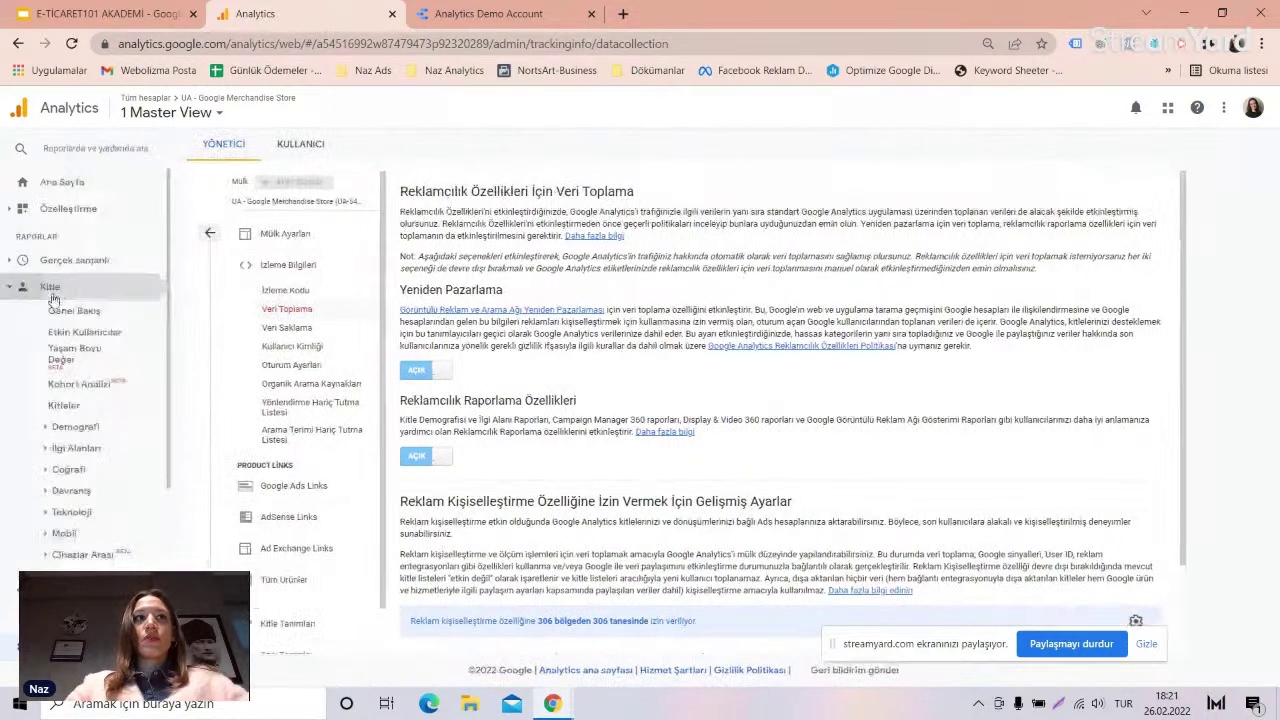
{"action": "left_click", "coordinate": [74, 427]}
{"action": "left_click", "coordinate": [89, 449]}
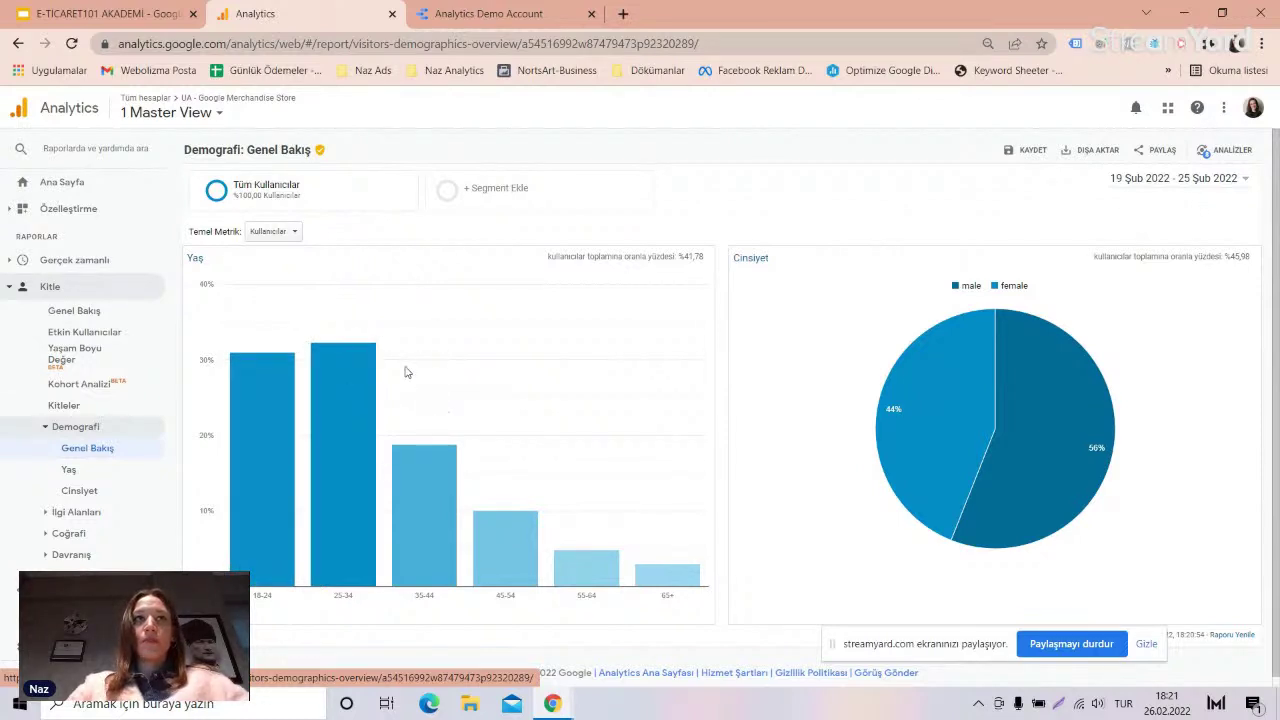
{"action": "scroll", "coordinate": [360, 400], "scroll_direction": "down", "scroll_amount": 1}
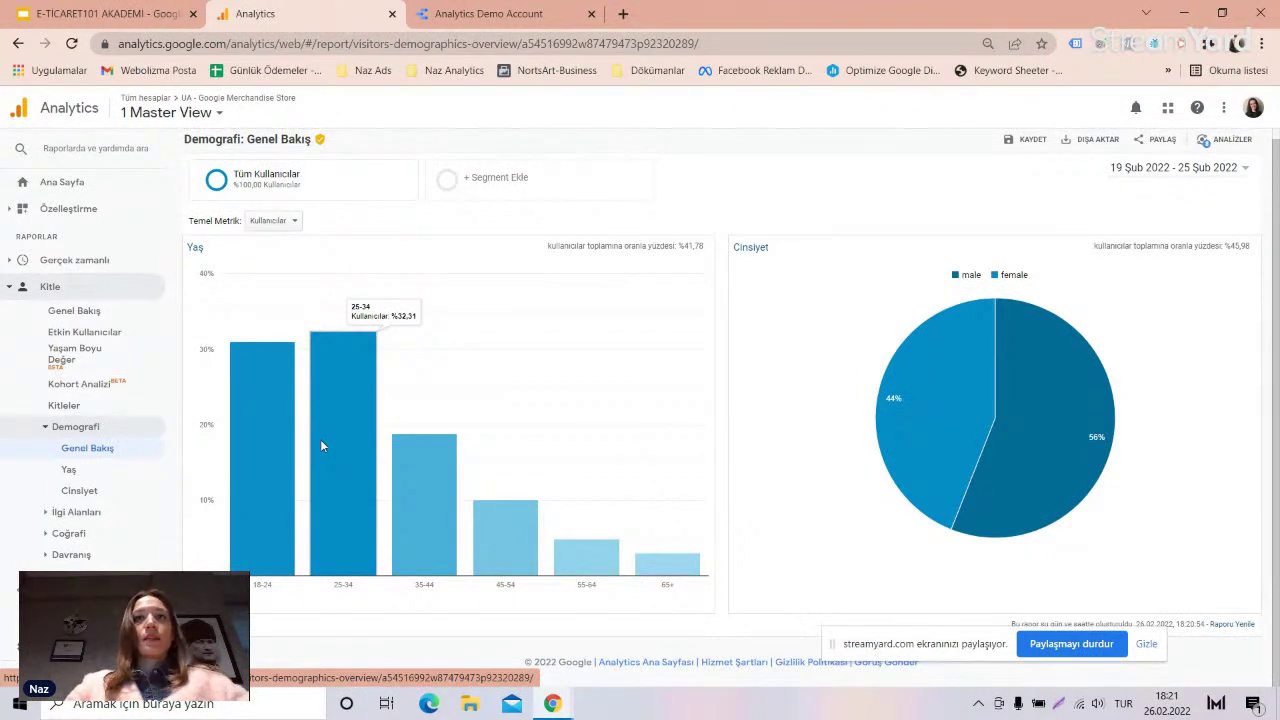
- Open the Demografi Yaş report and review the acquisition, behaviour and conversion metrics per age group
{"action": "left_click", "coordinate": [113, 474]}
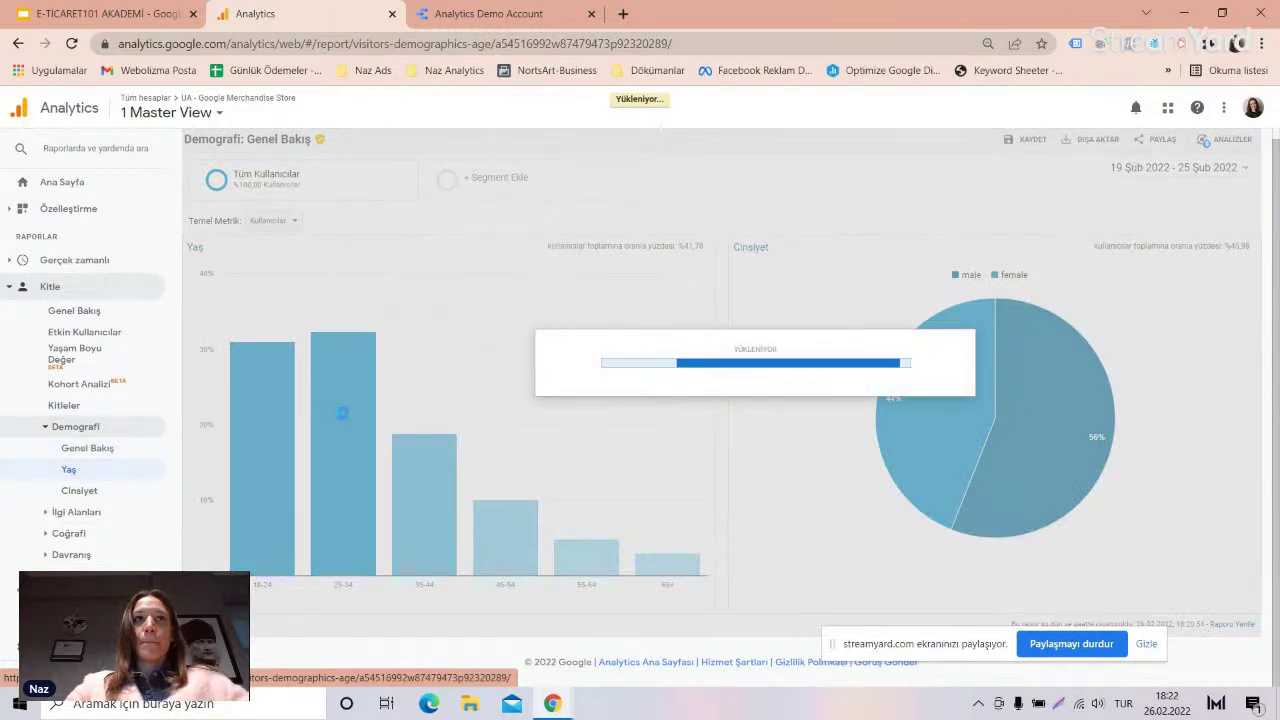
{"action": "scroll", "coordinate": [345, 420], "scroll_direction": "down", "scroll_amount": 1}
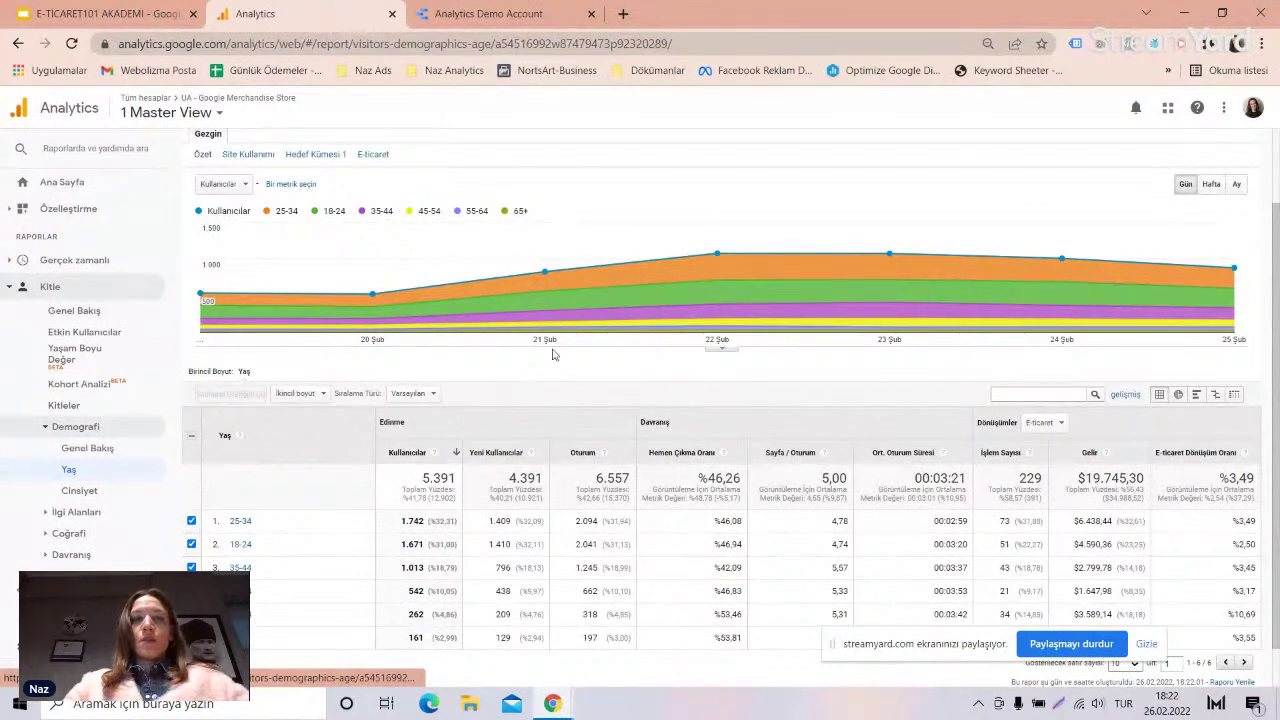
{"action": "scroll", "coordinate": [551, 354], "scroll_direction": "up", "scroll_amount": 1}
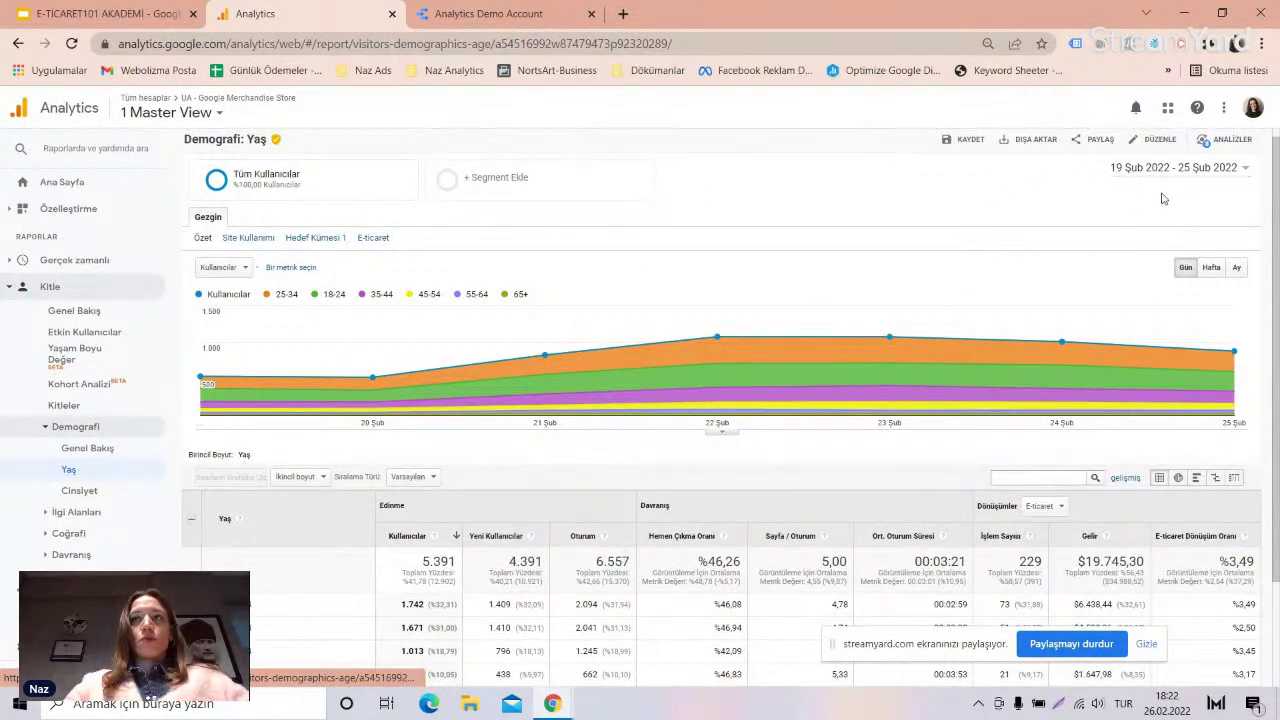
{"action": "scroll", "coordinate": [745, 450], "scroll_direction": "down", "scroll_amount": 1}
{"action": "scroll", "coordinate": [479, 497], "scroll_direction": "down", "scroll_amount": 1}
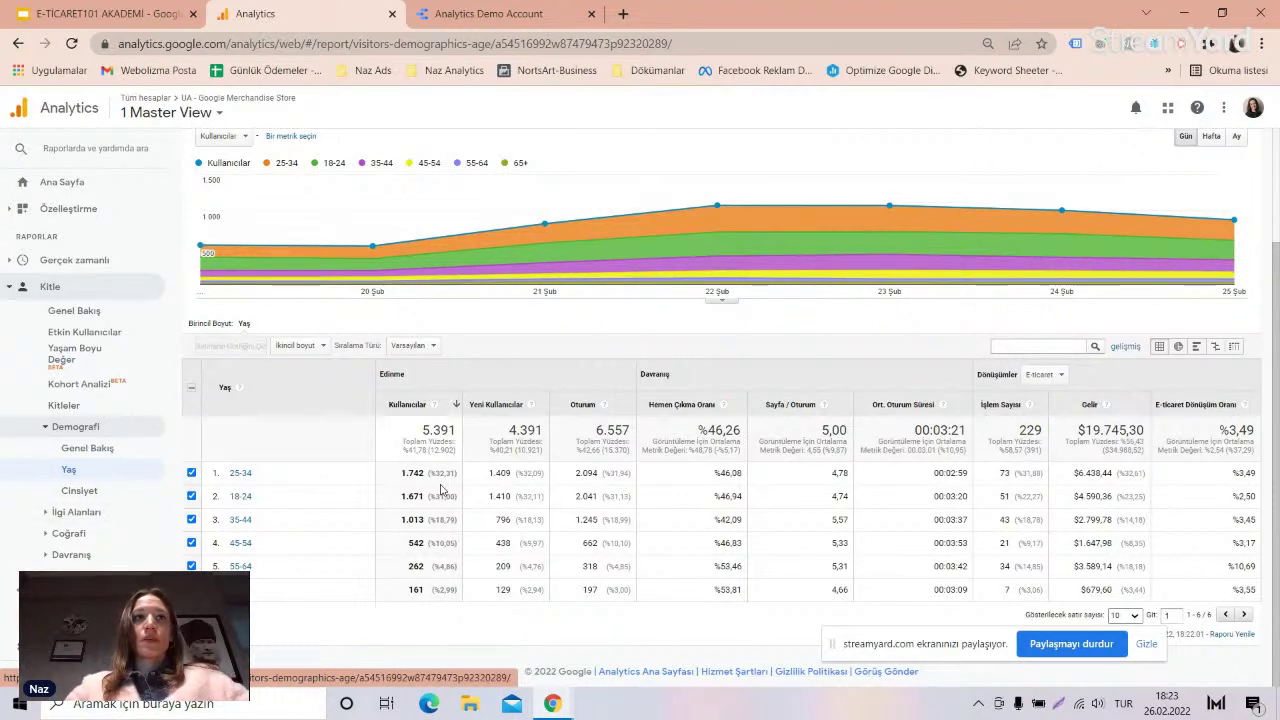
- Open the Demografi Cinsiyet report to compare male and female users, and collapse the Demografi group
{"action": "scroll", "coordinate": [103, 329], "scroll_direction": "down", "scroll_amount": 3}
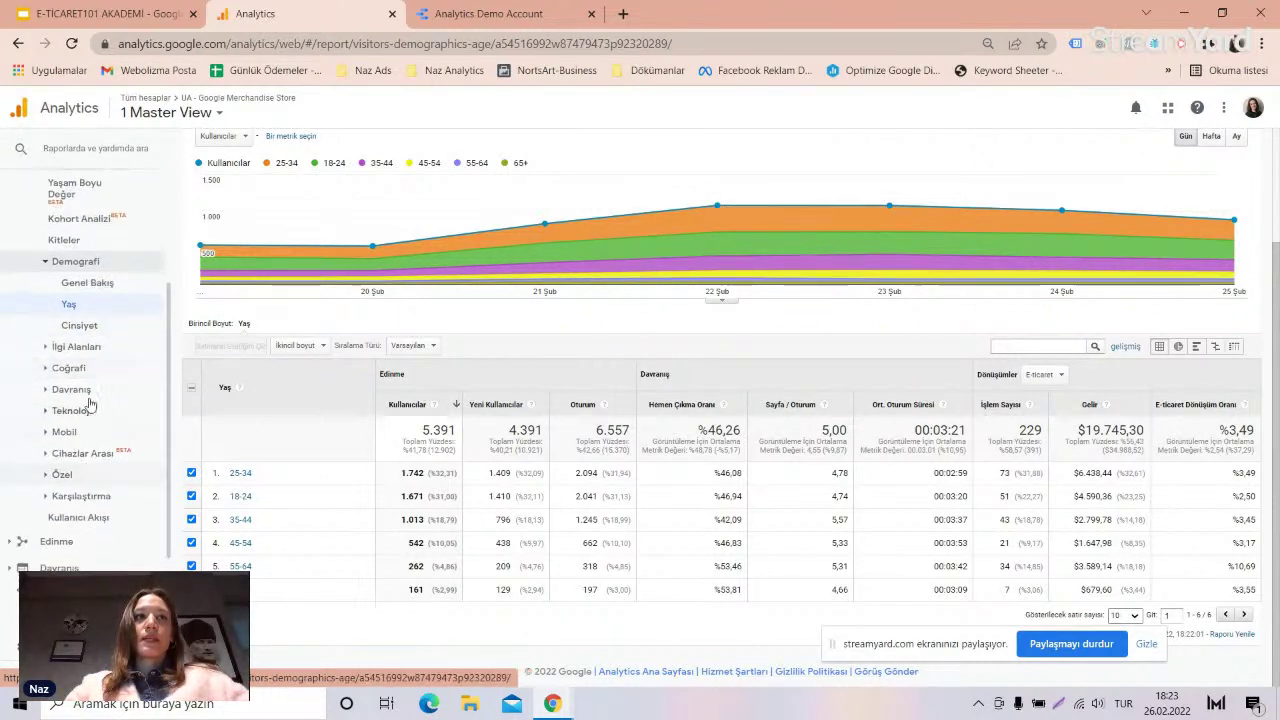
{"action": "left_click", "coordinate": [80, 325]}
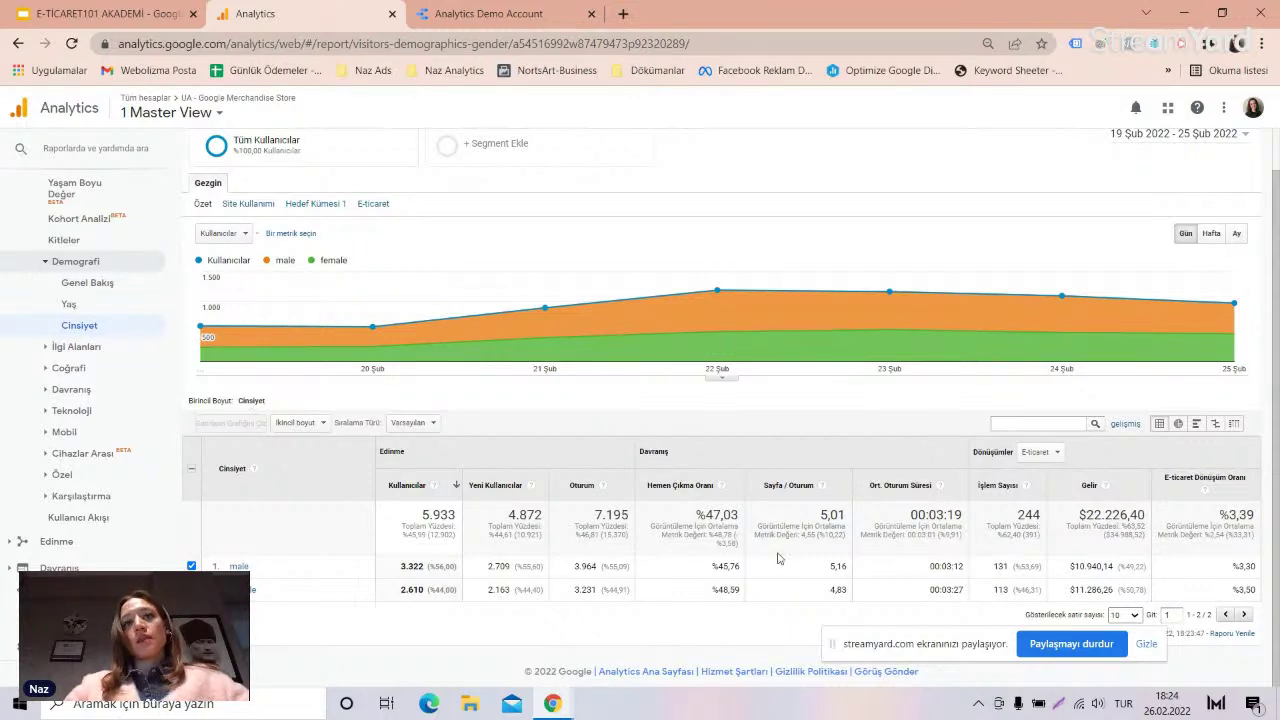
{"action": "left_click", "coordinate": [89, 268]}
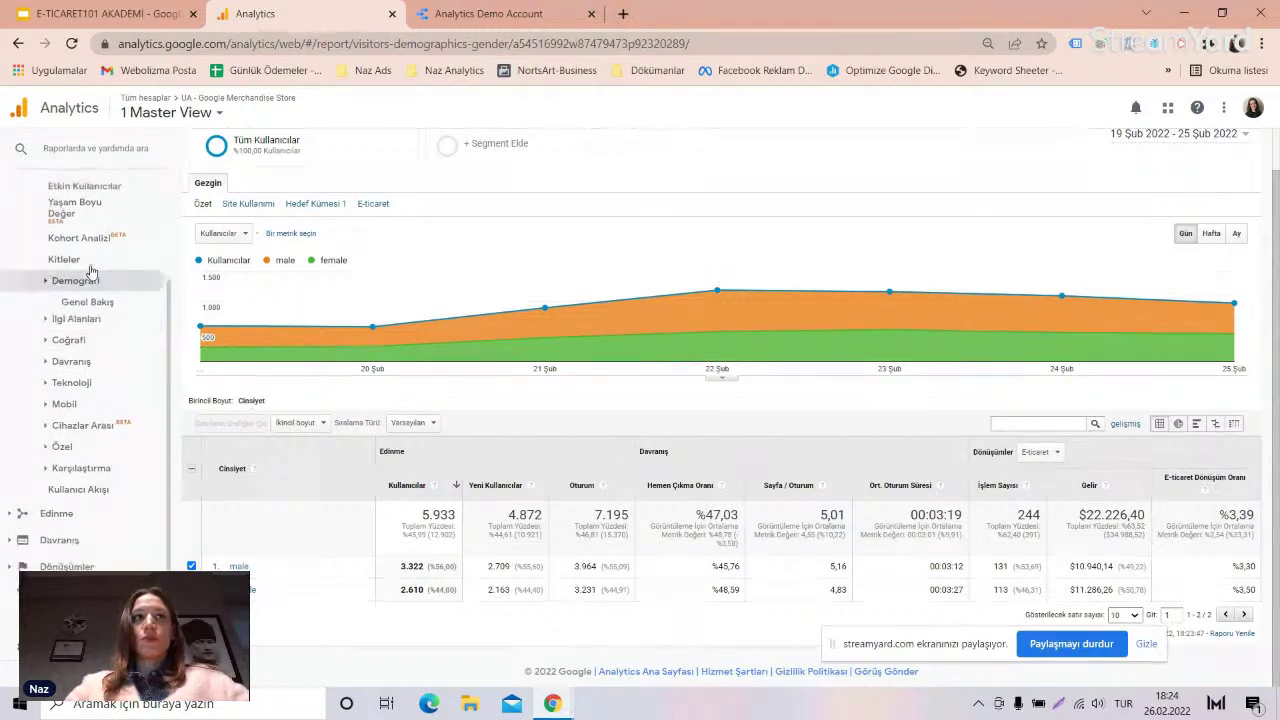
- Open the İlgi Alanları Genel Bakış report to view the users' interest categories
{"action": "left_click", "coordinate": [80, 317]}
{"action": "left_click", "coordinate": [90, 340]}
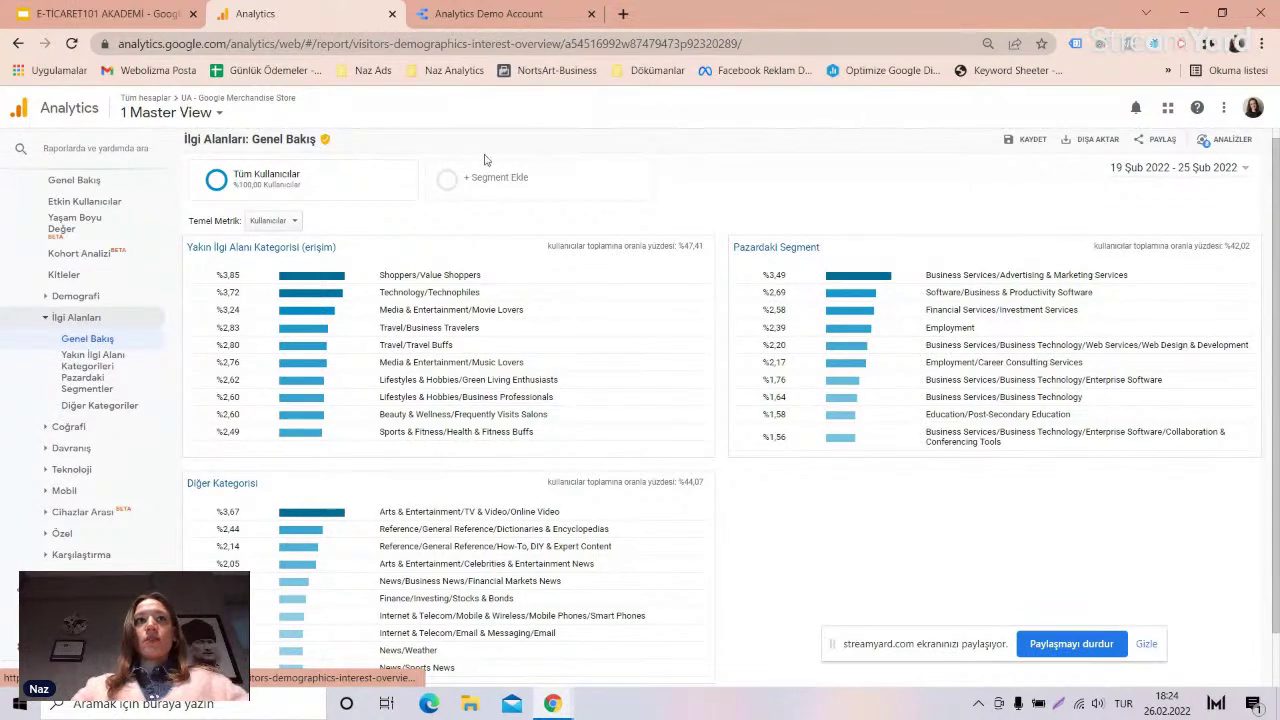
{"action": "mouse_move", "coordinate": [383, 197]}
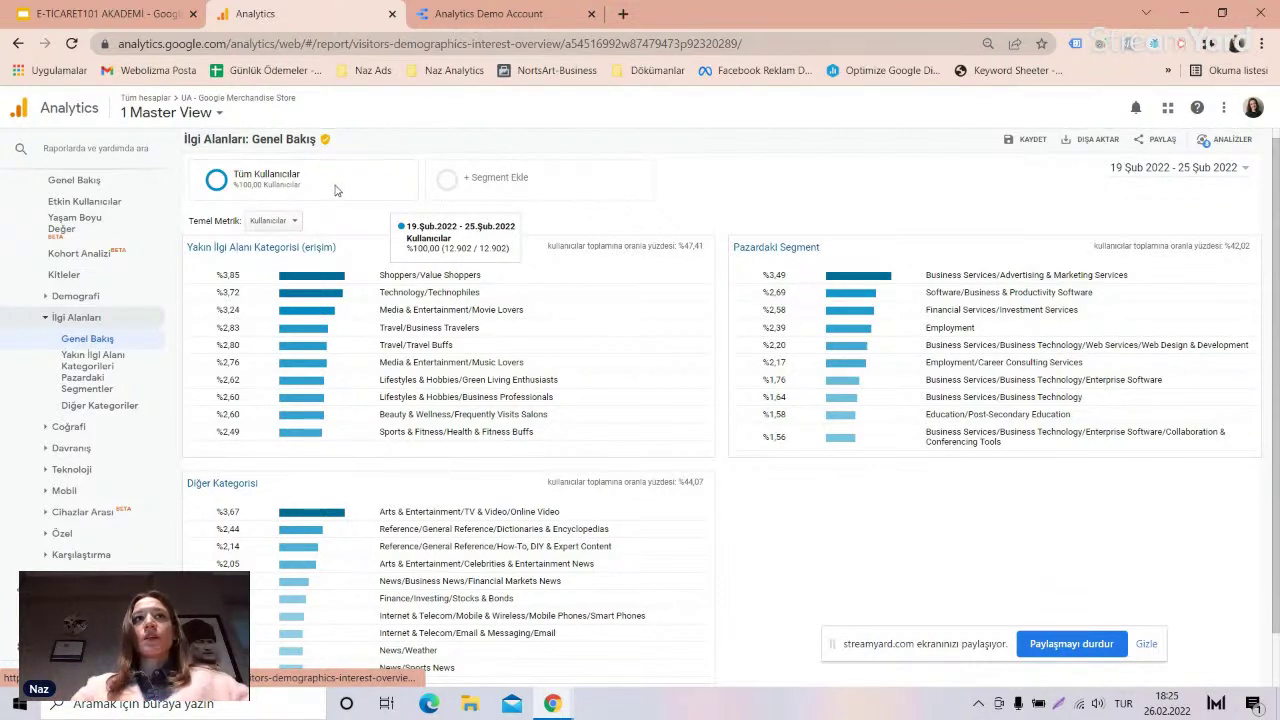
- Open the Yakın İlgi Alanı Kategorileri report and review the metrics listed for each affinity category
{"action": "left_click", "coordinate": [112, 364]}
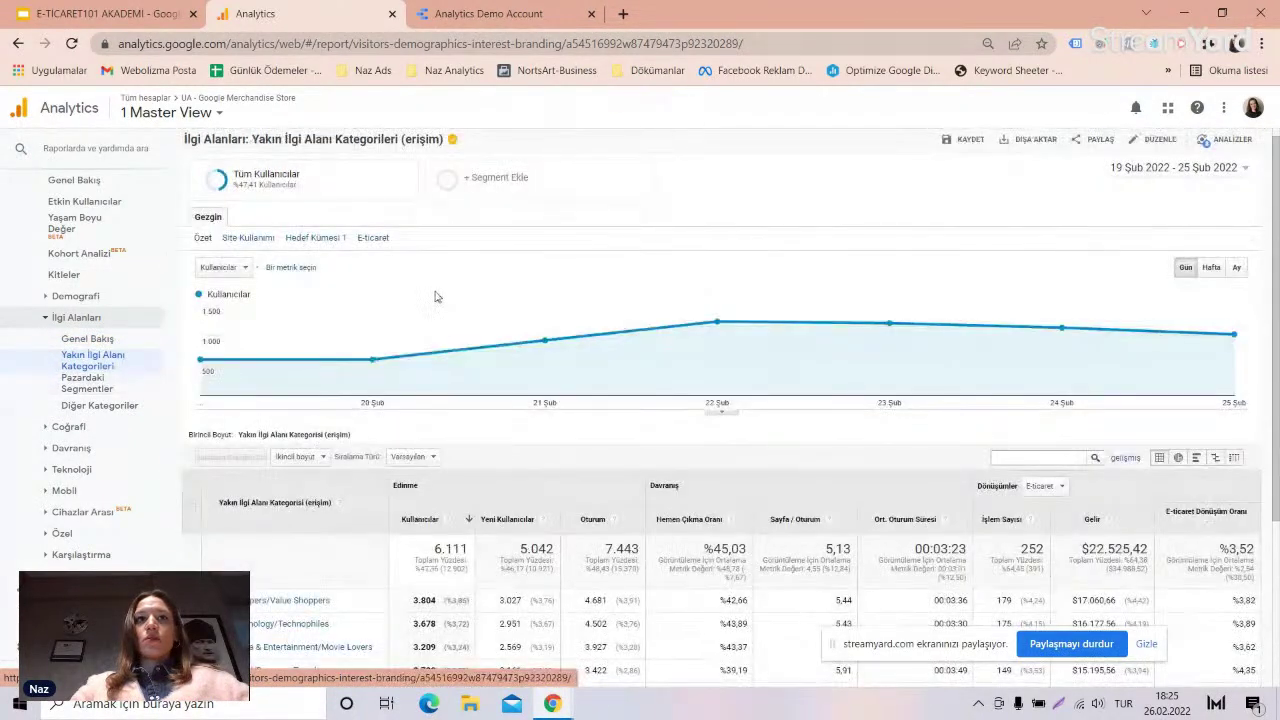
{"action": "scroll", "coordinate": [492, 360], "scroll_direction": "down", "scroll_amount": 1}
{"action": "scroll", "coordinate": [492, 360], "scroll_direction": "down", "scroll_amount": 1}
{"action": "scroll", "coordinate": [460, 378], "scroll_direction": "down", "scroll_amount": 1}
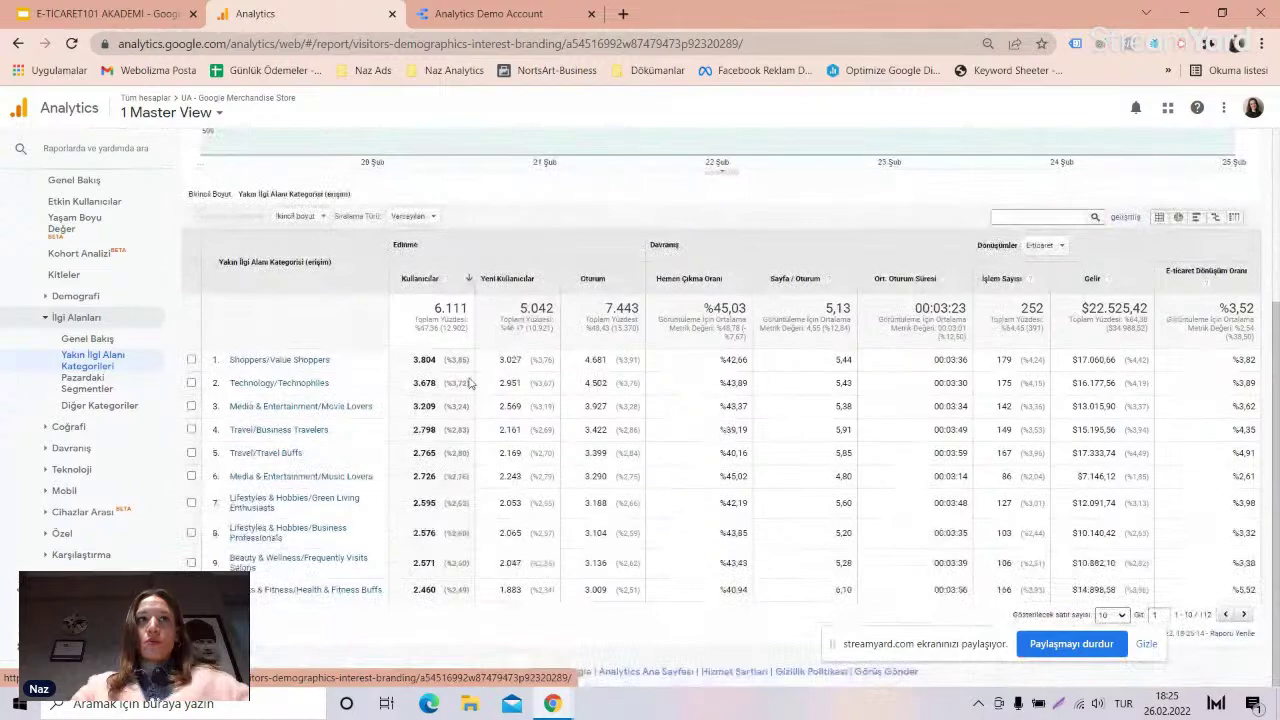
{"action": "scroll", "coordinate": [449, 381], "scroll_direction": "up", "scroll_amount": 1}
{"action": "scroll", "coordinate": [449, 381], "scroll_direction": "up", "scroll_amount": 2}
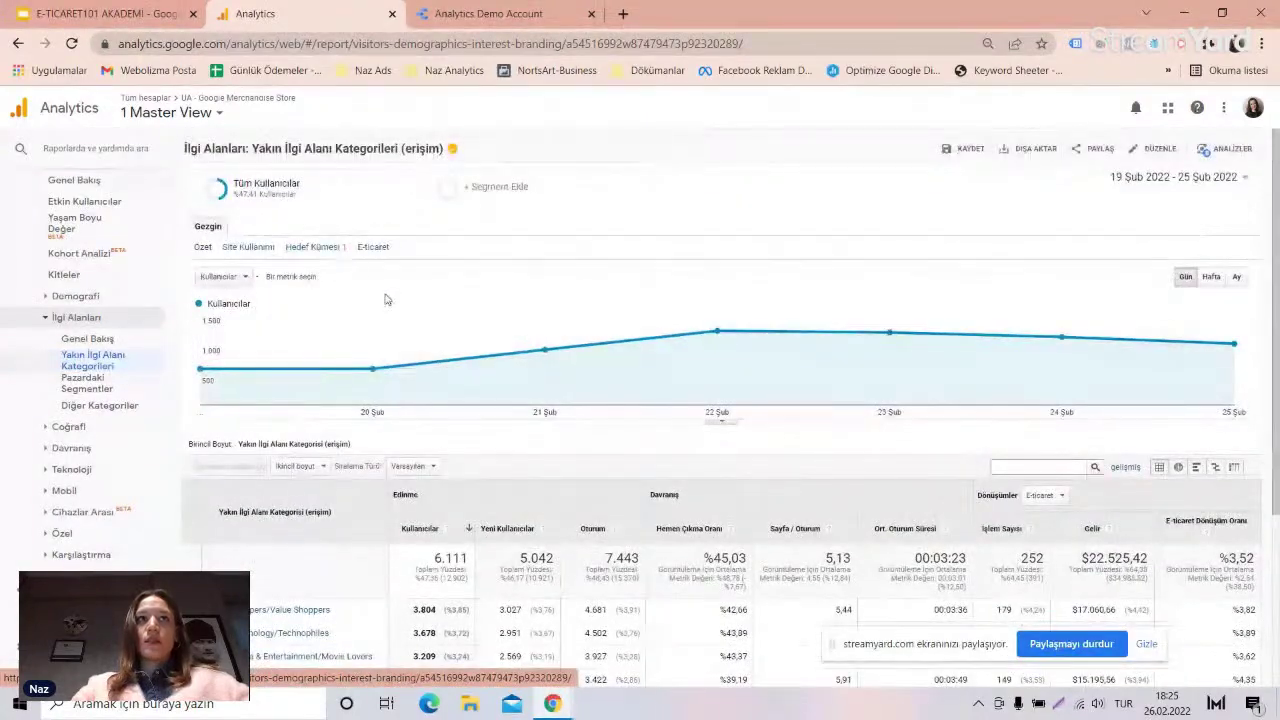
{"action": "scroll", "coordinate": [390, 365], "scroll_direction": "down", "scroll_amount": 3}
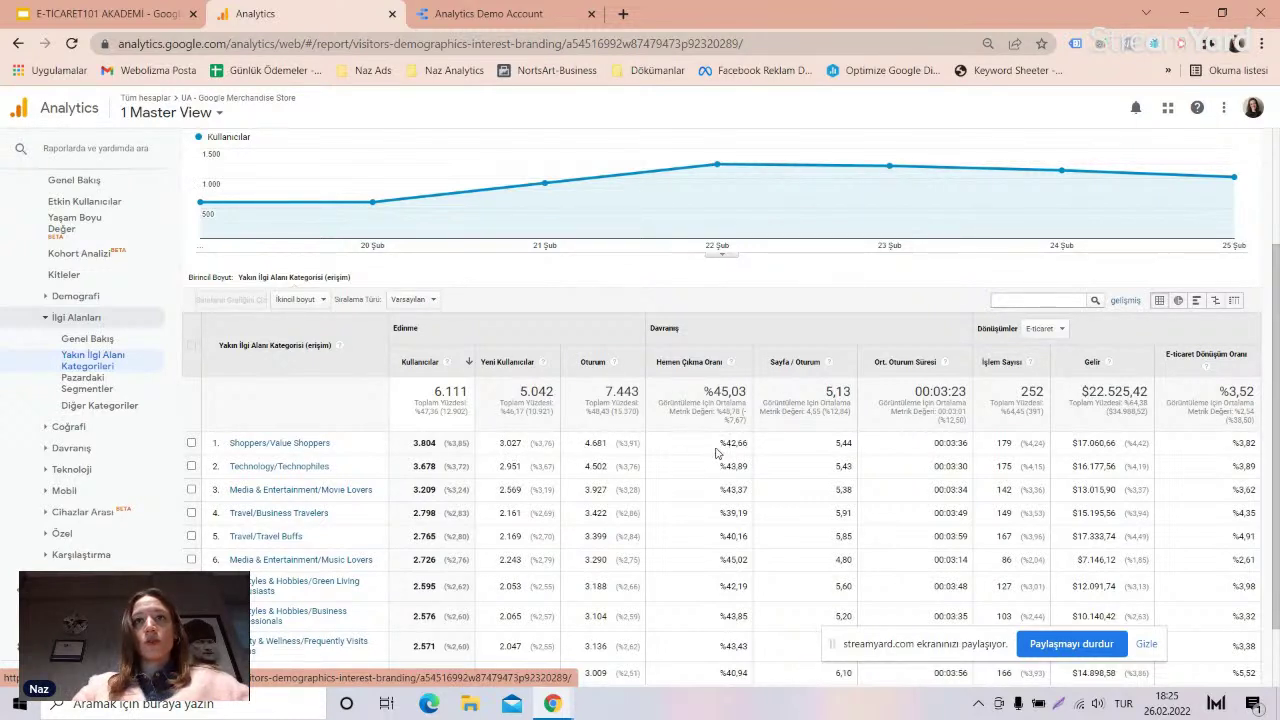
- Sort the affinity category table by Gelir in descending order and review the highest-earning categories
{"action": "left_click_drag", "start_coordinate": [716, 453], "coordinate": [880, 466]}
{"action": "left_click", "coordinate": [905, 458]}
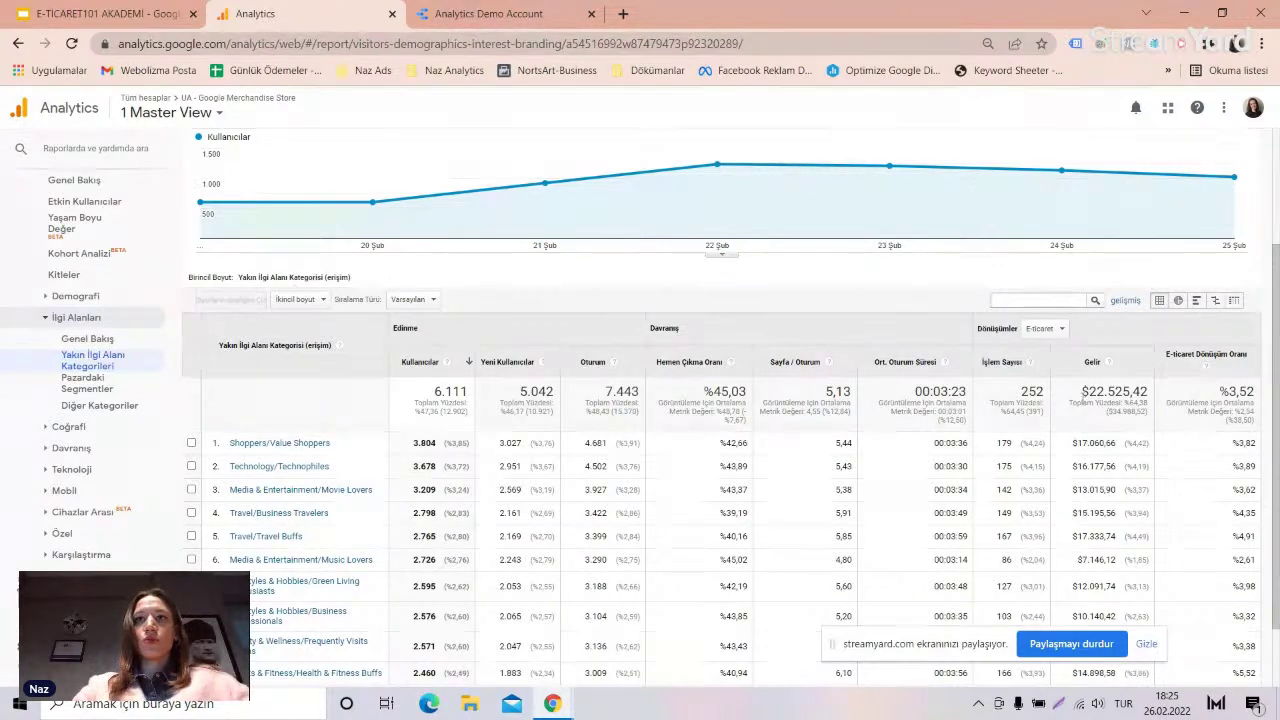
{"action": "left_click", "coordinate": [1066, 372]}
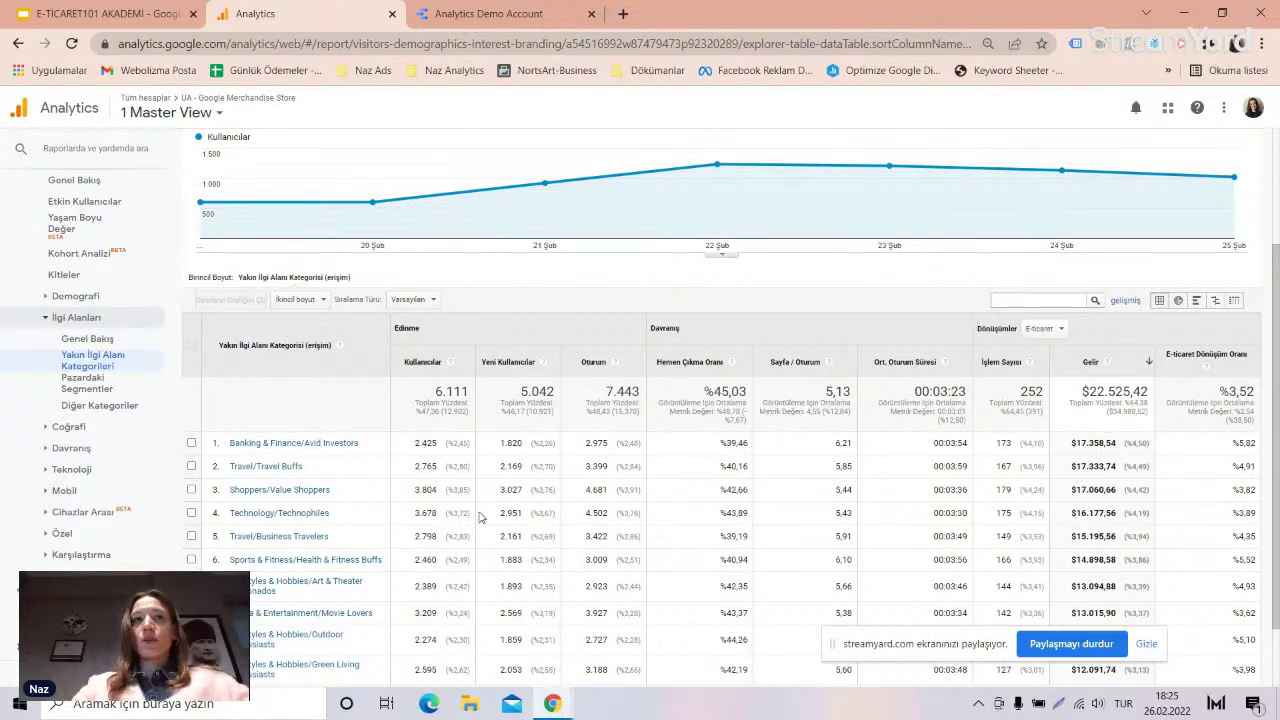
{"action": "scroll", "coordinate": [390, 537], "scroll_direction": "down", "scroll_amount": 1}
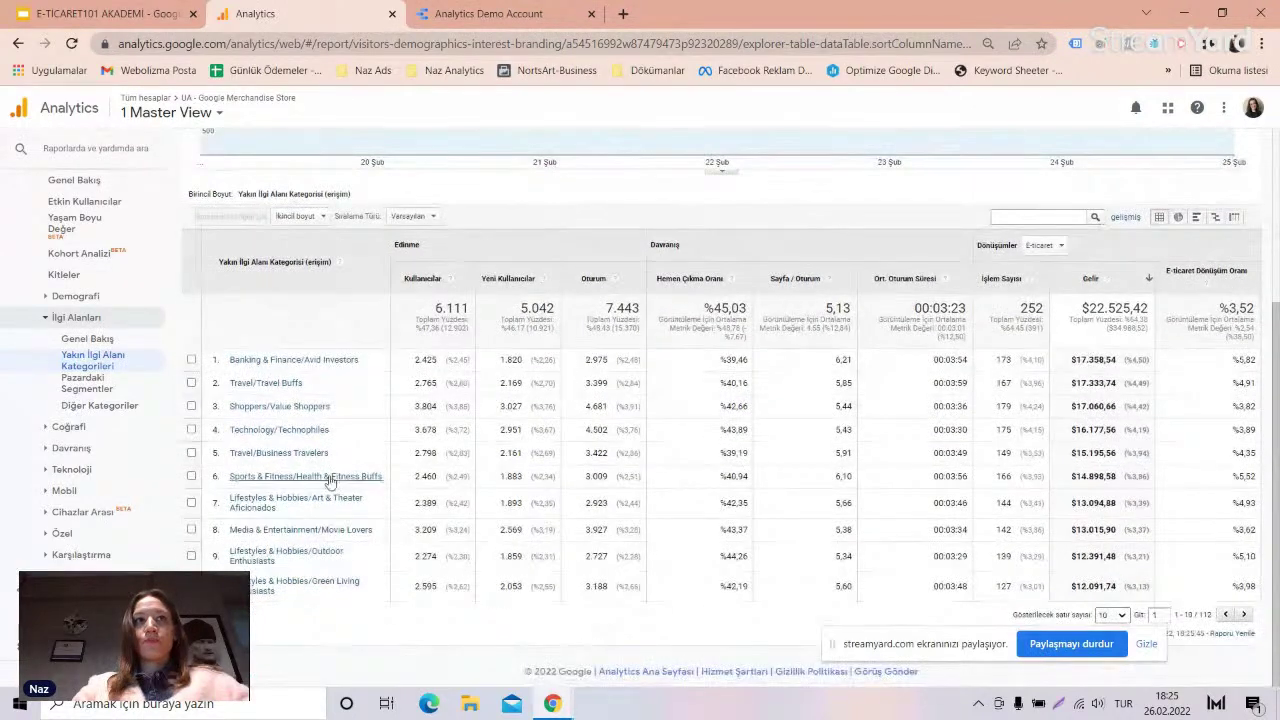
- View the Pazardaki Segmentler report under İlgi Alanları, and open the Dil report under Coğrafi
{"action": "left_click", "coordinate": [97, 392]}
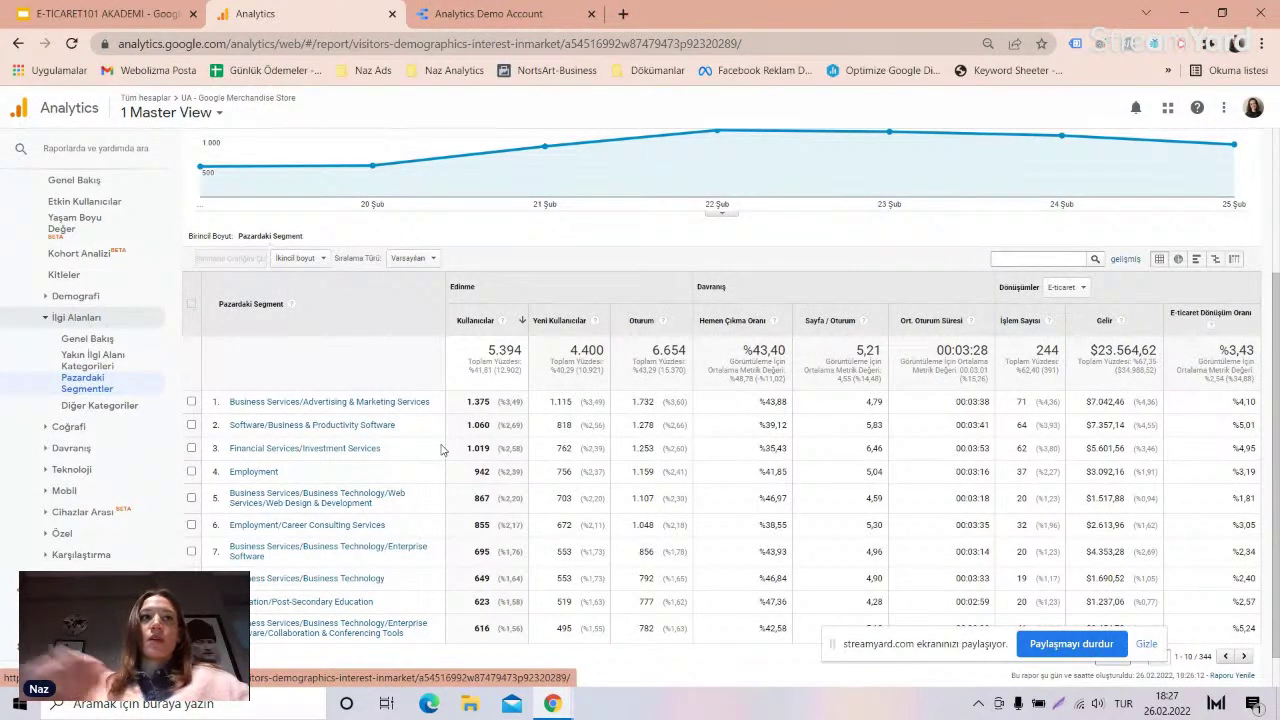
{"action": "left_click", "coordinate": [93, 428]}
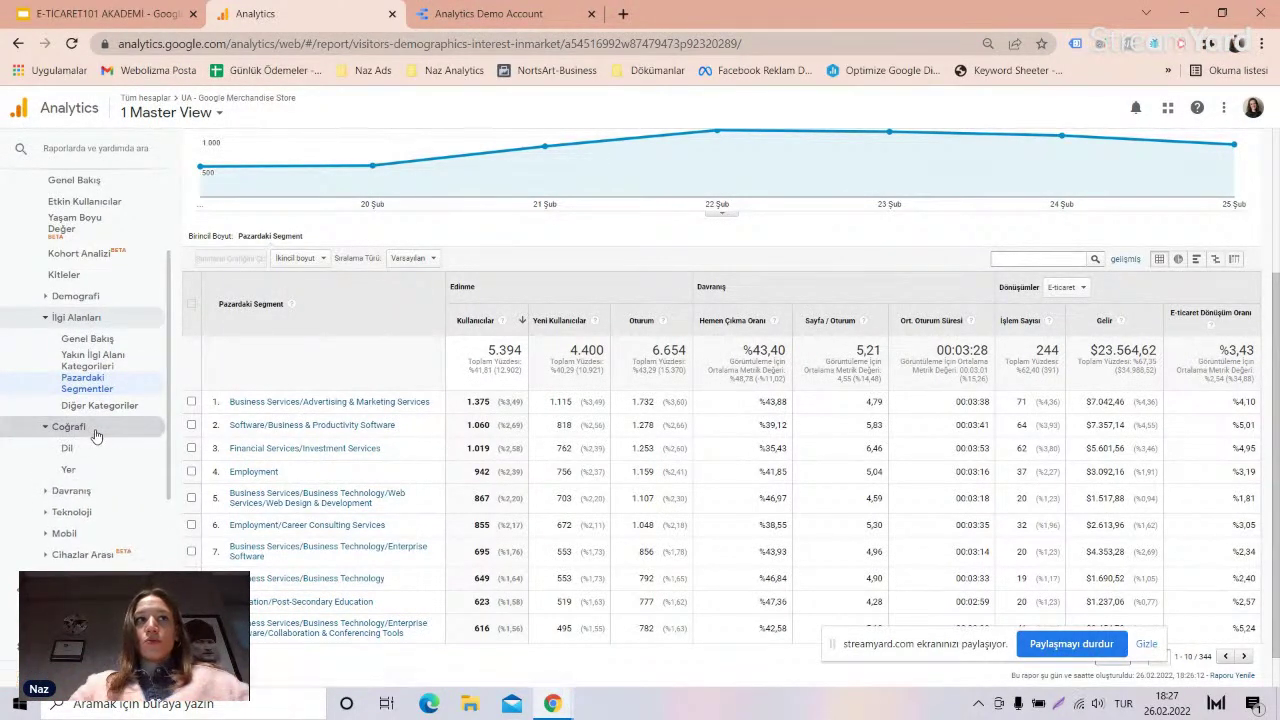
{"action": "left_click", "coordinate": [85, 453]}
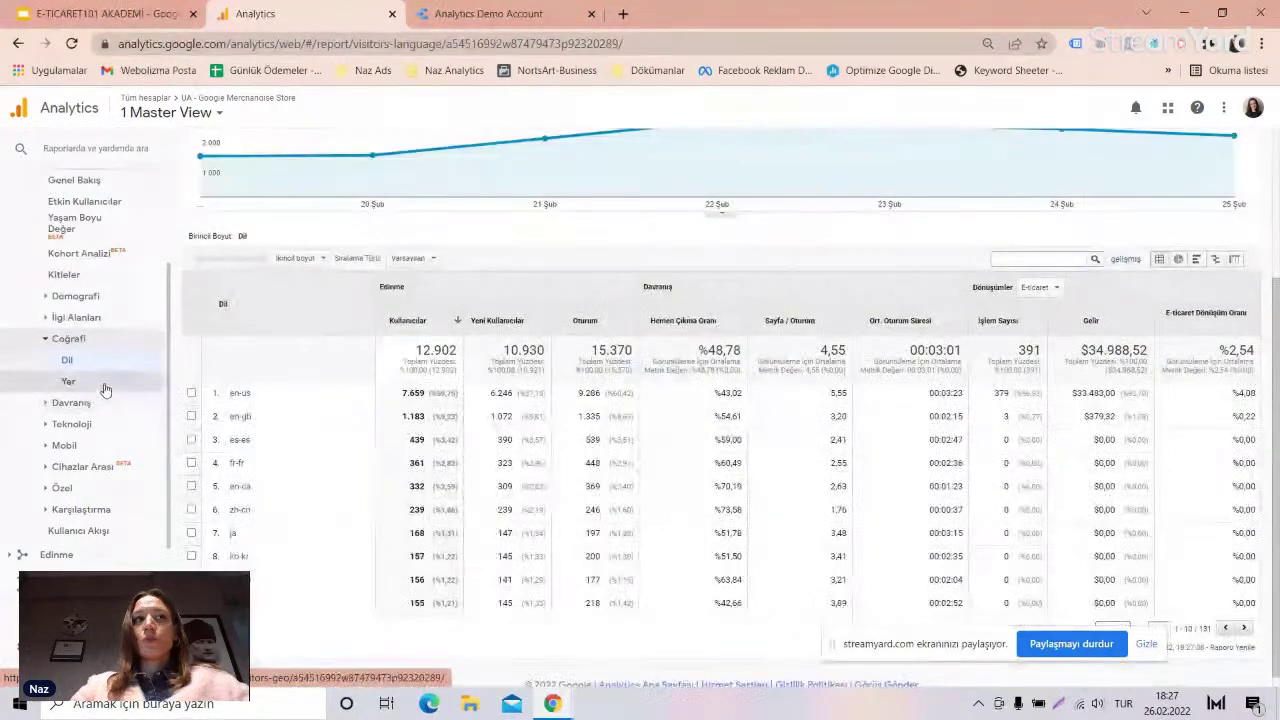
- Open the Coğrafi Yer report, review the country table, and expand the Davranış group within Kitle
{"action": "left_click", "coordinate": [105, 390]}
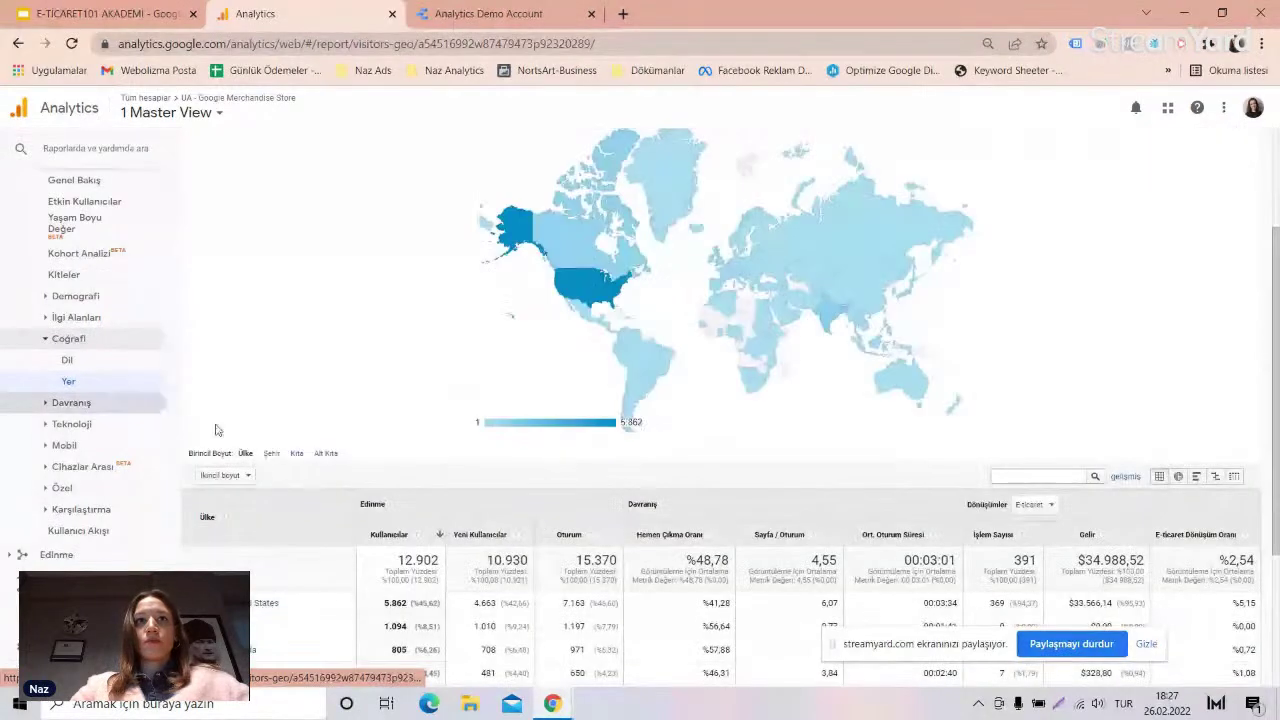
{"action": "scroll", "coordinate": [130, 440], "scroll_direction": "down", "scroll_amount": 1}
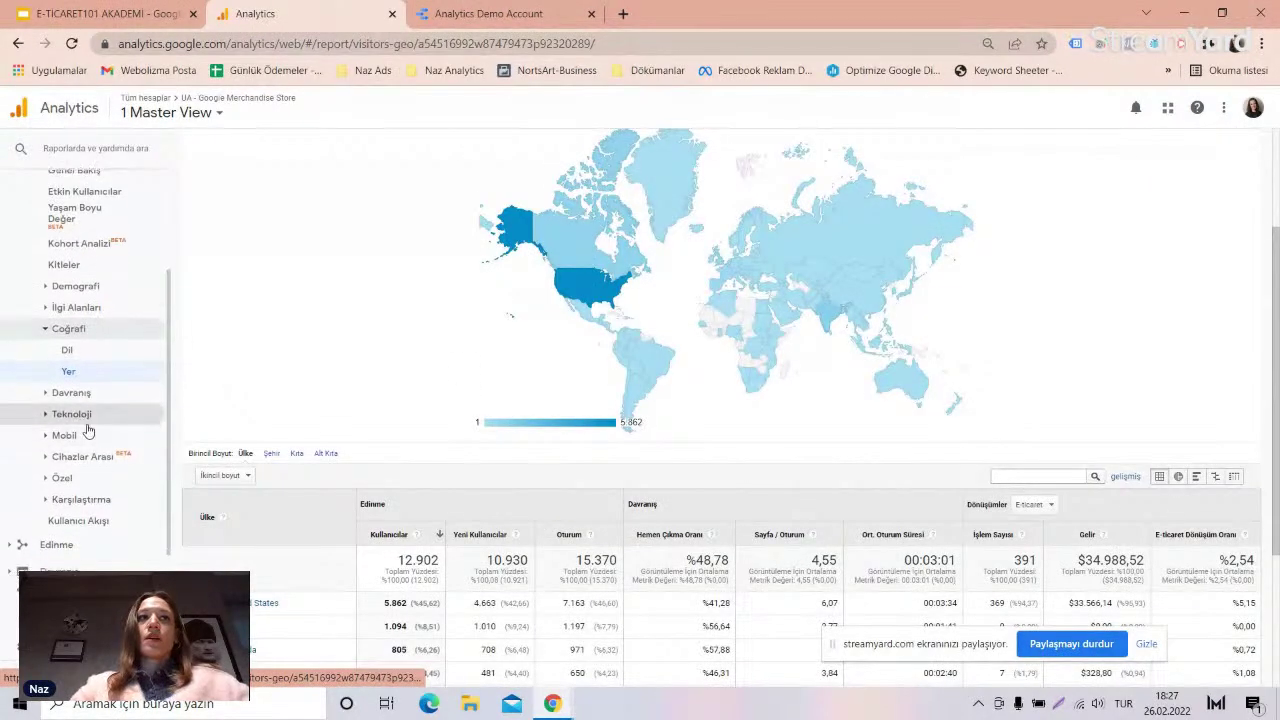
{"action": "left_click", "coordinate": [100, 360]}
{"action": "scroll", "coordinate": [257, 471], "scroll_direction": "down", "scroll_amount": 3}
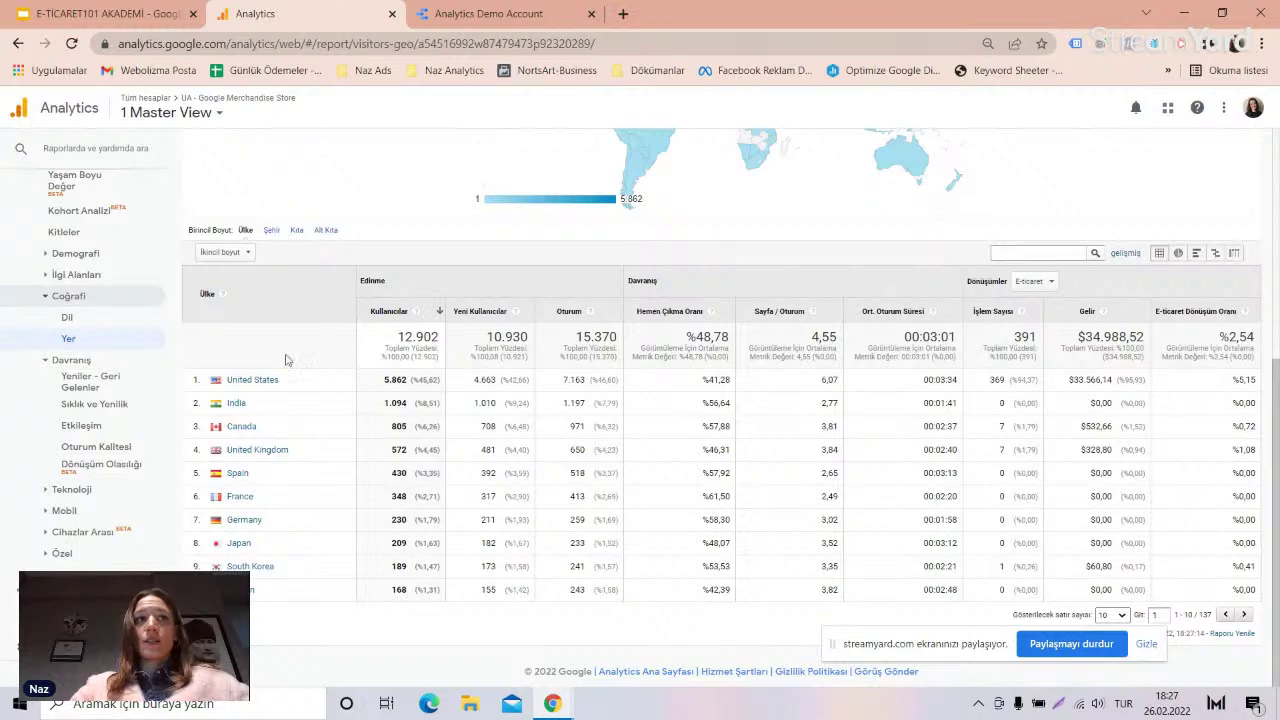
- View the Yeniler - Geri Gelenler report under Davranış, and open the Sıklık ve Yenilik report
{"action": "left_click", "coordinate": [86, 378]}
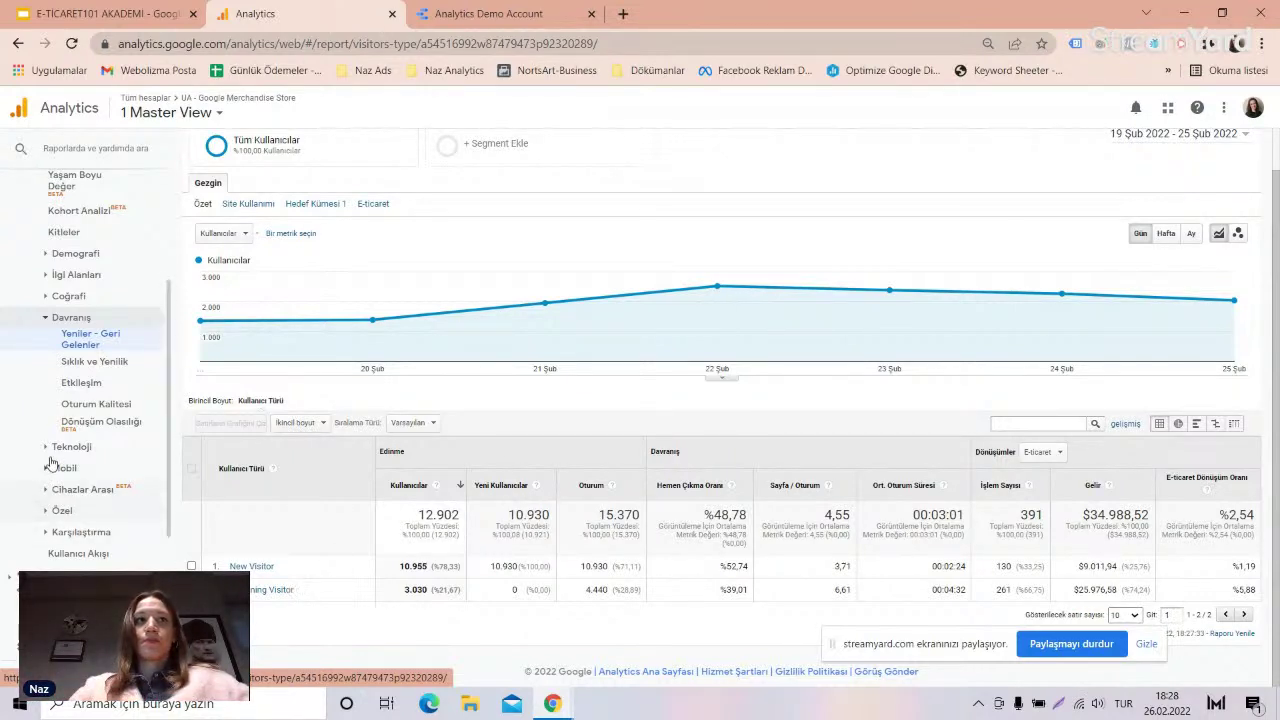
{"action": "scroll", "coordinate": [70, 370], "scroll_direction": "down", "scroll_amount": 1}
{"action": "left_click", "coordinate": [104, 297]}
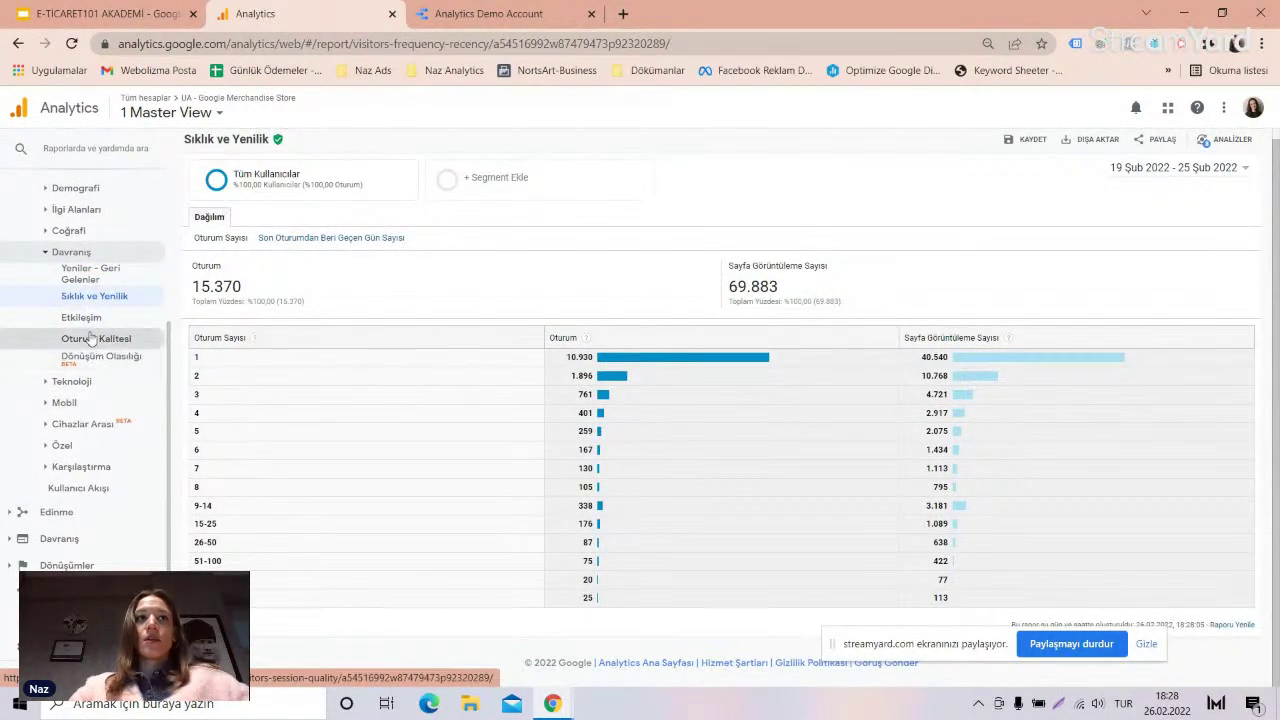
- View the Etkileşim report under Davranış, and open the Ağ report under Teknoloji
{"action": "left_click", "coordinate": [81, 317]}
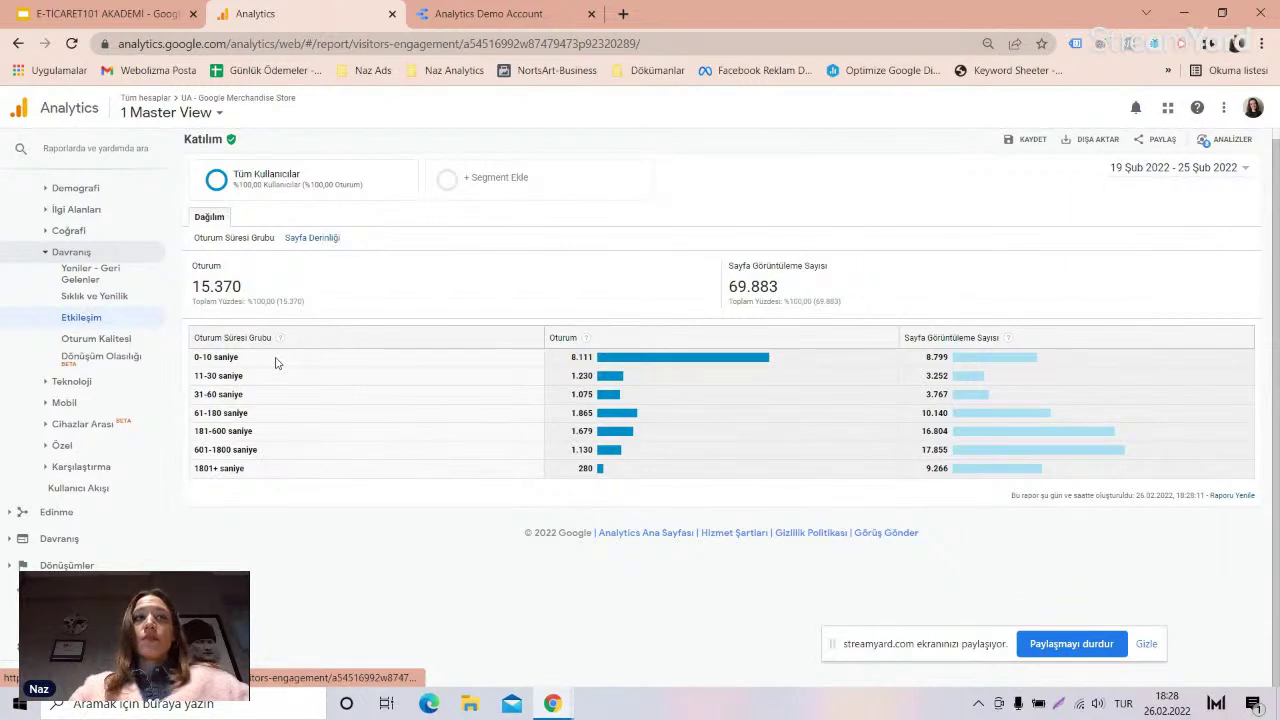
{"action": "left_click", "coordinate": [55, 383]}
{"action": "left_click", "coordinate": [68, 382]}
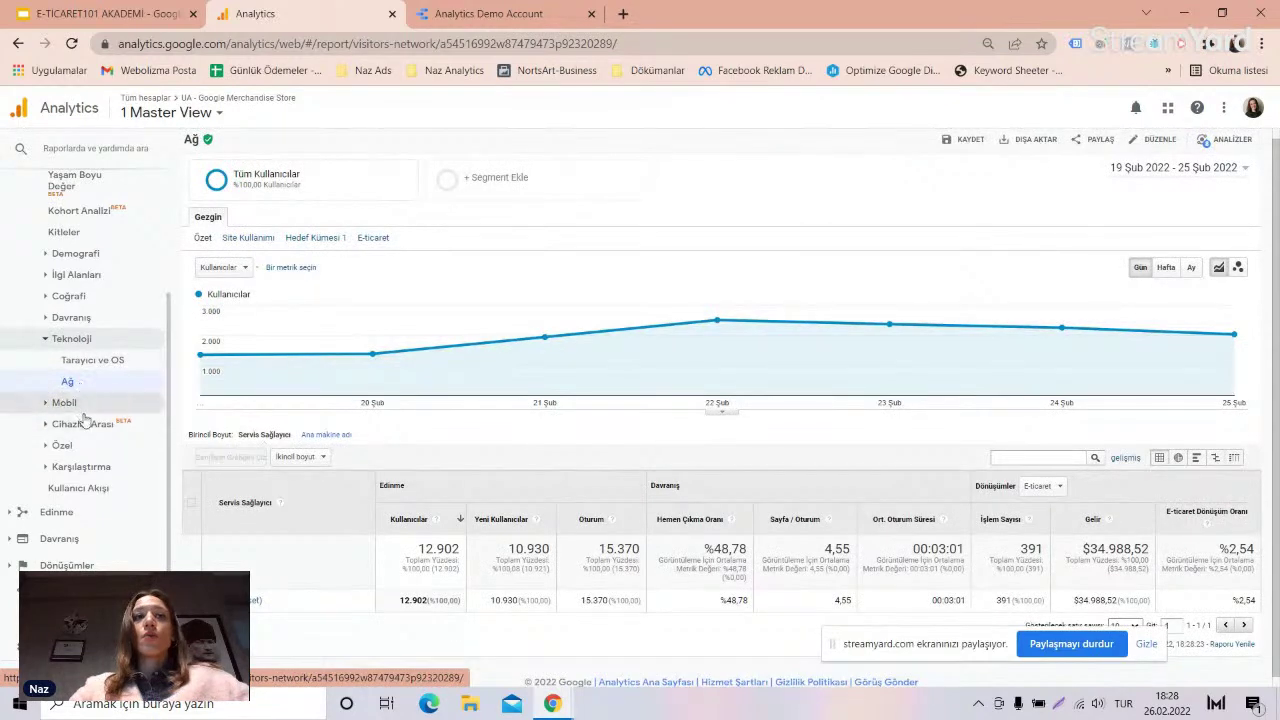
- Open the Tarayıcı ve OS report under Teknoloji and review the browser table
{"action": "left_click", "coordinate": [79, 364]}
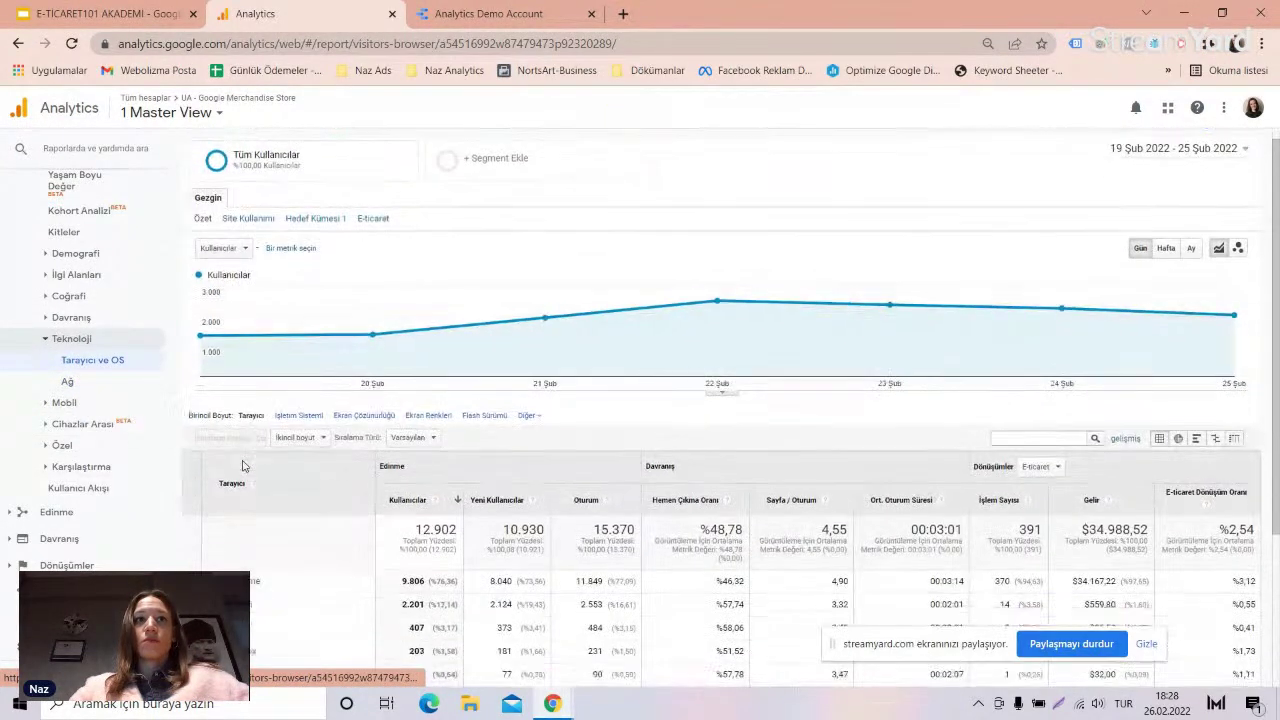
{"action": "scroll", "coordinate": [250, 470], "scroll_direction": "down", "scroll_amount": 3}
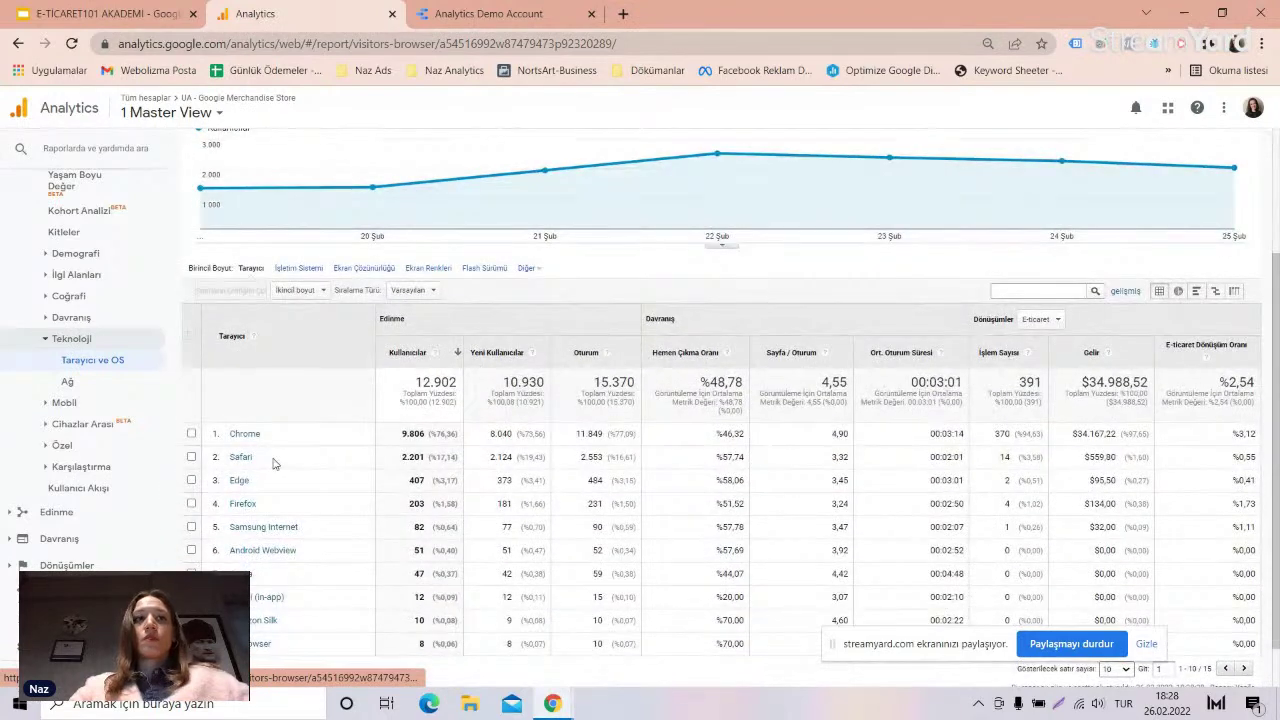
{"action": "scroll", "coordinate": [401, 476], "scroll_direction": "up", "scroll_amount": 3}
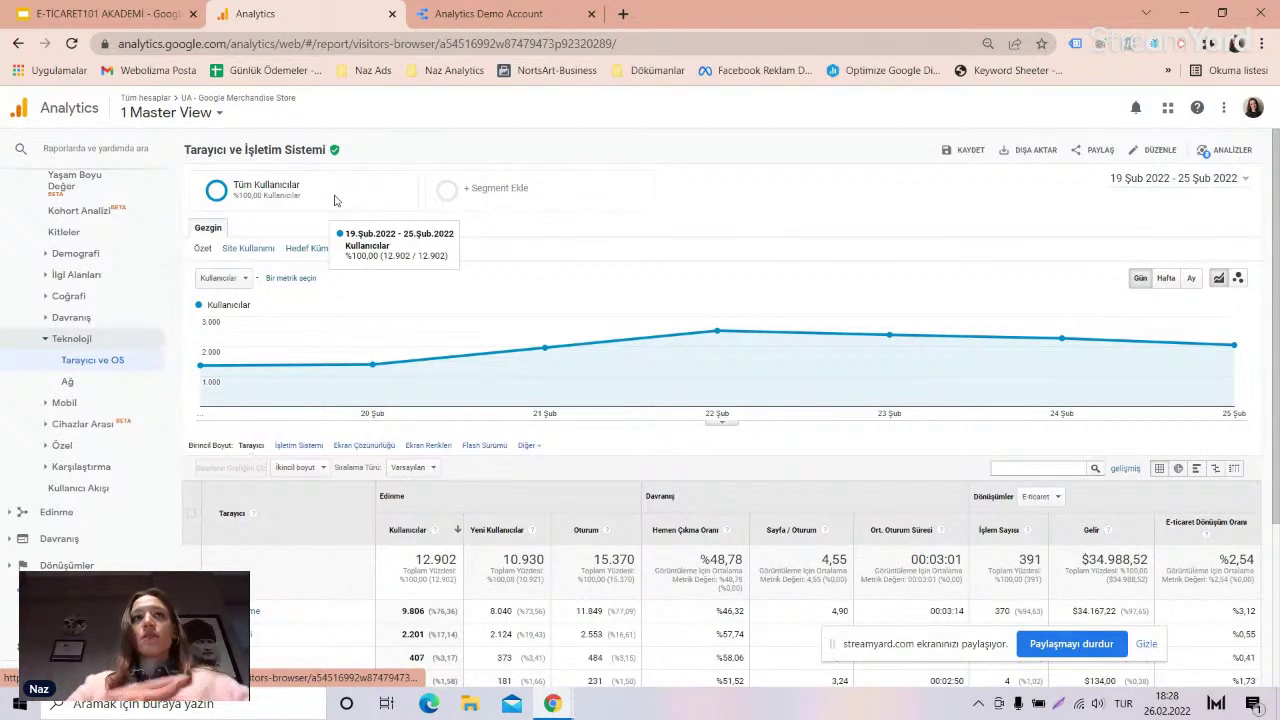
- Browse the list of segments available for the browser report and close it without applying any
{"action": "left_click", "coordinate": [524, 200]}
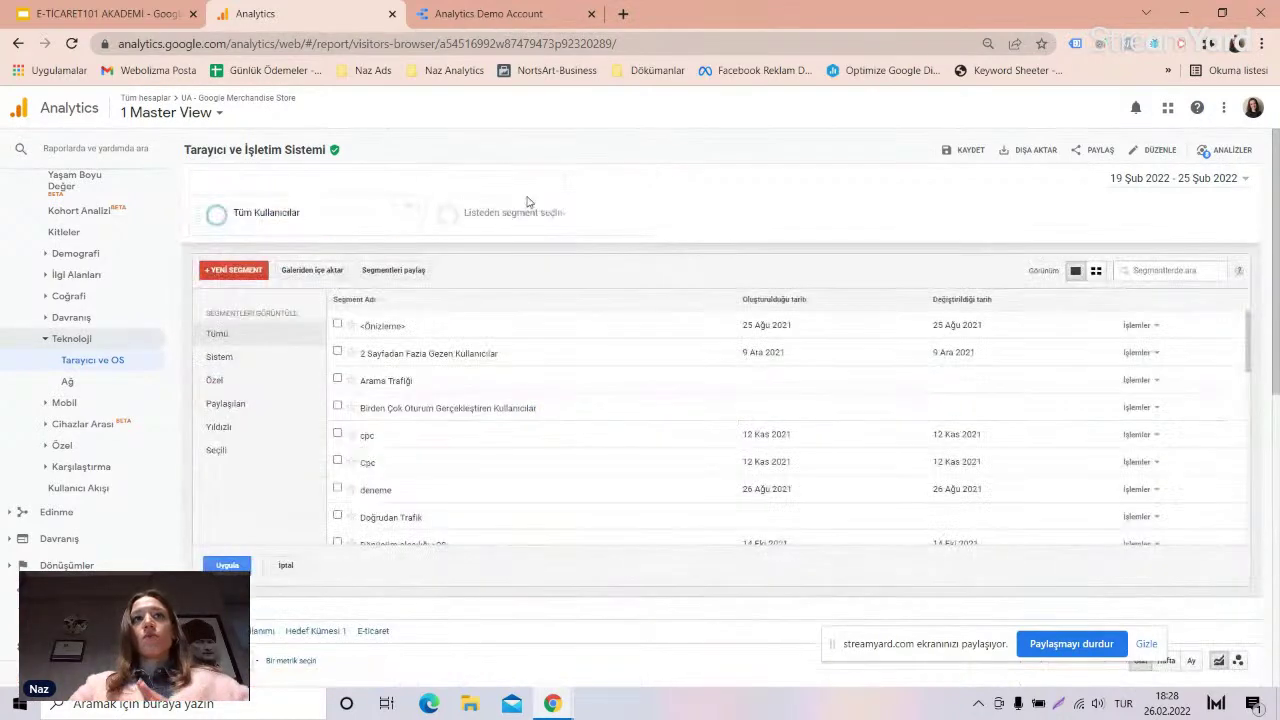
{"action": "scroll", "coordinate": [440, 395], "scroll_direction": "down", "scroll_amount": 1}
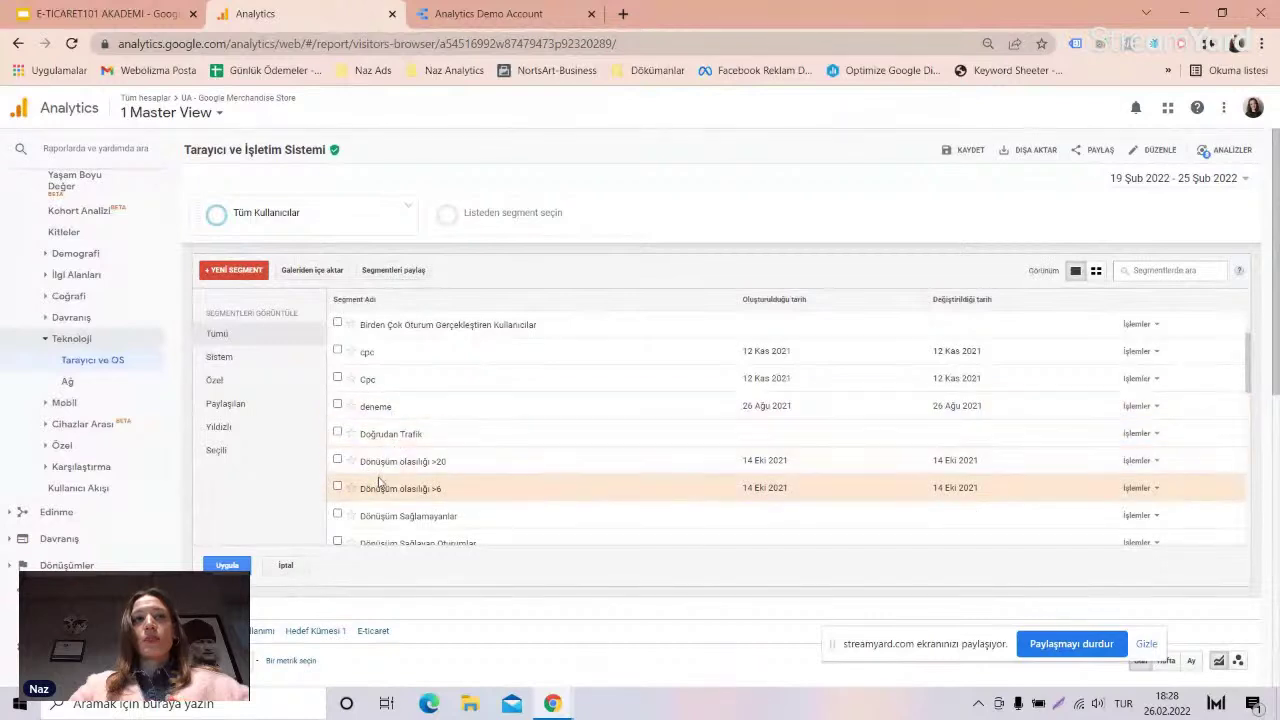
{"action": "scroll", "coordinate": [406, 455], "scroll_direction": "down", "scroll_amount": 1}
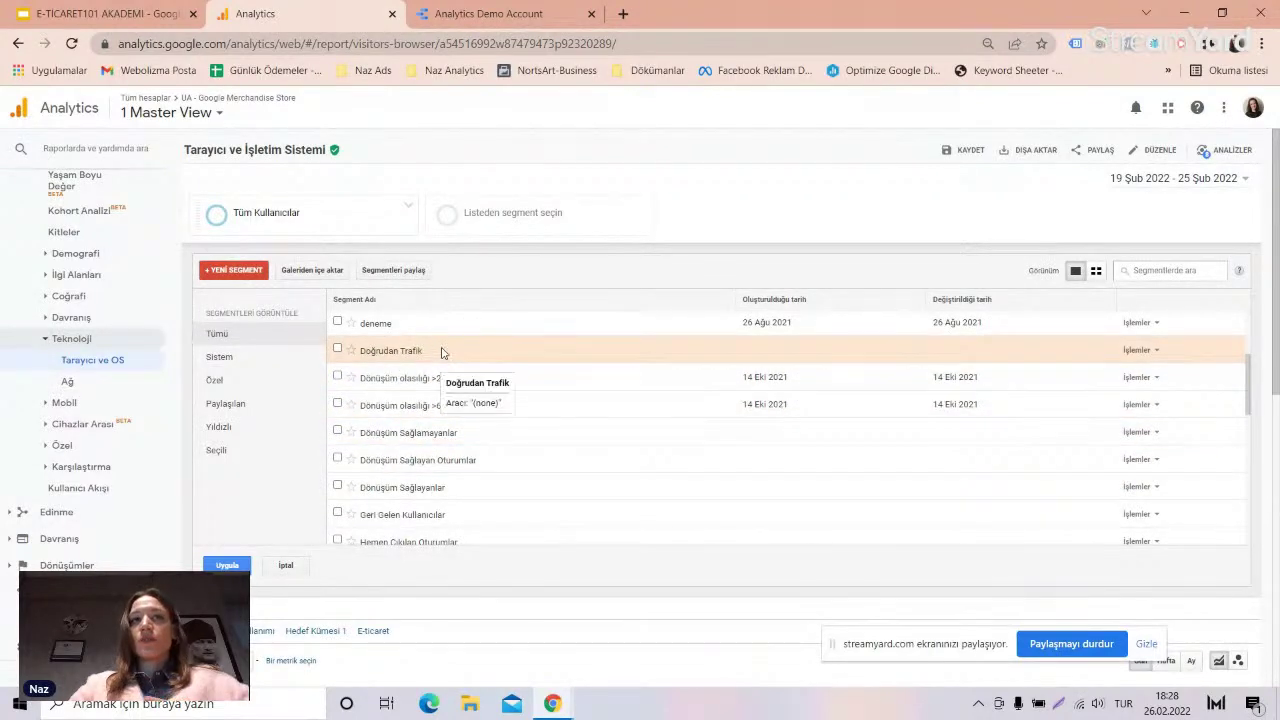
{"action": "scroll", "coordinate": [450, 420], "scroll_direction": "down", "scroll_amount": 1}
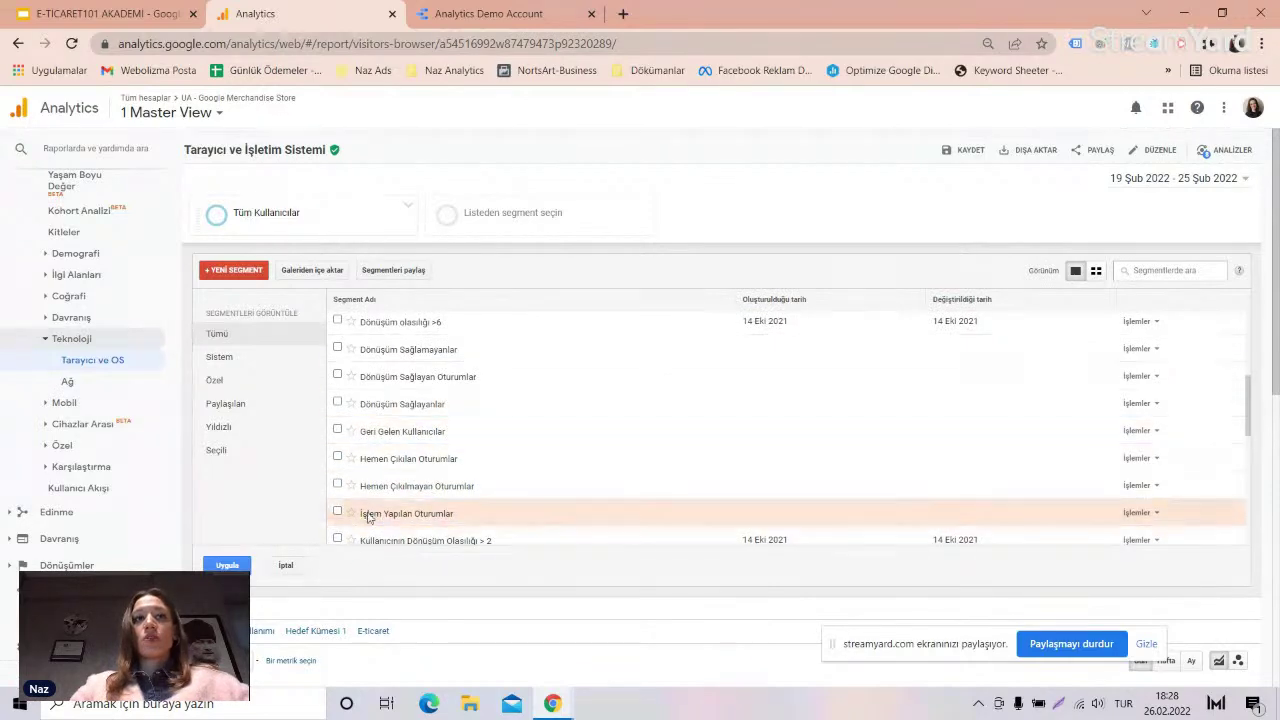
{"action": "left_click", "coordinate": [278, 576]}
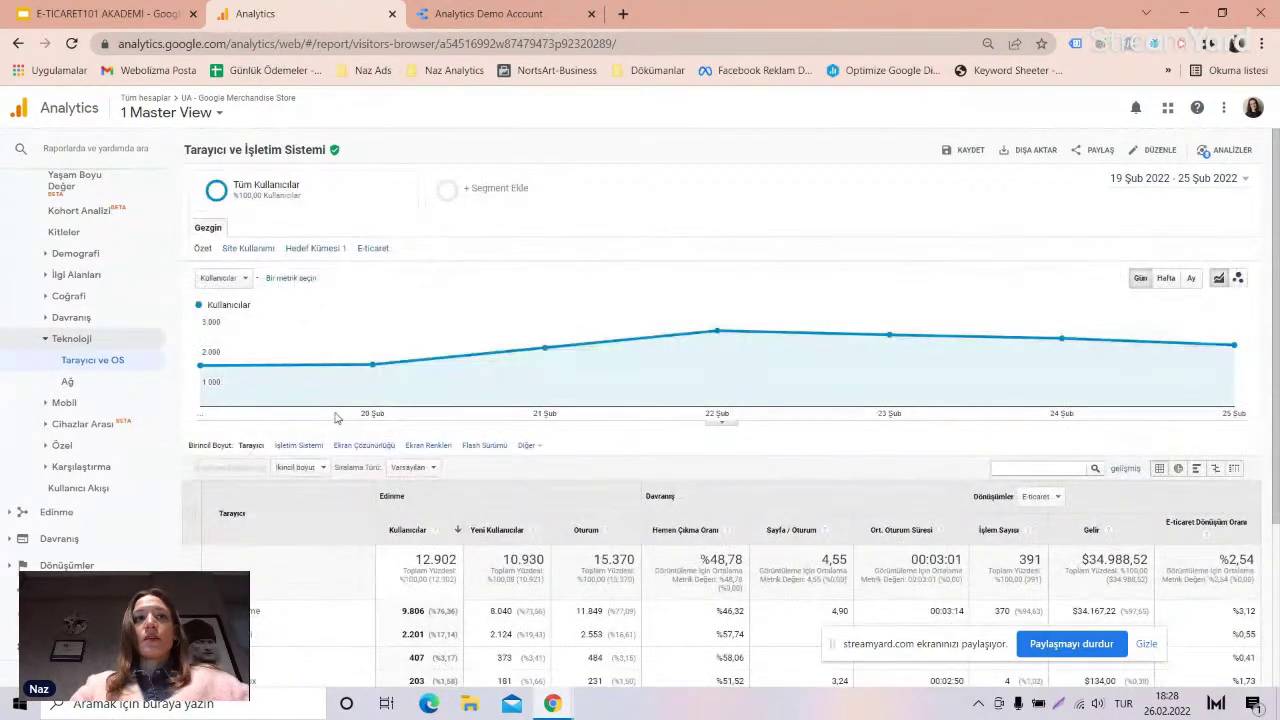
- Look over the browser table and open the Genel Bakış report under Mobil
{"action": "scroll", "coordinate": [425, 440], "scroll_direction": "down", "scroll_amount": 1}
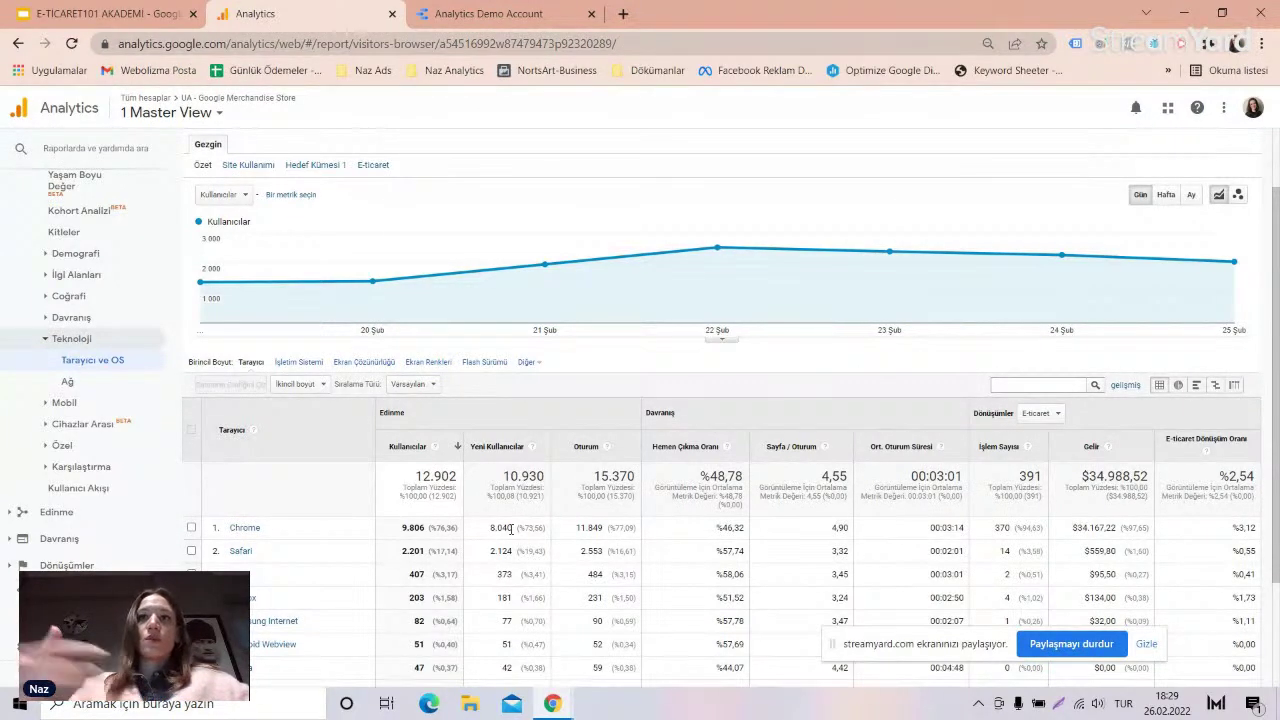
{"action": "left_click", "coordinate": [90, 401]}
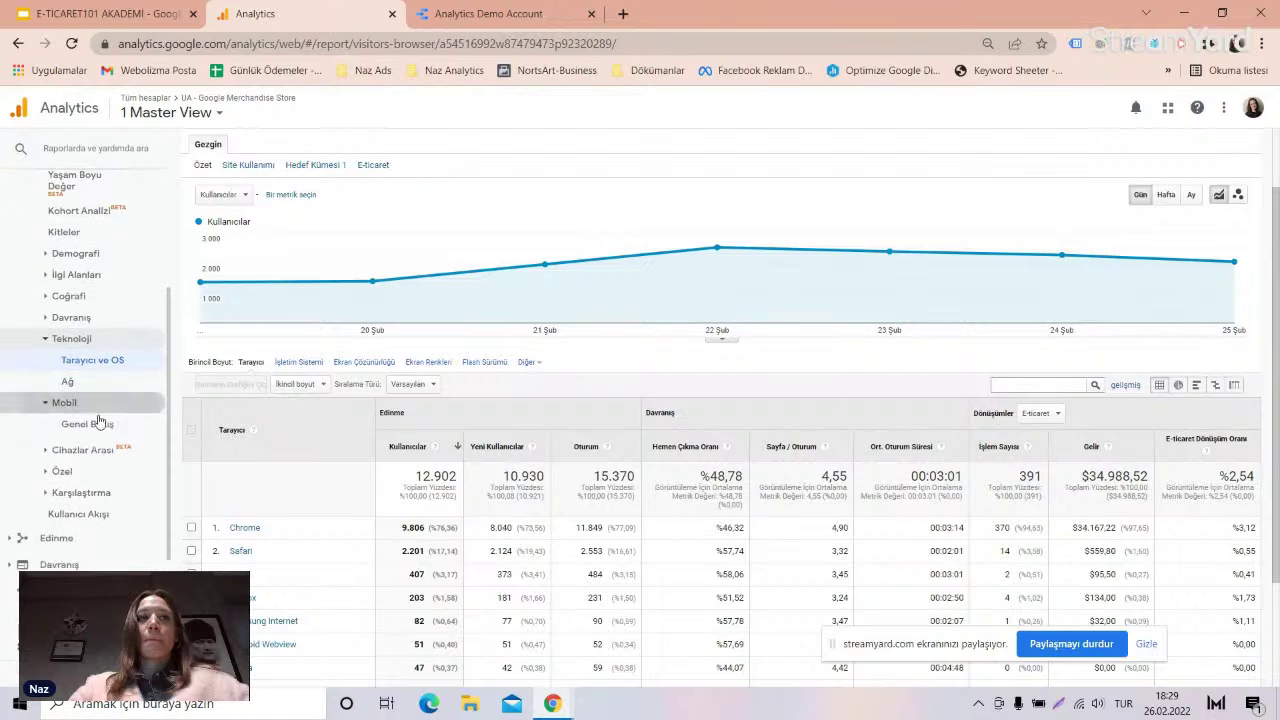
{"action": "left_click", "coordinate": [100, 423]}
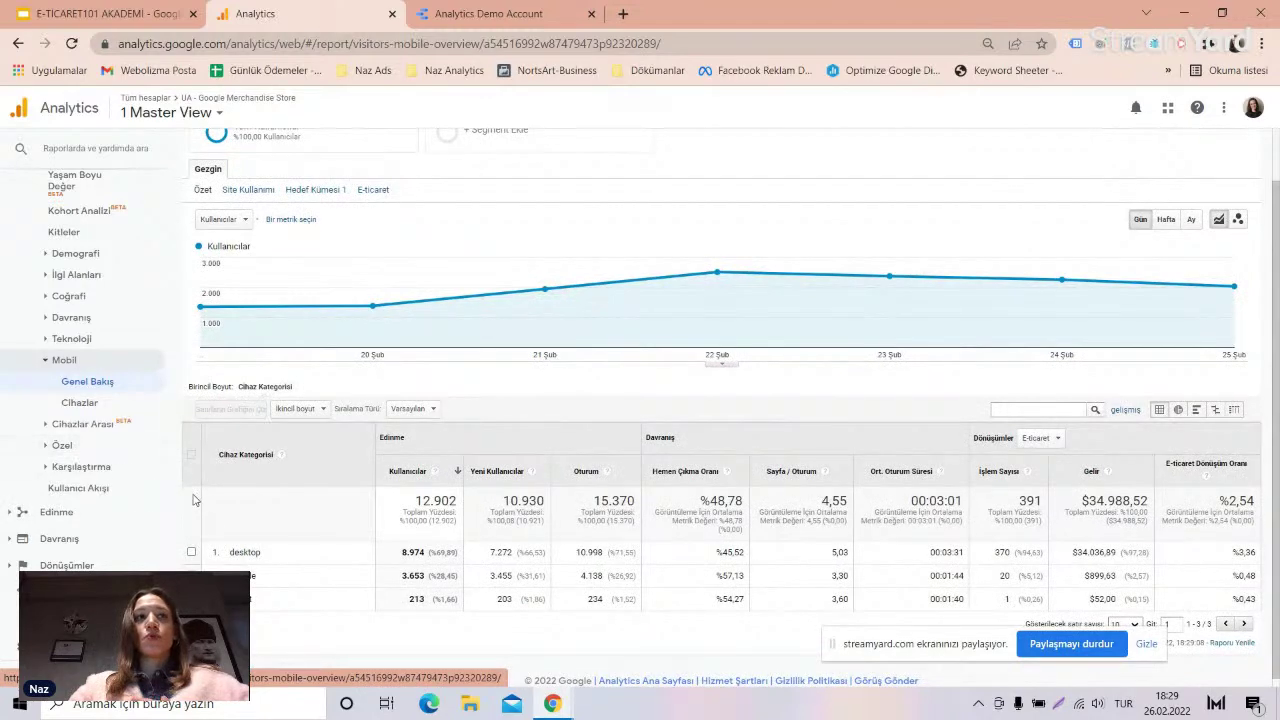
- Open the Cihazlar report under Mobil and review the table of mobile device models
{"action": "left_click", "coordinate": [80, 403]}
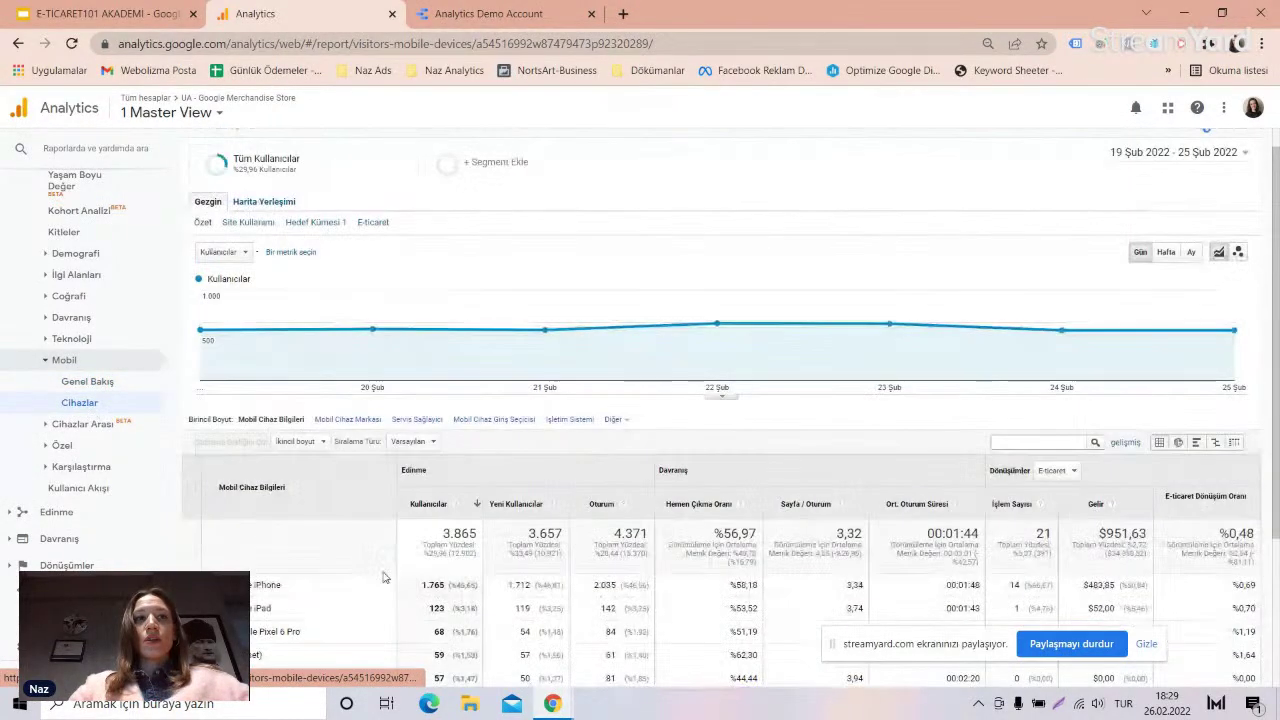
{"action": "scroll", "coordinate": [373, 528], "scroll_direction": "down", "scroll_amount": 3}
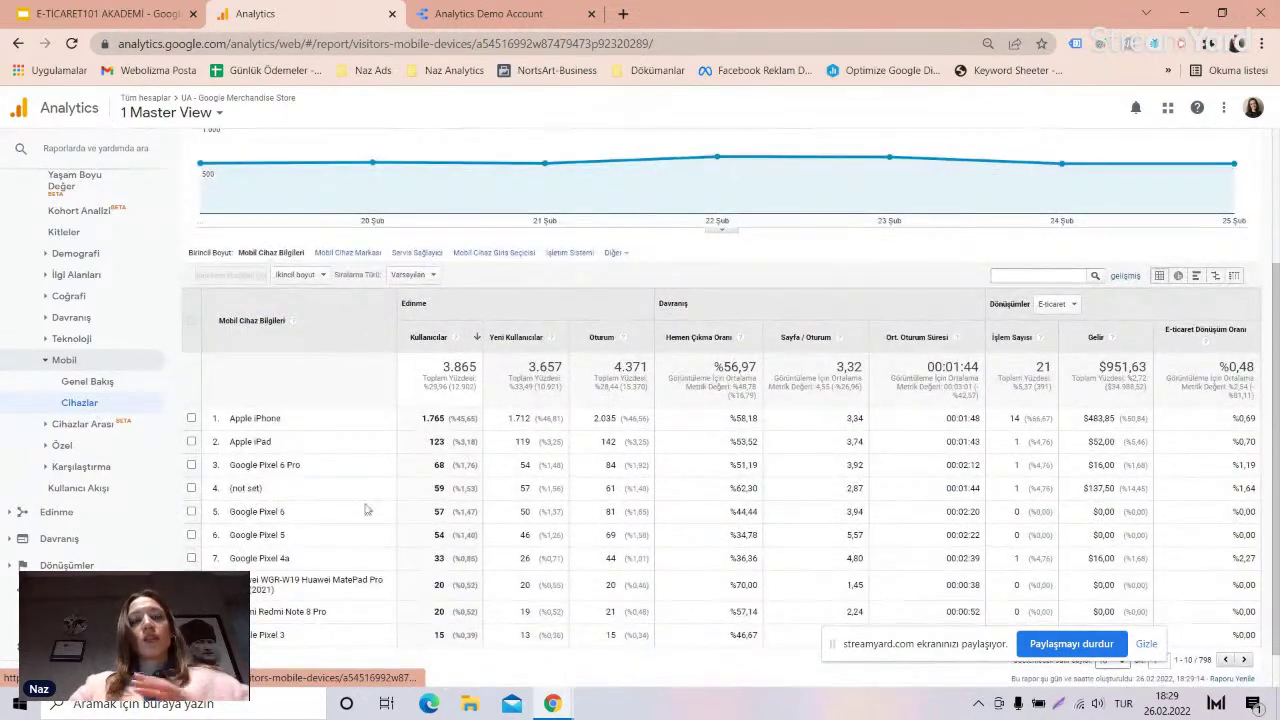
{"action": "scroll", "coordinate": [337, 459], "scroll_direction": "down", "scroll_amount": 1}
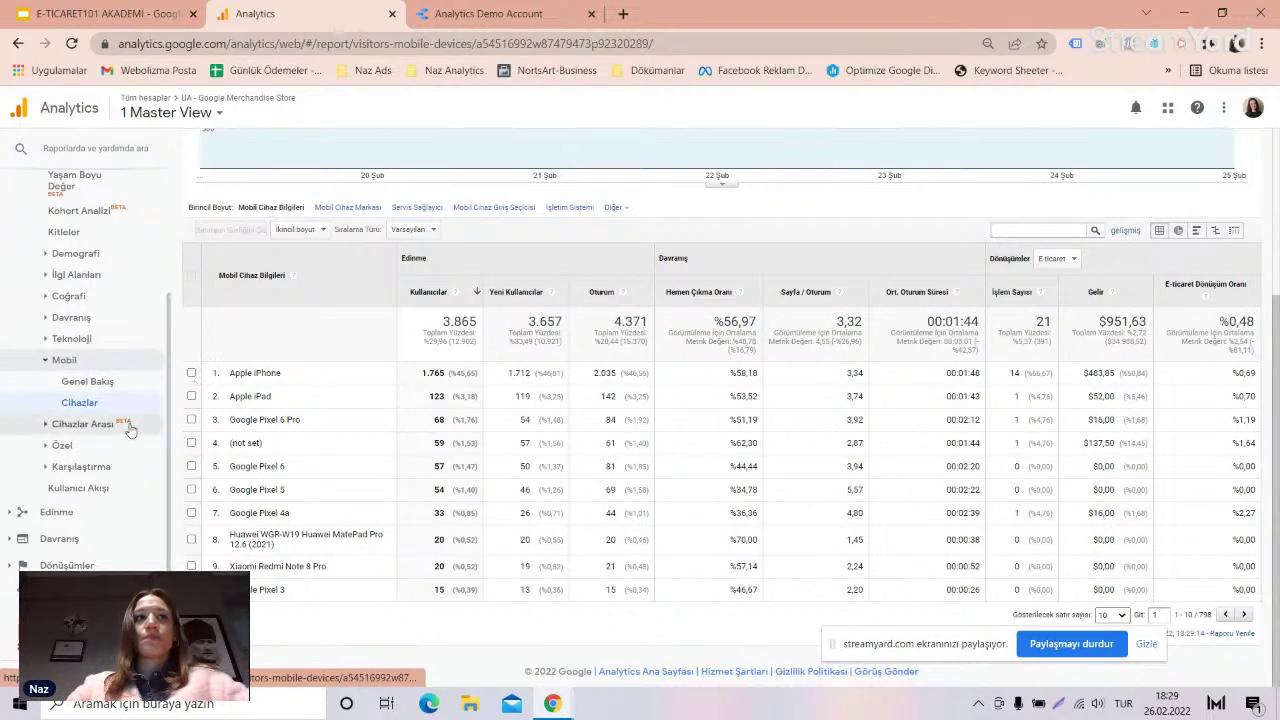
- Expand the Özel and Karşılaştırma groups within Kitle, and examine the Kullanıcı Akışı report
{"action": "left_click", "coordinate": [45, 445]}
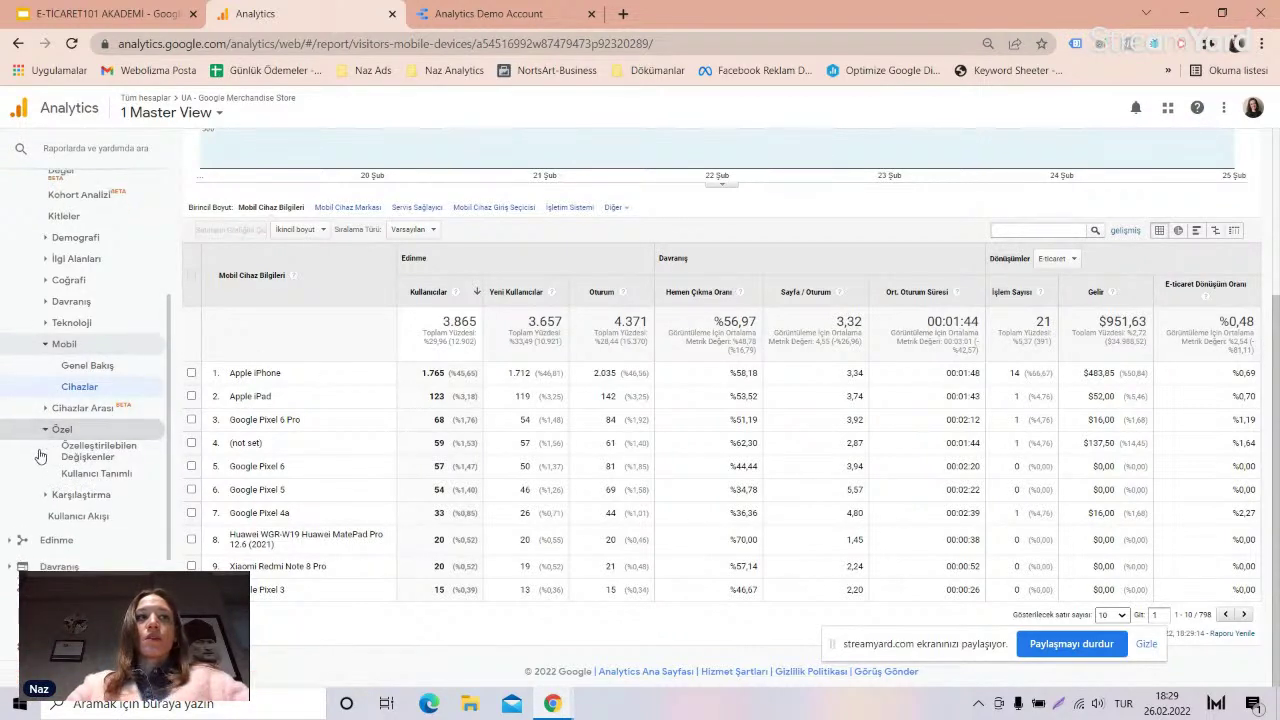
{"action": "left_click", "coordinate": [52, 466]}
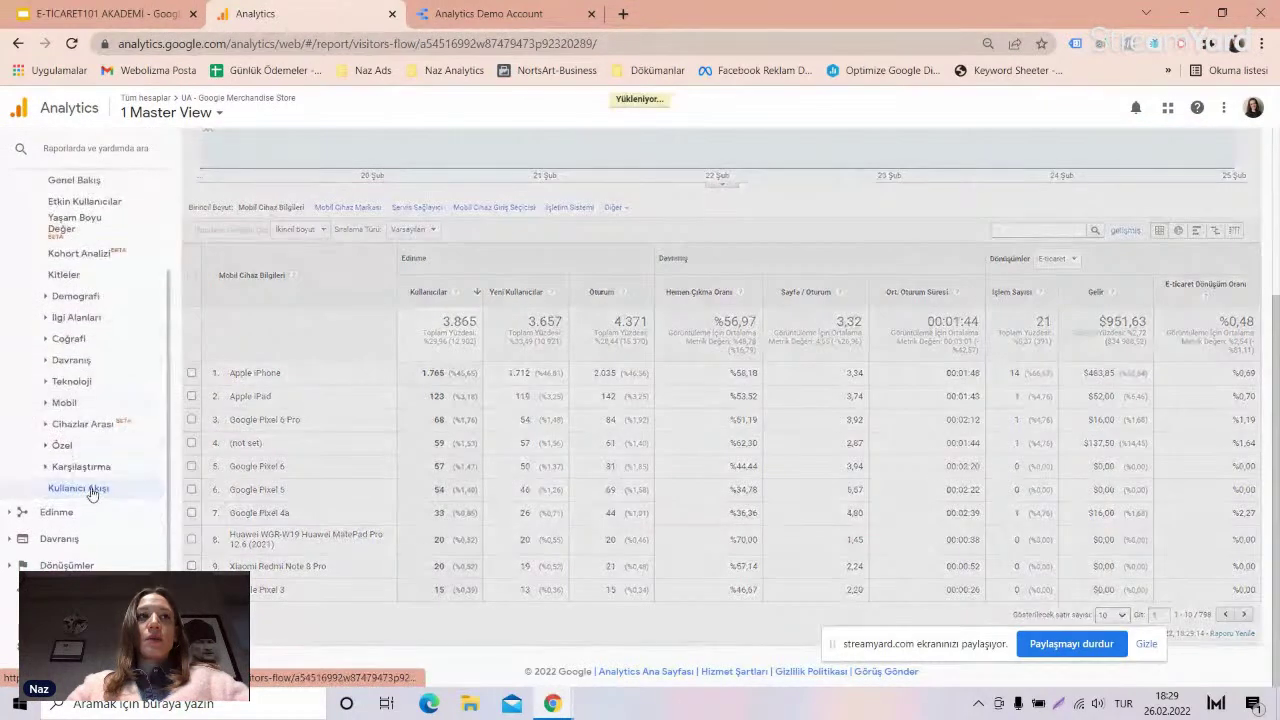
{"action": "scroll", "coordinate": [116, 457], "scroll_direction": "down", "scroll_amount": 1}
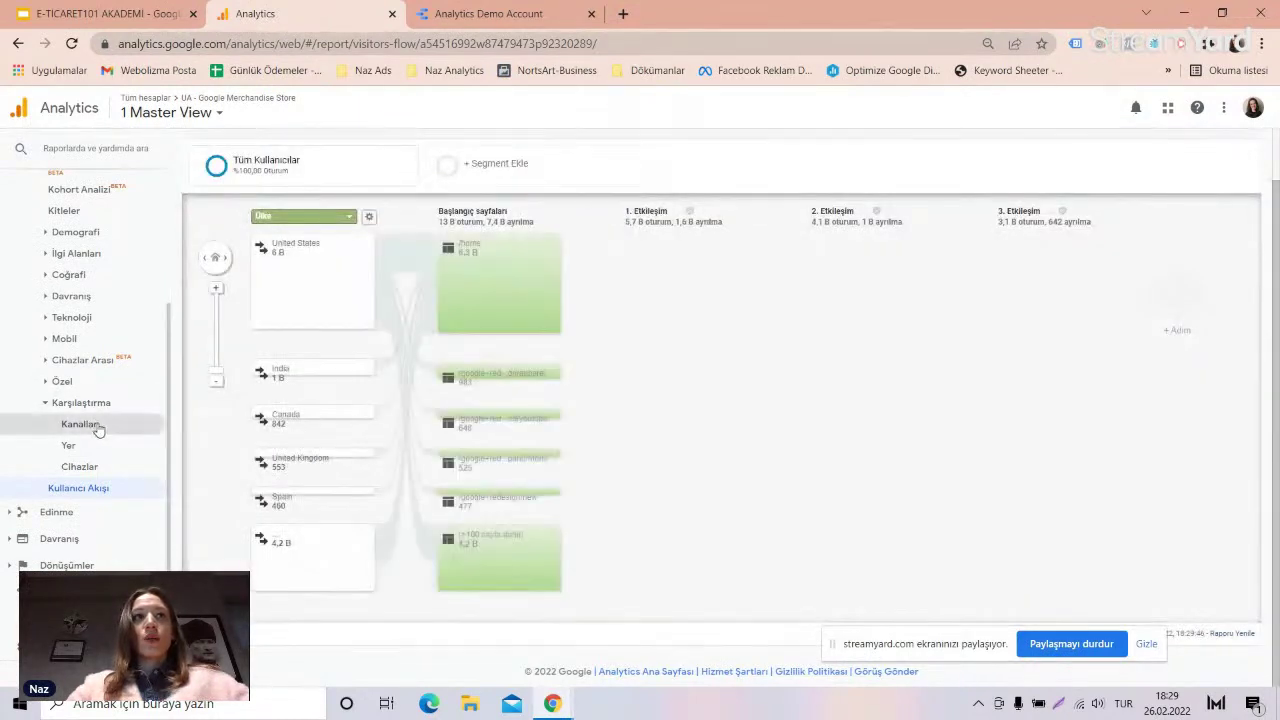
{"action": "scroll", "coordinate": [87, 381], "scroll_direction": "up", "scroll_amount": 1}
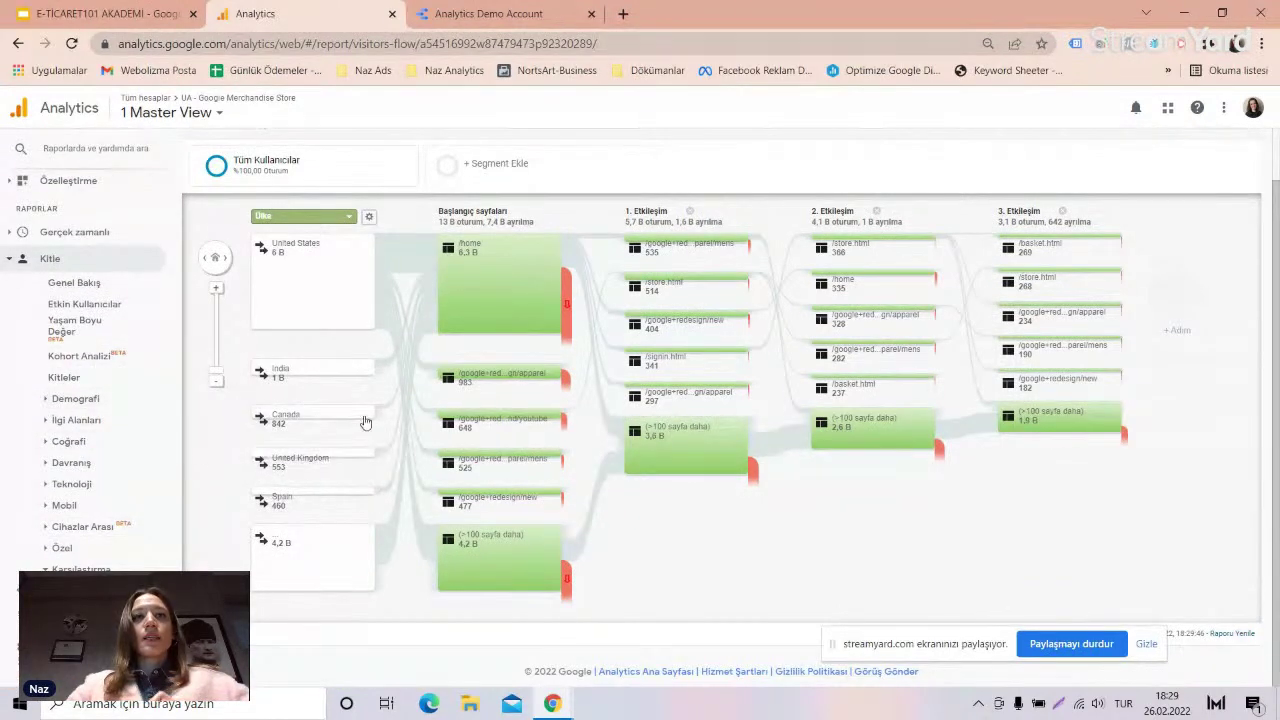
{"action": "scroll", "coordinate": [117, 366], "scroll_direction": "down", "scroll_amount": 3}
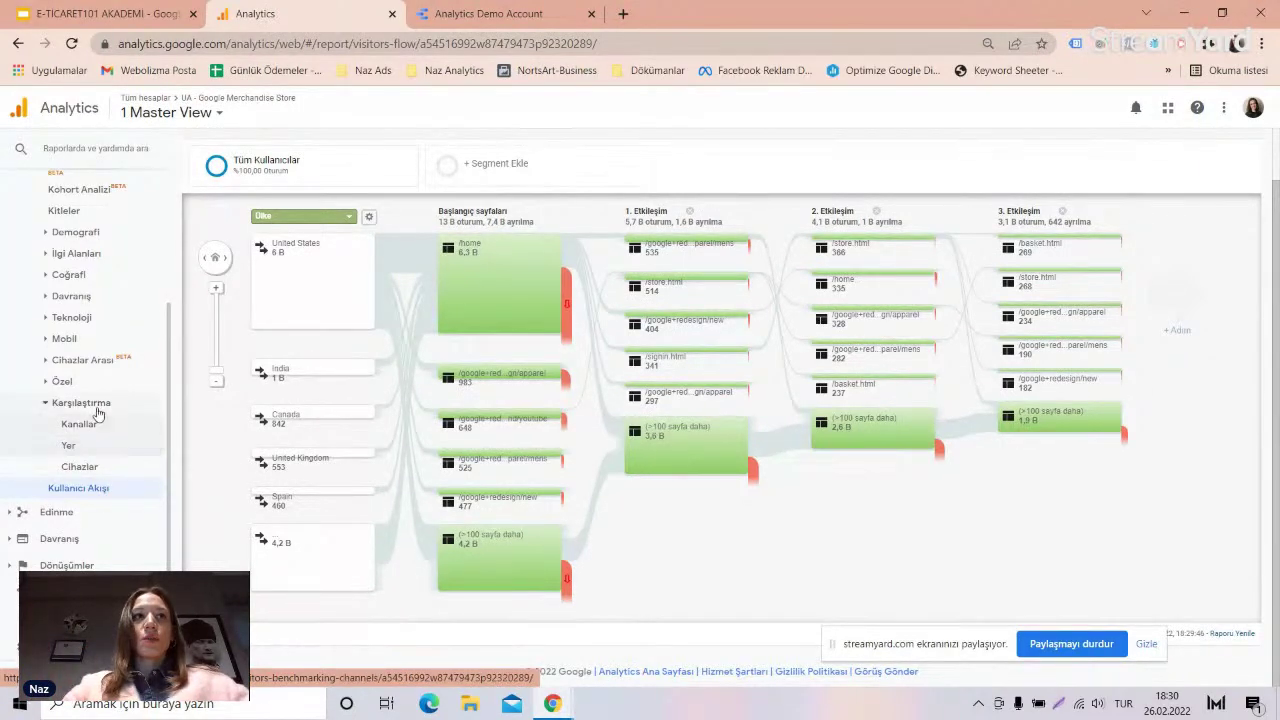
{"action": "scroll", "coordinate": [110, 330], "scroll_direction": "up", "scroll_amount": 3}
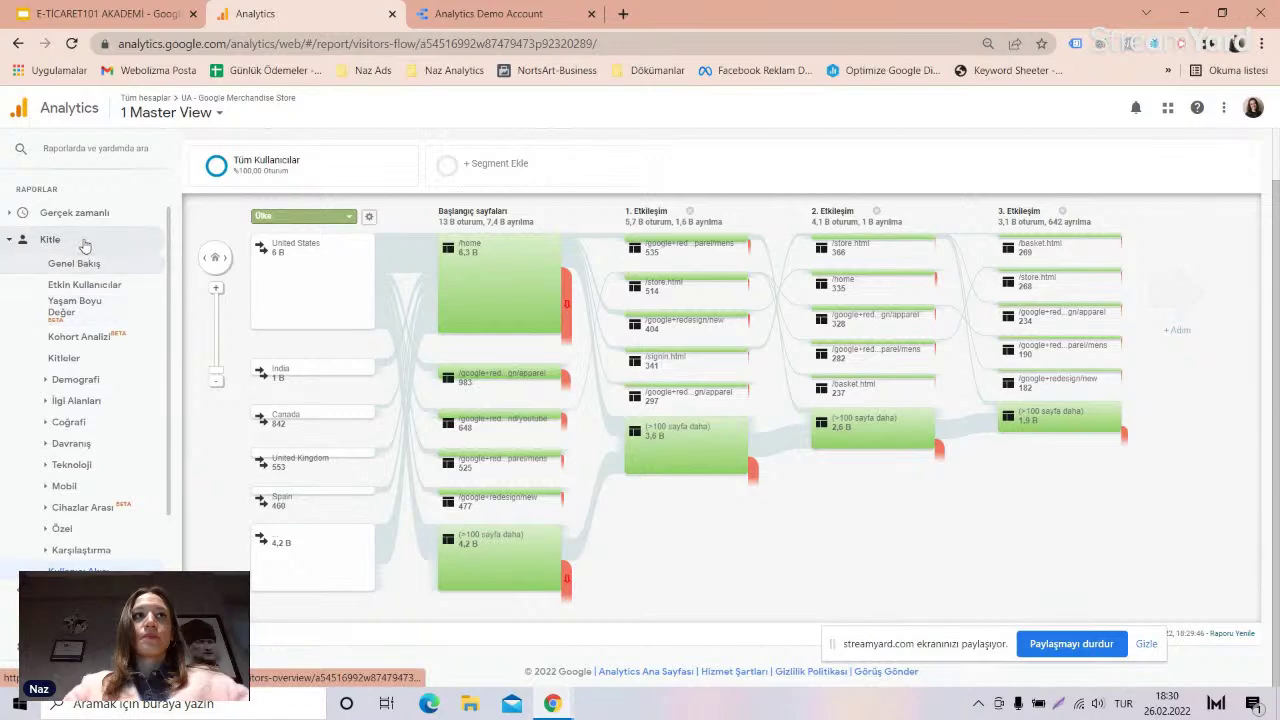
- Collapse the Kitle section, open the Genel Bakış report under Edinme, and review its channel charts and table
{"action": "left_click", "coordinate": [86, 244]}
{"action": "left_click", "coordinate": [72, 314]}
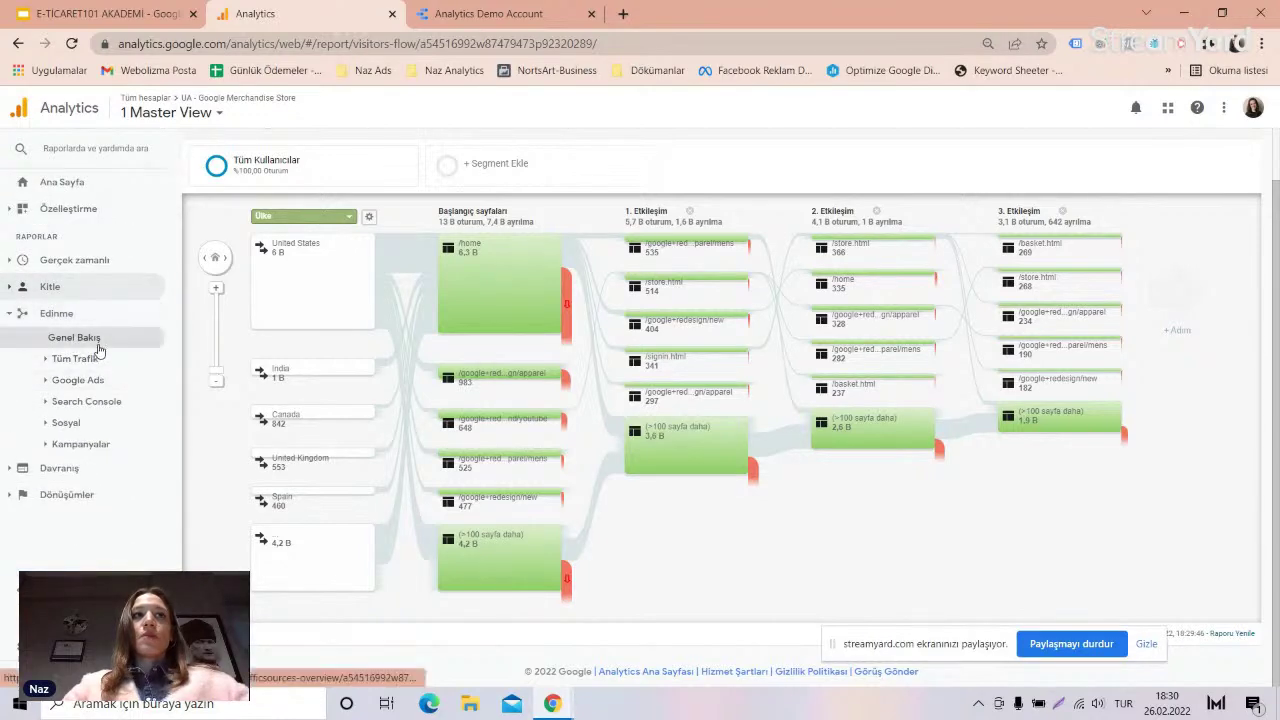
{"action": "left_click", "coordinate": [97, 340]}
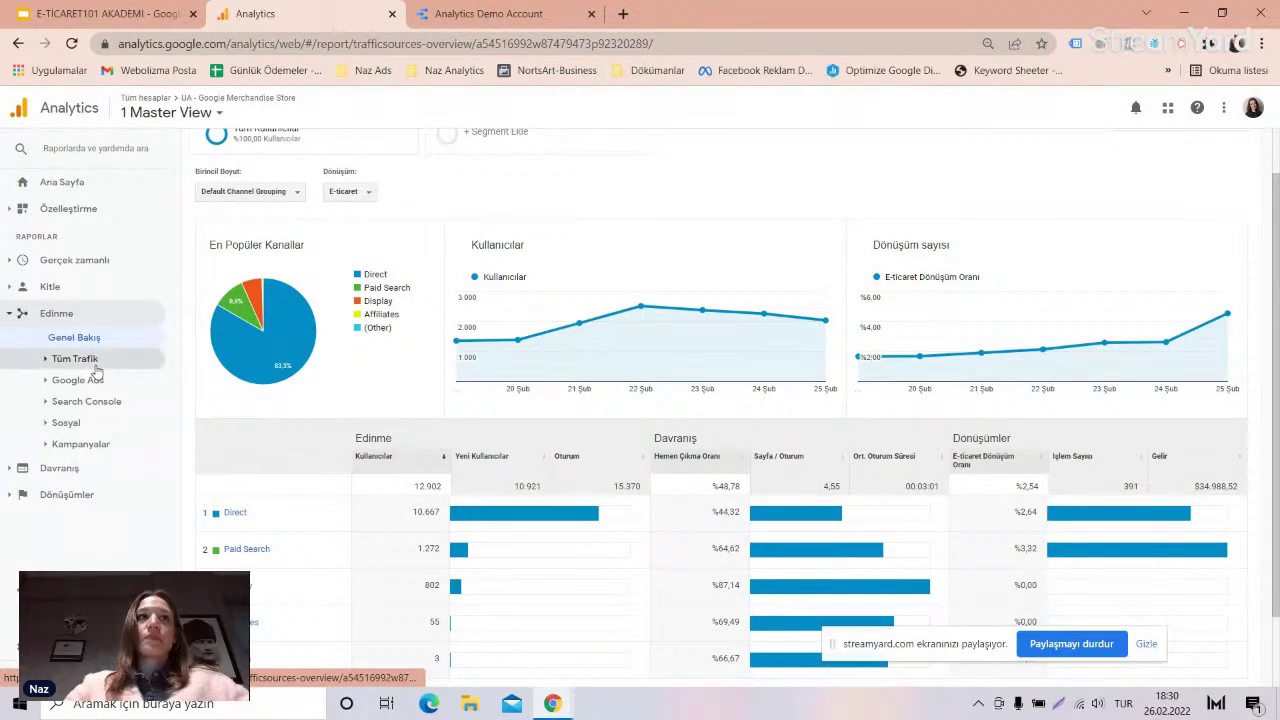
{"action": "scroll", "coordinate": [409, 357], "scroll_direction": "down", "scroll_amount": 2}
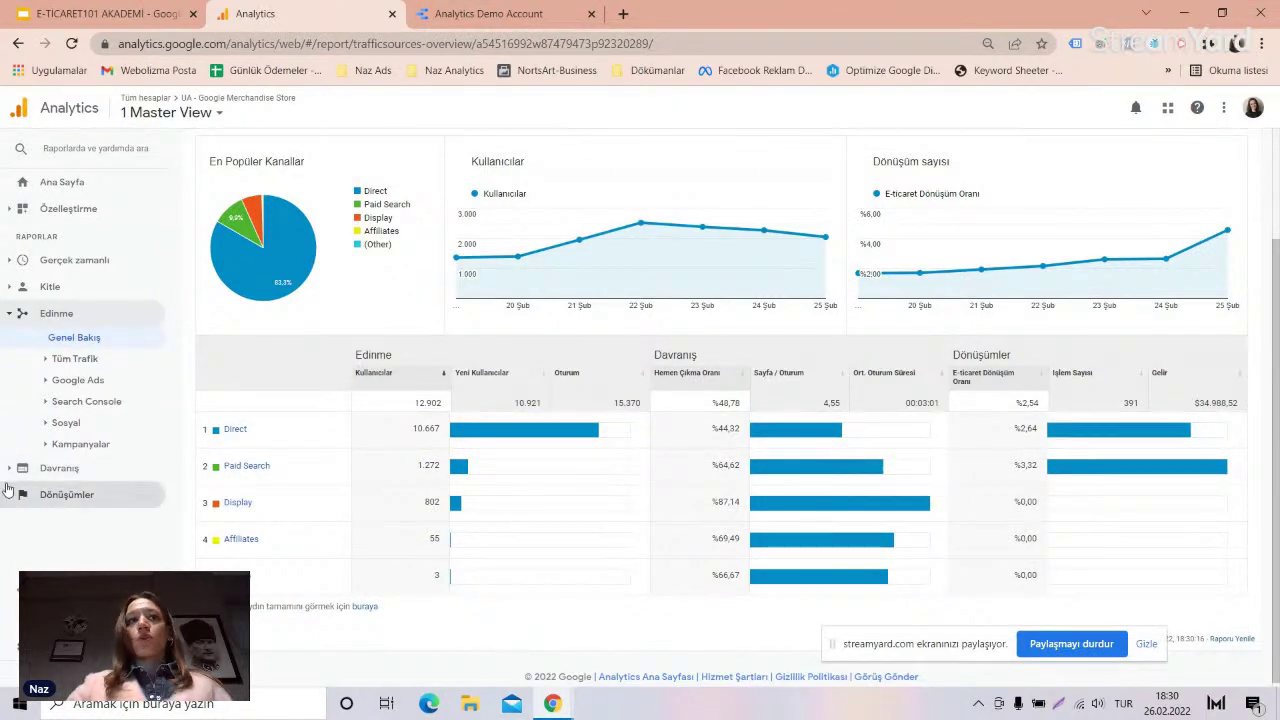
- View the Kanallar report under Tüm Trafik, and examine the Treemap report's channel blocks and table
{"action": "left_click", "coordinate": [88, 359]}
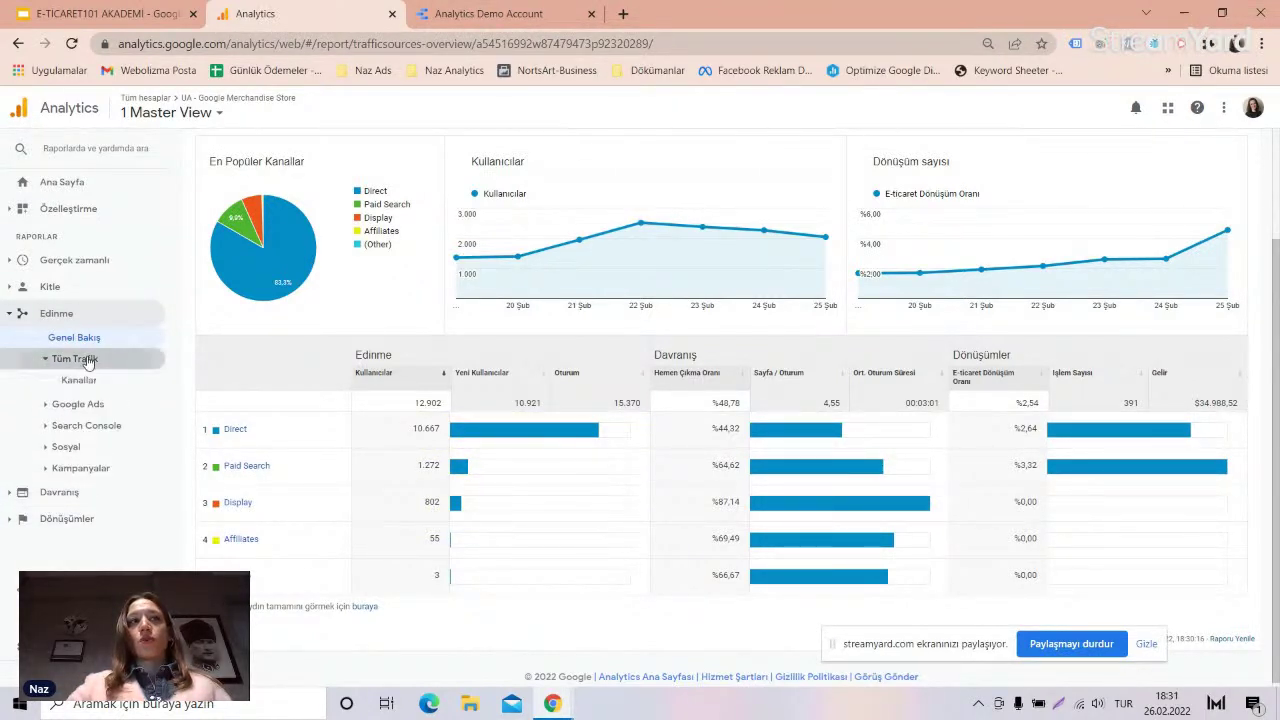
{"action": "left_click", "coordinate": [90, 381]}
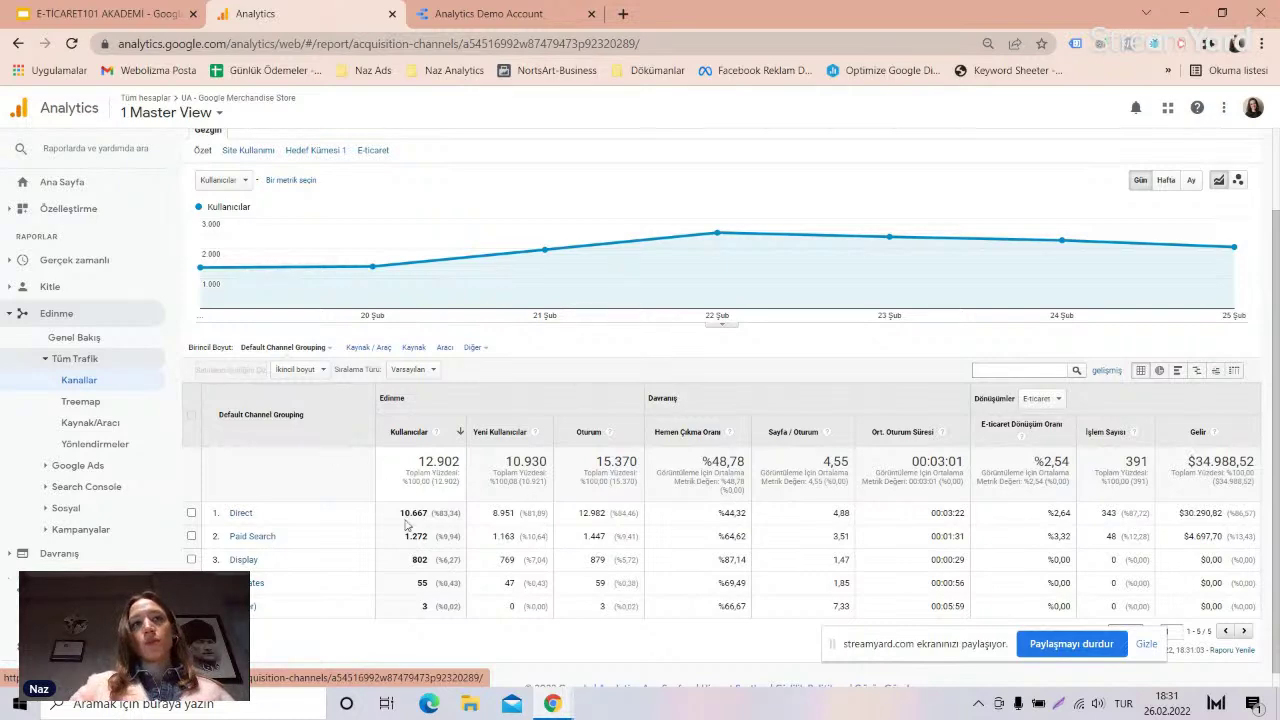
{"action": "left_click", "coordinate": [86, 402]}
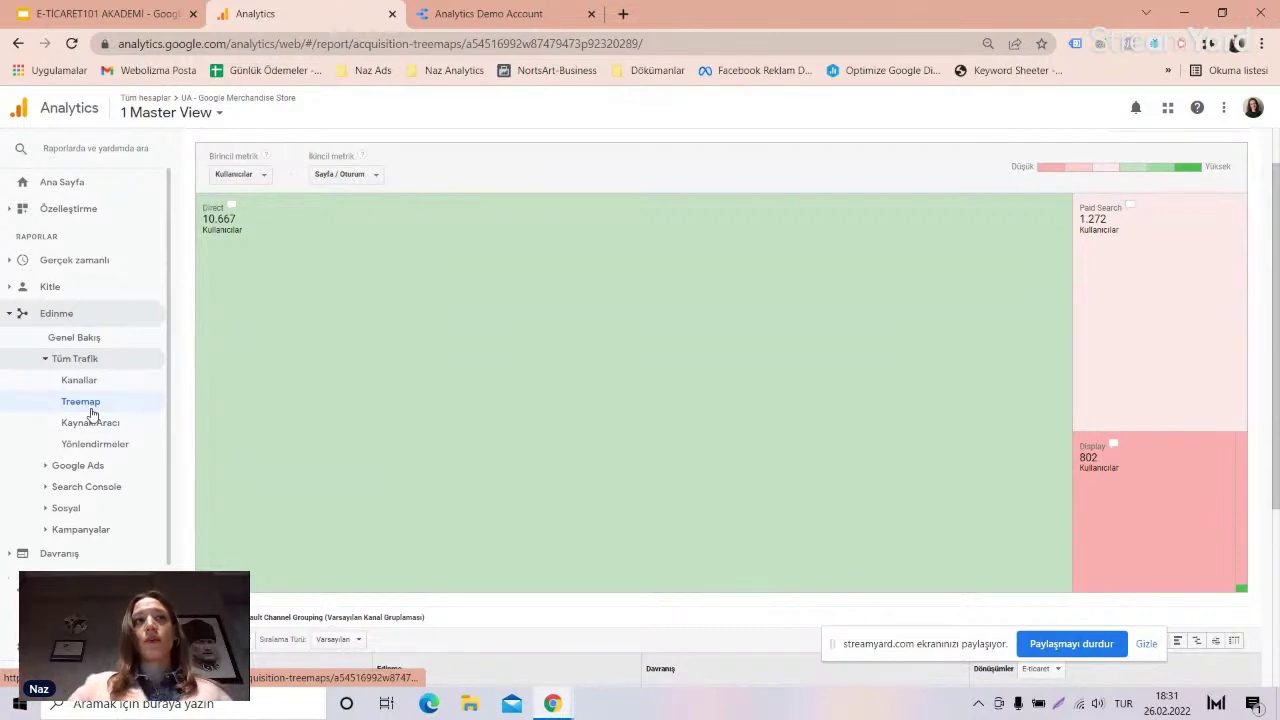
{"action": "scroll", "coordinate": [400, 309], "scroll_direction": "down", "scroll_amount": 1}
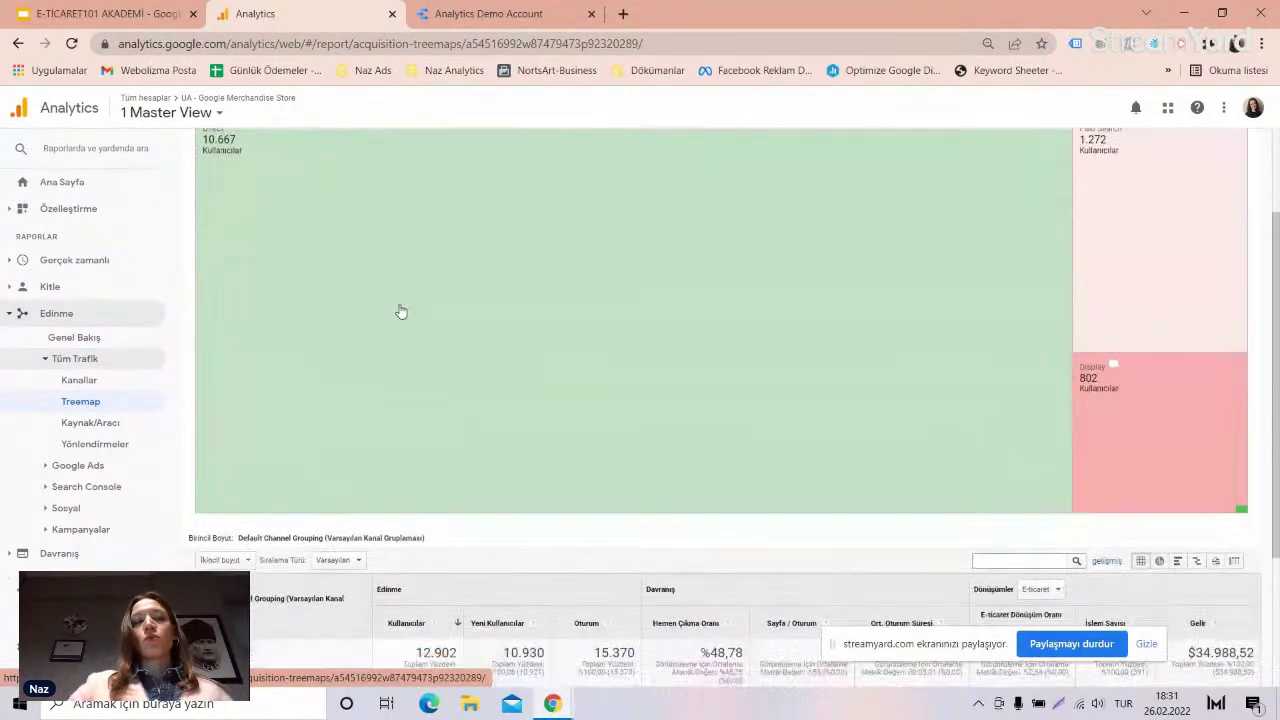
{"action": "scroll", "coordinate": [590, 356], "scroll_direction": "up", "scroll_amount": 1}
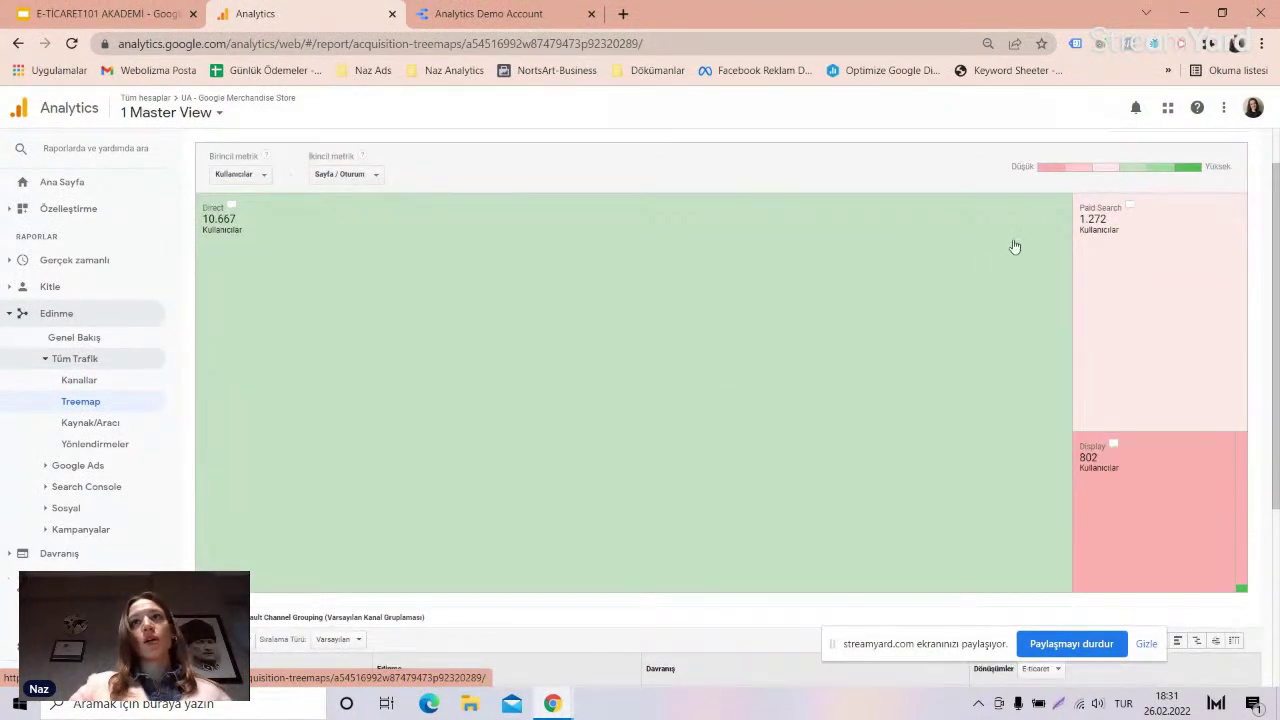
{"action": "mouse_move", "coordinate": [1132, 210]}
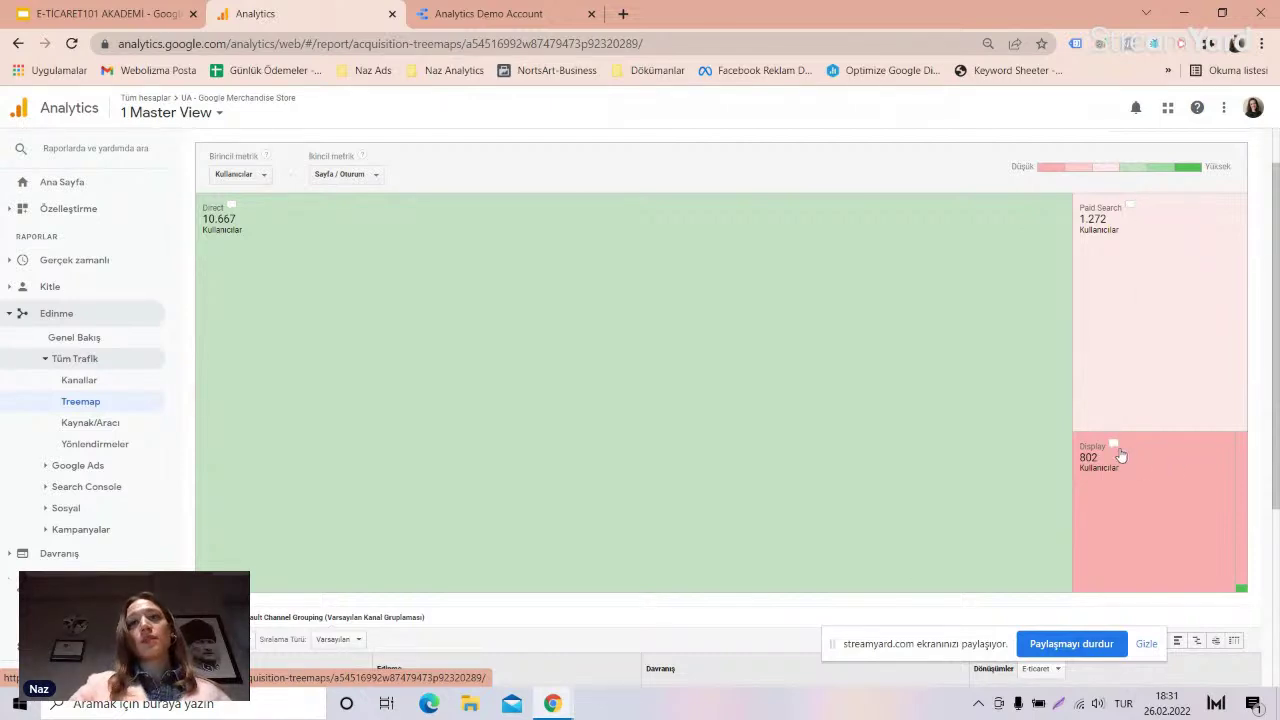
{"action": "scroll", "coordinate": [1120, 455], "scroll_direction": "down", "scroll_amount": 3}
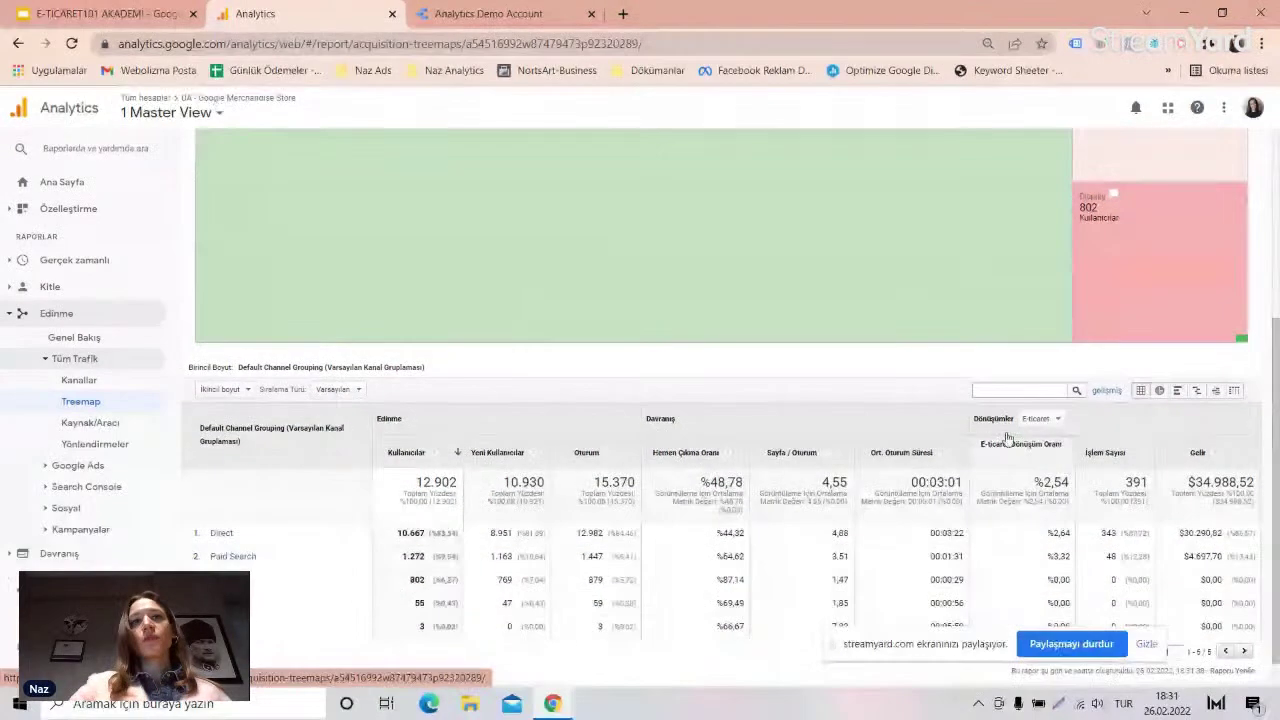
{"action": "scroll", "coordinate": [346, 386], "scroll_direction": "up", "scroll_amount": 3}
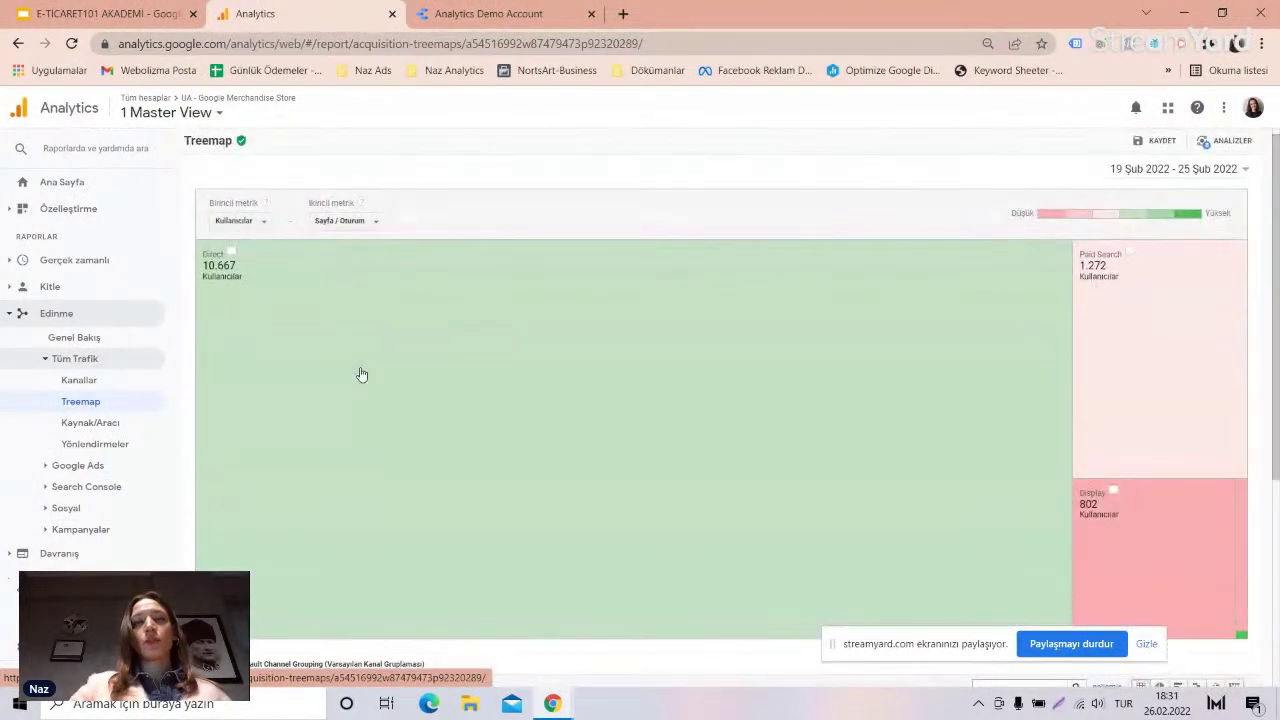
- Open the Kaynak/Aracı report under Tüm Trafik and review the traffic source and medium table
{"action": "left_click", "coordinate": [126, 425]}
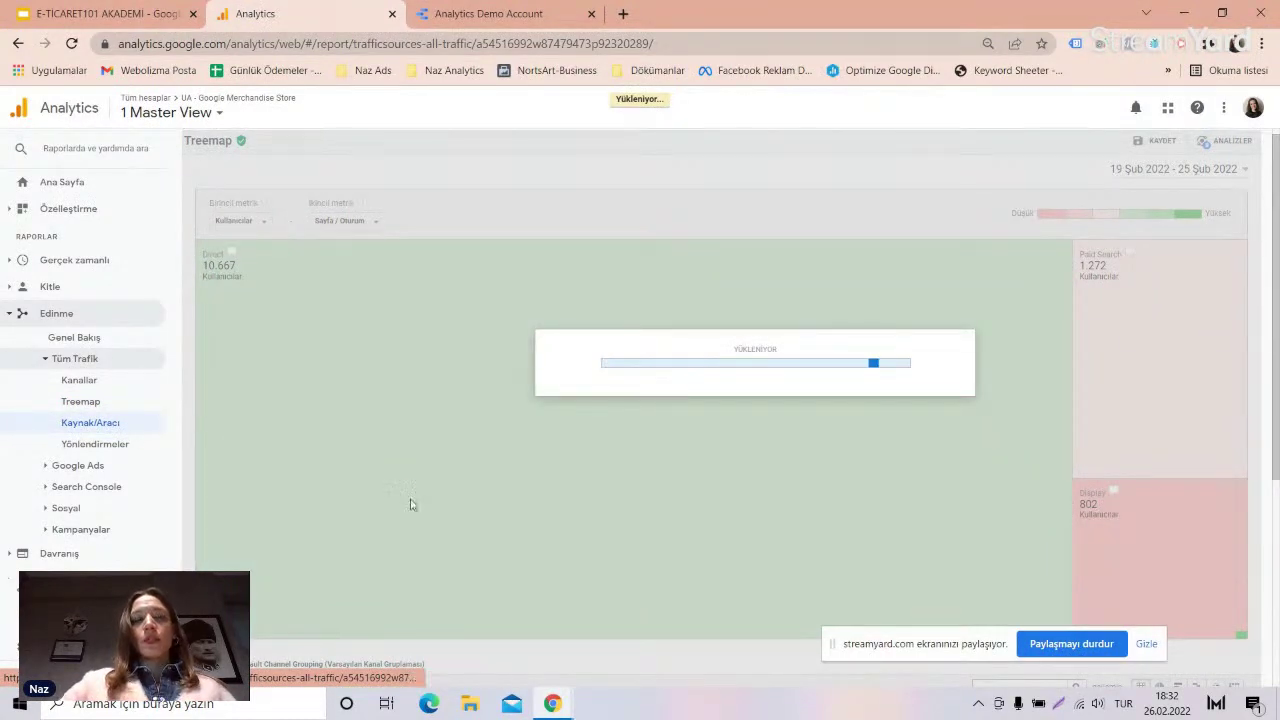
{"action": "scroll", "coordinate": [385, 500], "scroll_direction": "down", "scroll_amount": 2}
{"action": "scroll", "coordinate": [385, 500], "scroll_direction": "down", "scroll_amount": 1}
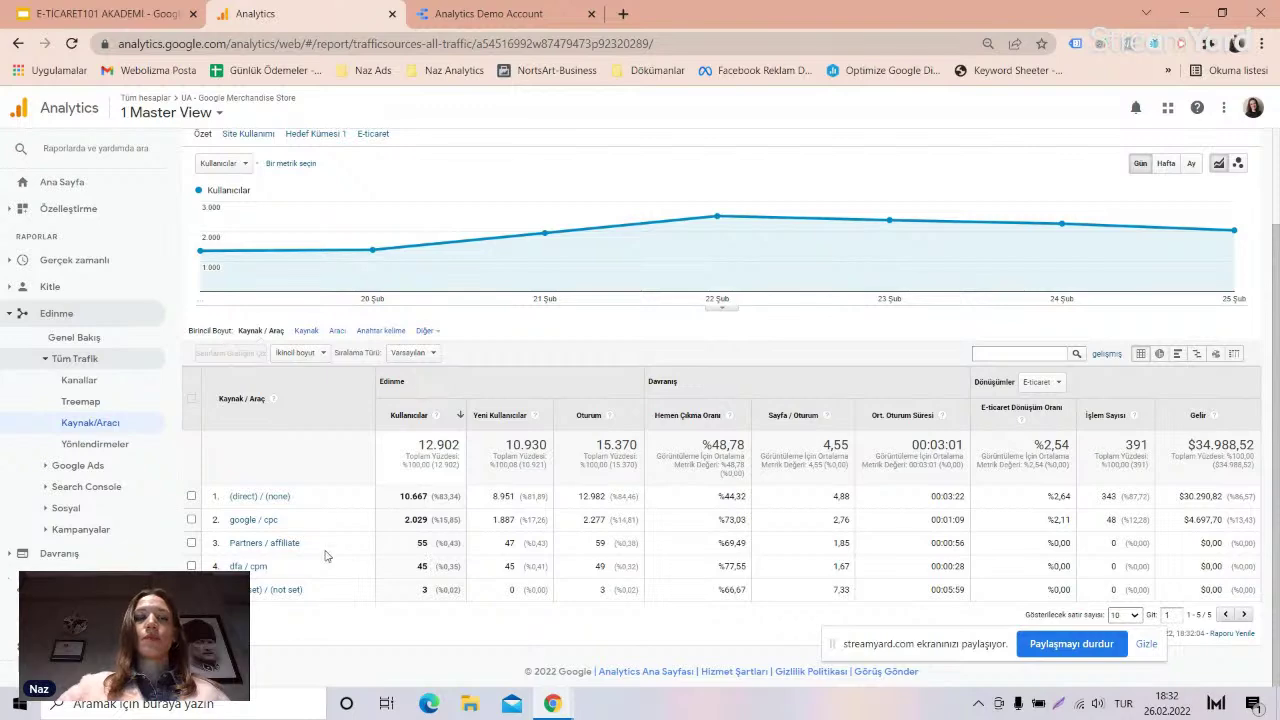
- Drill into the google / cpc source in the Kaynak/Aracı report and add Kampanya as the secondary dimension
{"action": "left_click", "coordinate": [266, 519]}
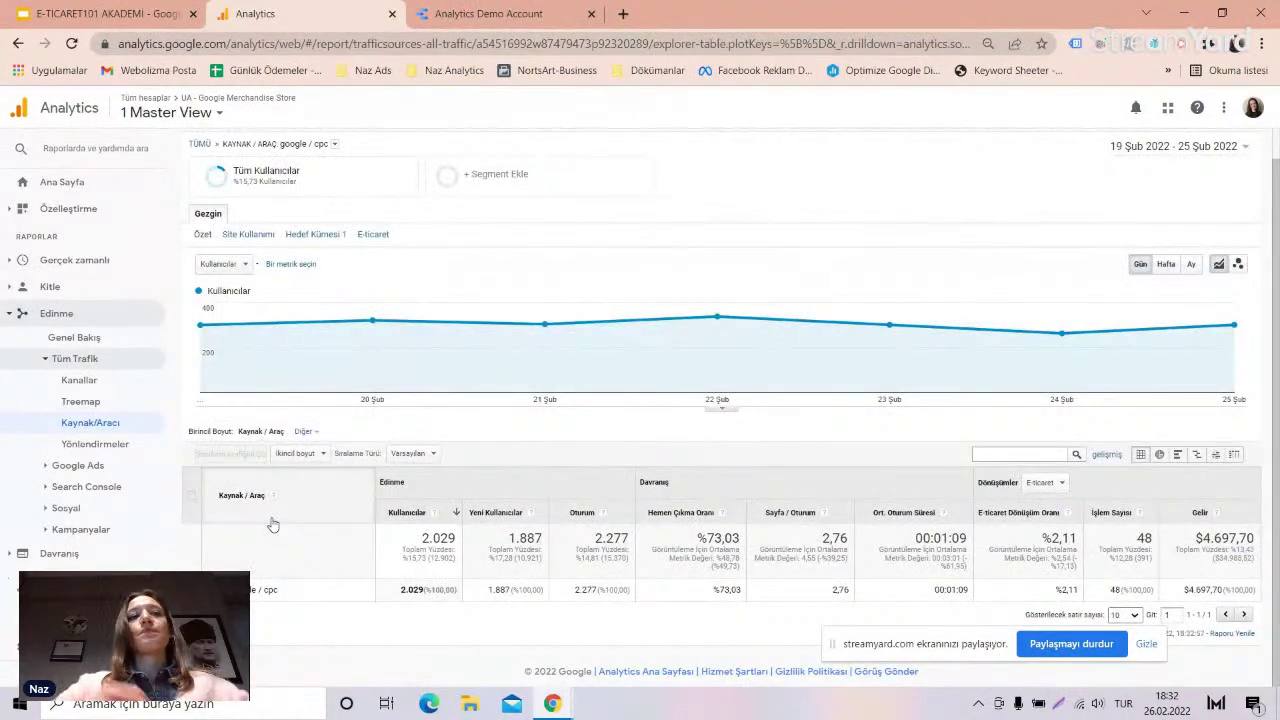
{"action": "left_click", "coordinate": [296, 455]}
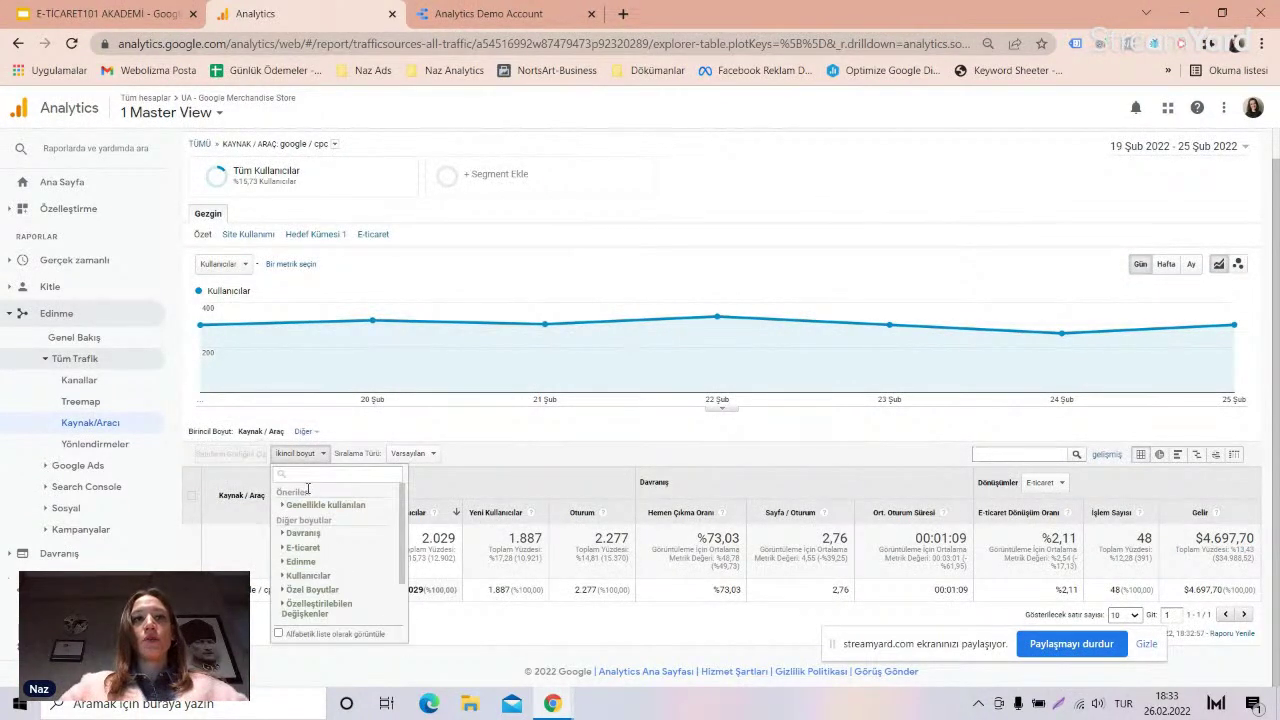
{"action": "type", "text": "kam"}
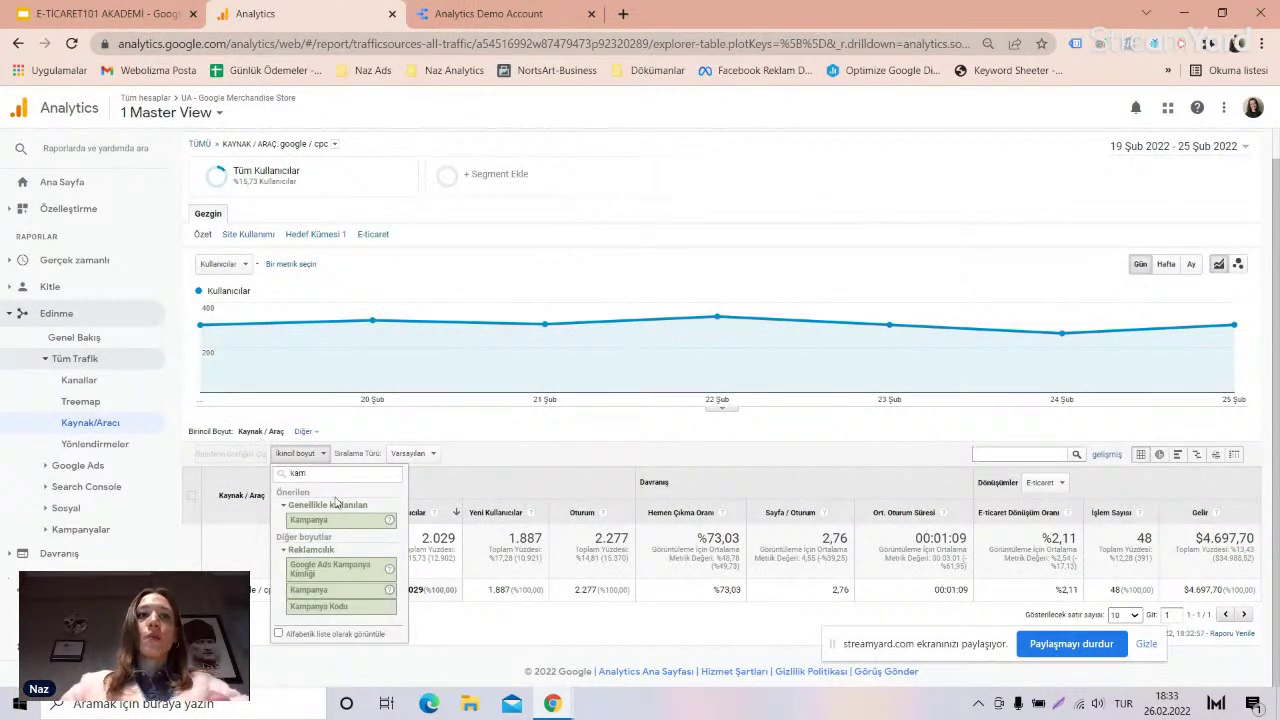
{"action": "left_click", "coordinate": [318, 521]}
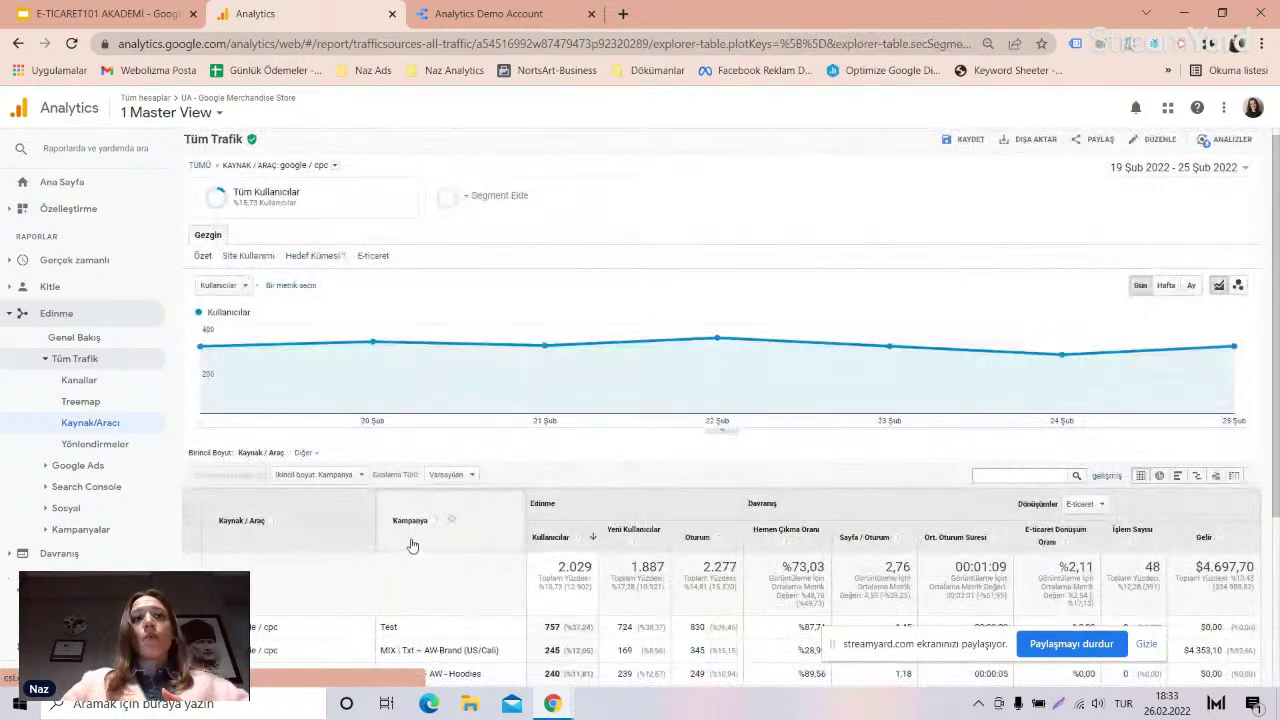
- Sort the google / cpc campaigns by Gelir in descending order and highlight the top campaign's name
{"action": "scroll", "coordinate": [412, 545], "scroll_direction": "down", "scroll_amount": 3}
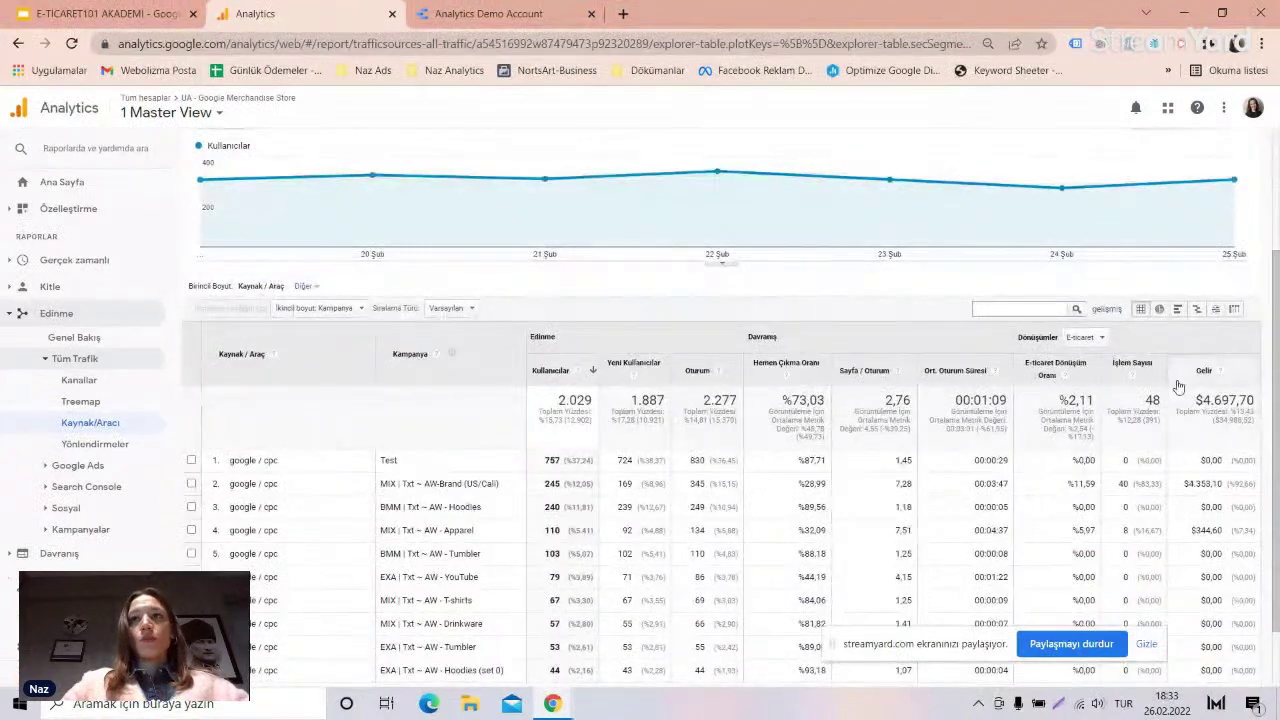
{"action": "left_click", "coordinate": [1178, 384]}
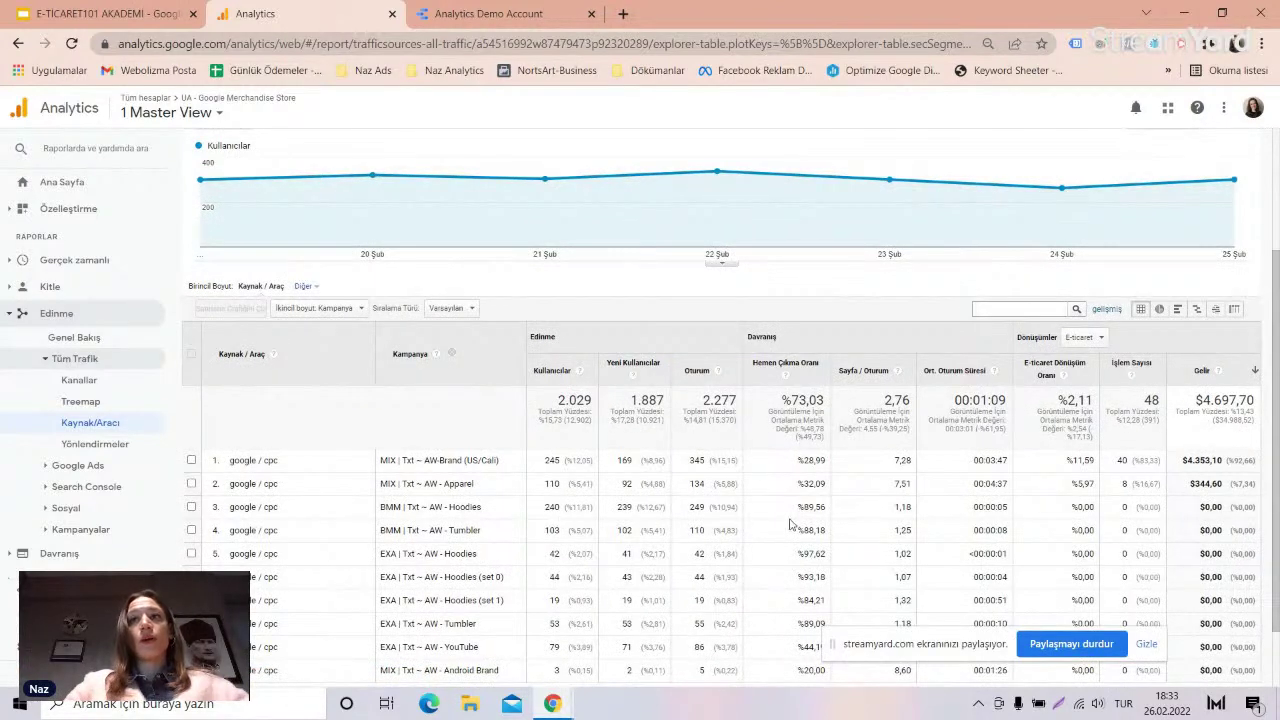
{"action": "scroll", "coordinate": [572, 553], "scroll_direction": "down", "scroll_amount": 1}
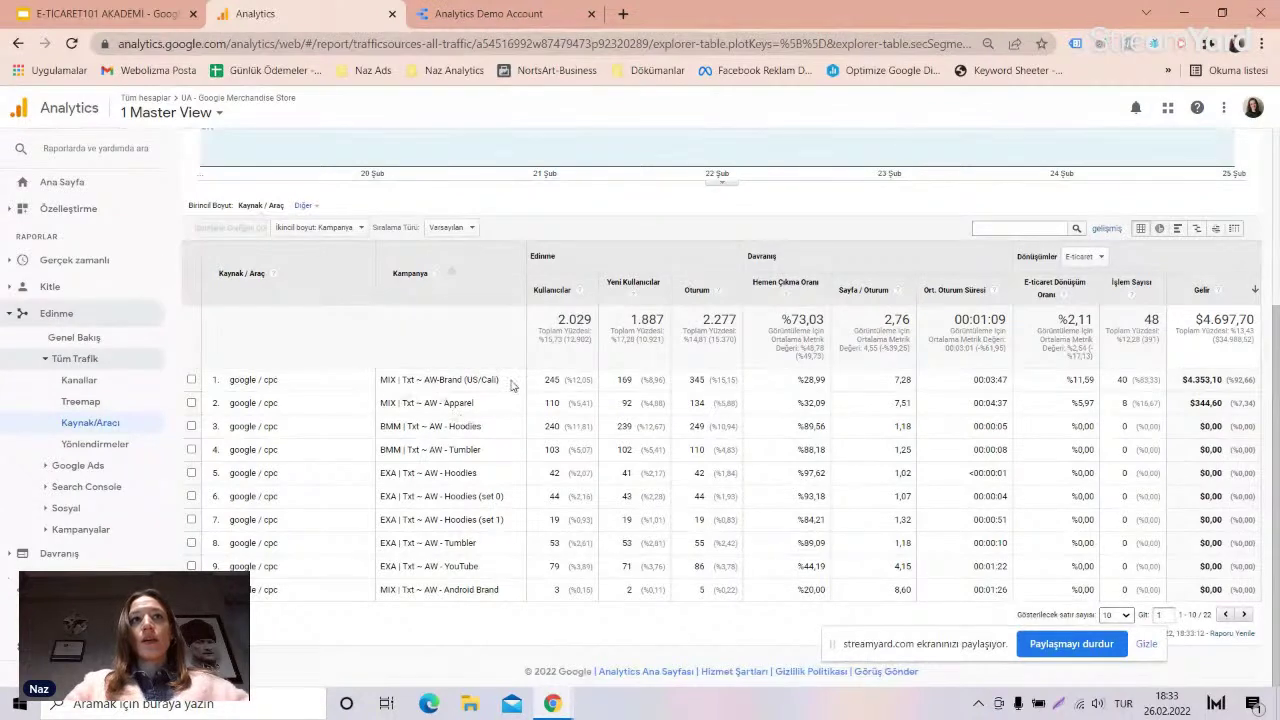
{"action": "left_click_drag", "start_coordinate": [493, 380], "coordinate": [351, 388]}
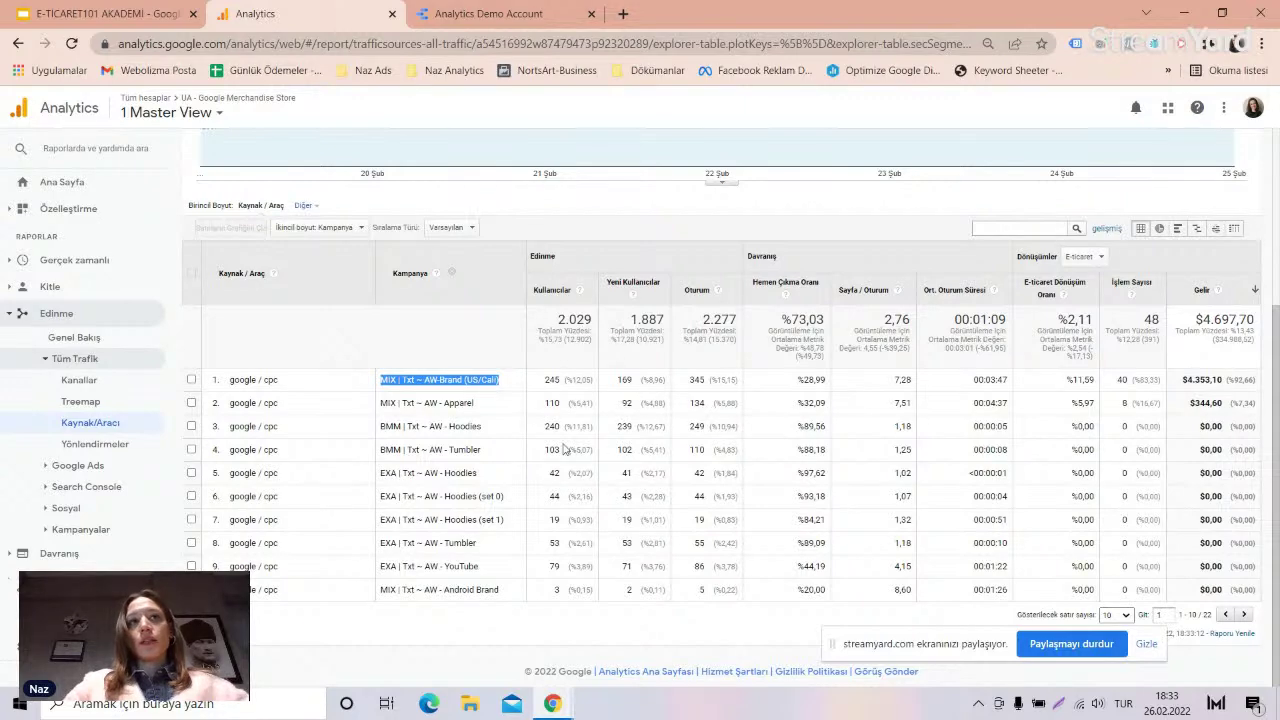
- Remove the Kampanya secondary dimension and return from google / cpc to the full source and medium table
{"action": "scroll", "coordinate": [336, 427], "scroll_direction": "up", "scroll_amount": 5}
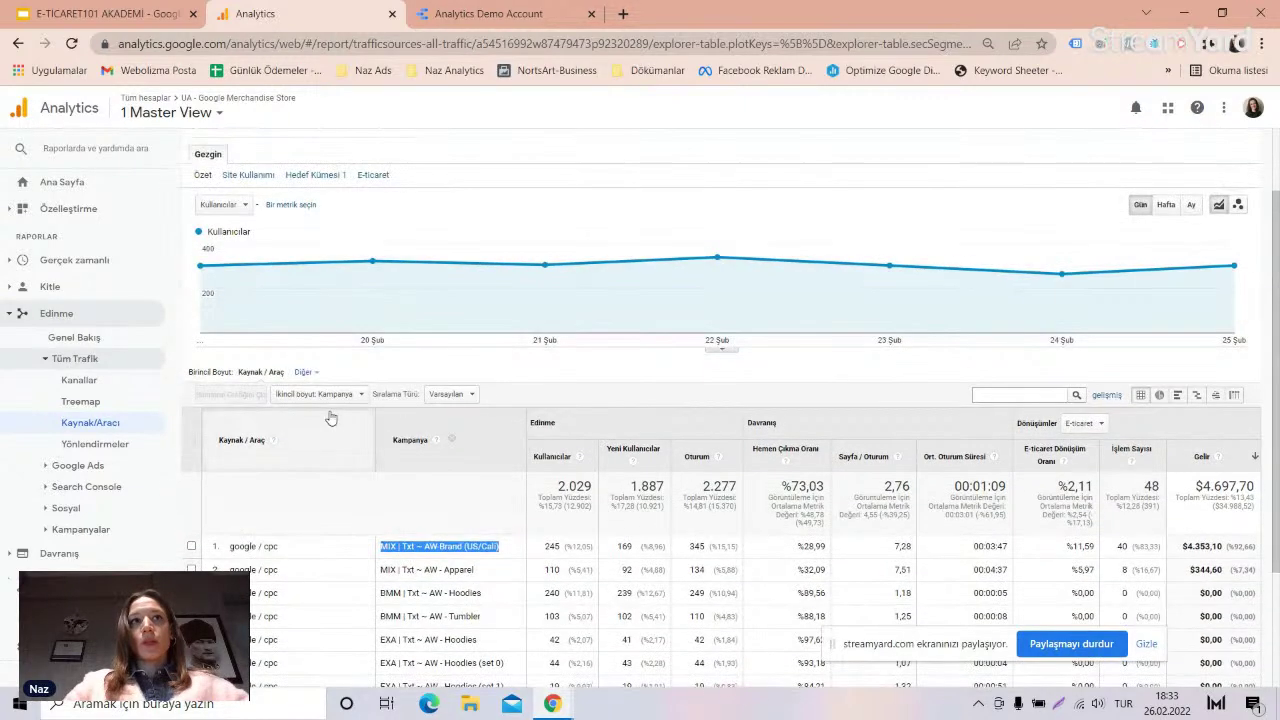
{"action": "scroll", "coordinate": [367, 494], "scroll_direction": "down", "scroll_amount": 1}
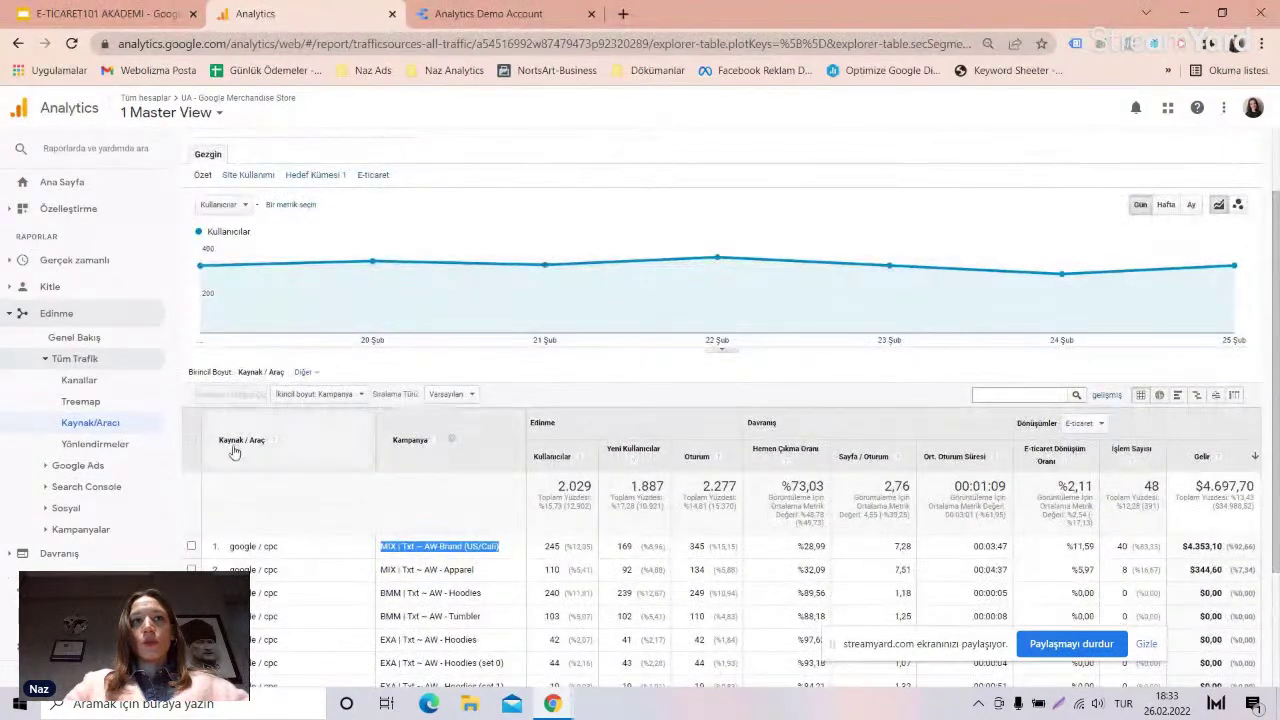
{"action": "left_click", "coordinate": [452, 441]}
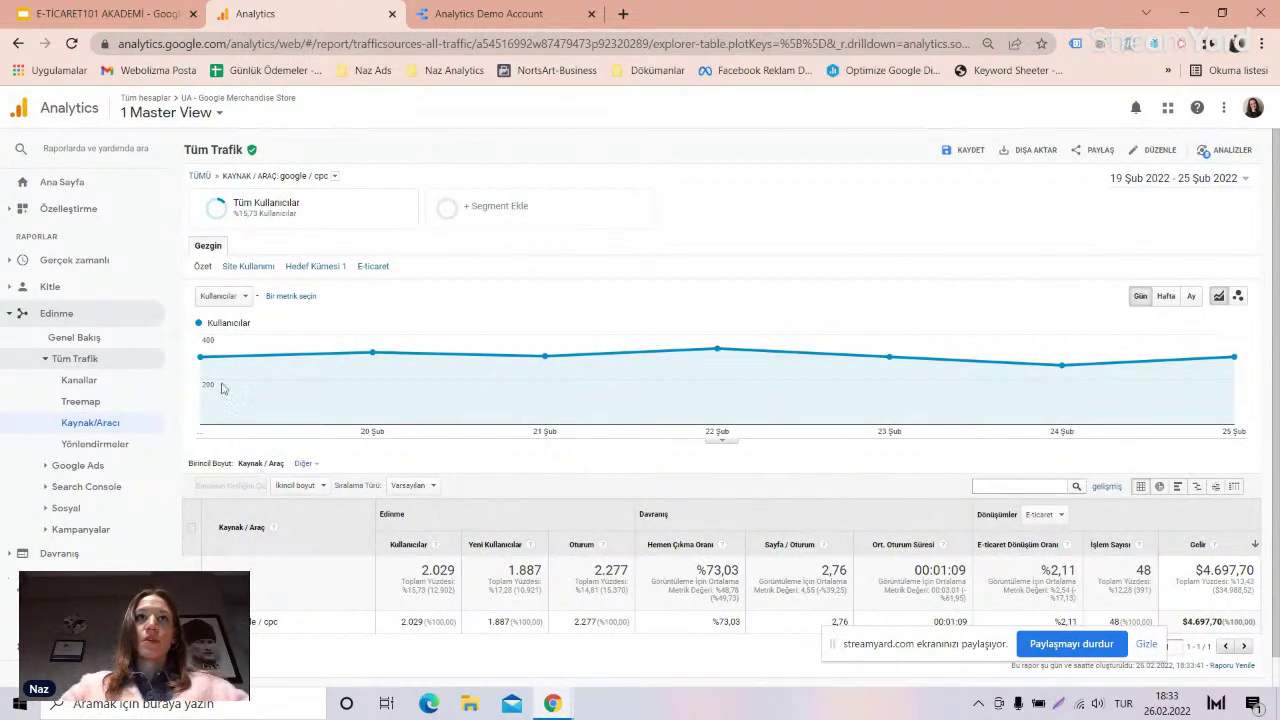
{"action": "left_click", "coordinate": [196, 177]}
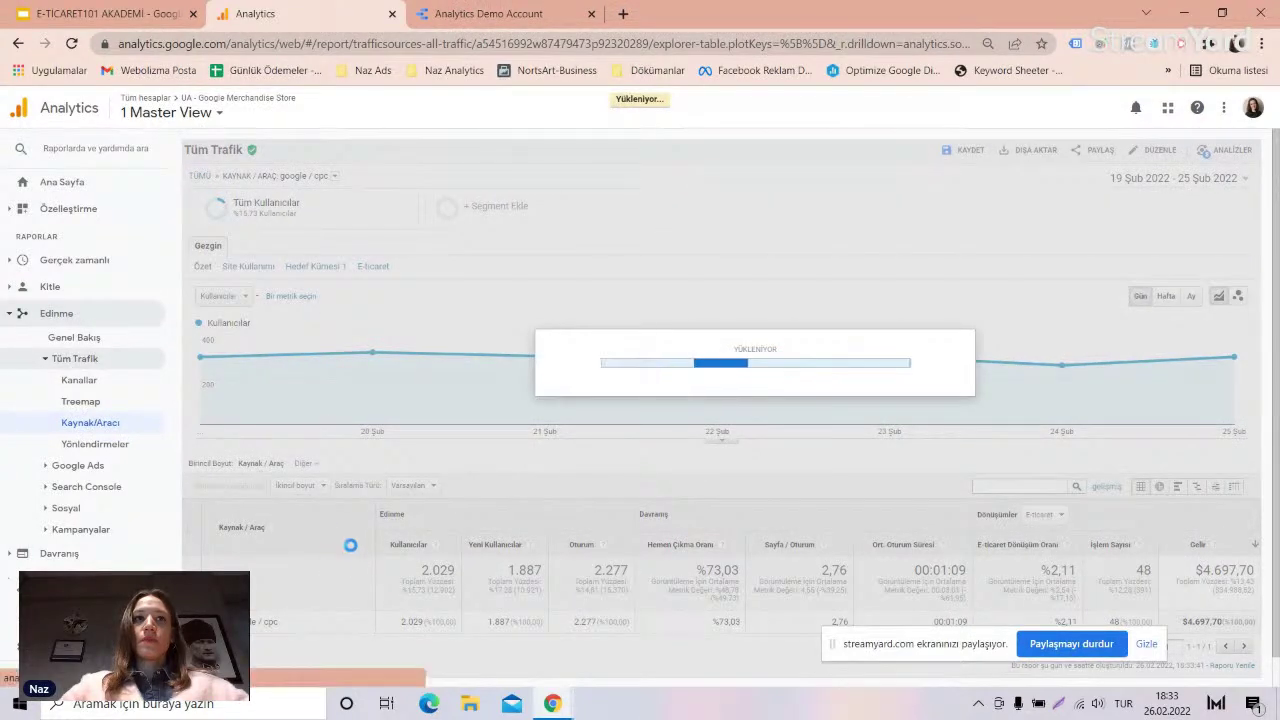
{"action": "scroll", "coordinate": [400, 555], "scroll_direction": "down", "scroll_amount": 1}
{"action": "scroll", "coordinate": [400, 555], "scroll_direction": "down", "scroll_amount": 1}
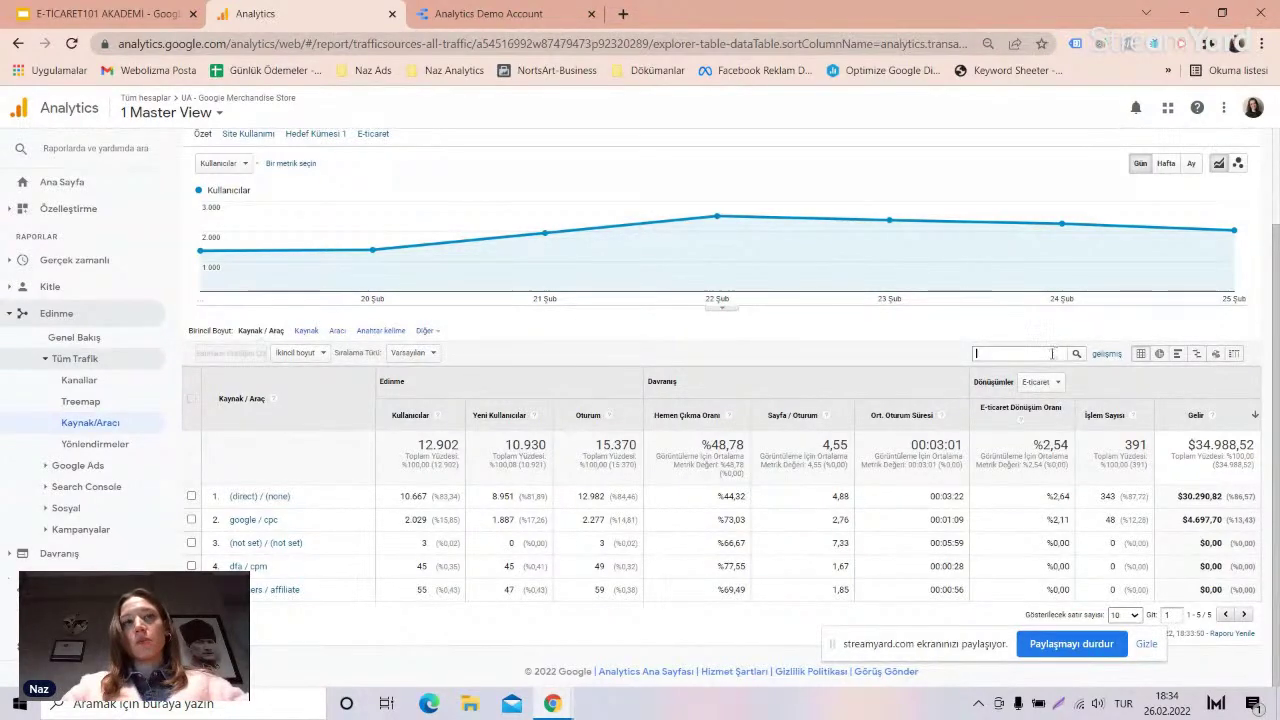
- Show the source and medium table as a pie chart with İşlem Sayısı as the contribution metric
{"action": "left_click", "coordinate": [1158, 356]}
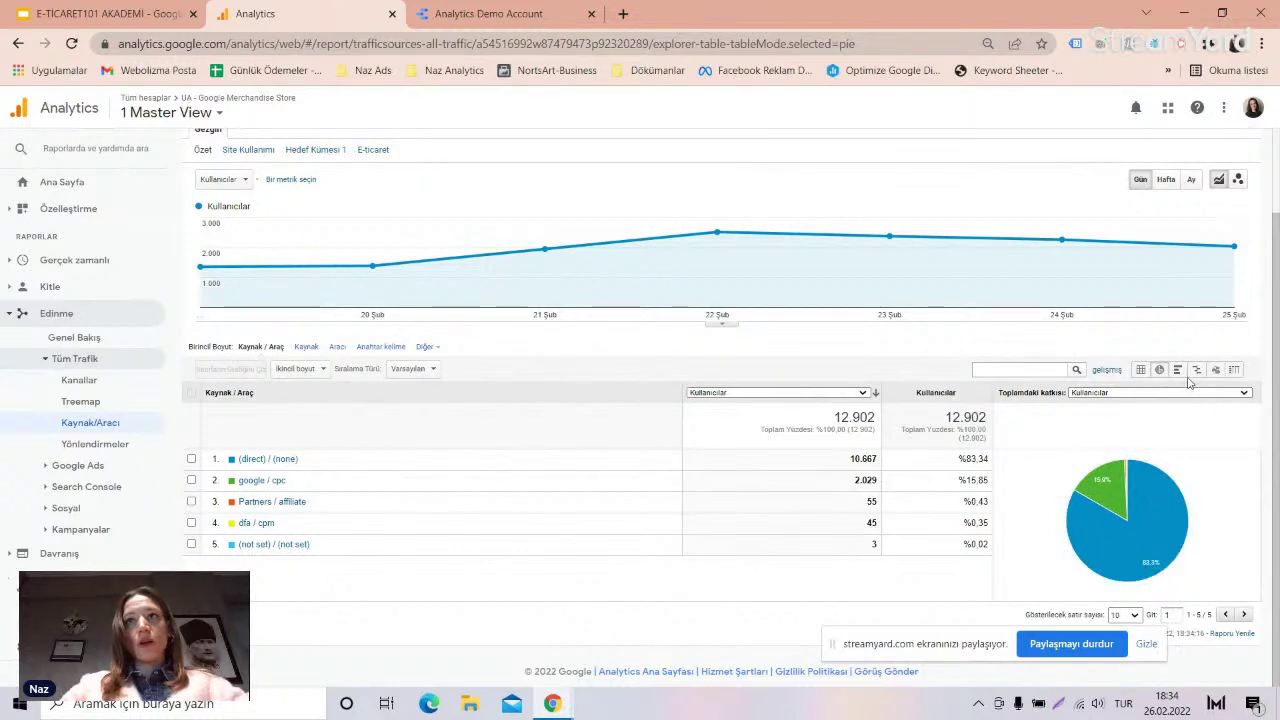
{"action": "left_click", "coordinate": [1160, 392]}
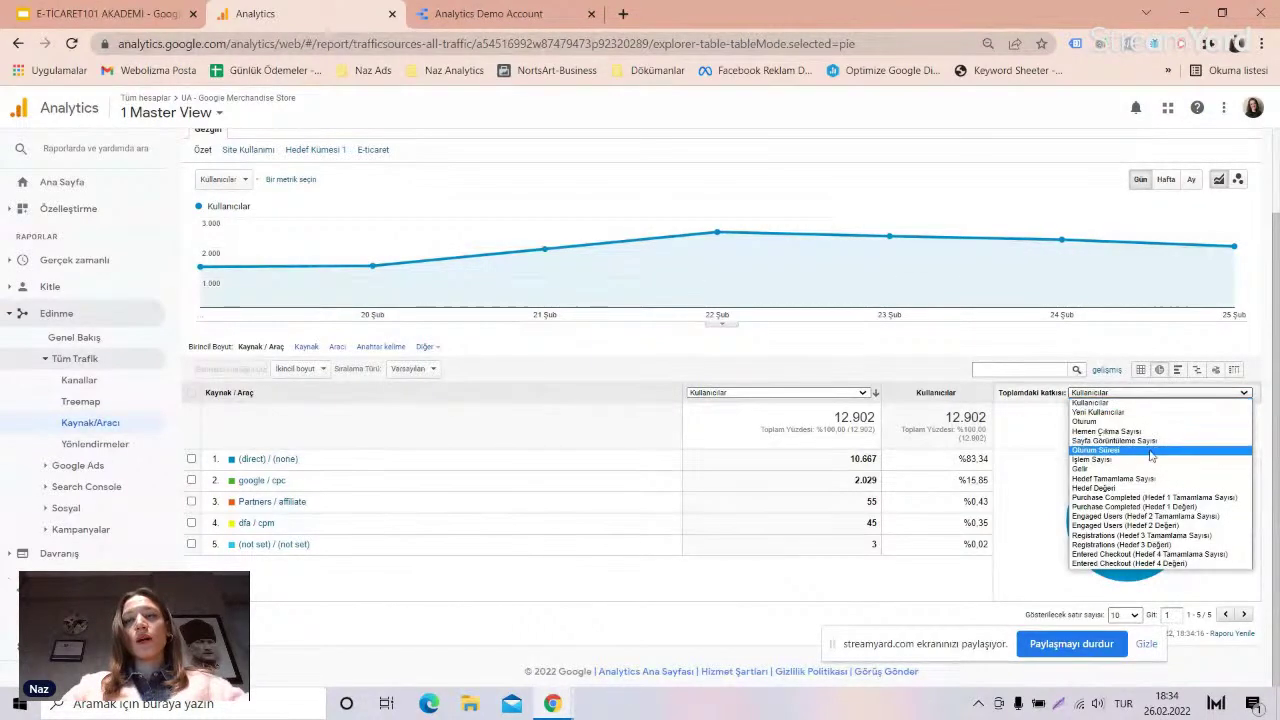
{"action": "left_click", "coordinate": [1120, 459]}
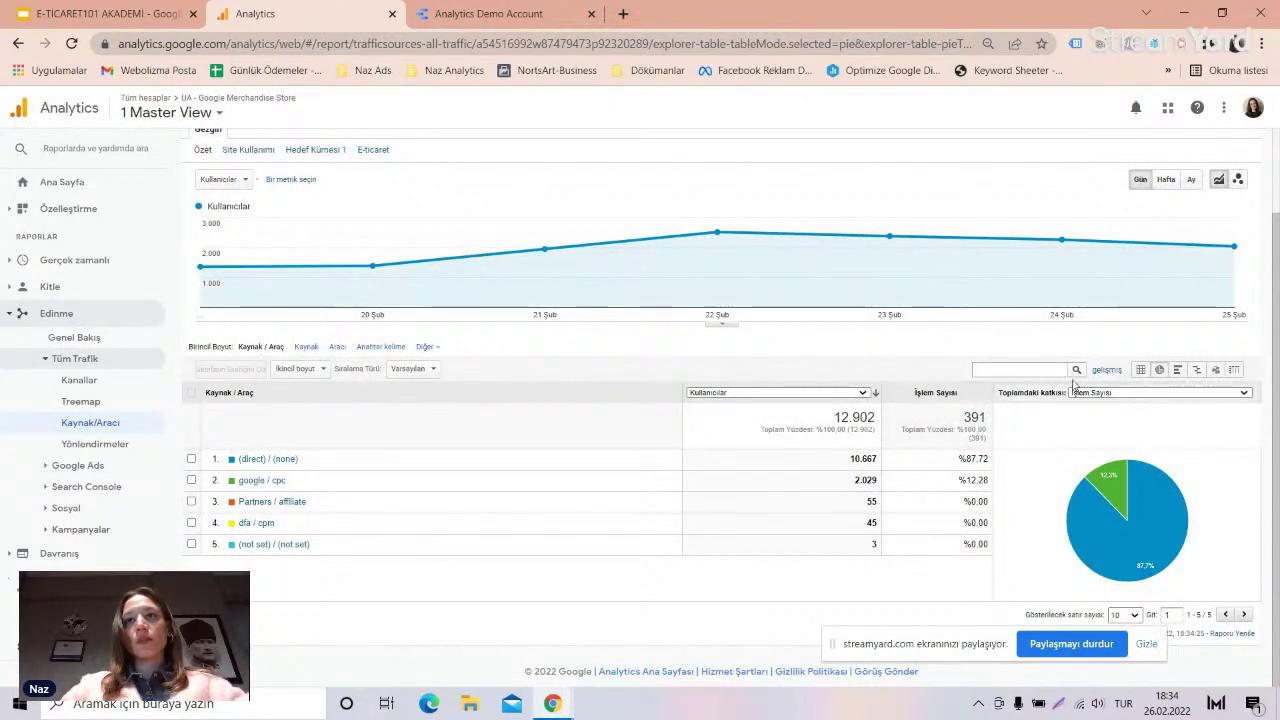
{"action": "mouse_move", "coordinate": [1152, 486]}
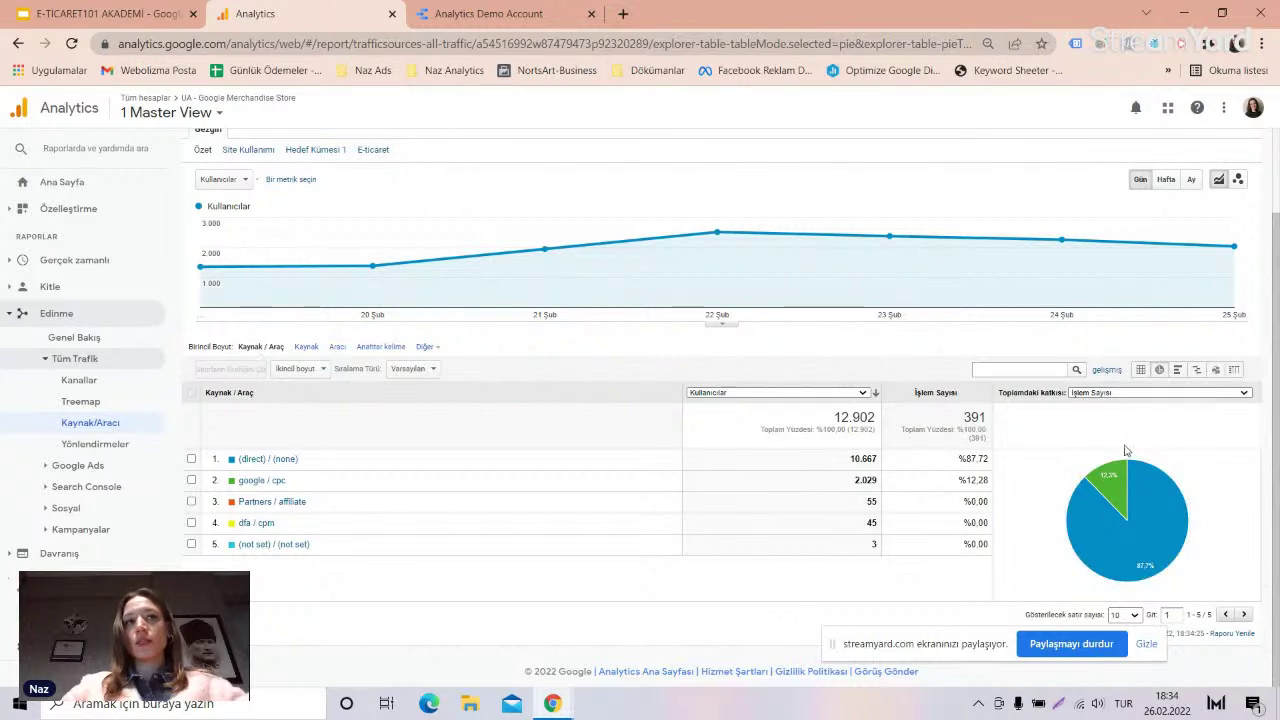
- View the sources as performance bars, and compare their Hemen Çıkma Oranı with the site average in the comparison view
{"action": "left_click", "coordinate": [1176, 369]}
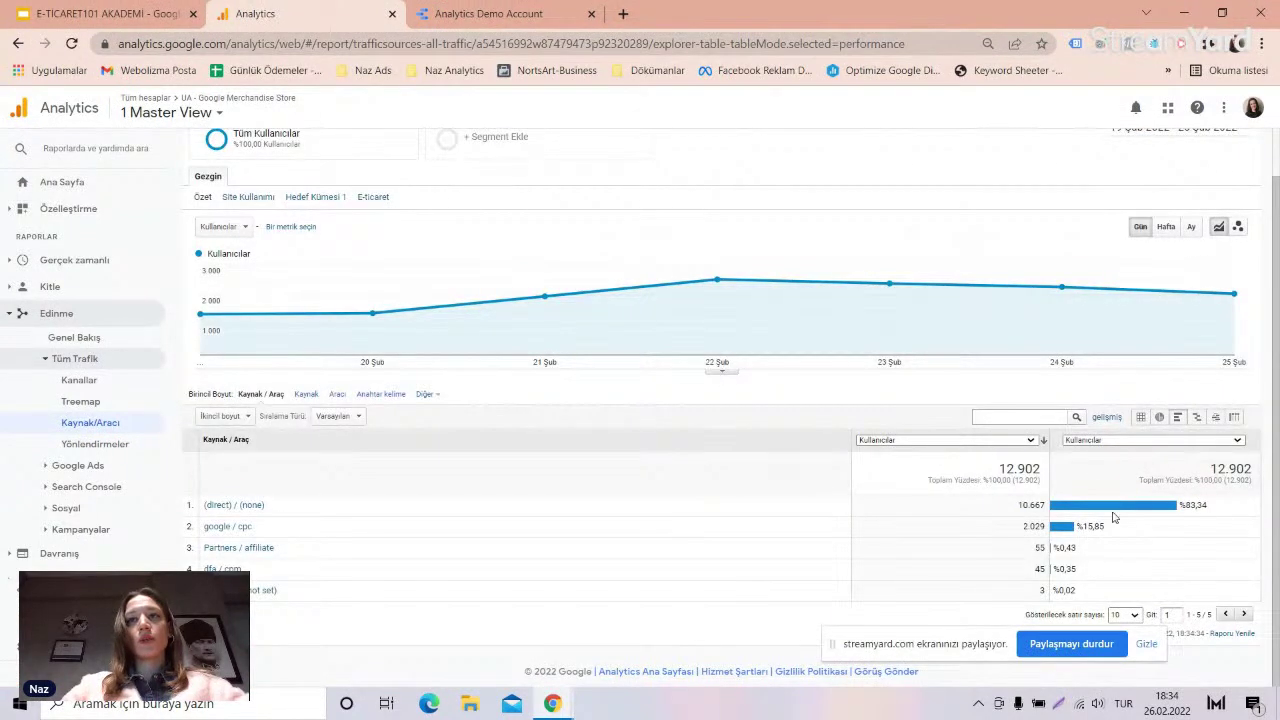
{"action": "left_click", "coordinate": [1194, 417]}
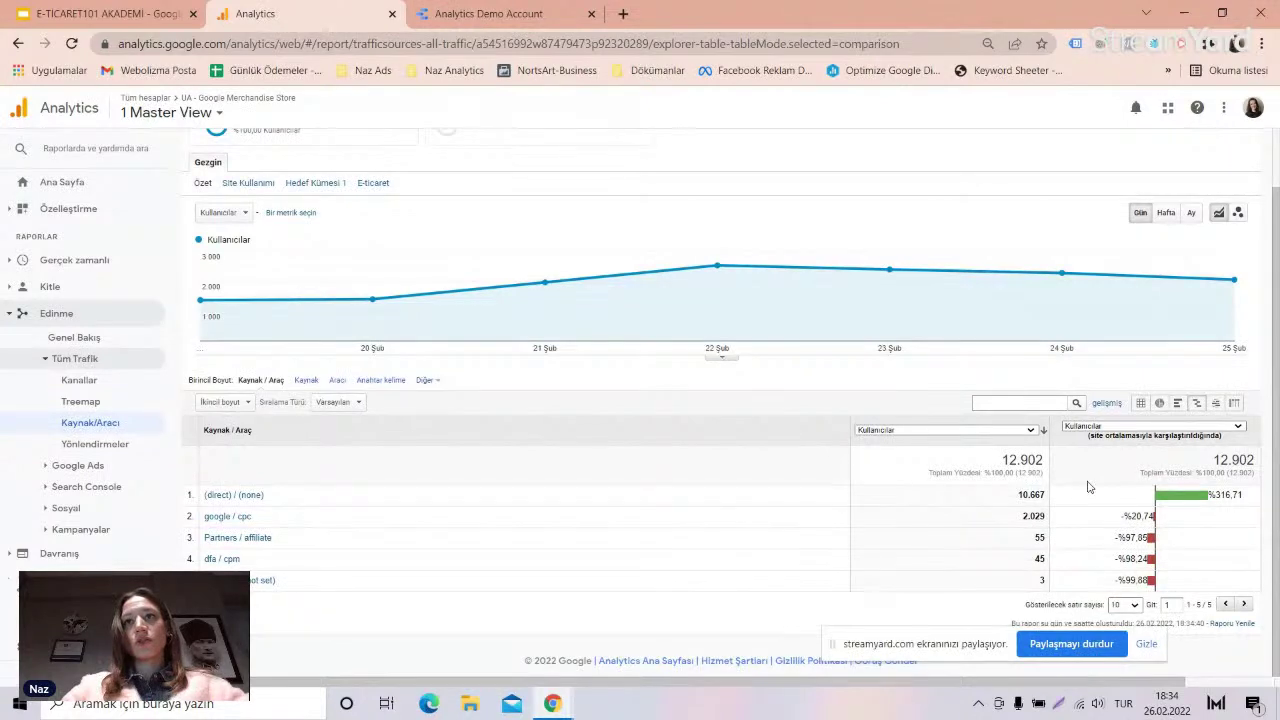
{"action": "left_click", "coordinate": [1100, 427]}
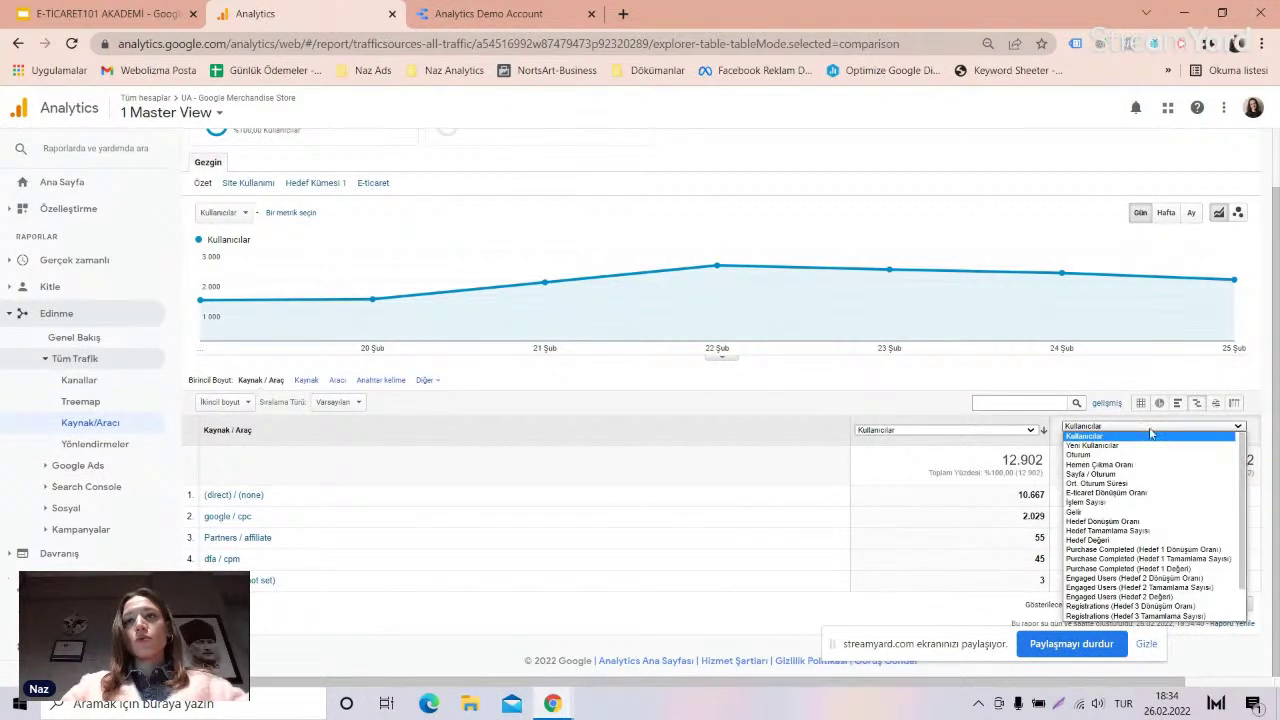
{"action": "left_click", "coordinate": [1108, 467]}
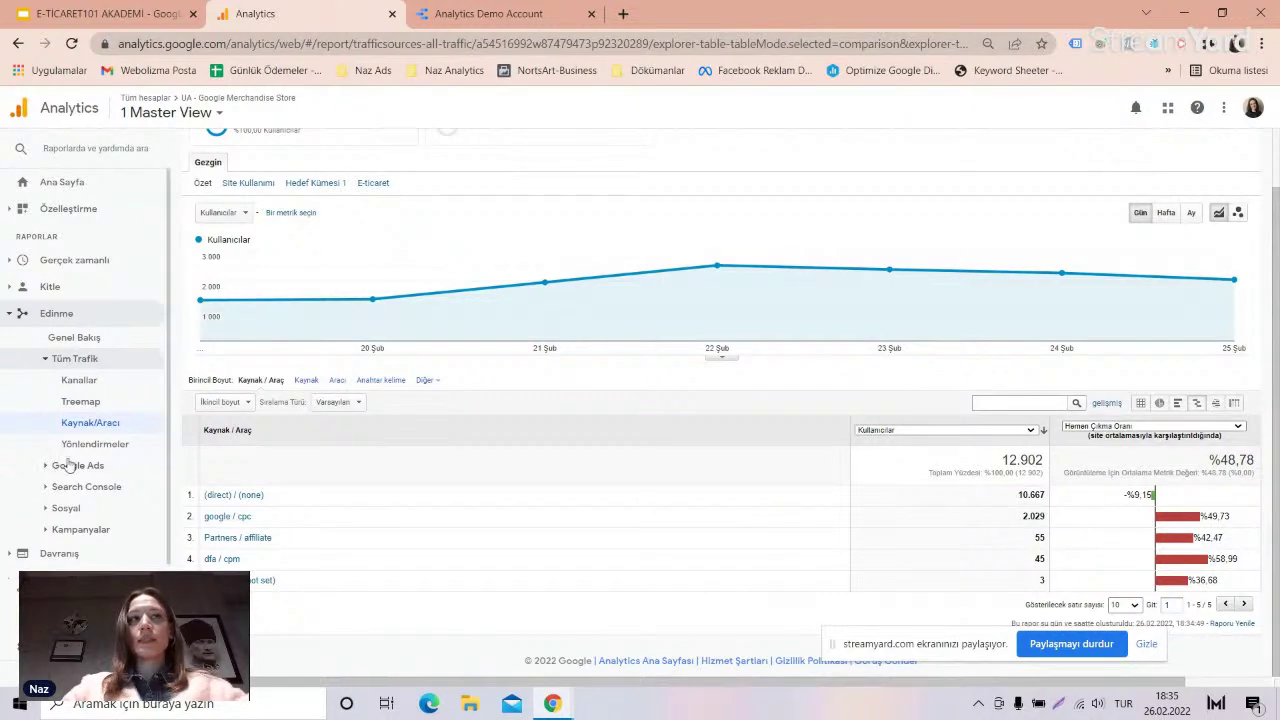
- Open the Yönlendirmeler report under Tüm Trafik, and collapse the Tüm Trafik group after viewing it
{"action": "scroll", "coordinate": [381, 285], "scroll_direction": "up", "scroll_amount": 1}
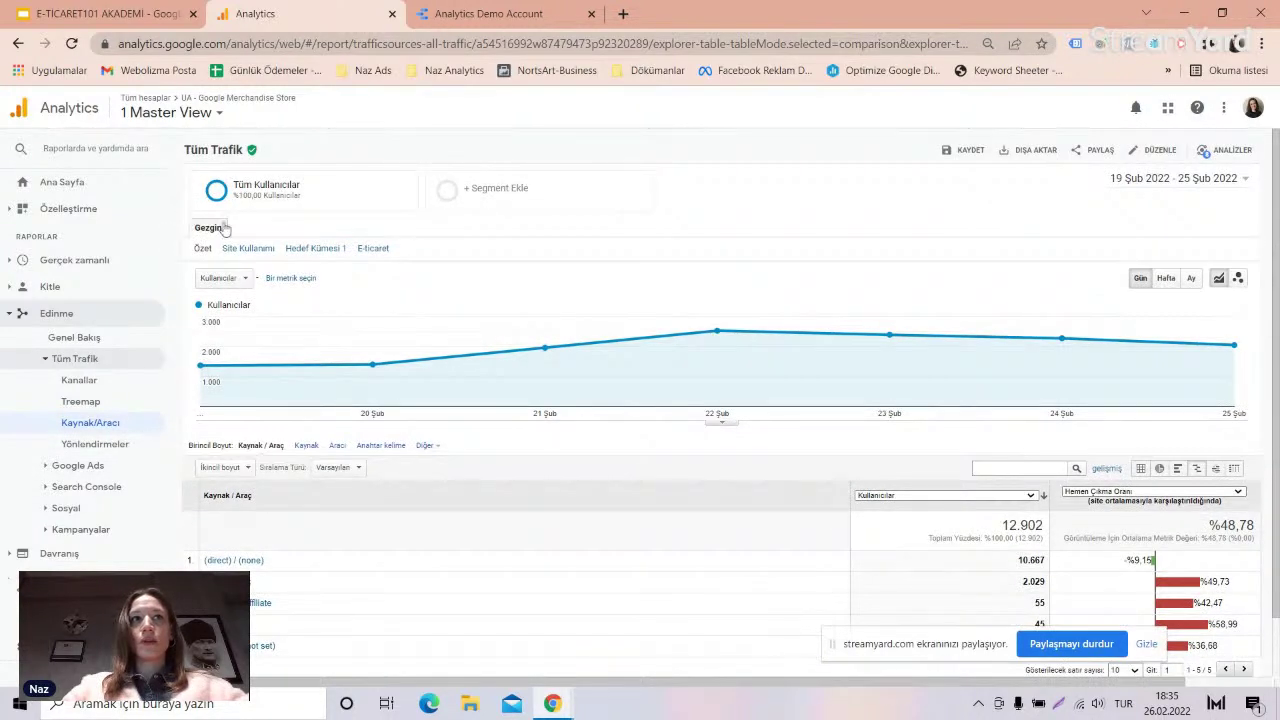
{"action": "left_click", "coordinate": [108, 447]}
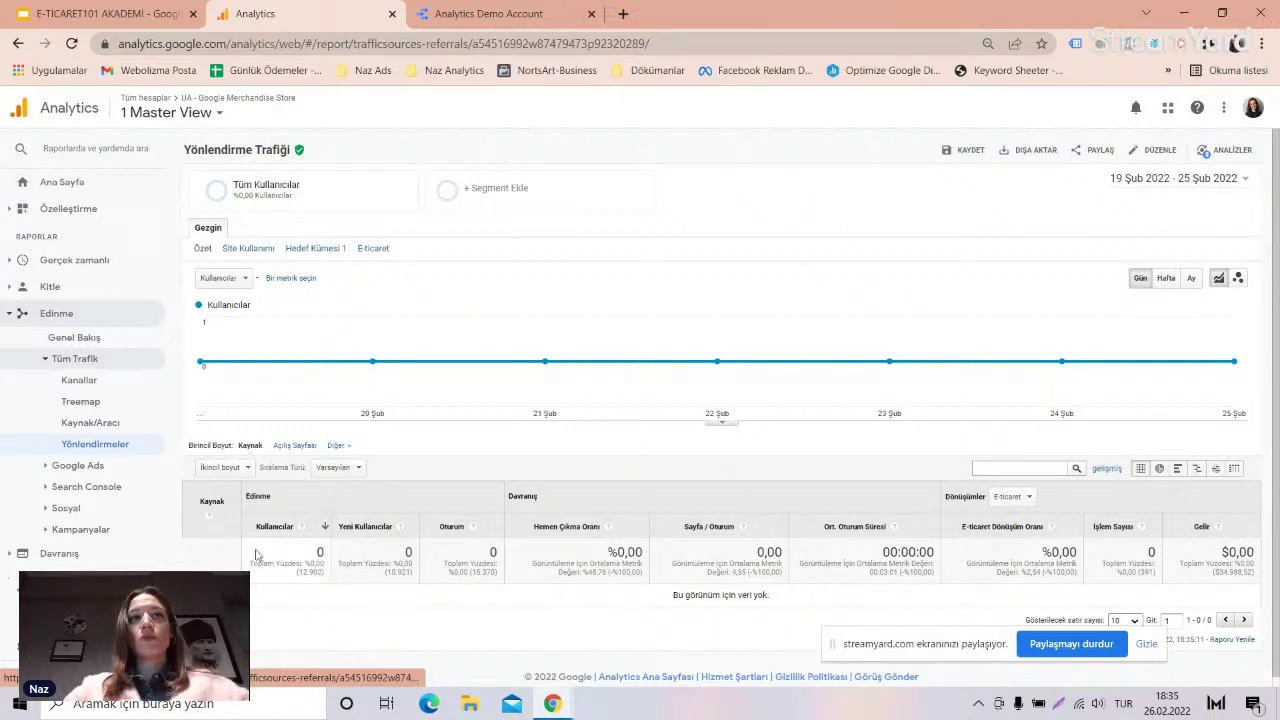
{"action": "left_click", "coordinate": [84, 359]}
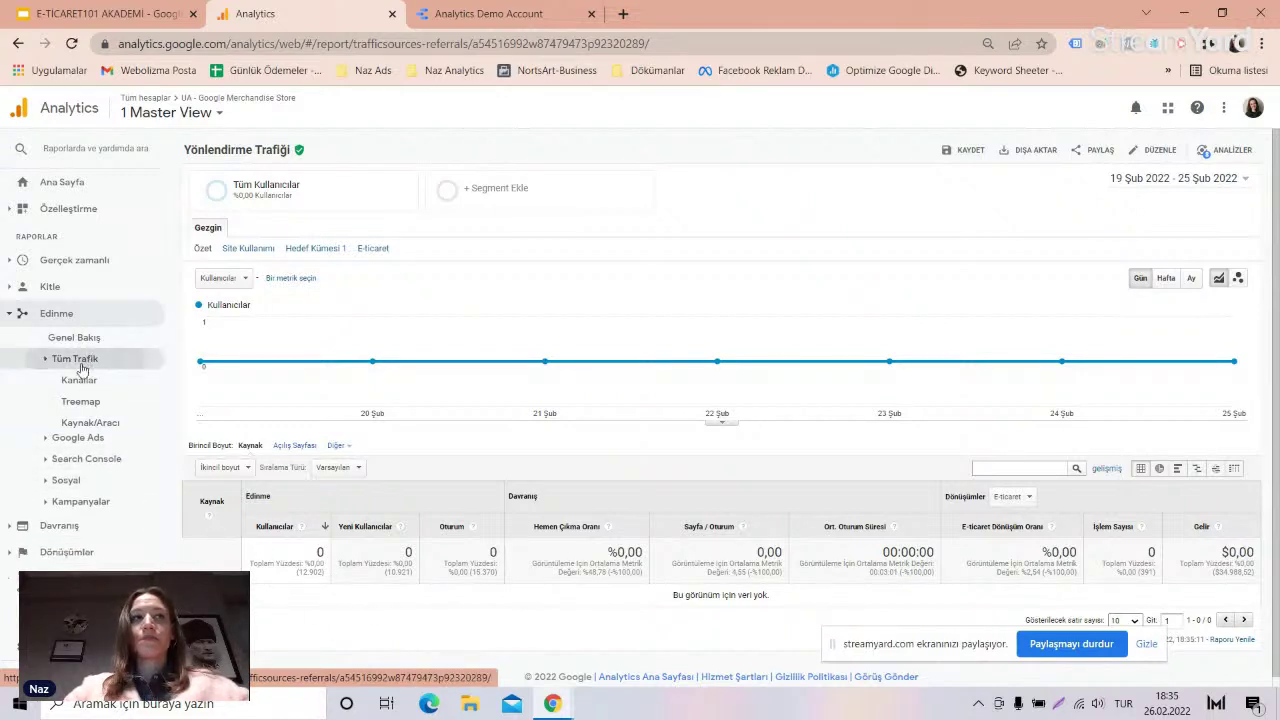
- Expand the Google Ads group under Edinme and review the Hesaplar report's chart and account table
{"action": "left_click", "coordinate": [72, 381]}
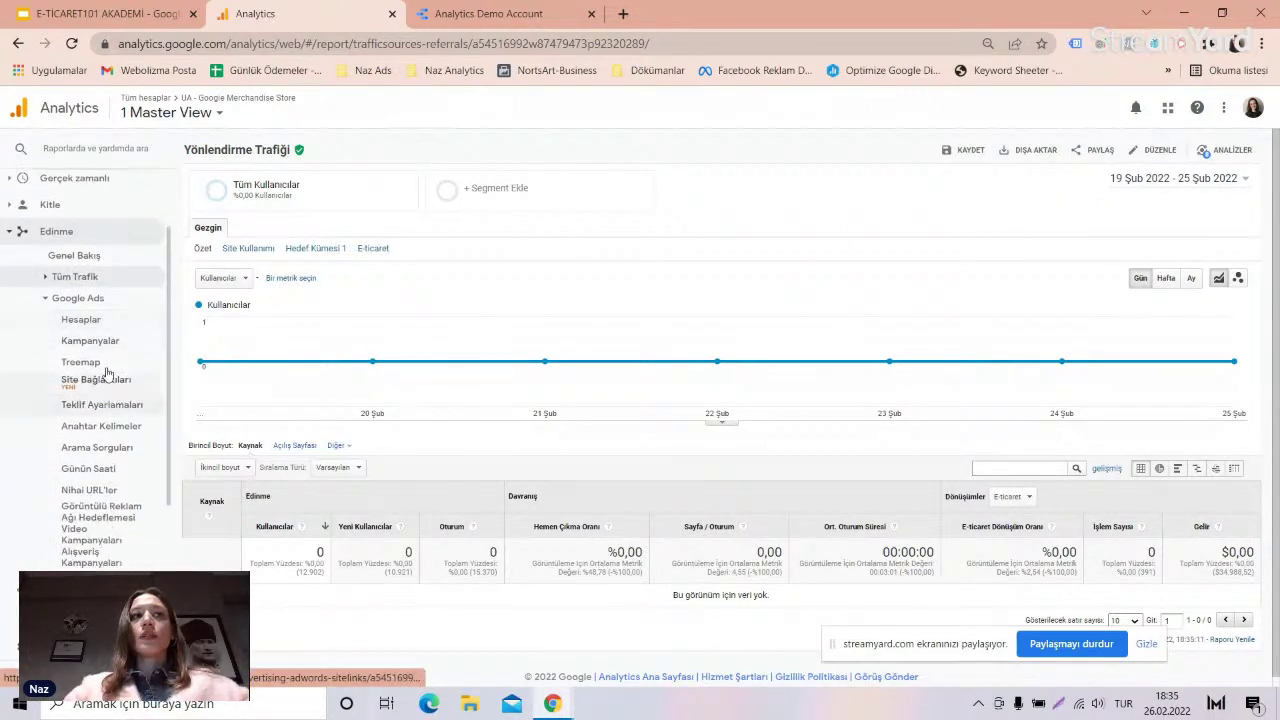
{"action": "left_click", "coordinate": [111, 320]}
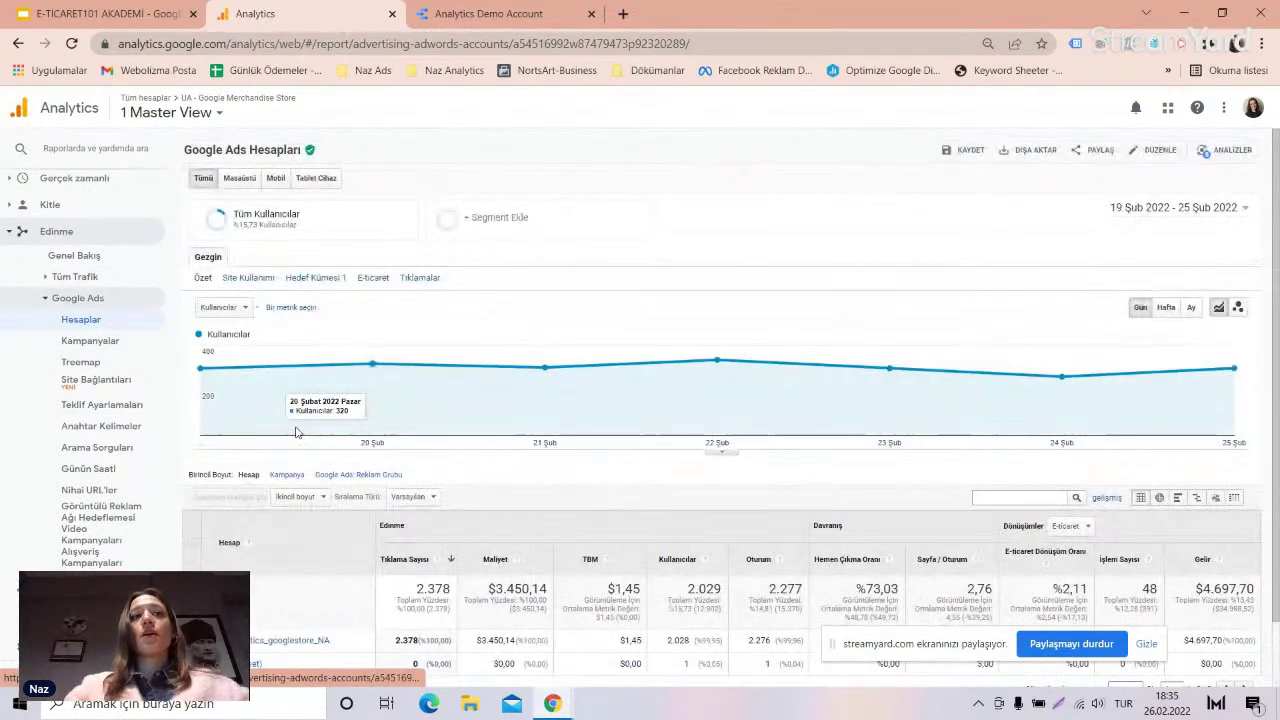
{"action": "scroll", "coordinate": [346, 440], "scroll_direction": "down", "scroll_amount": 1}
{"action": "scroll", "coordinate": [346, 440], "scroll_direction": "down", "scroll_amount": 1}
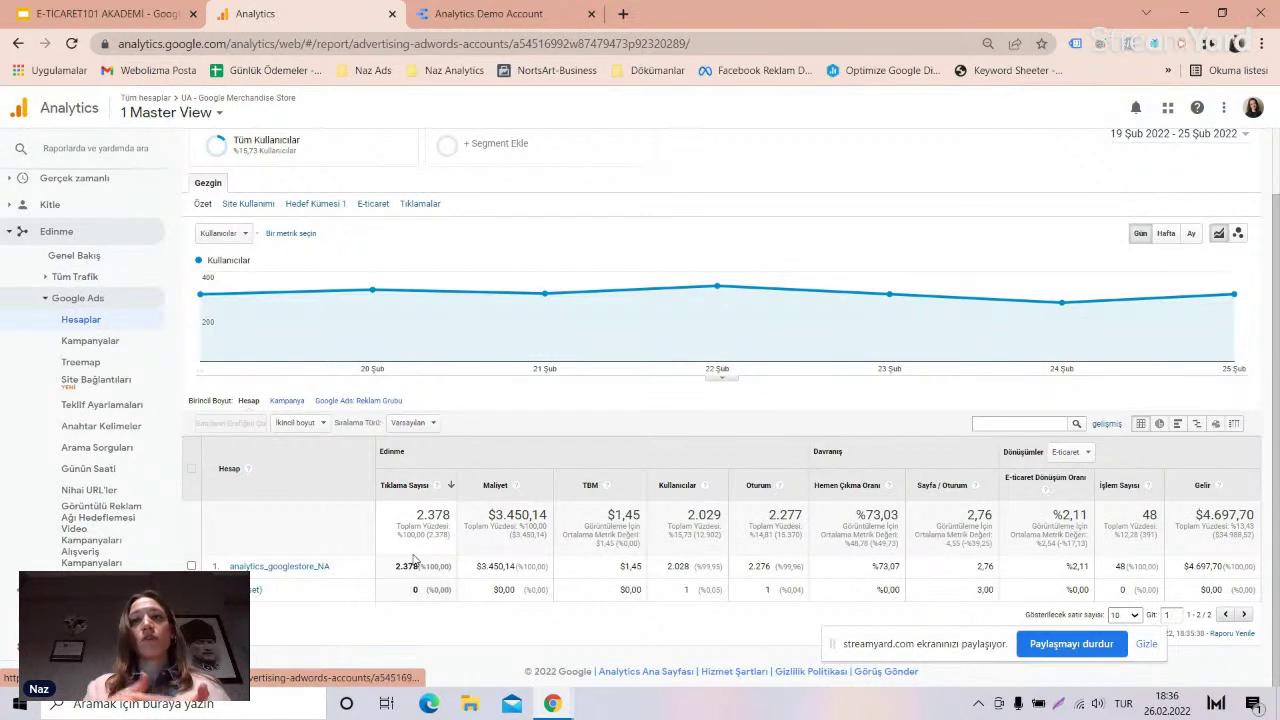
- Collapse the Google Ads group and review the Açılış Sayfaları report under Search Console
{"action": "left_click", "coordinate": [100, 298]}
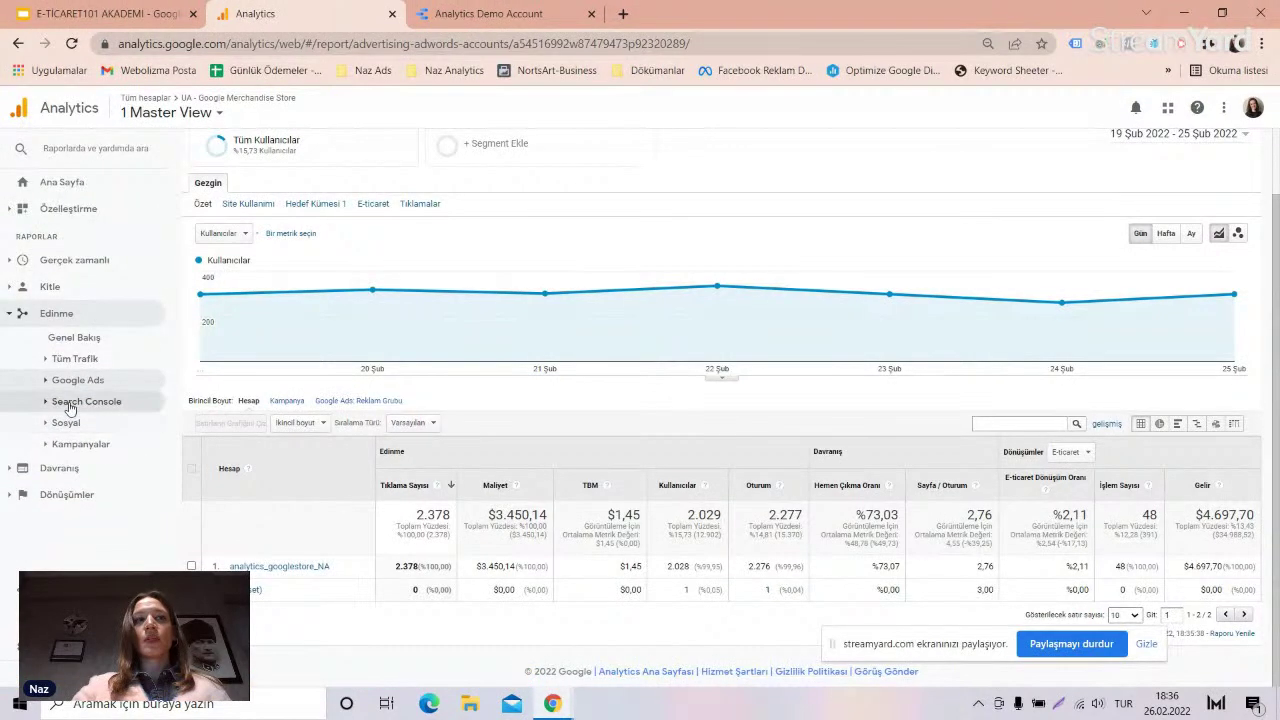
{"action": "left_click", "coordinate": [70, 404]}
{"action": "left_click", "coordinate": [104, 425]}
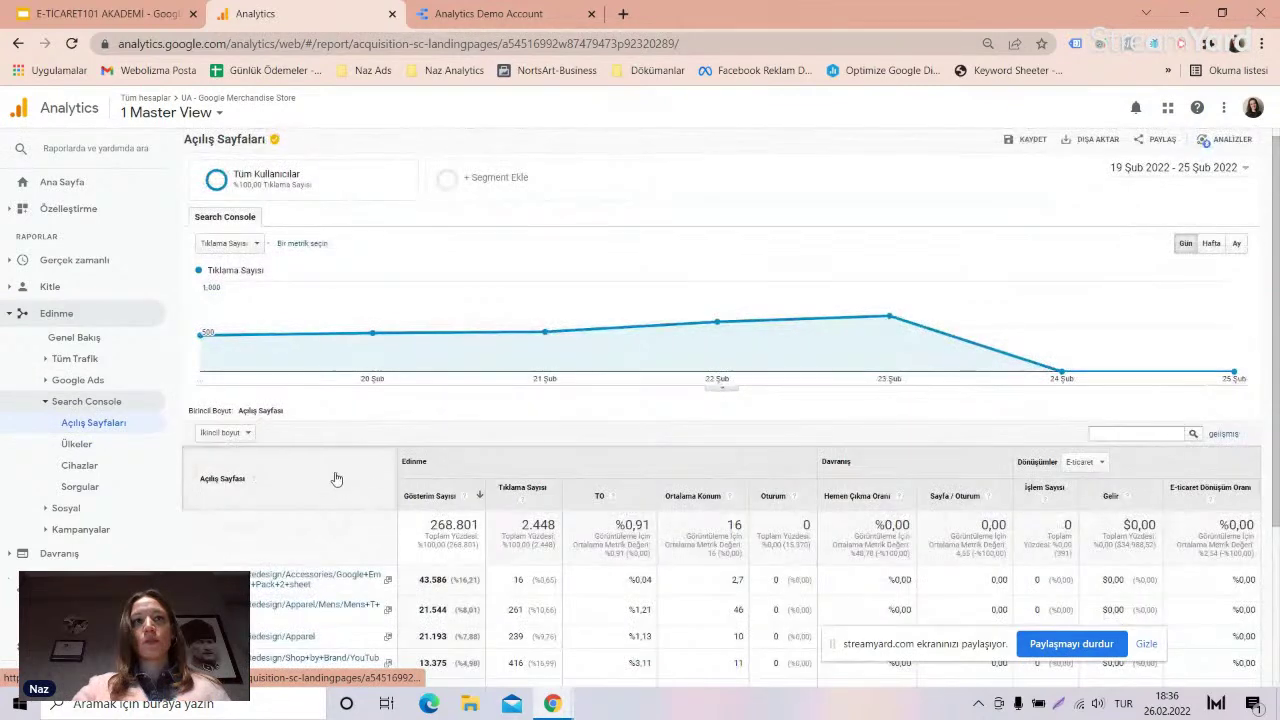
{"action": "scroll", "coordinate": [330, 470], "scroll_direction": "down", "scroll_amount": 1}
{"action": "scroll", "coordinate": [320, 460], "scroll_direction": "down", "scroll_amount": 2}
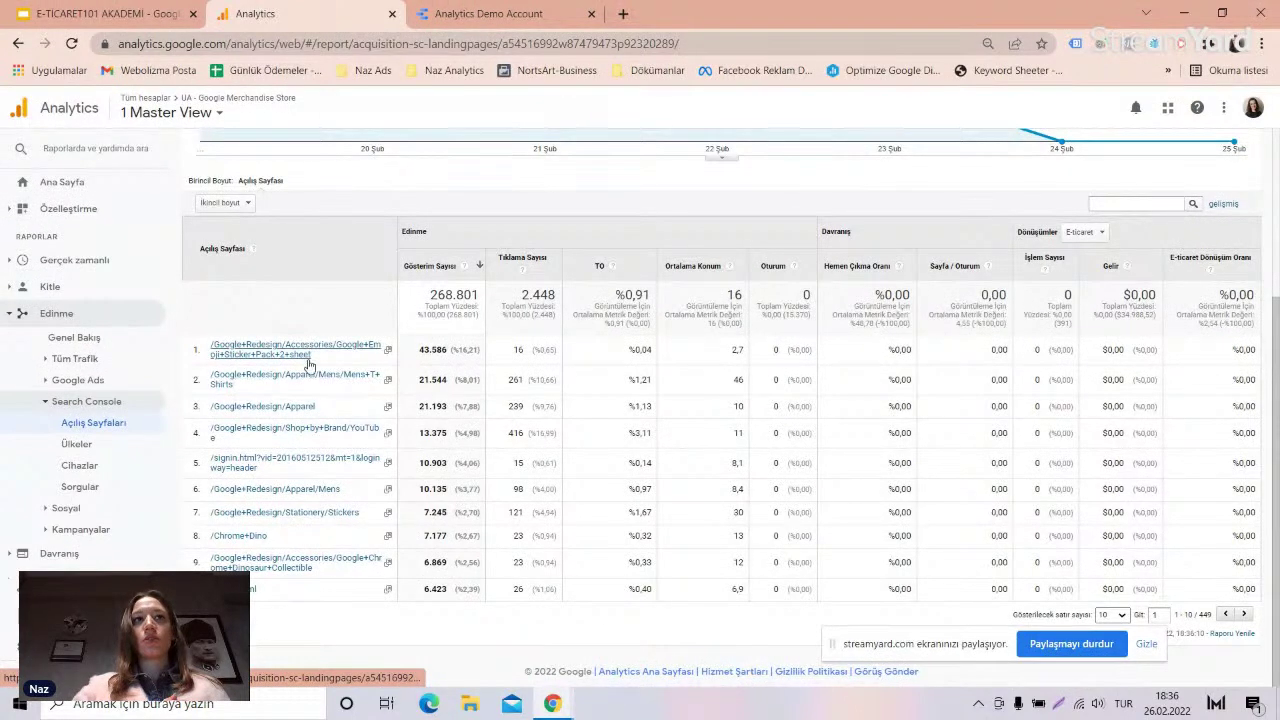
- View the Ülkeler and Cihazlar reports under Search Console, and examine the search queries in the Sorgular report
{"action": "left_click", "coordinate": [80, 446]}
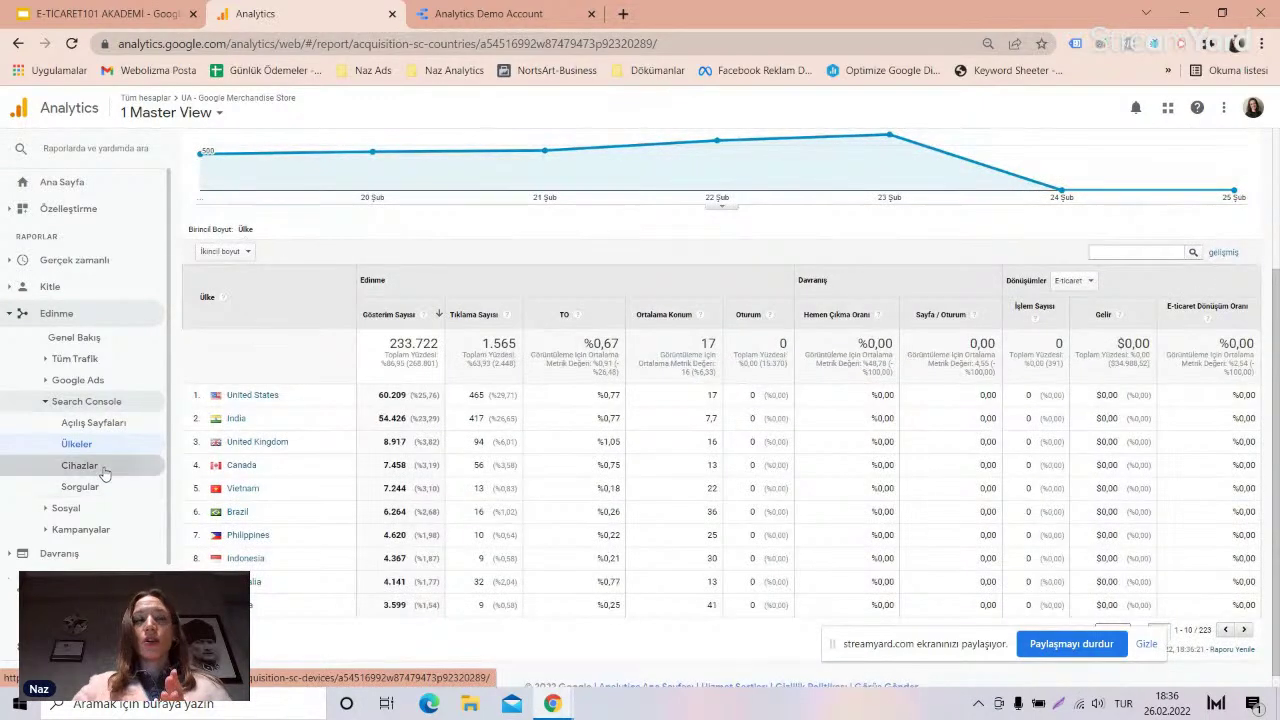
{"action": "left_click", "coordinate": [88, 466]}
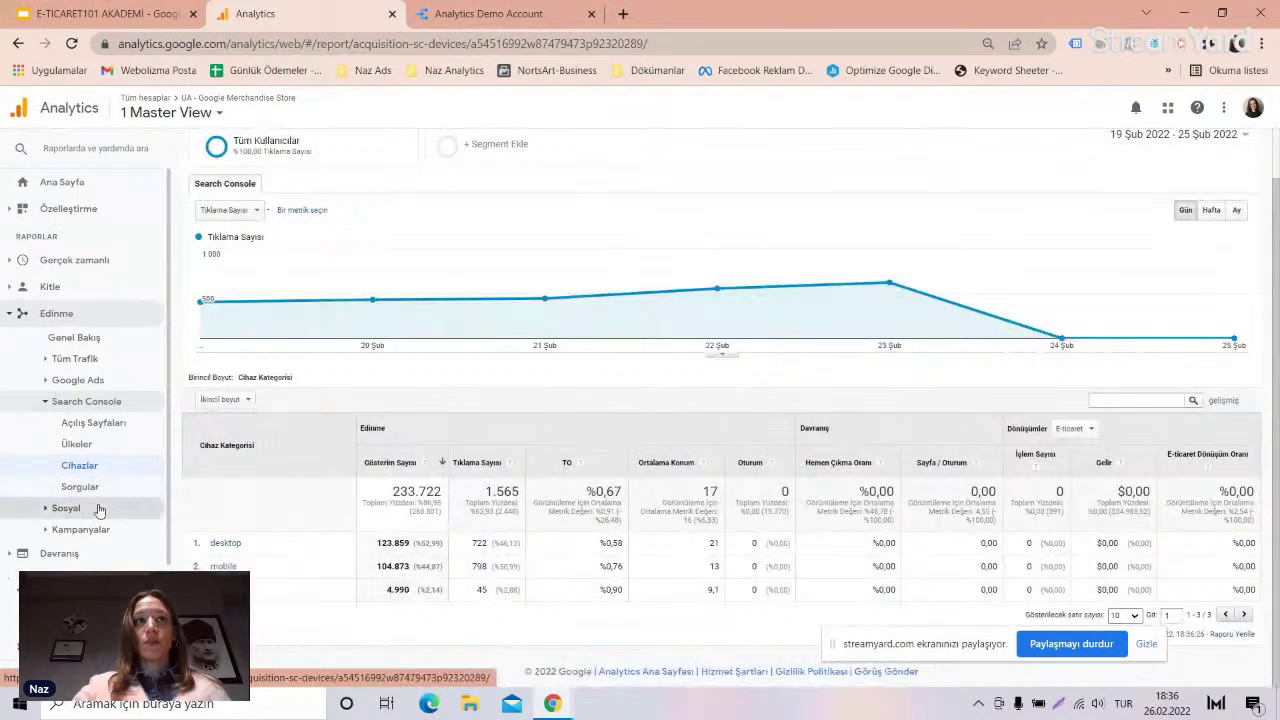
{"action": "left_click", "coordinate": [82, 487]}
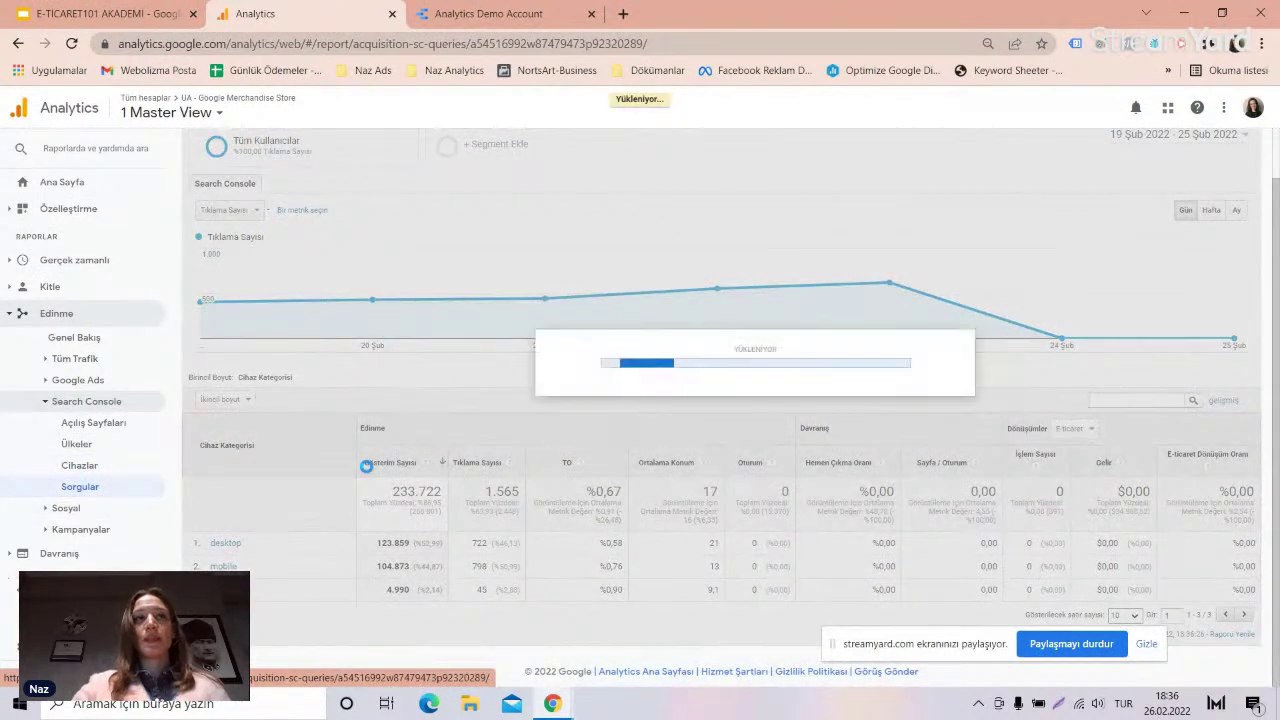
{"action": "scroll", "coordinate": [368, 473], "scroll_direction": "down", "scroll_amount": 1}
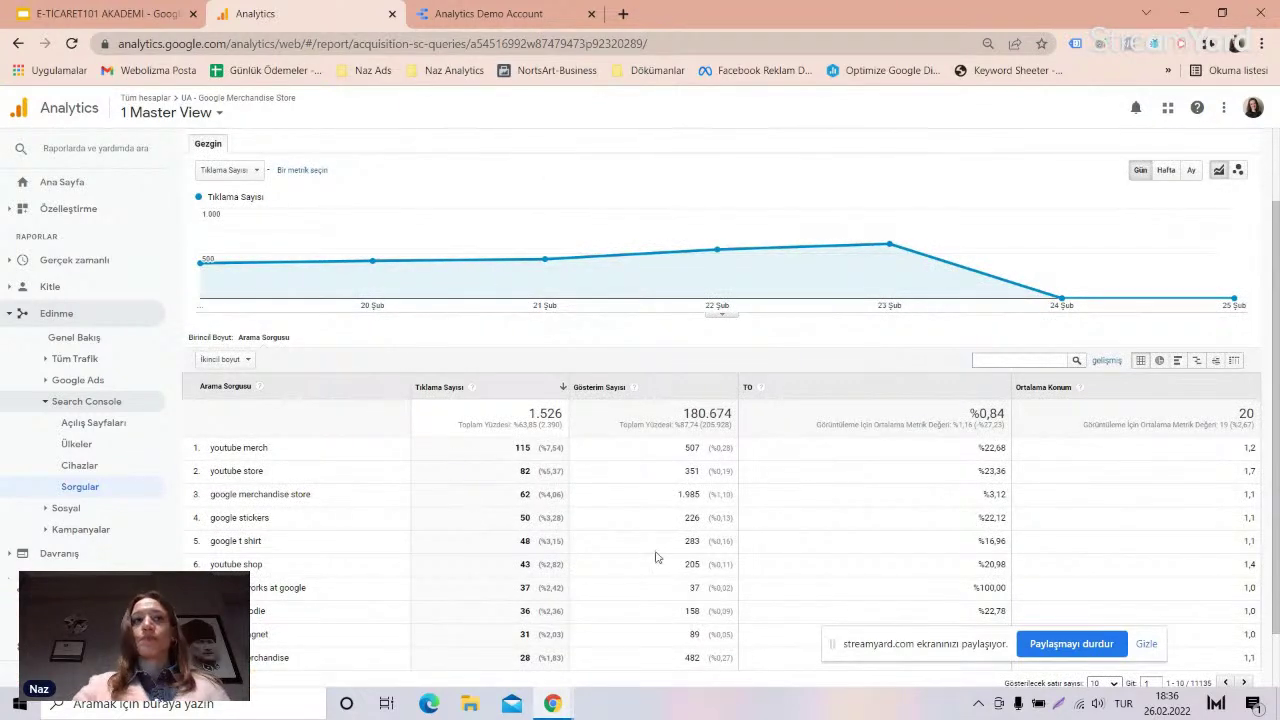
{"action": "scroll", "coordinate": [291, 461], "scroll_direction": "down", "scroll_amount": 1}
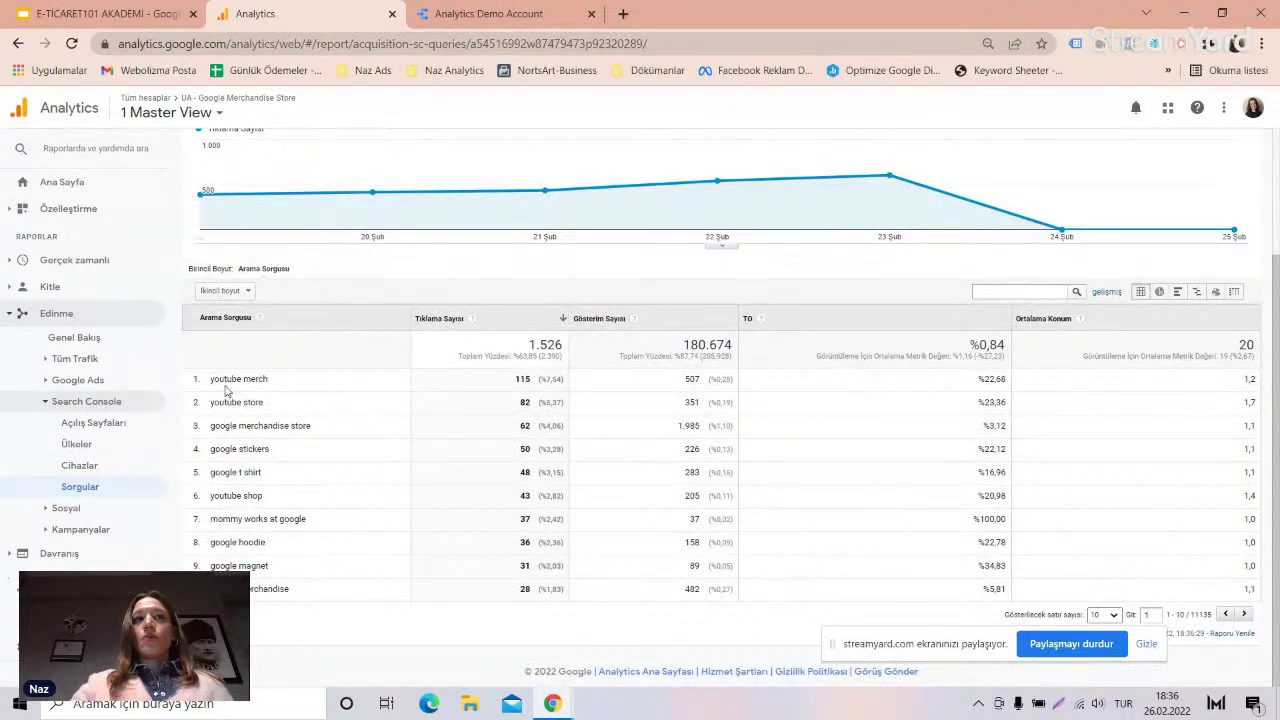
- Collapse the Search Console group, expand Sosyal, and review its Genel Bakış report
{"action": "left_click_drag", "start_coordinate": [270, 379], "coordinate": [237, 379]}
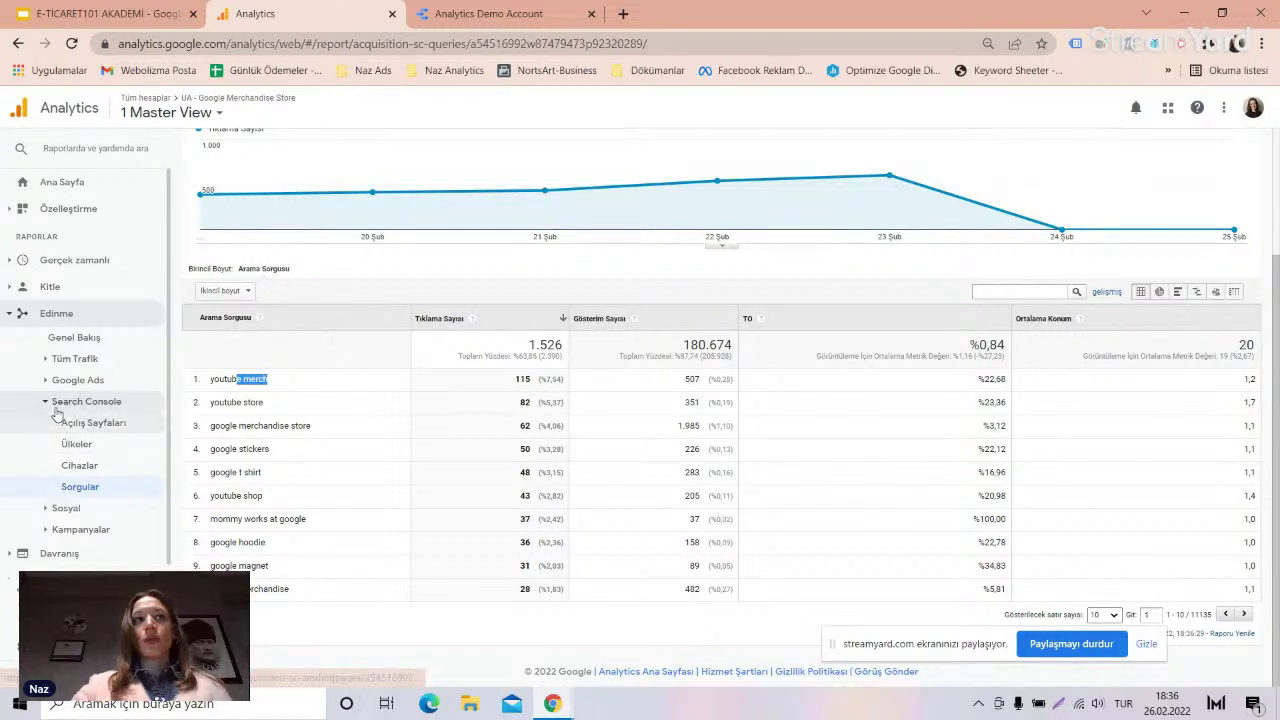
{"action": "left_click", "coordinate": [92, 402]}
{"action": "left_click", "coordinate": [45, 425]}
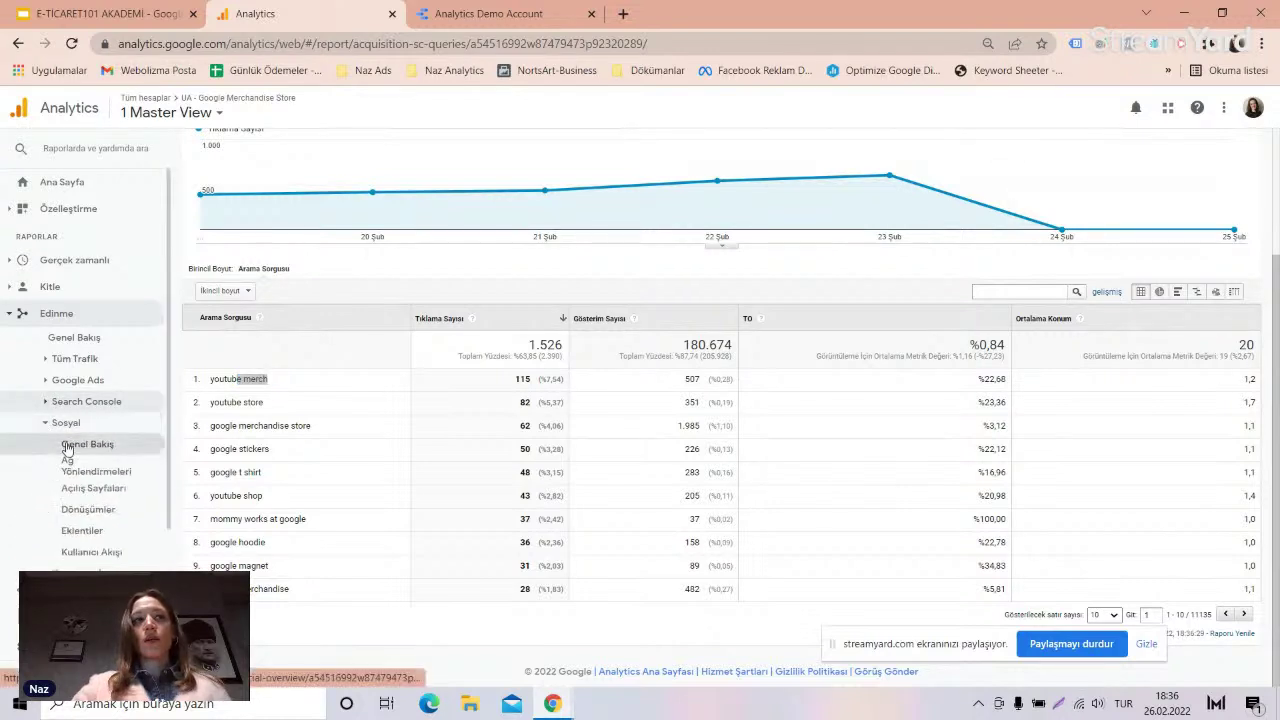
{"action": "left_click", "coordinate": [72, 445]}
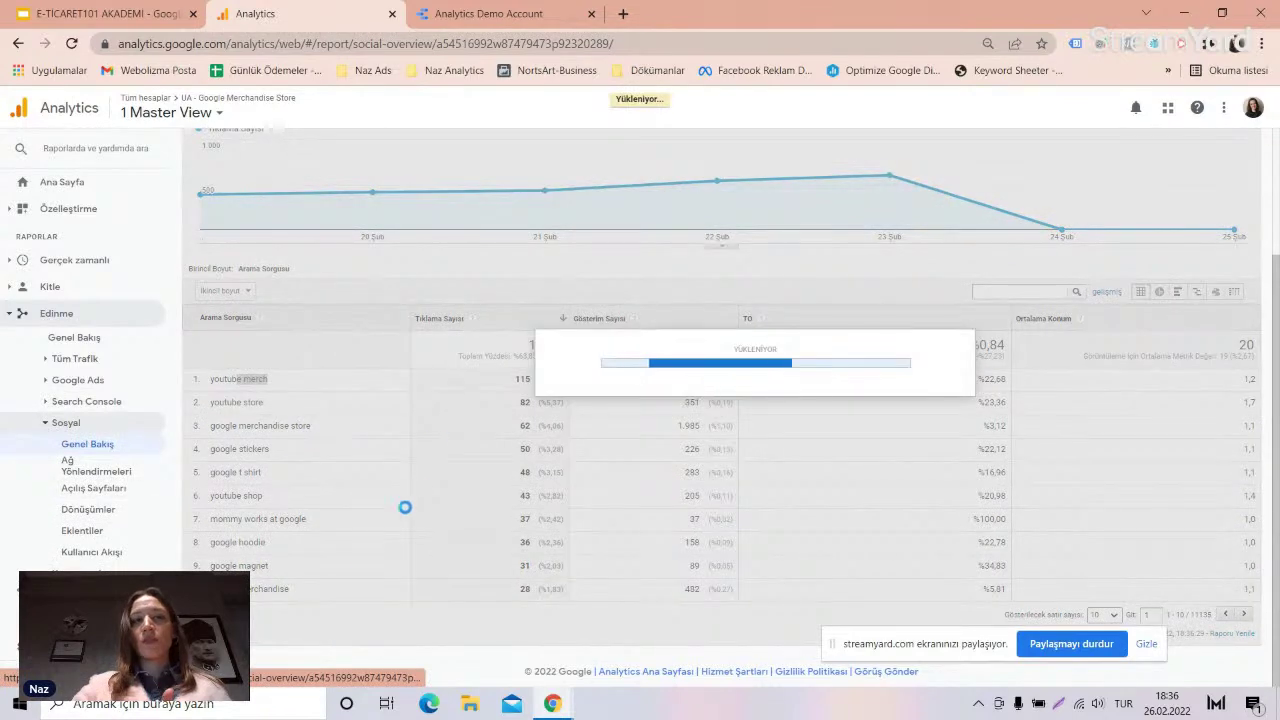
{"action": "scroll", "coordinate": [395, 500], "scroll_direction": "down", "scroll_amount": 3}
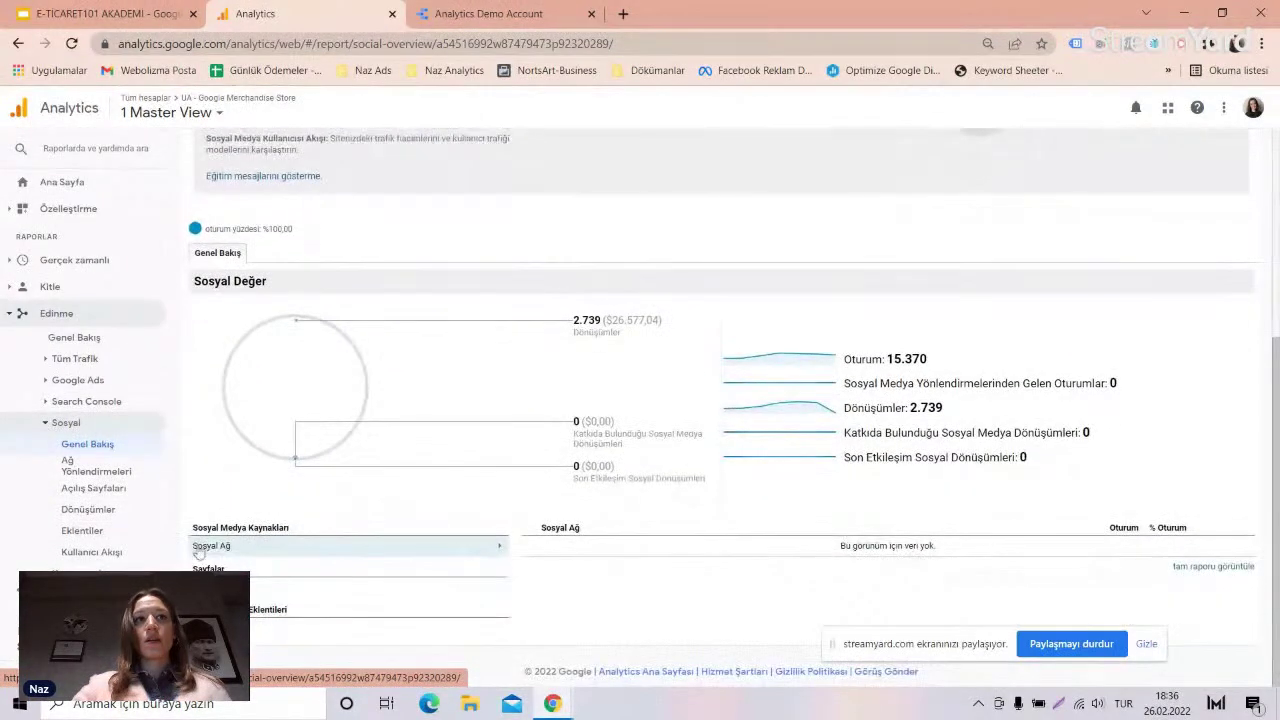
- View the Ağ Yönlendirmeleri and Açılış Sayfaları reports under Sosyal, and collapse the Sosyal group
{"action": "left_click", "coordinate": [96, 466]}
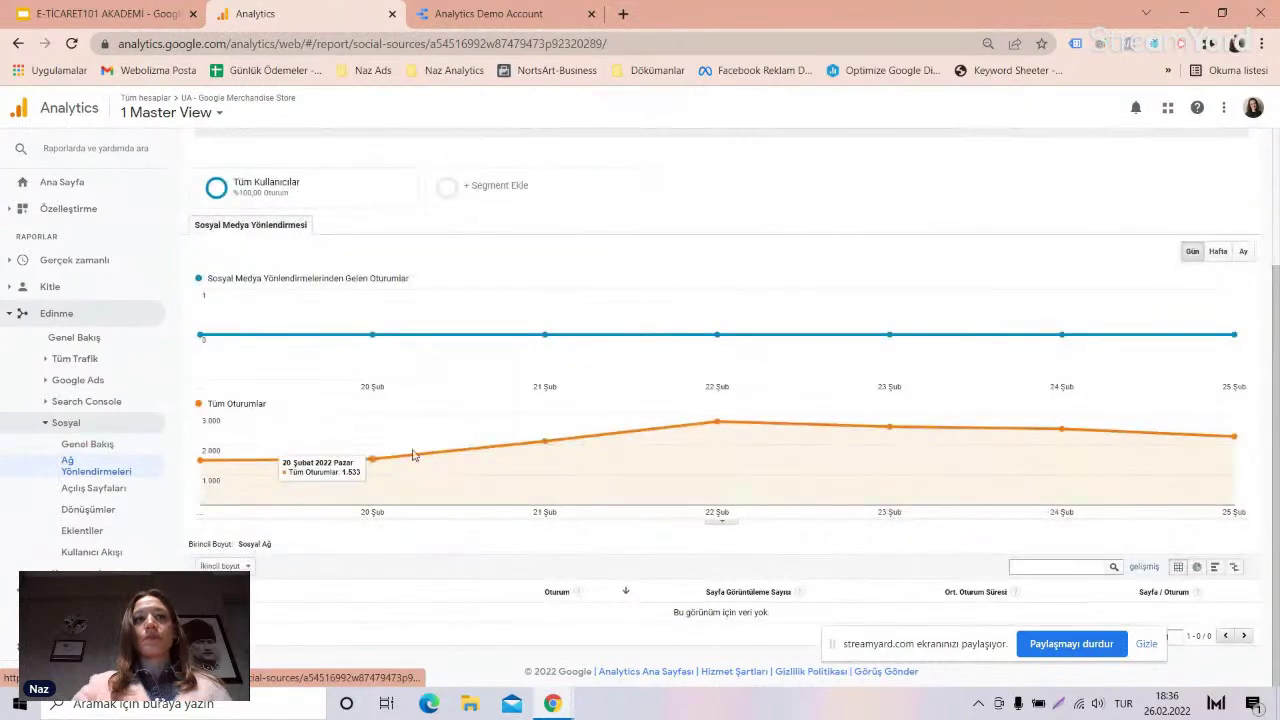
{"action": "left_click", "coordinate": [90, 488]}
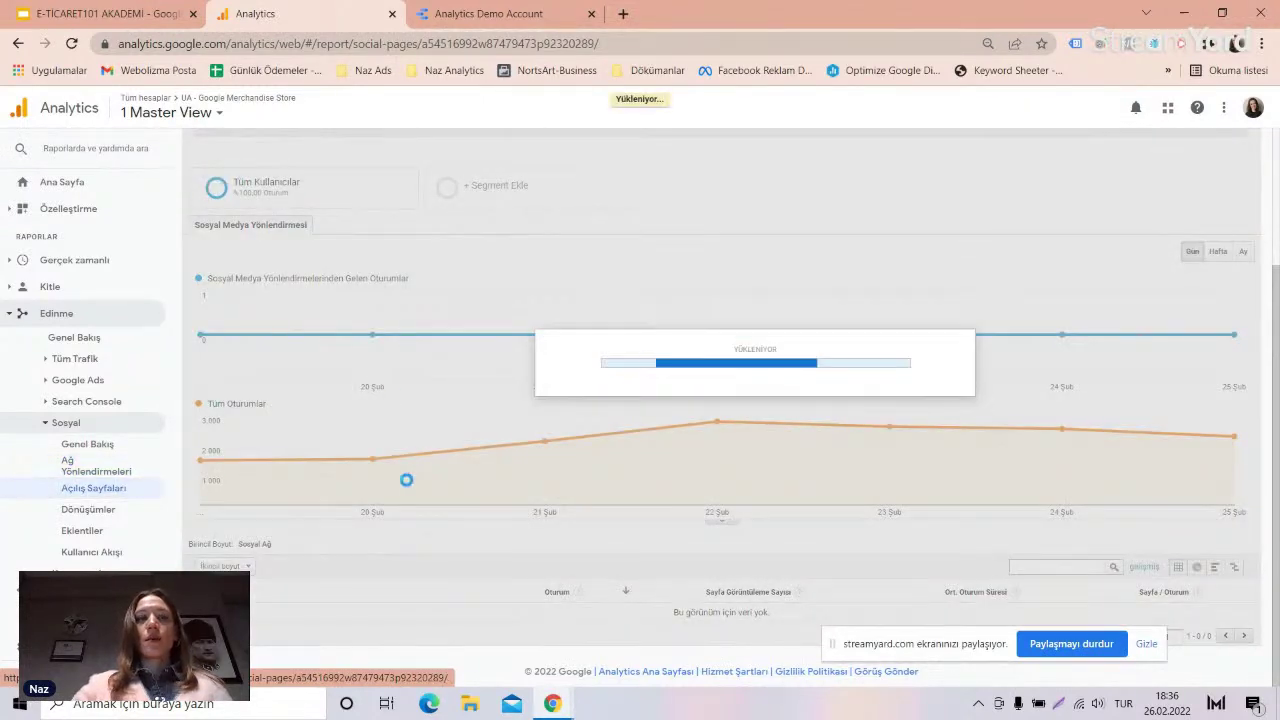
{"action": "scroll", "coordinate": [390, 510], "scroll_direction": "down", "scroll_amount": 2}
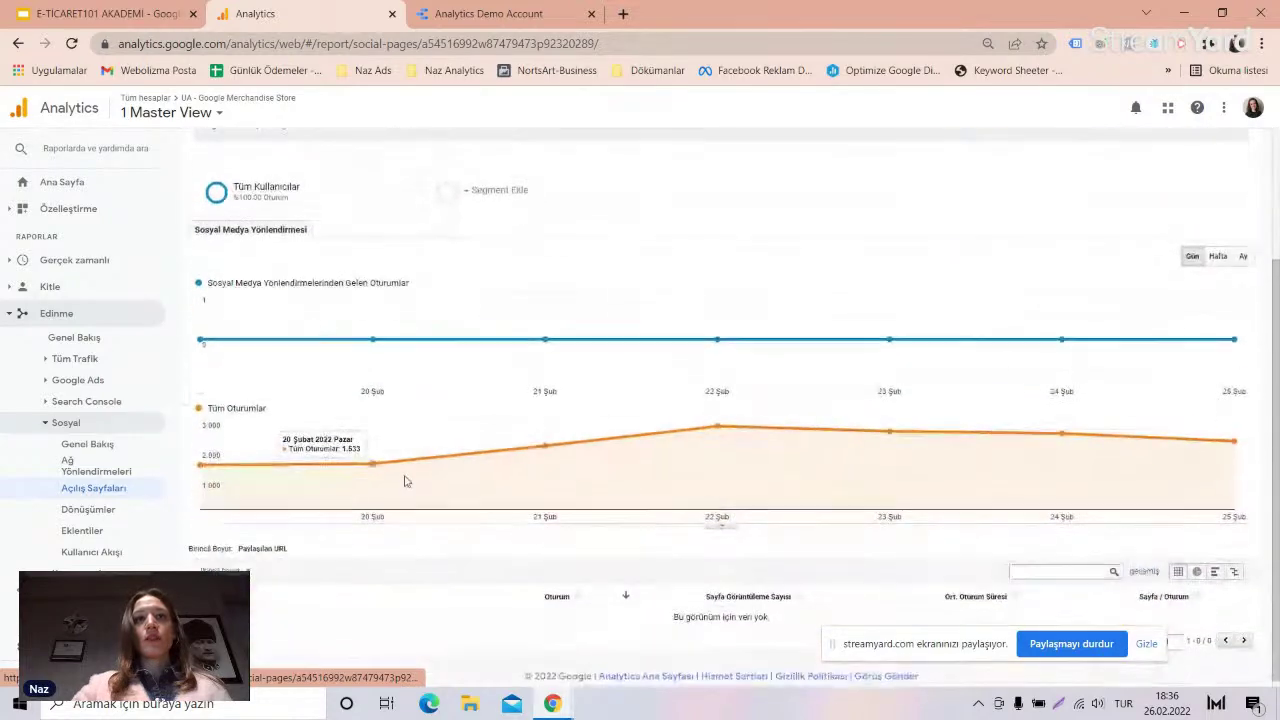
{"action": "scroll", "coordinate": [431, 434], "scroll_direction": "up", "scroll_amount": 1}
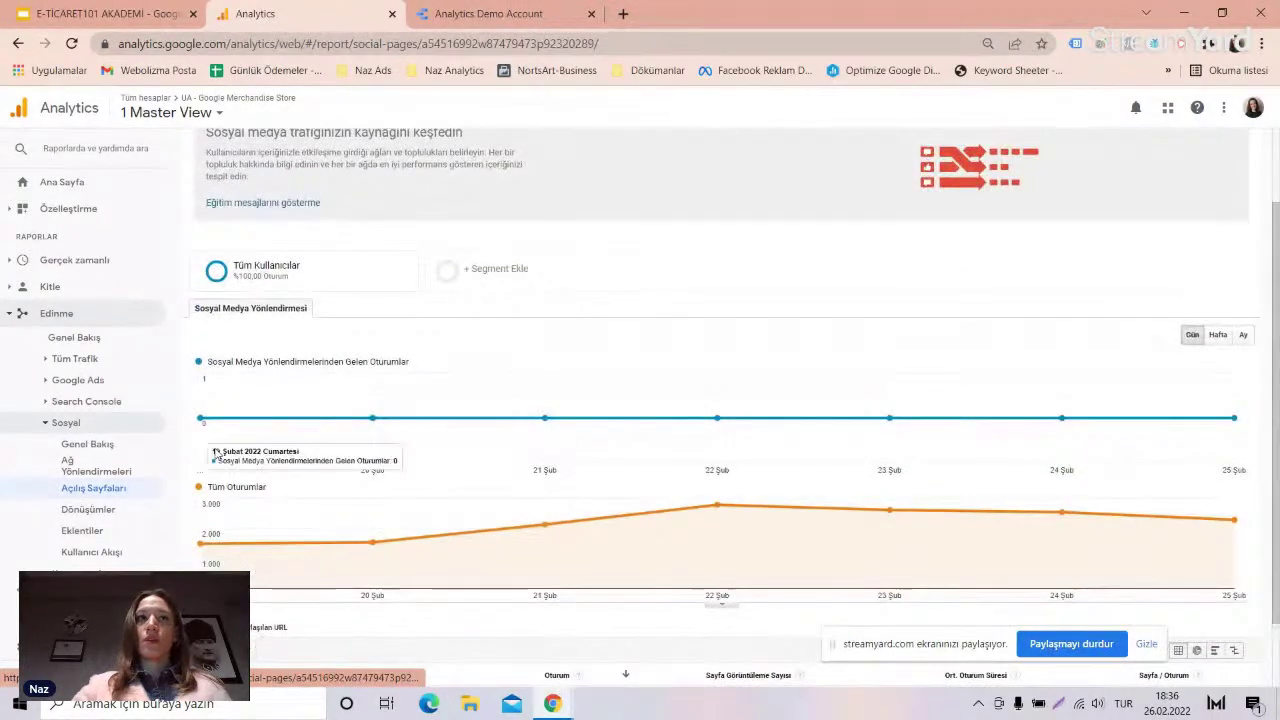
{"action": "left_click", "coordinate": [116, 430]}
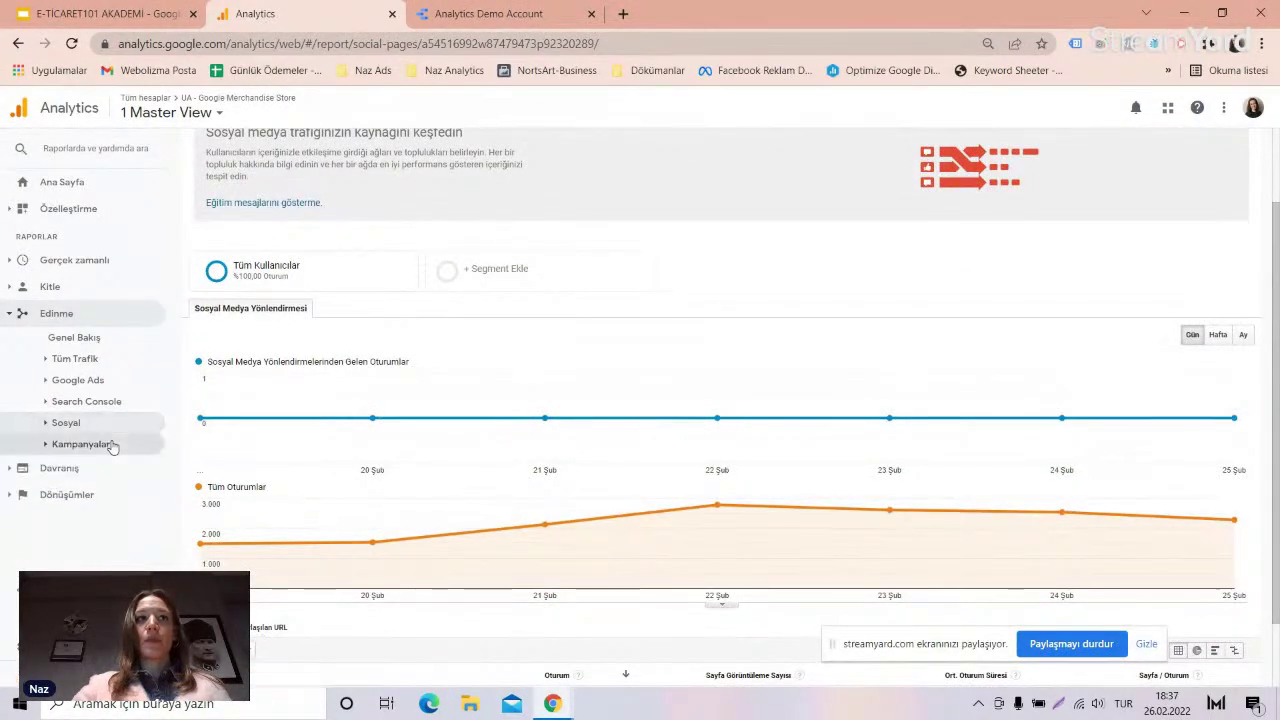
- Review the Genel Bakış report under Davranış and examine the interactions and drop-offs in the Davranış Akışı flow
{"action": "left_click", "coordinate": [80, 455]}
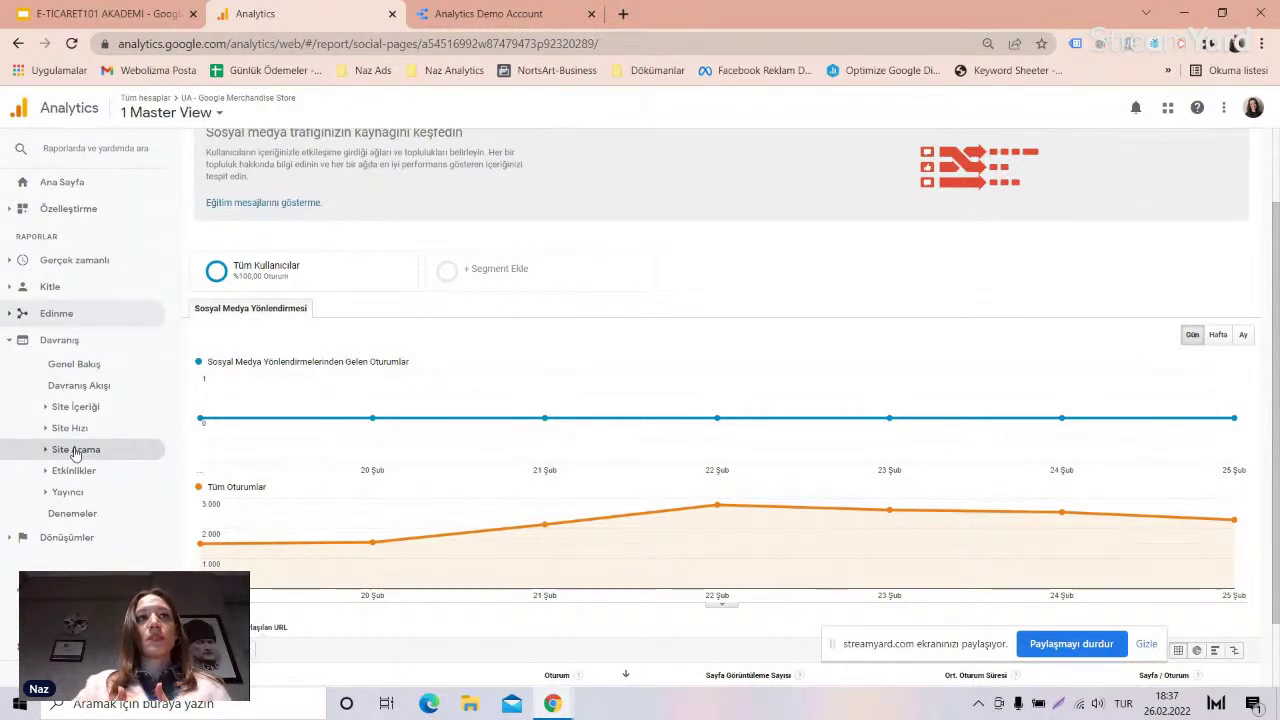
{"action": "left_click", "coordinate": [80, 365]}
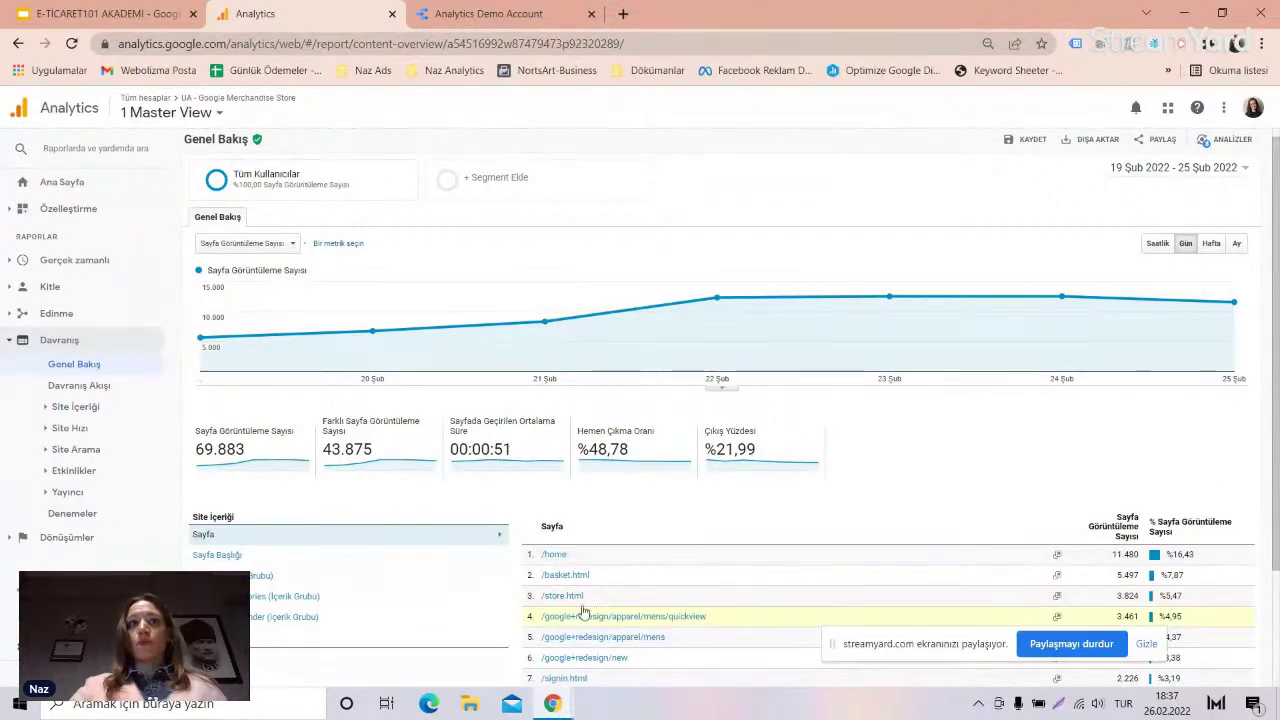
{"action": "left_click", "coordinate": [95, 386]}
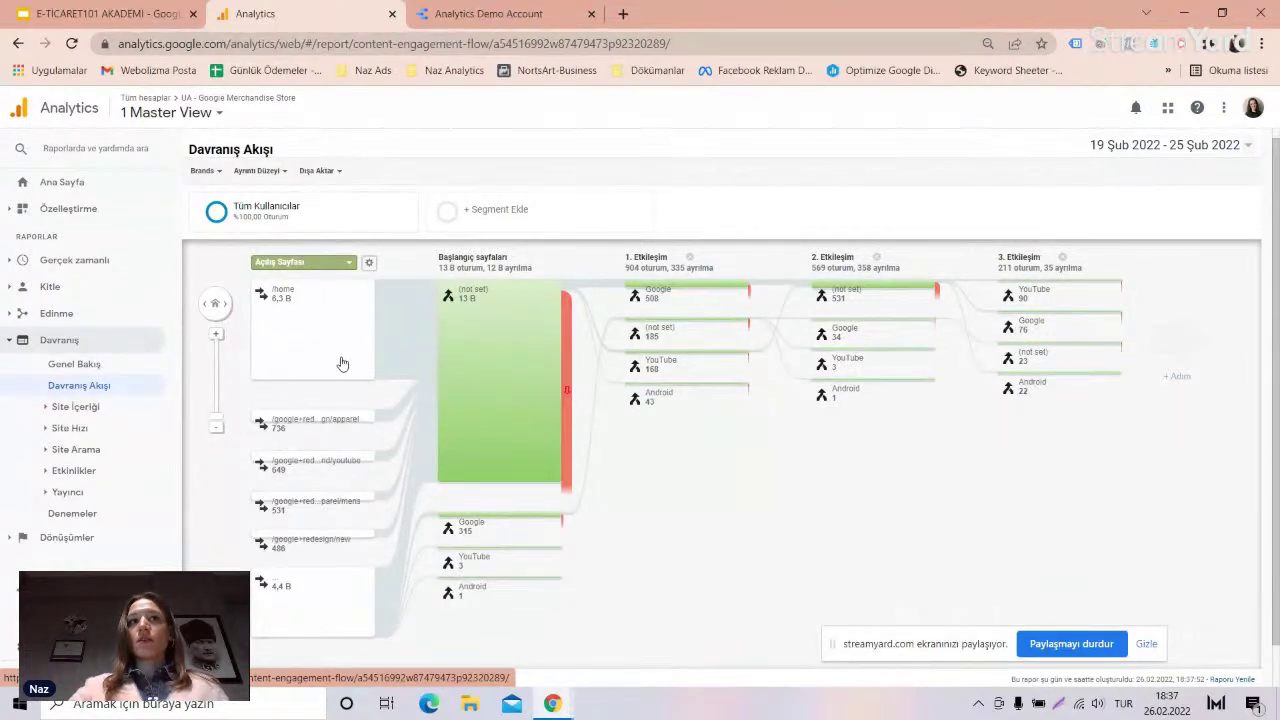
{"action": "mouse_move", "coordinate": [527, 293]}
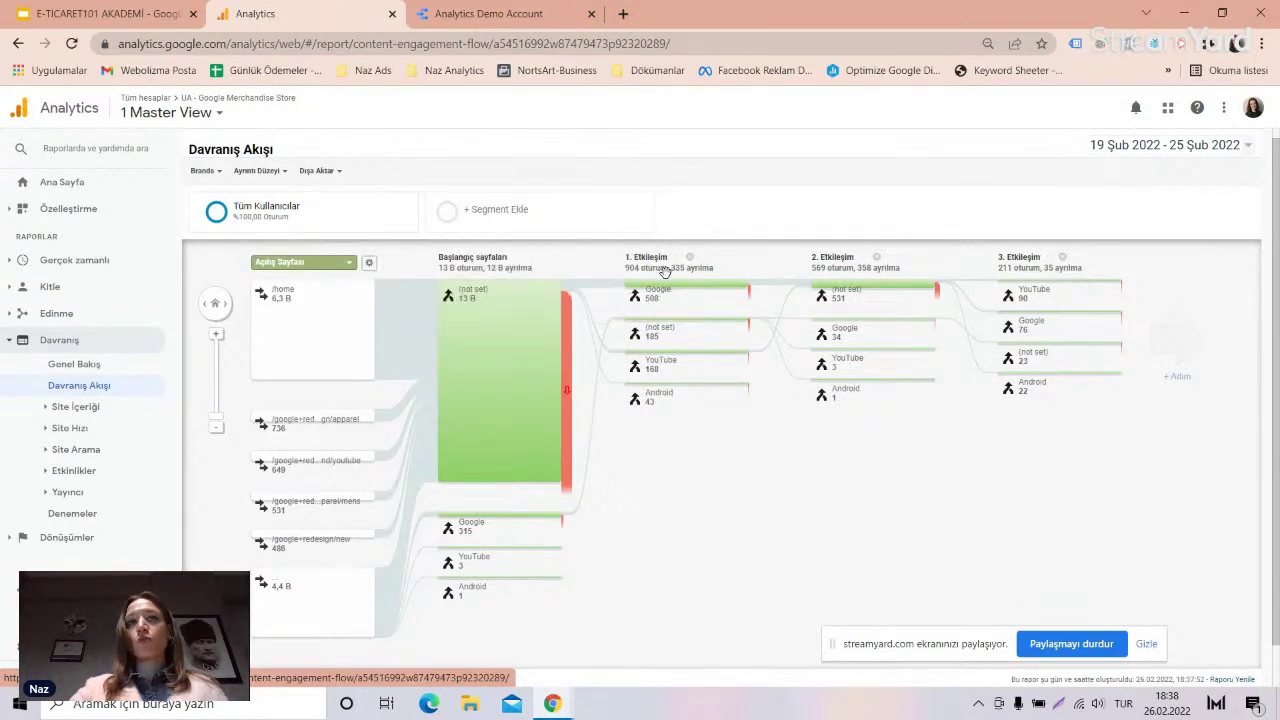
{"action": "mouse_move", "coordinate": [669, 290]}
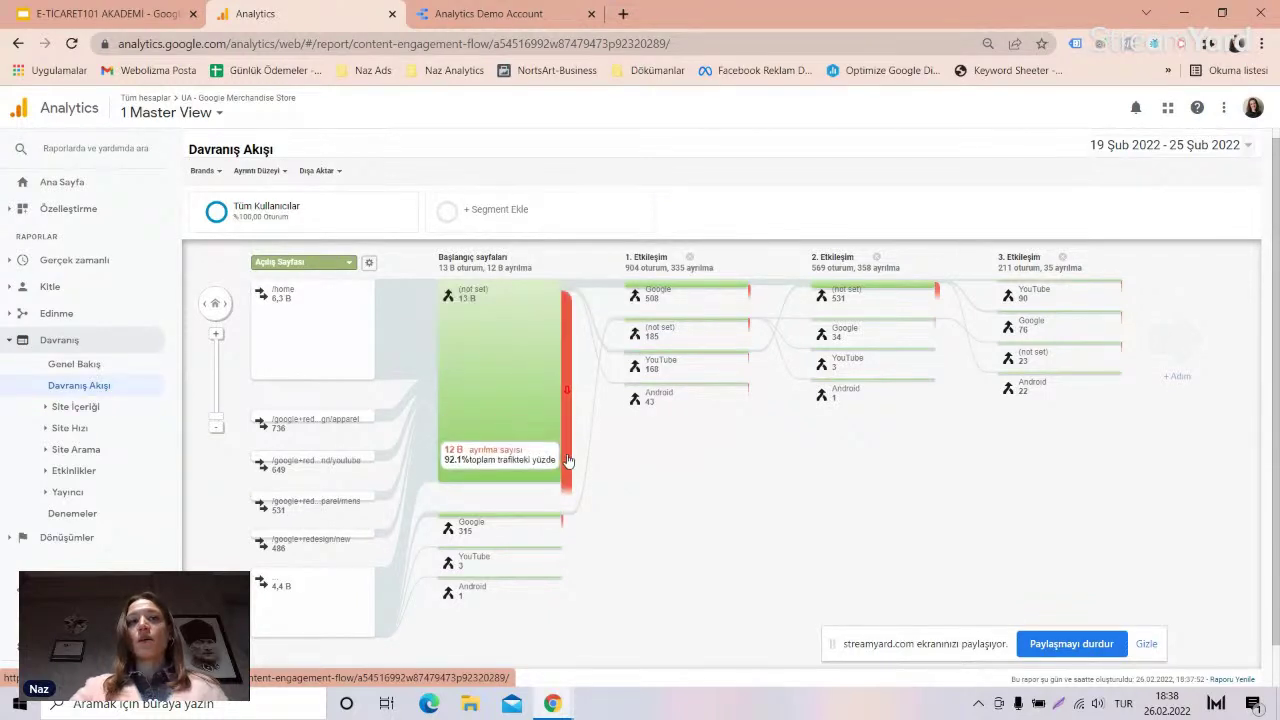
{"action": "scroll", "coordinate": [588, 515], "scroll_direction": "down", "scroll_amount": 1}
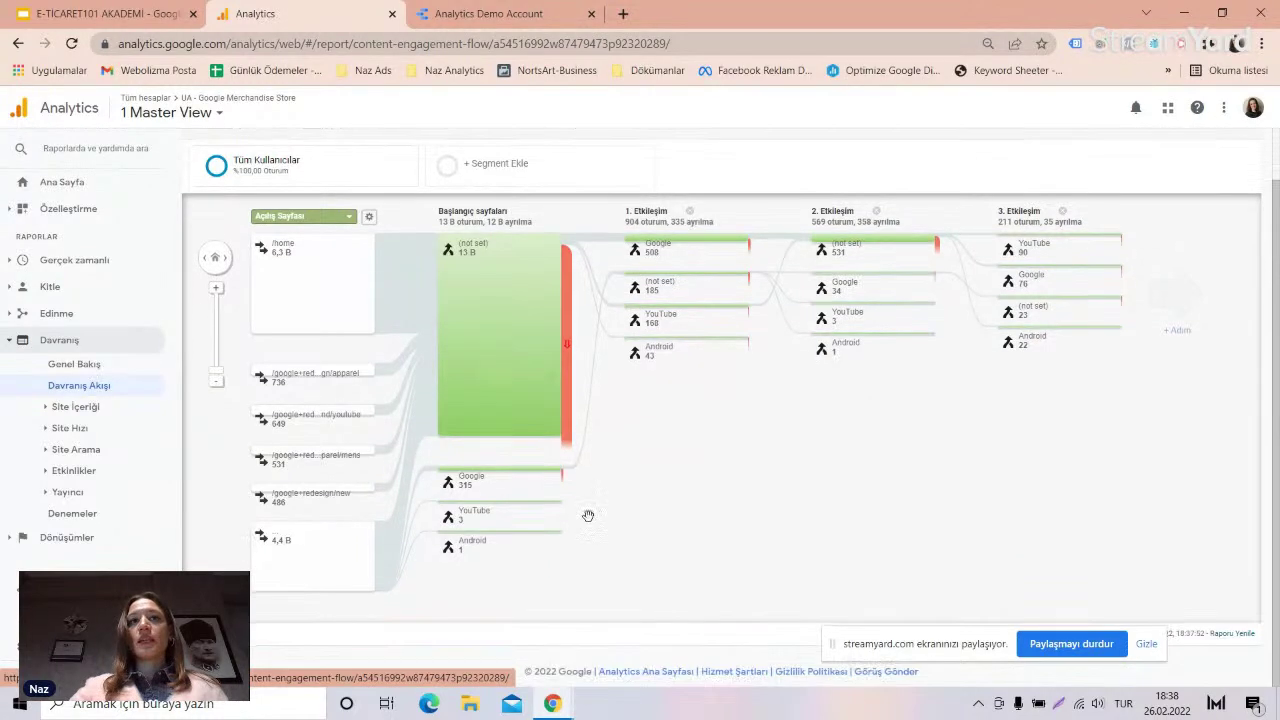
- Open the Tüm Sayfalar report under Site İçeriği and sort its page table by Sayfa Değeri in descending order
{"action": "left_click", "coordinate": [98, 411]}
{"action": "left_click", "coordinate": [106, 432]}
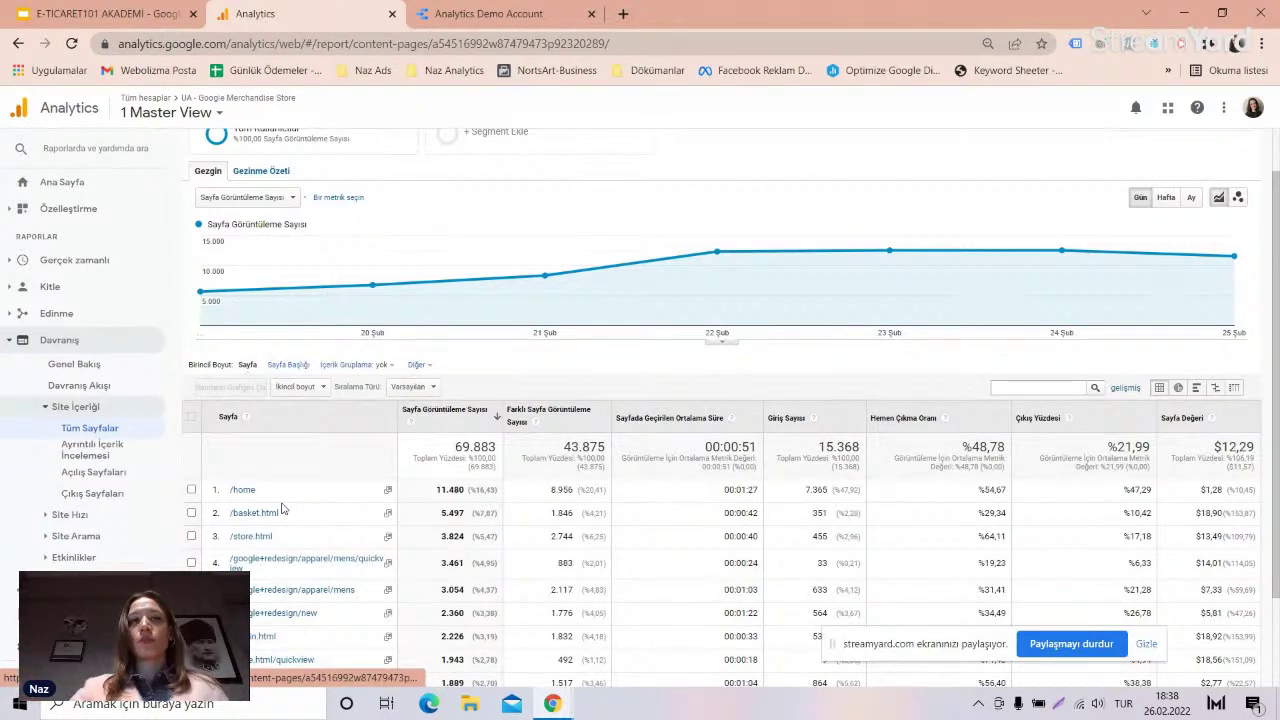
{"action": "scroll", "coordinate": [282, 509], "scroll_direction": "down", "scroll_amount": 1}
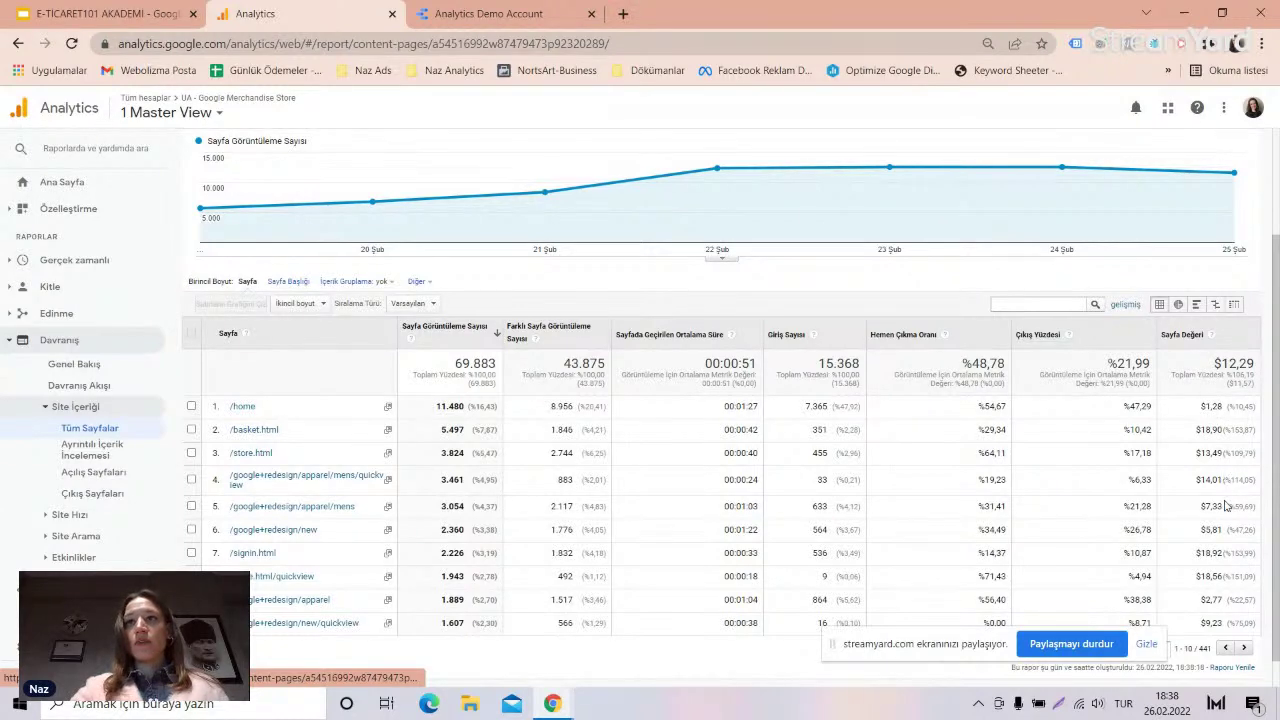
{"action": "left_click", "coordinate": [1181, 335]}
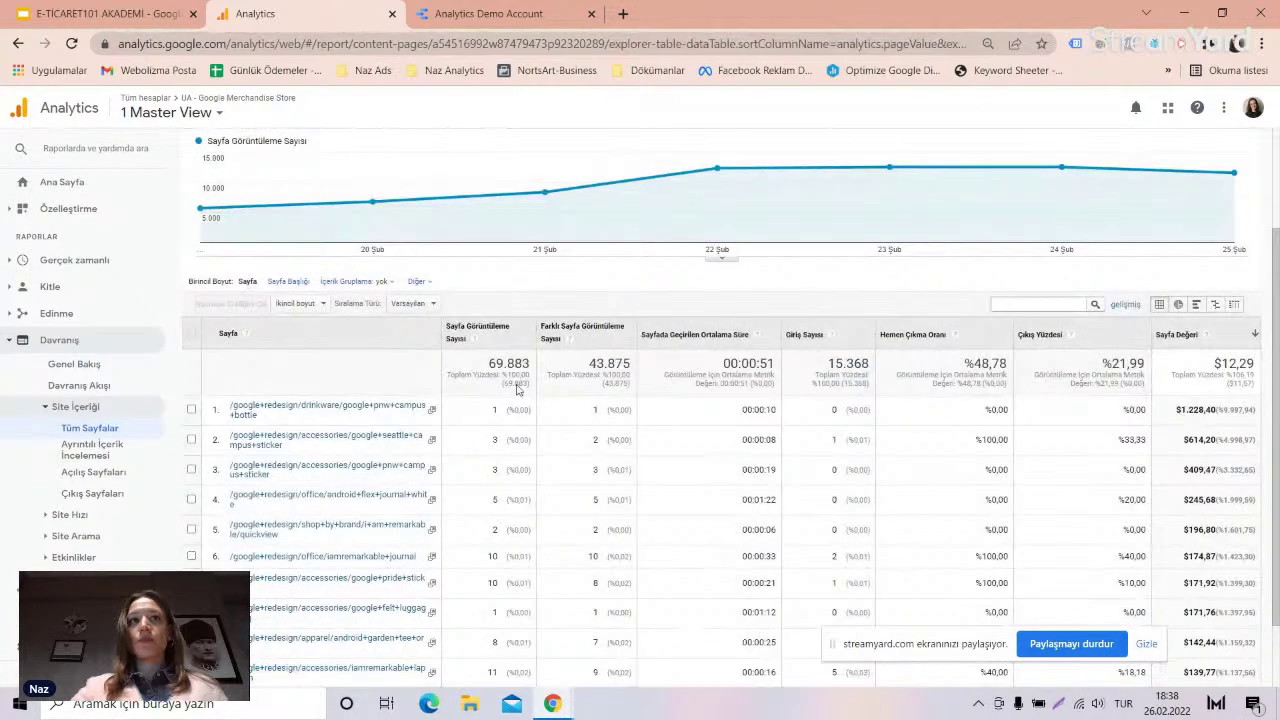
- Open the table's first page on the live store site, close its window, and examine the listed page metrics
{"action": "left_click", "coordinate": [431, 413]}
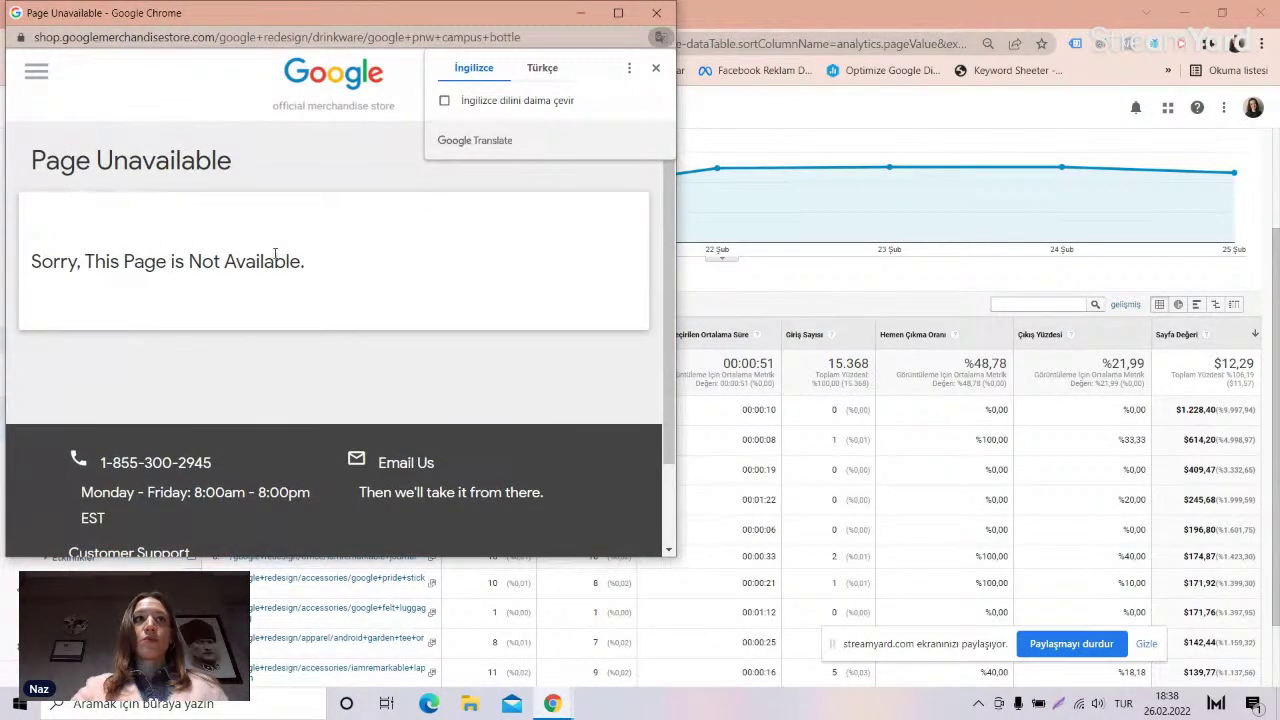
{"action": "scroll", "coordinate": [275, 255], "scroll_direction": "down", "scroll_amount": 2}
{"action": "left_click", "coordinate": [656, 12]}
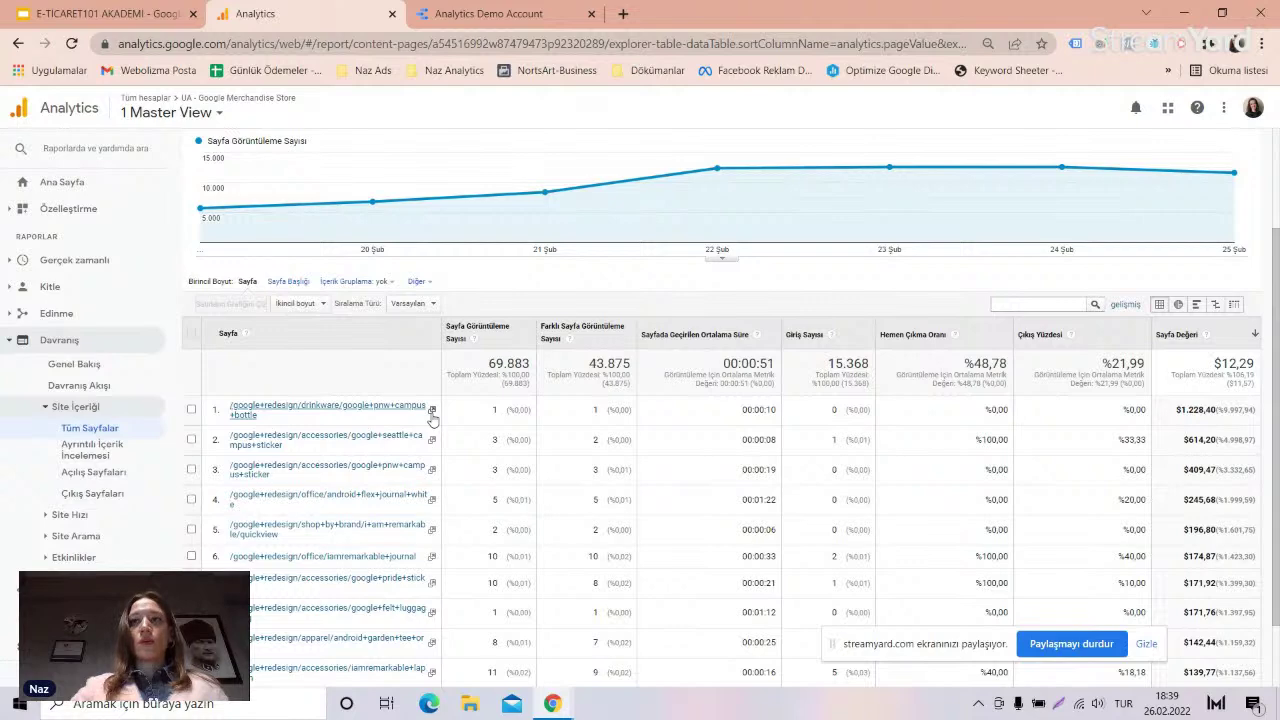
{"action": "scroll", "coordinate": [500, 390], "scroll_direction": "down", "scroll_amount": 1}
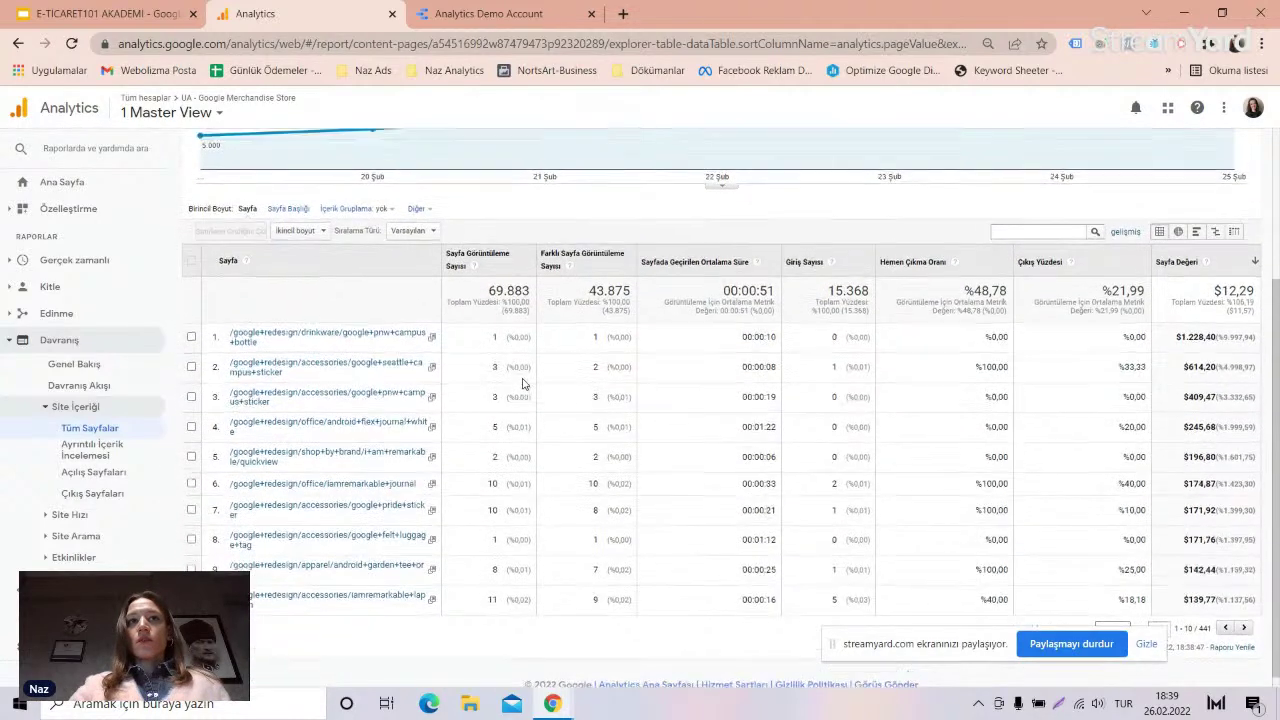
{"action": "scroll", "coordinate": [522, 383], "scroll_direction": "up", "scroll_amount": 1}
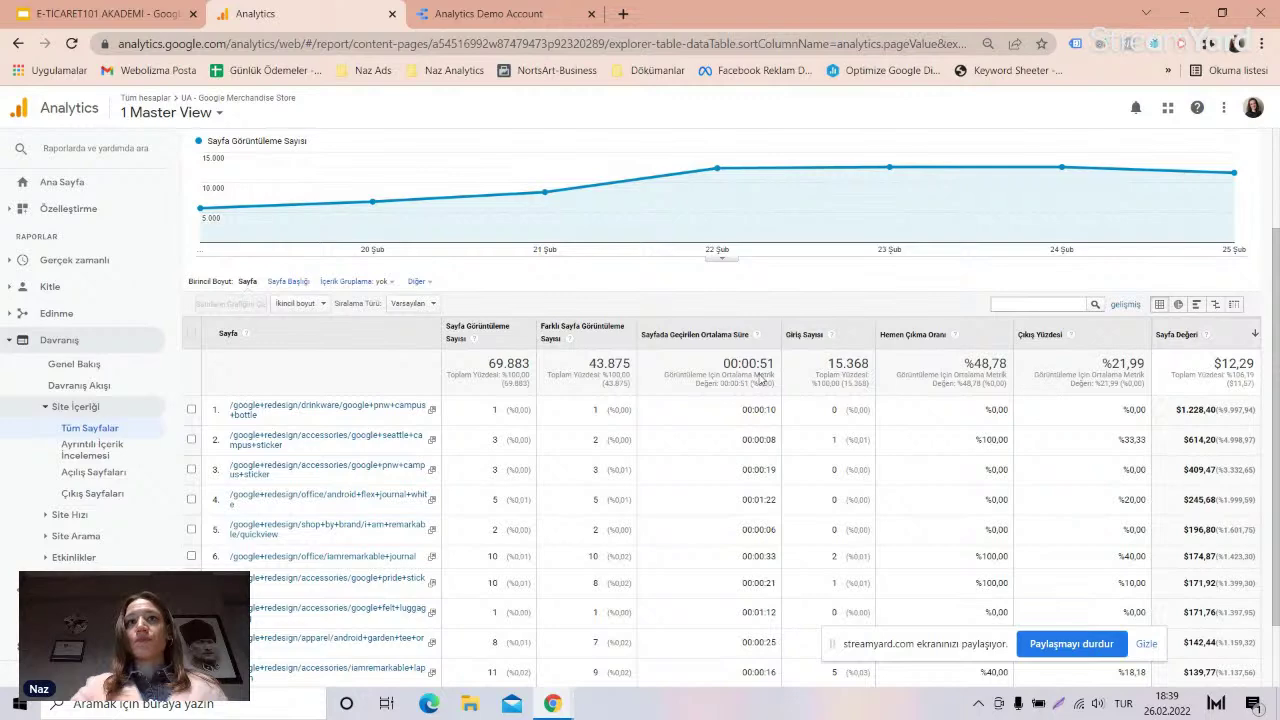
- Sort the page table by Sayfa Görüntüleme Sayısı, and review the Ayrıntılı İçerik İncelemesi report
{"action": "left_click", "coordinate": [452, 345]}
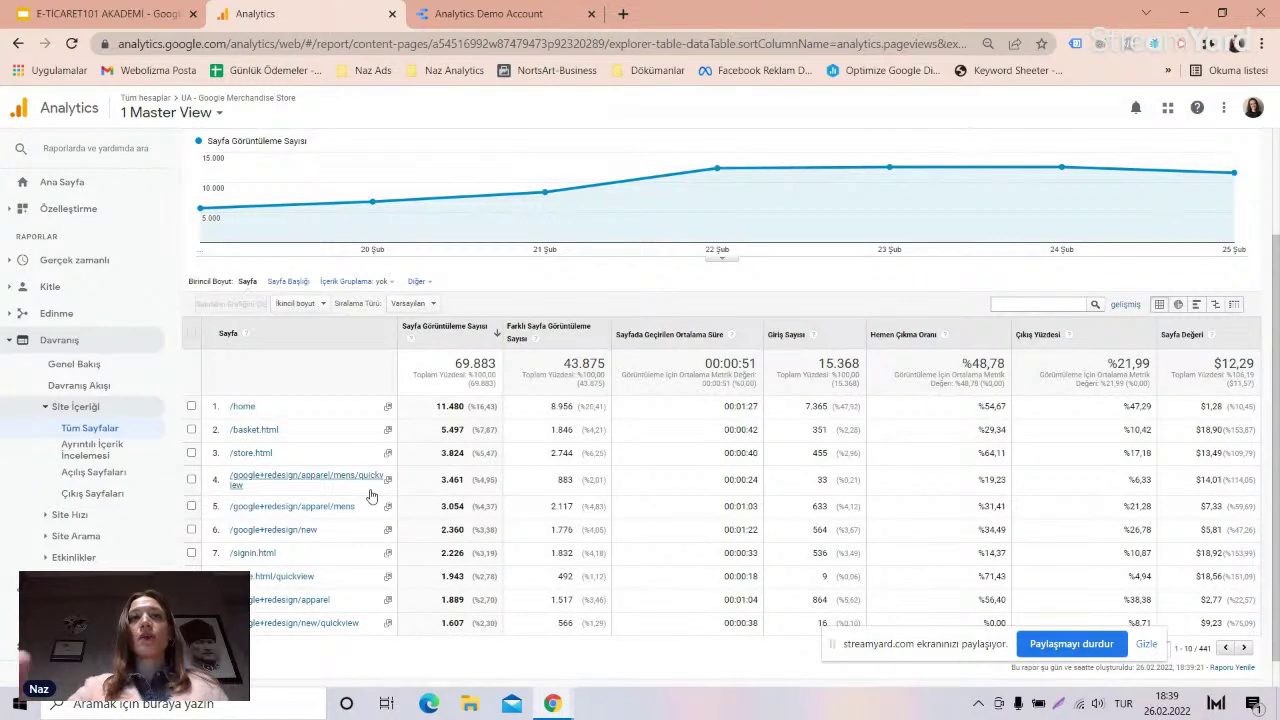
{"action": "left_click", "coordinate": [92, 449]}
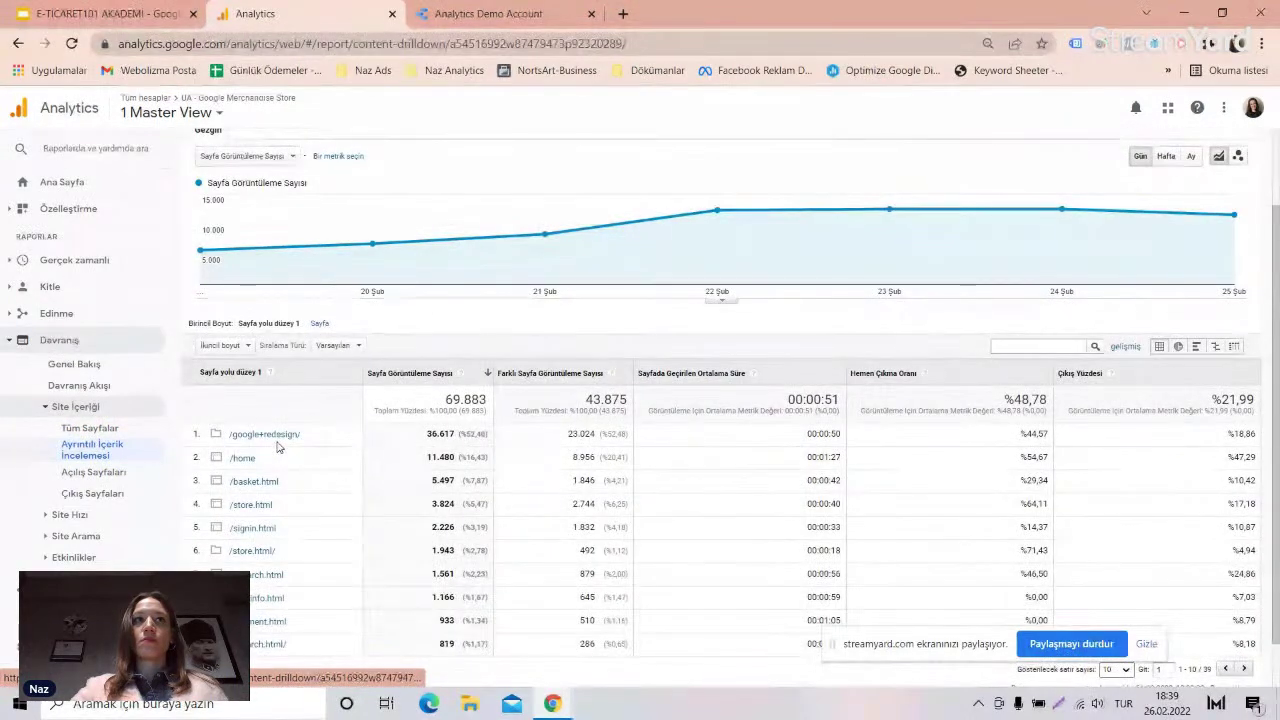
{"action": "scroll", "coordinate": [290, 430], "scroll_direction": "down", "scroll_amount": 1}
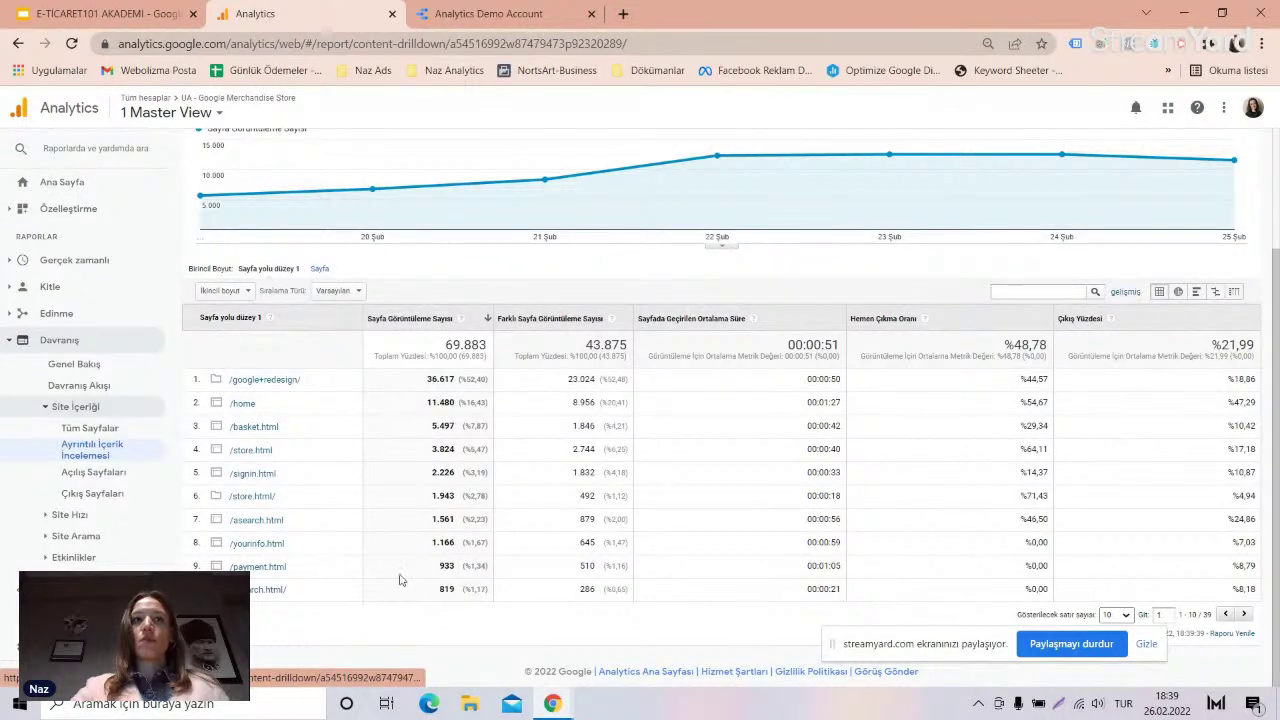
- Add Kaynak / Araç as the secondary dimension of the Açılış Sayfaları report under Site İçeriği and review the table
{"action": "left_click", "coordinate": [122, 473]}
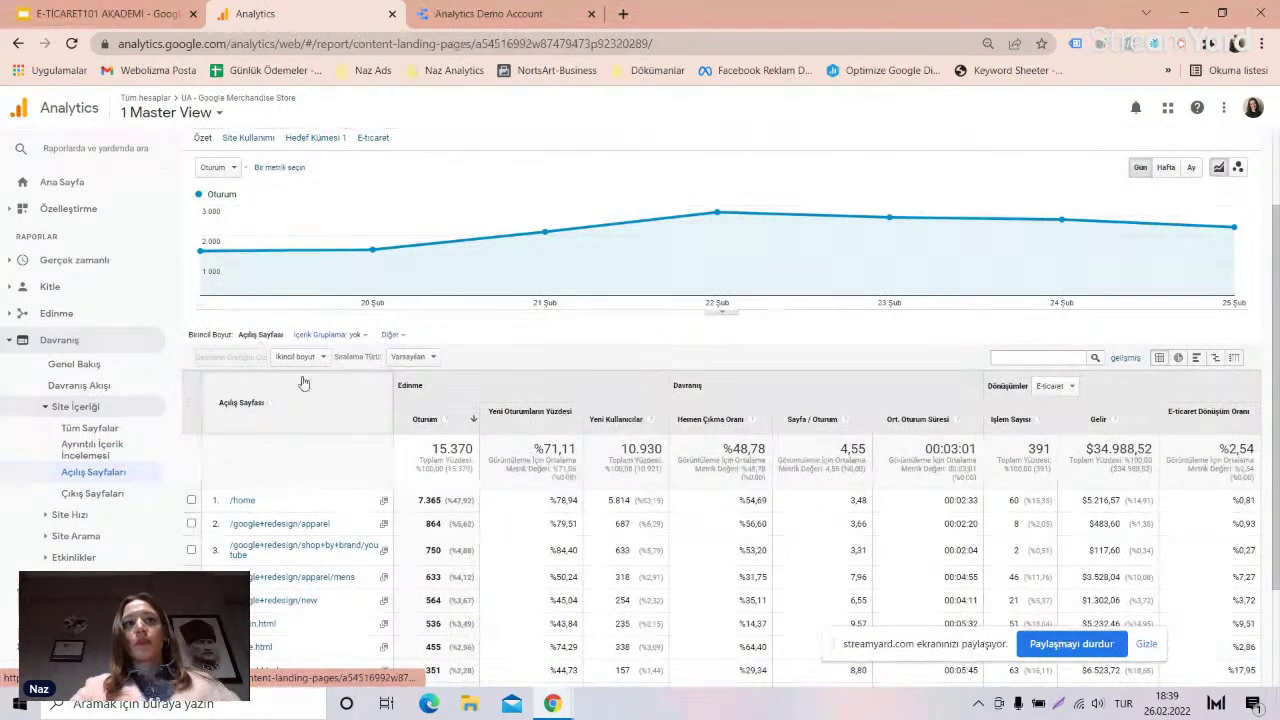
{"action": "left_click", "coordinate": [300, 356]}
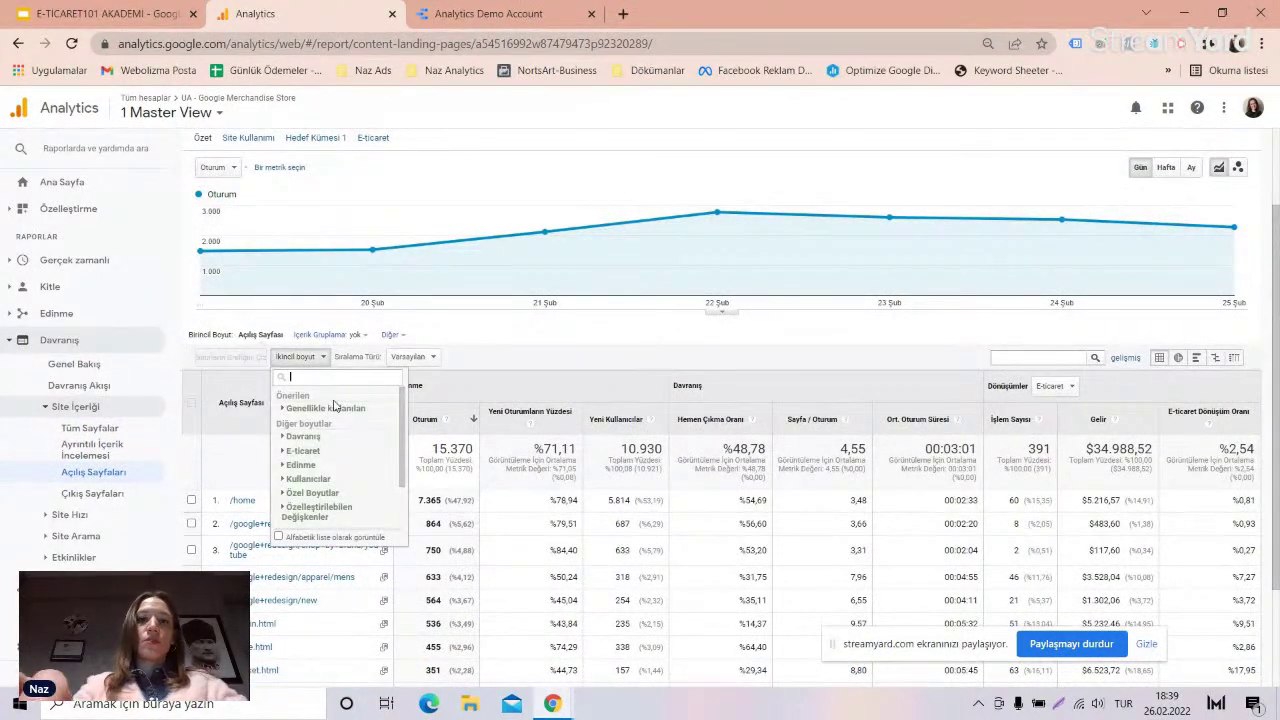
{"action": "type", "text": "kay"}
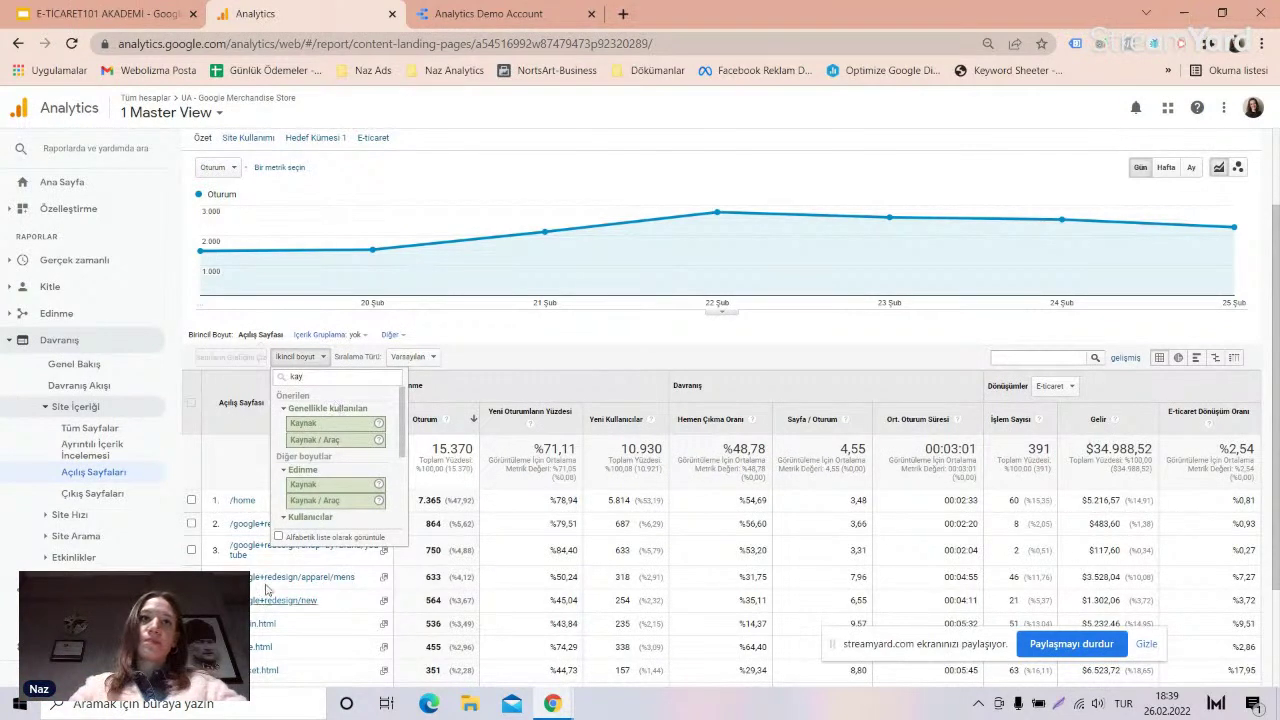
{"action": "left_click", "coordinate": [318, 438]}
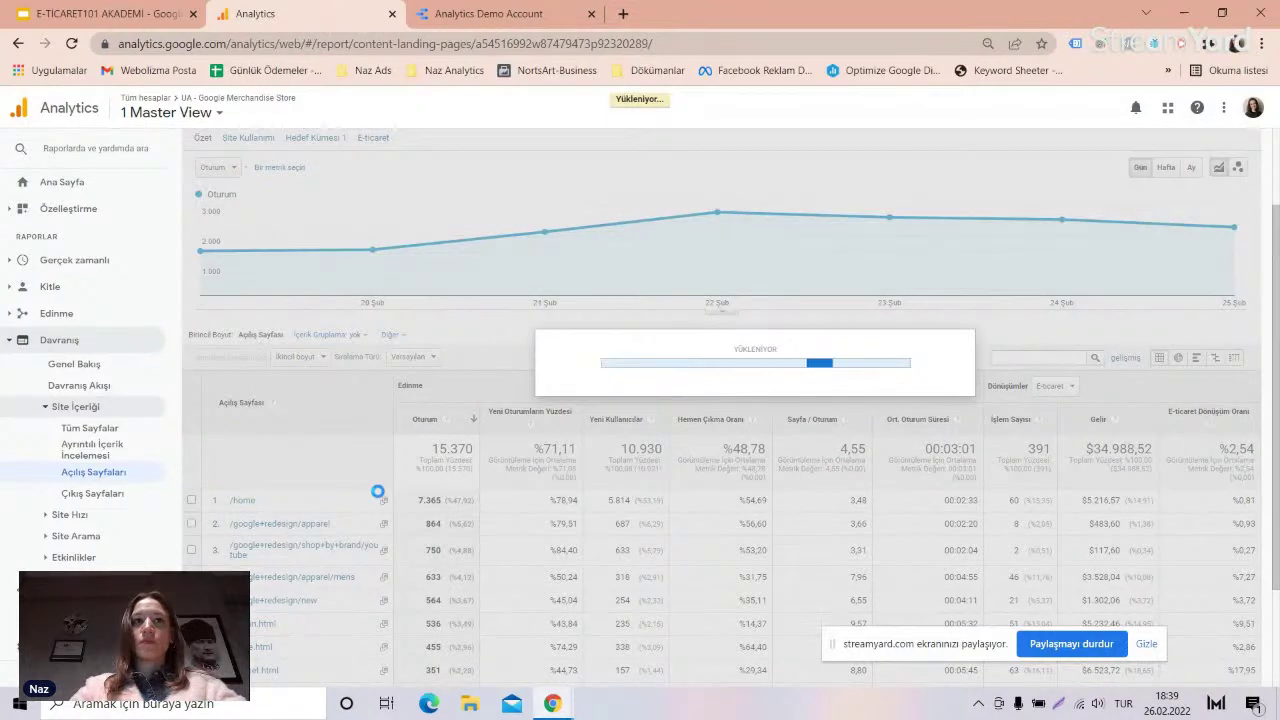
{"action": "scroll", "coordinate": [378, 497], "scroll_direction": "down", "scroll_amount": 1}
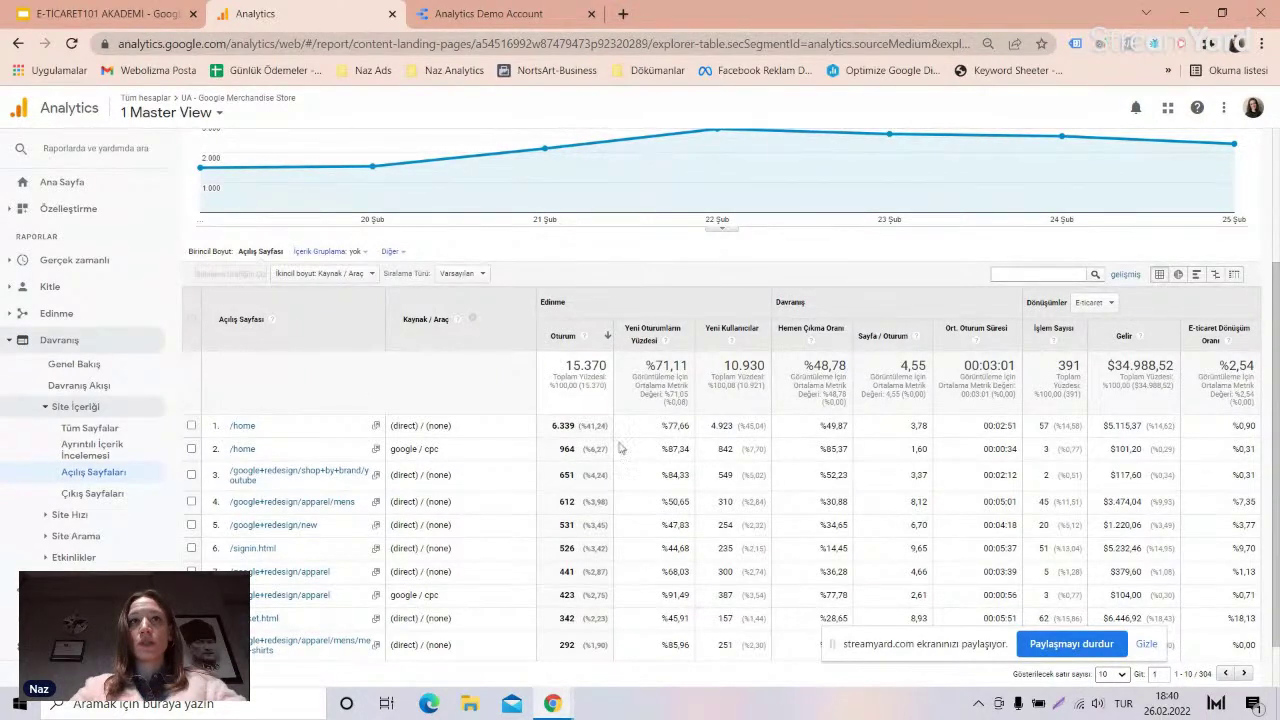
{"action": "scroll", "coordinate": [596, 444], "scroll_direction": "down", "scroll_amount": 1}
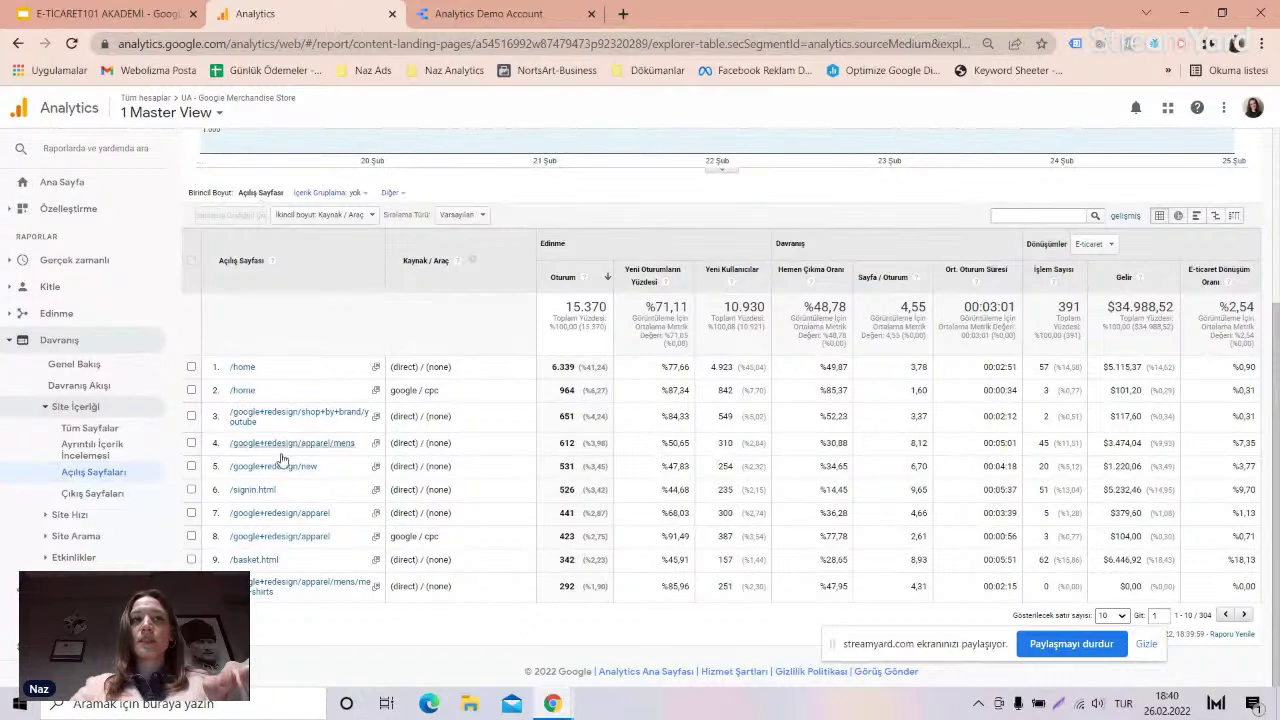
- Review the Çıkış Sayfaları report and collapse the Site İçeriği group
{"action": "left_click", "coordinate": [104, 495]}
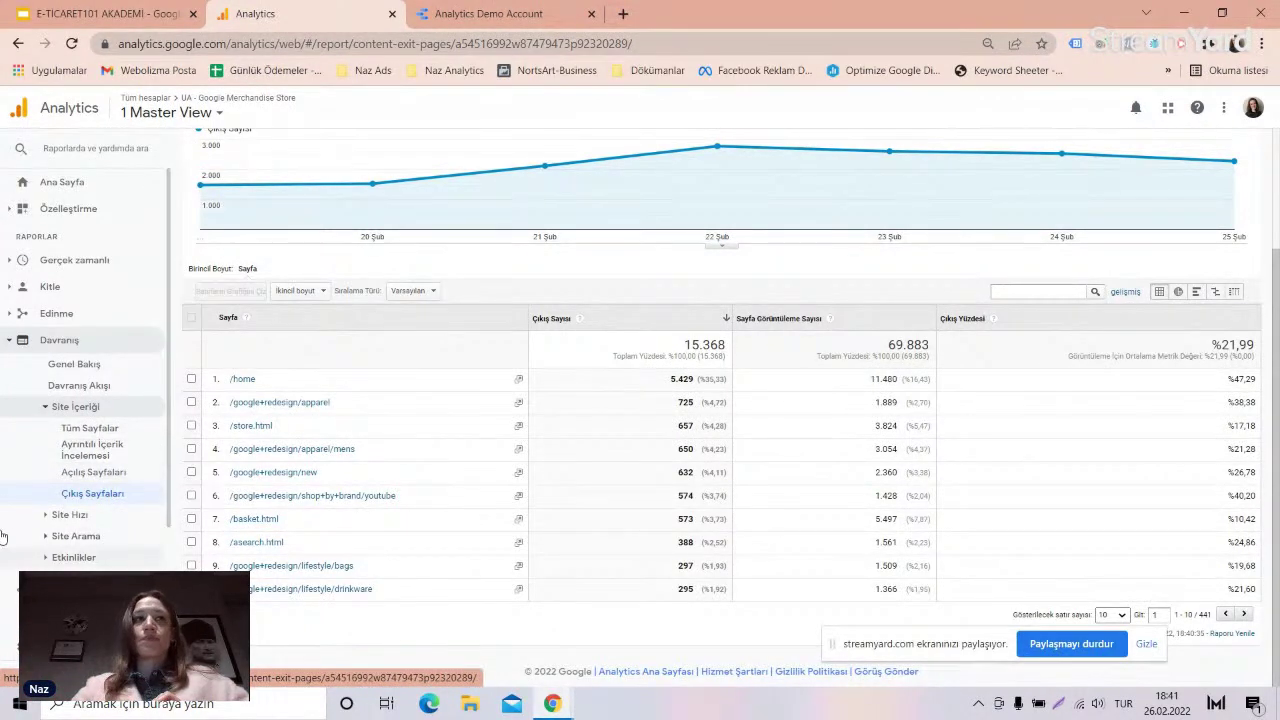
{"action": "left_click", "coordinate": [92, 407]}
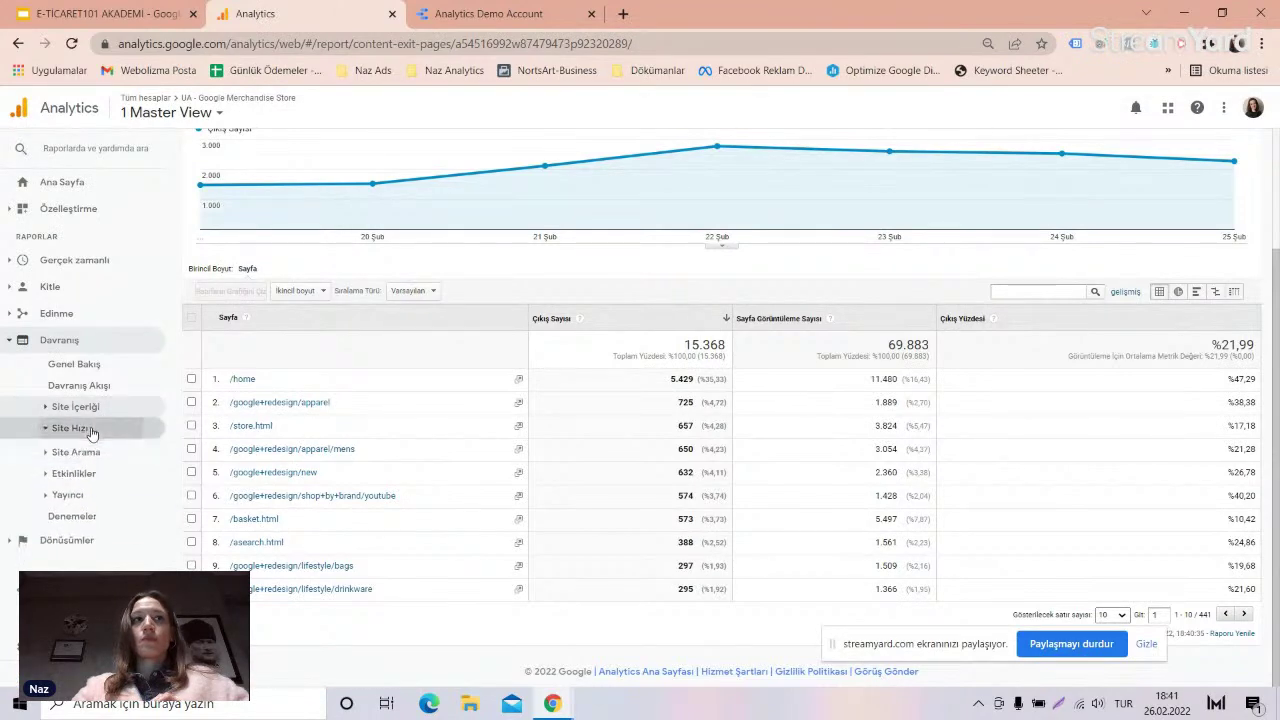
- Open the Genel Bakış report under Site Hızı and expand the Etkinlikler group
{"action": "left_click", "coordinate": [95, 428]}
{"action": "left_click", "coordinate": [94, 453]}
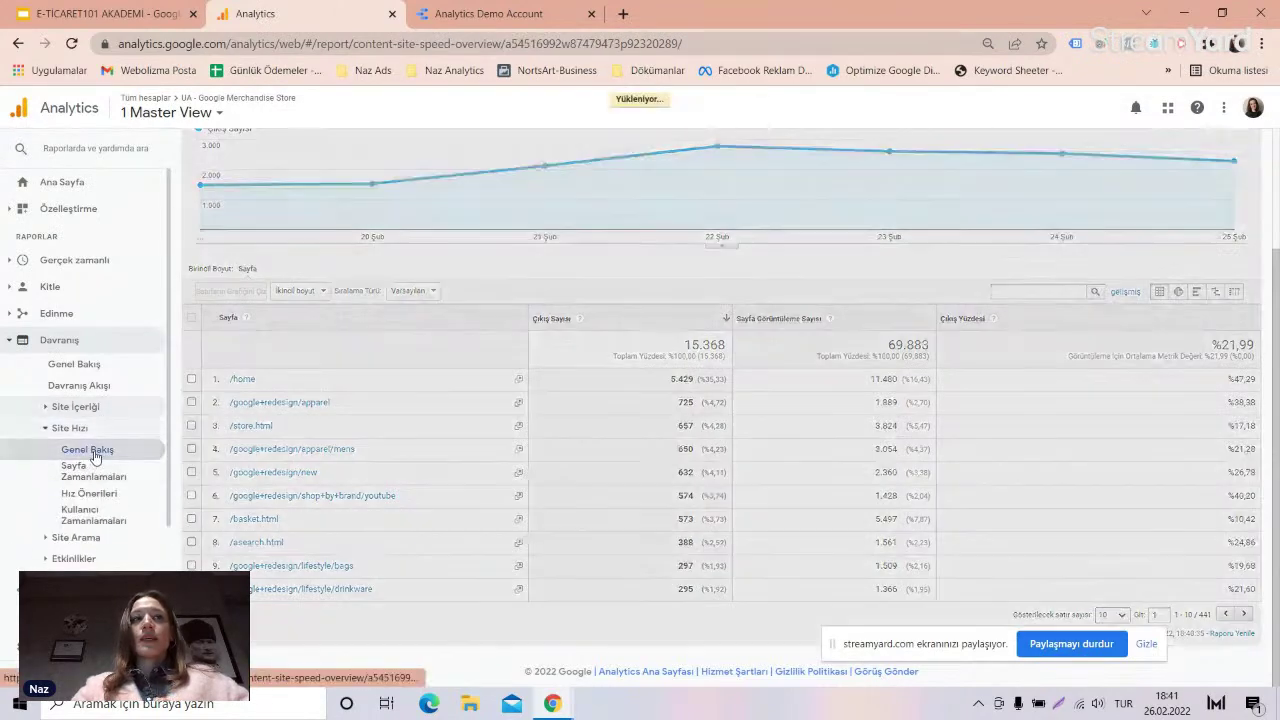
{"action": "scroll", "coordinate": [109, 531], "scroll_direction": "down", "scroll_amount": 1}
{"action": "left_click", "coordinate": [78, 501]}
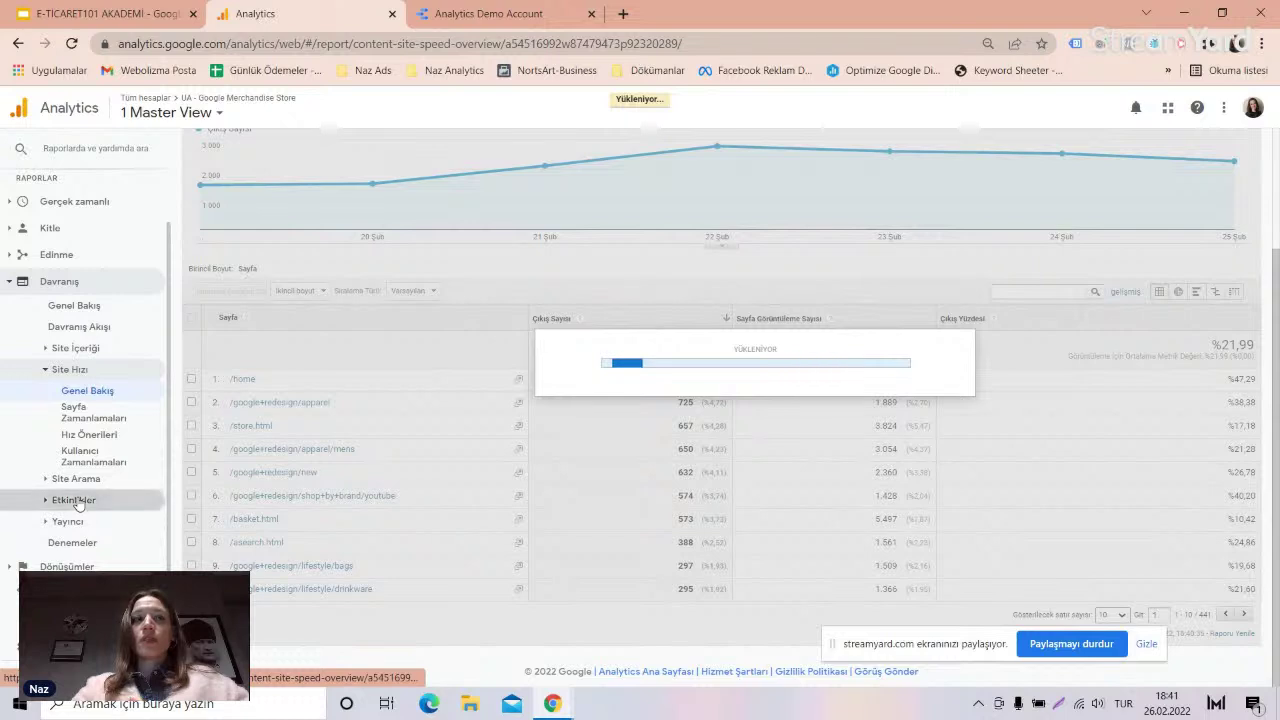
- Review the Site Hızı overview's load-time metrics and browser table, and open the Hız Önerileri report
{"action": "scroll", "coordinate": [105, 488], "scroll_direction": "down", "scroll_amount": 2}
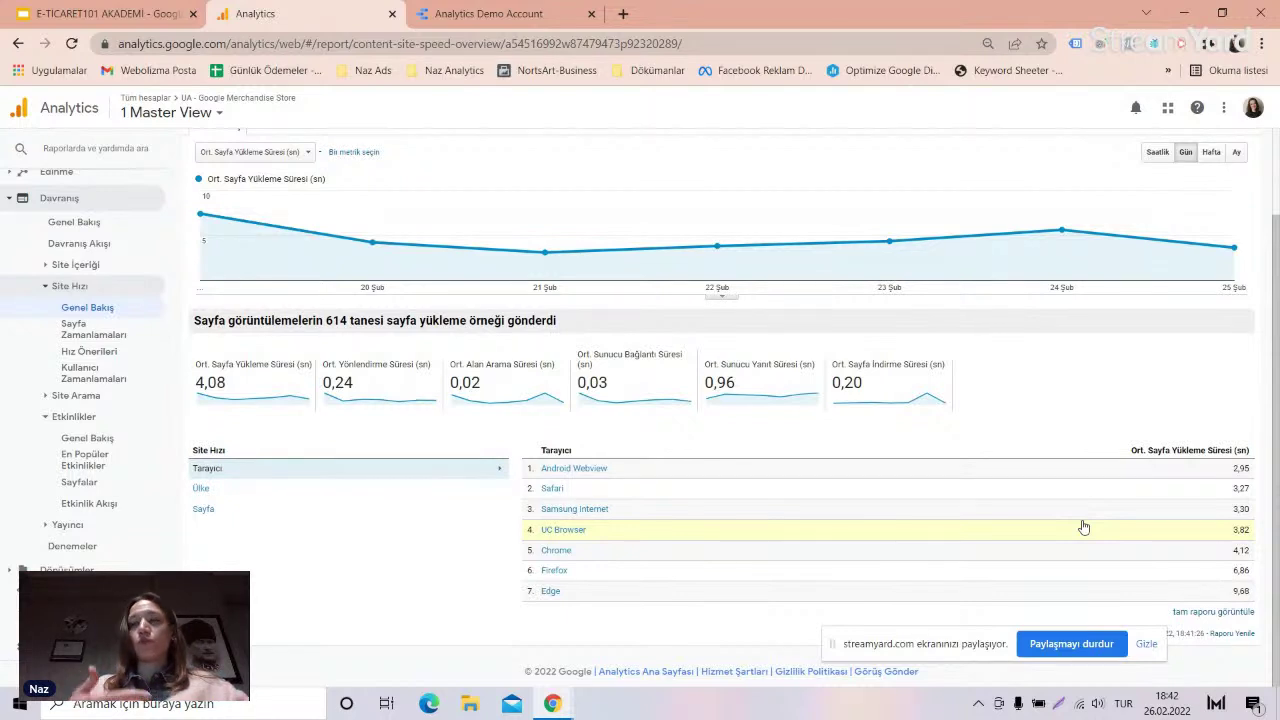
{"action": "scroll", "coordinate": [95, 375], "scroll_direction": "down", "scroll_amount": 1}
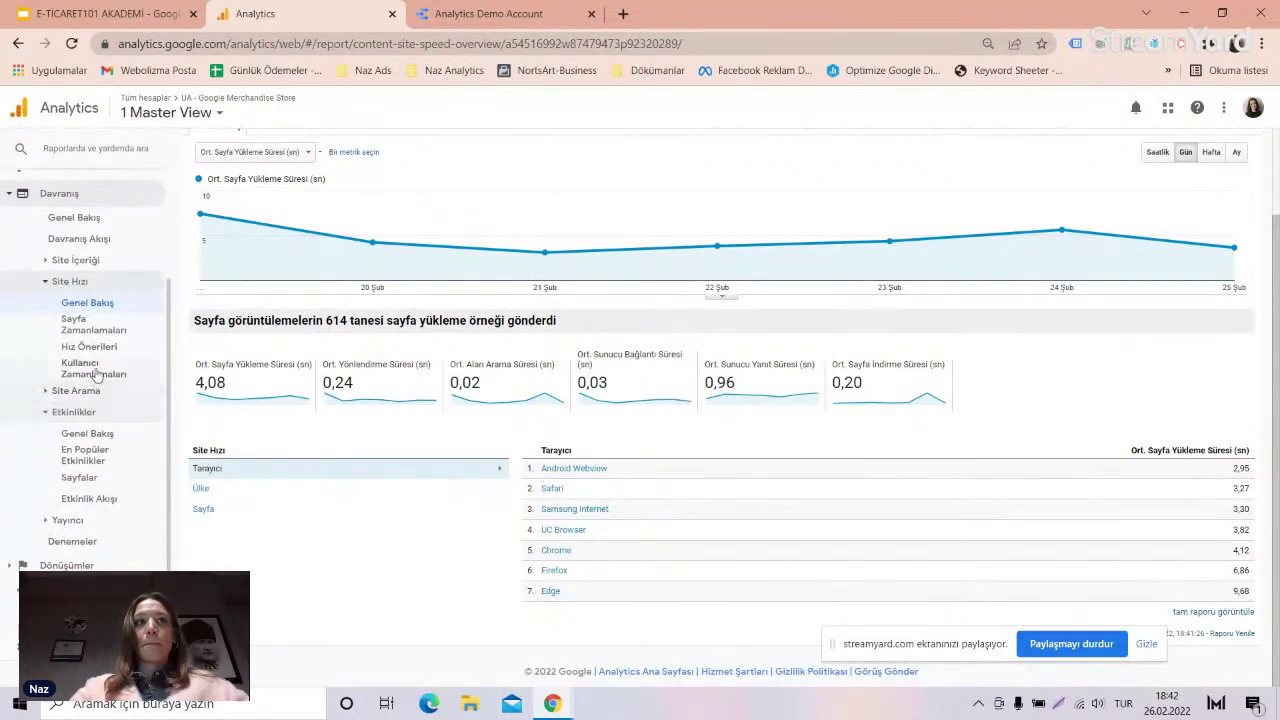
{"action": "left_click", "coordinate": [92, 346]}
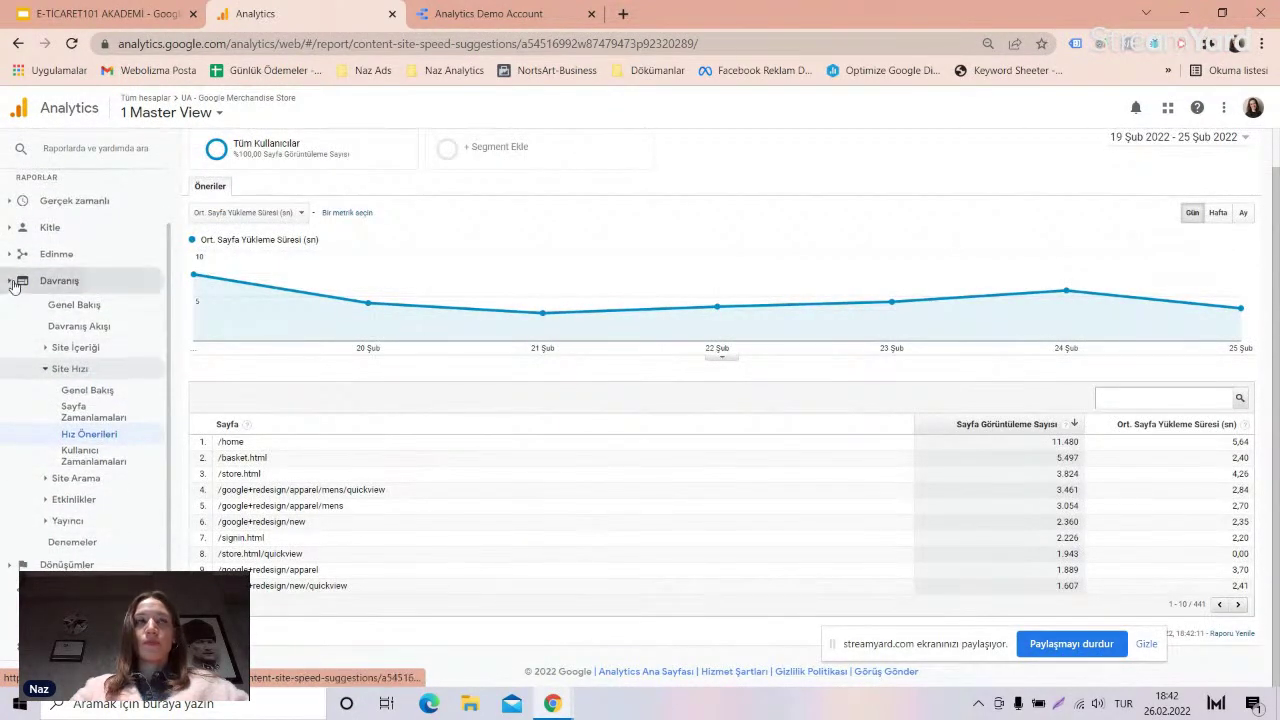
- Collapse Davranış, open the Hedefler Genel Bakış report under Dönüşümler, and review its goal metrics and completion locations
{"action": "left_click", "coordinate": [13, 285]}
{"action": "left_click", "coordinate": [28, 367]}
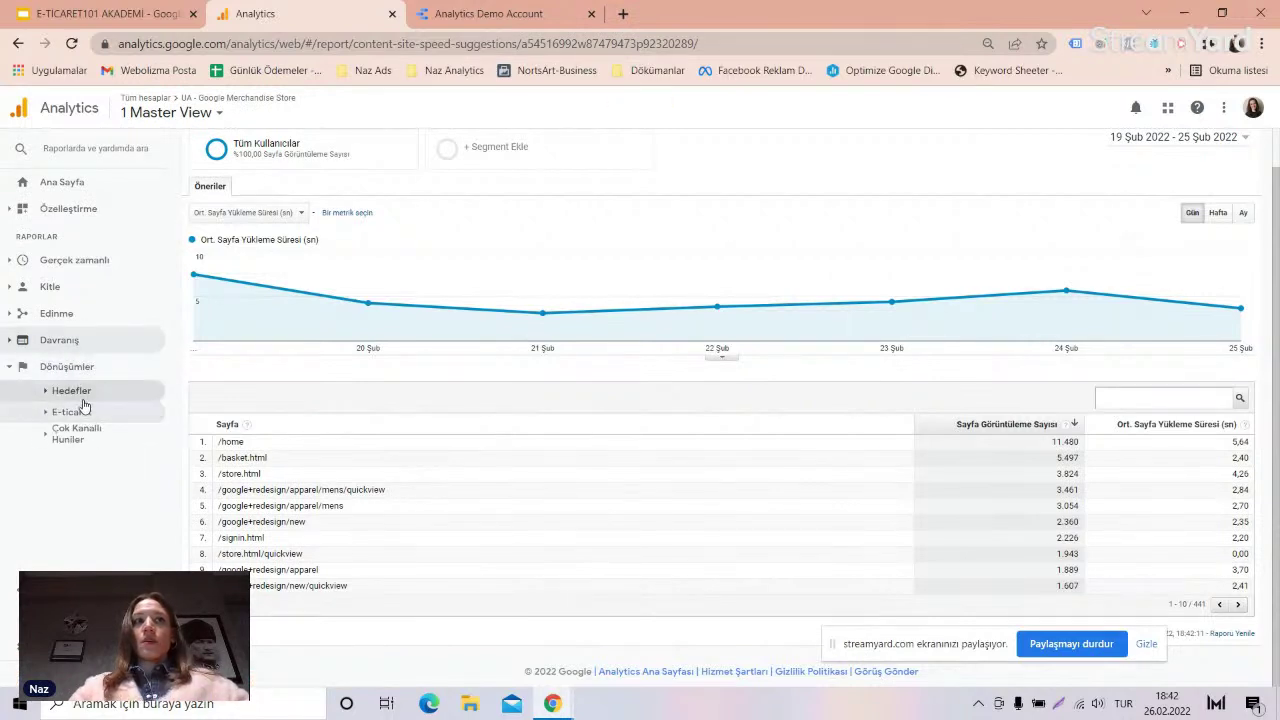
{"action": "left_click", "coordinate": [80, 394]}
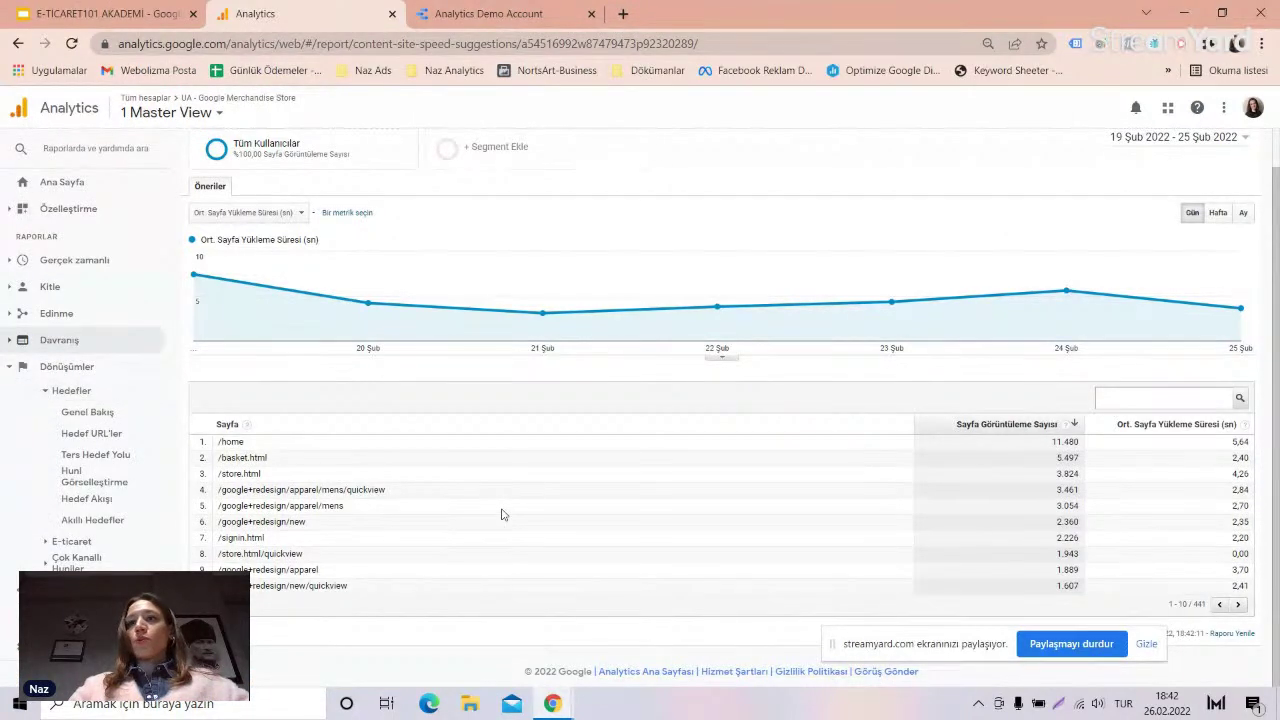
{"action": "left_click", "coordinate": [75, 392]}
{"action": "left_click", "coordinate": [87, 412]}
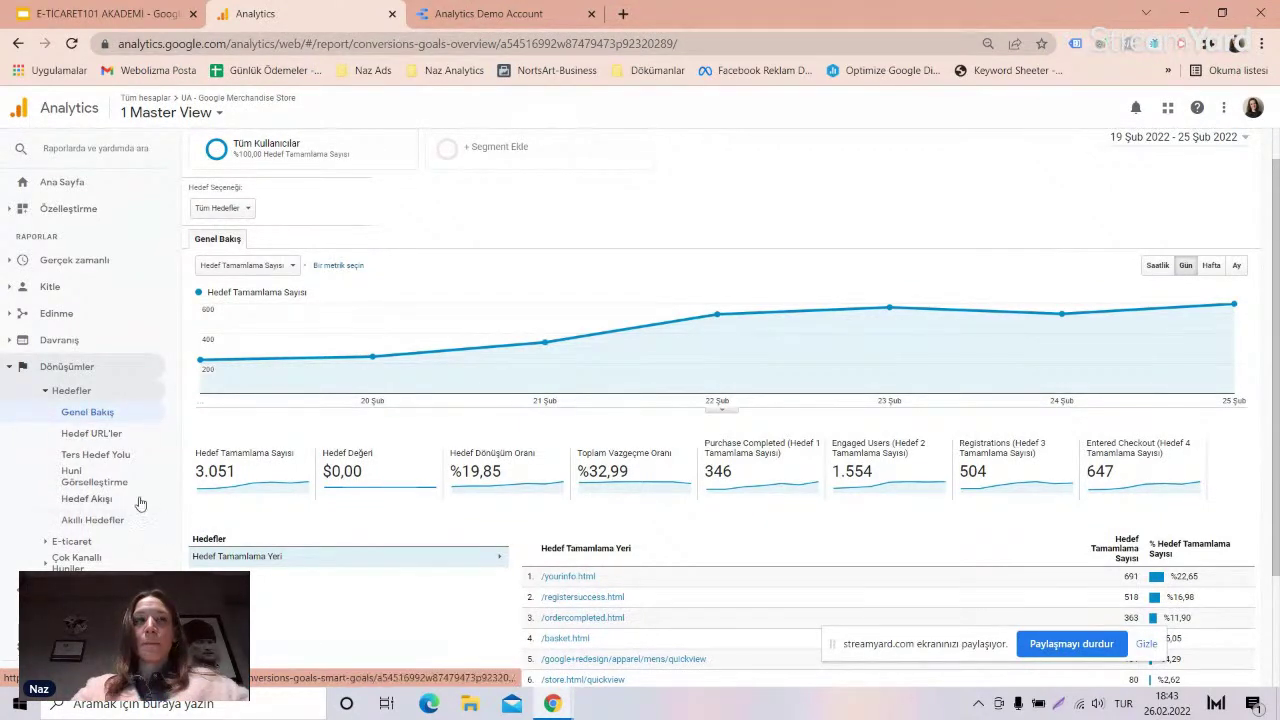
{"action": "scroll", "coordinate": [448, 499], "scroll_direction": "down", "scroll_amount": 3}
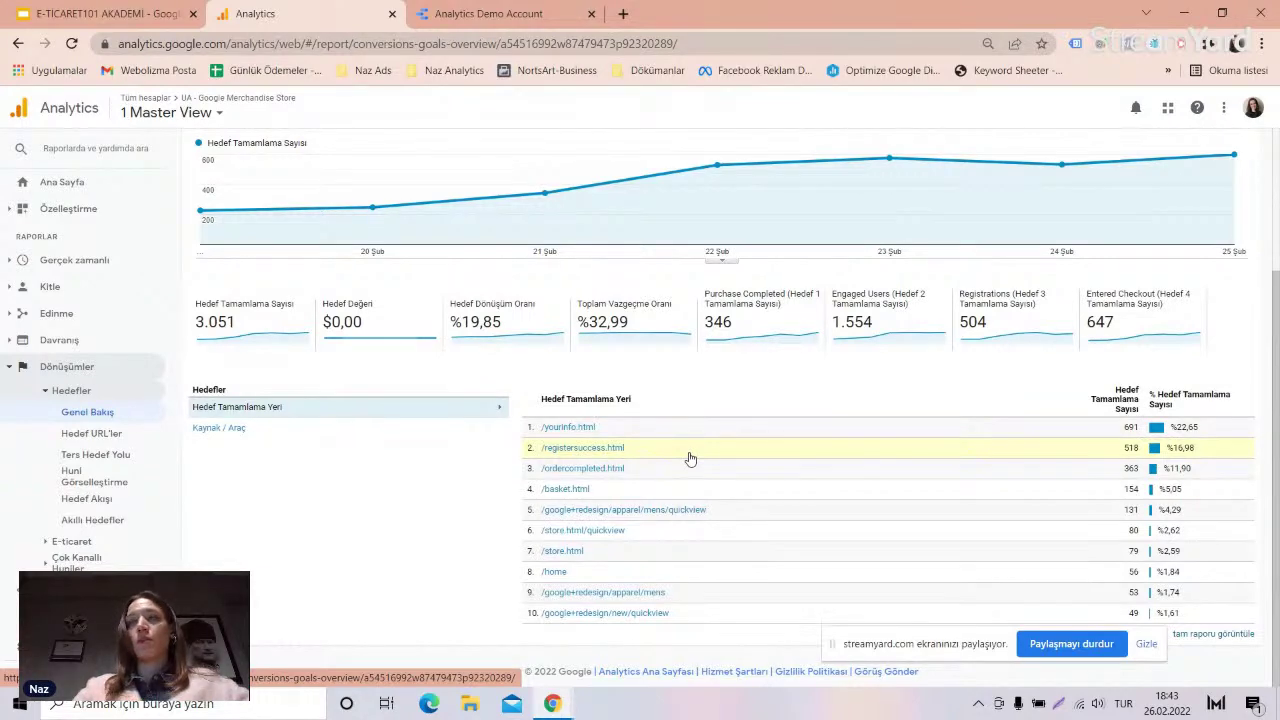
{"action": "scroll", "coordinate": [500, 460], "scroll_direction": "up", "scroll_amount": 2}
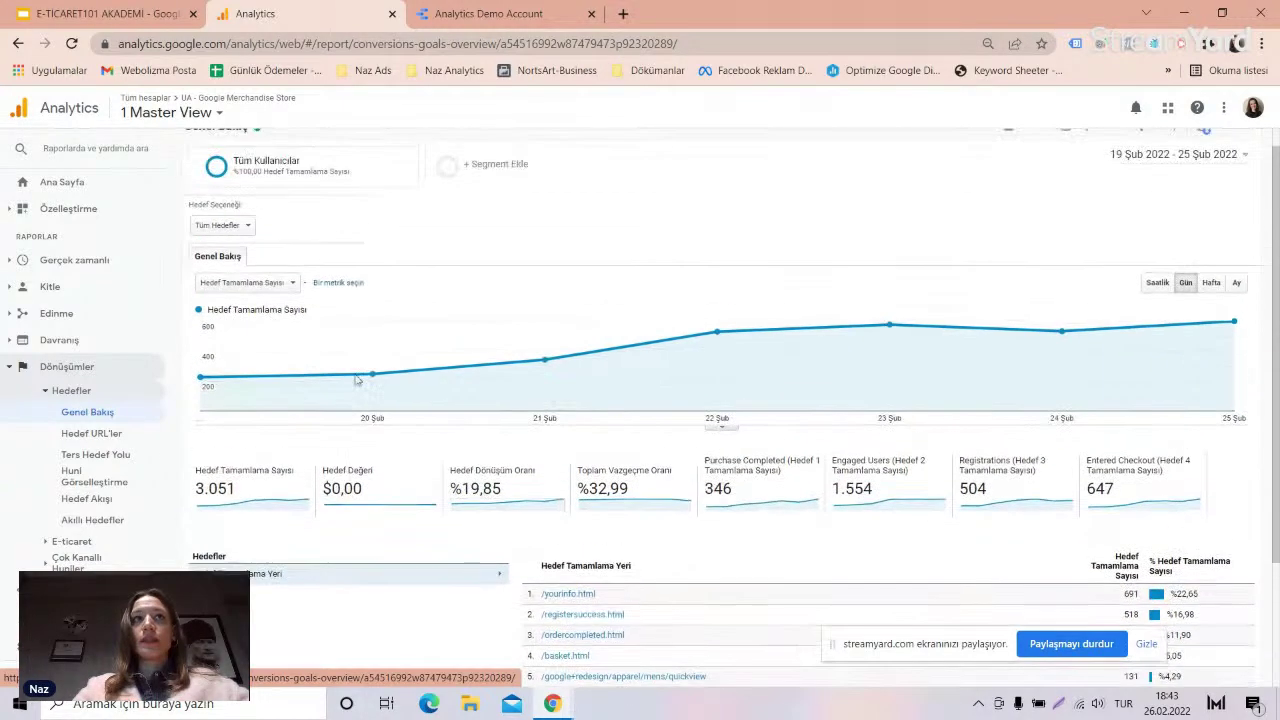
{"action": "scroll", "coordinate": [312, 426], "scroll_direction": "down", "scroll_amount": 1}
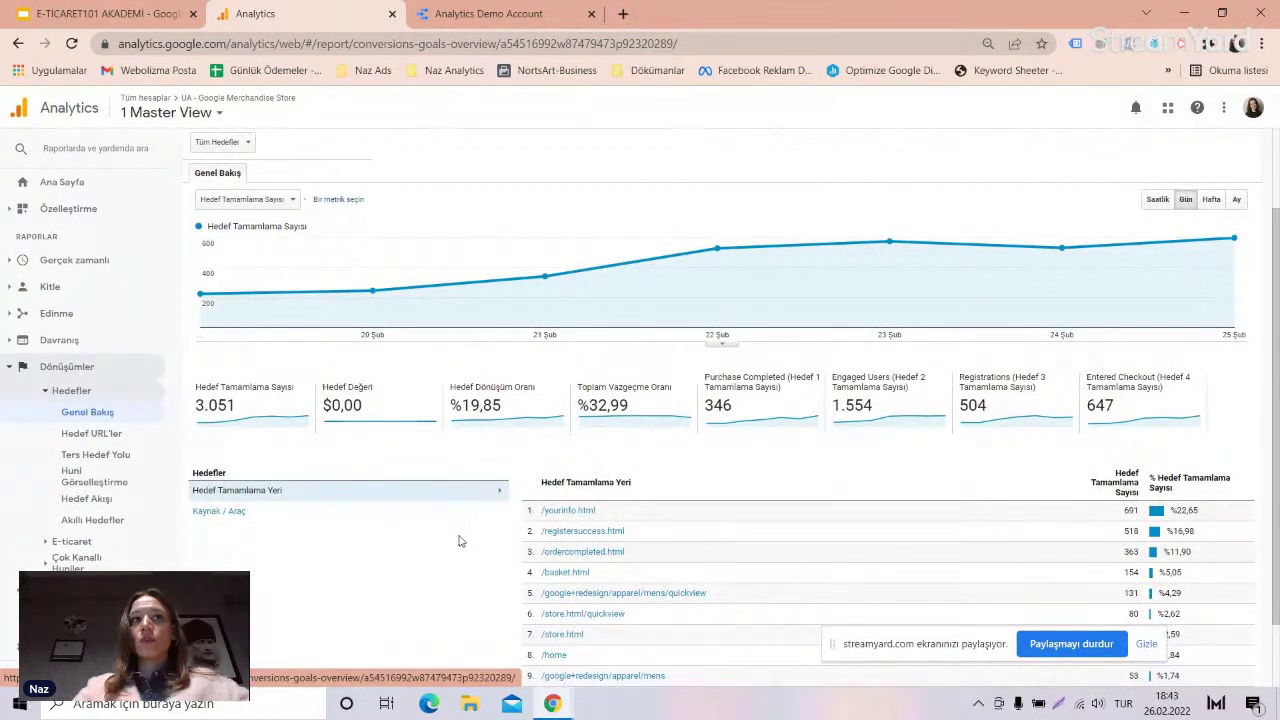
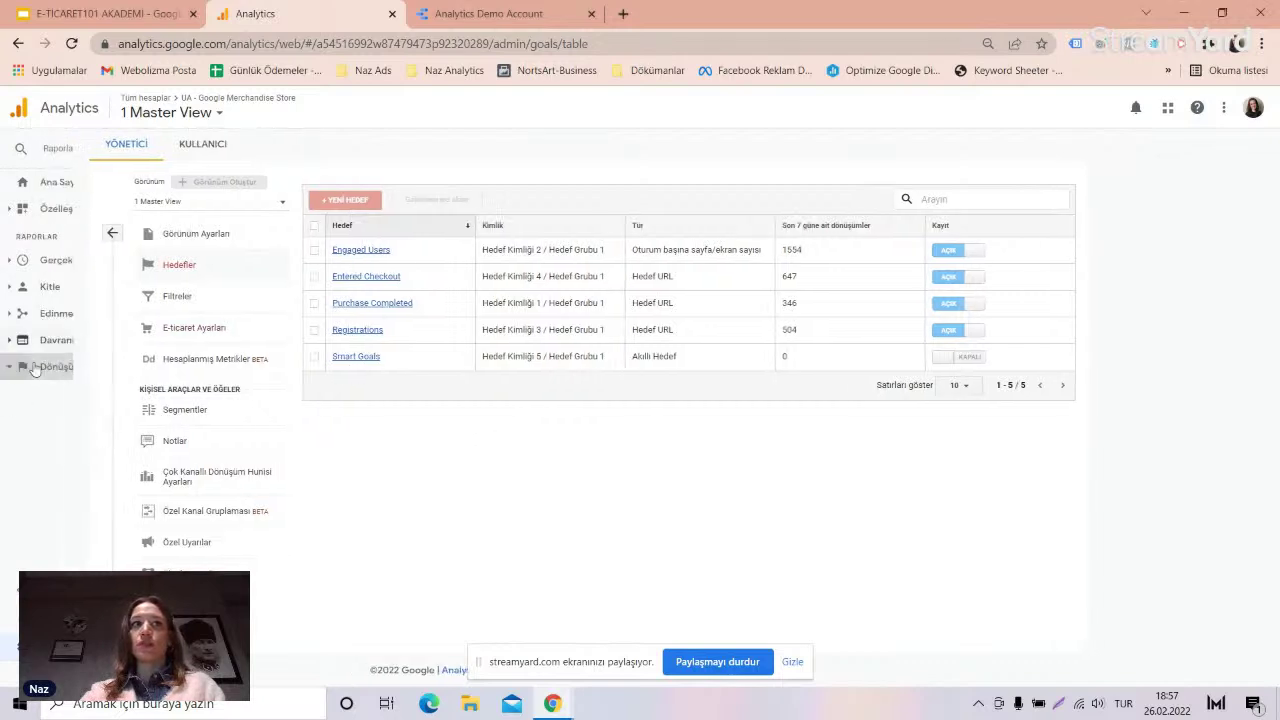
- Return to the Hedefler Genel Bakış report, and open the Kaynak/Aracı report in Edinme's Tüm Trafik group
{"action": "left_click", "coordinate": [22, 366]}
{"action": "left_click", "coordinate": [91, 419]}
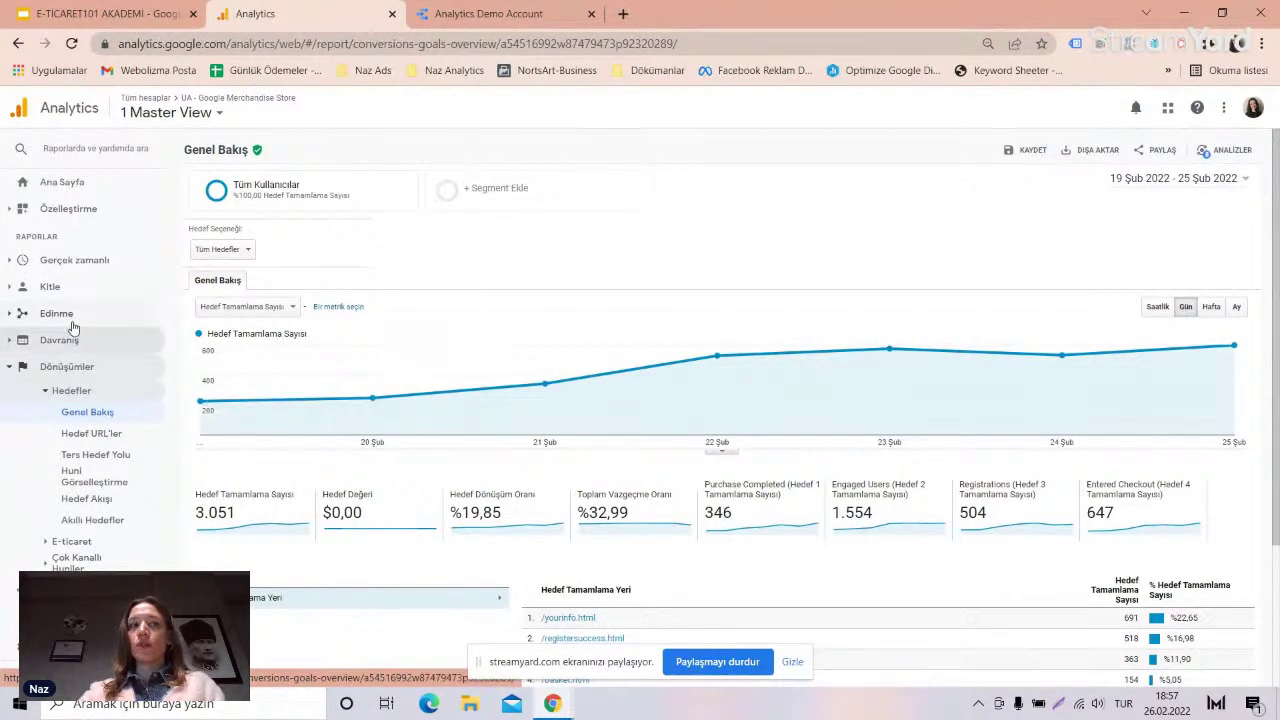
{"action": "left_click", "coordinate": [52, 314]}
{"action": "left_click", "coordinate": [80, 360]}
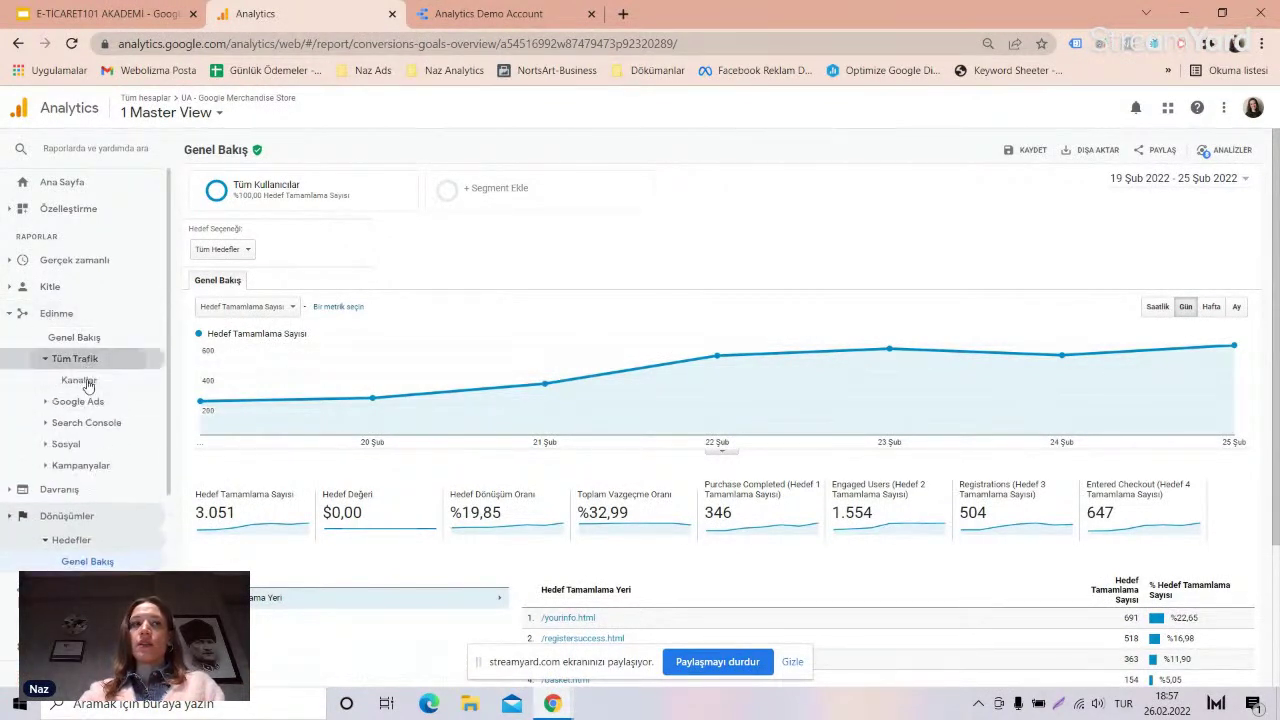
{"action": "left_click", "coordinate": [89, 422]}
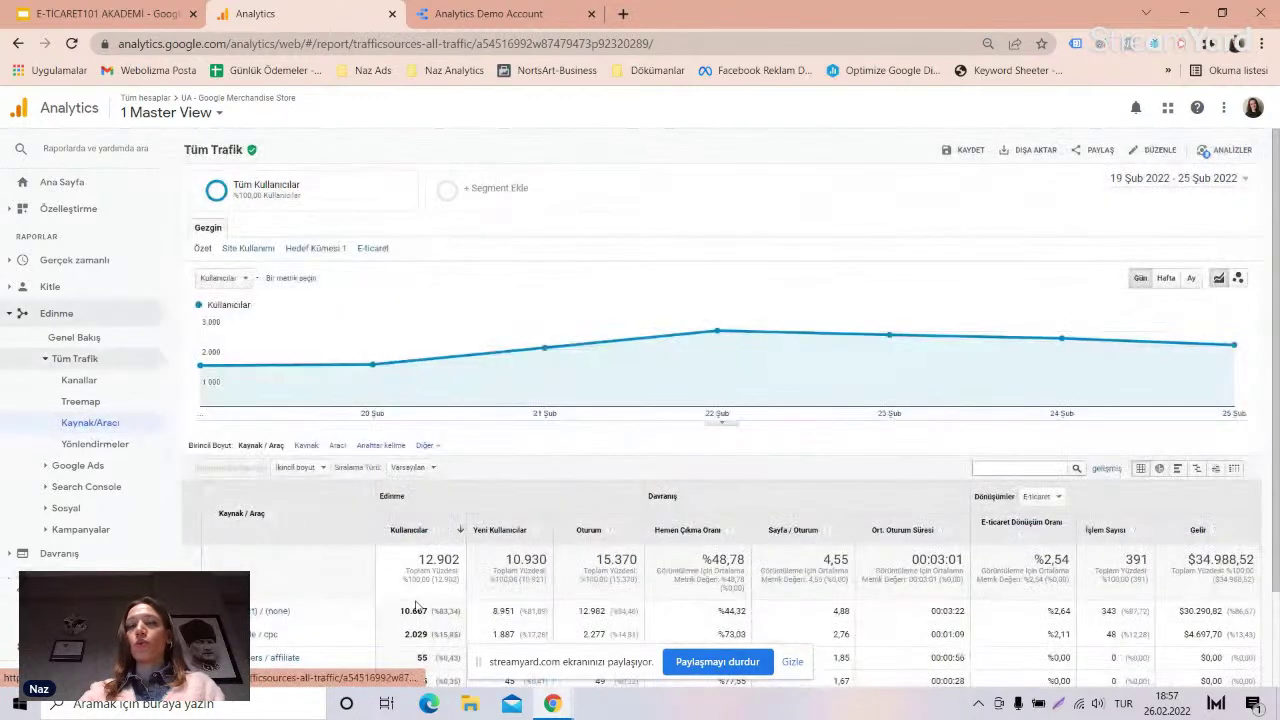
{"action": "scroll", "coordinate": [996, 551], "scroll_direction": "down", "scroll_amount": 1}
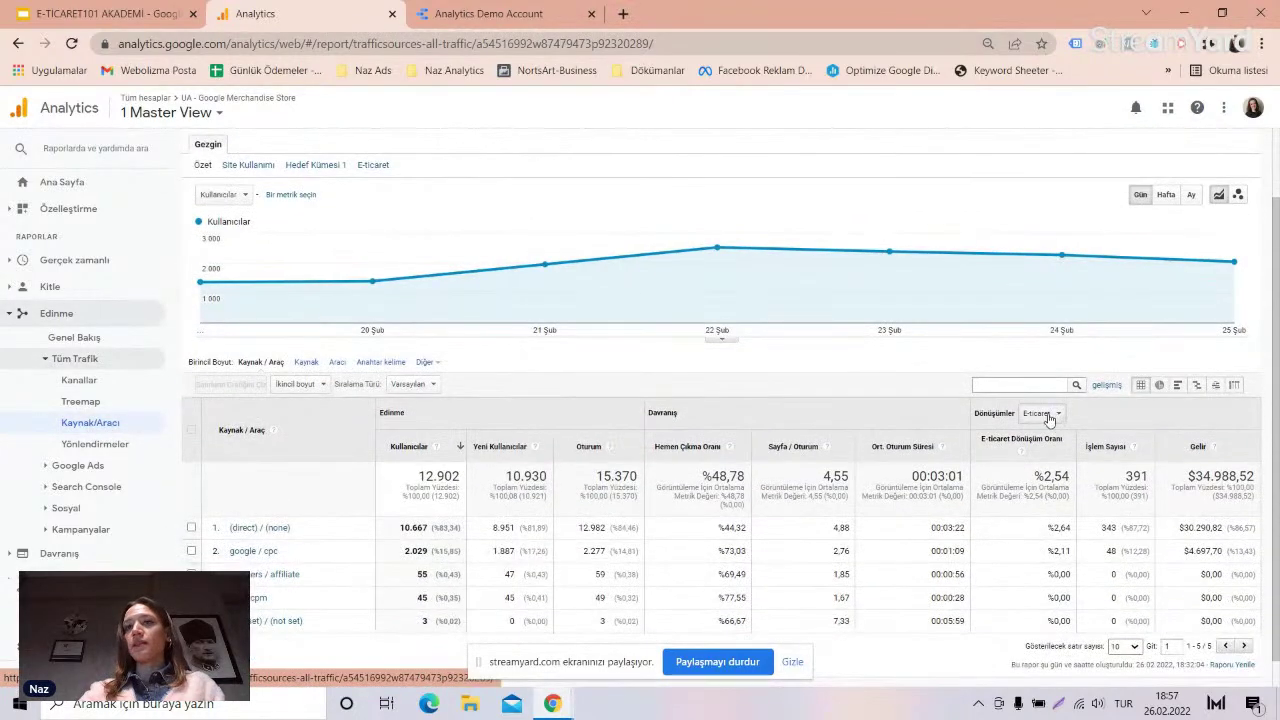
- Show the Dönüşümler columns of the Kaynak/Araç table for Hedef 1: Purchase Completed and for Hedef 2: Engaged Users
{"action": "left_click", "coordinate": [1048, 418]}
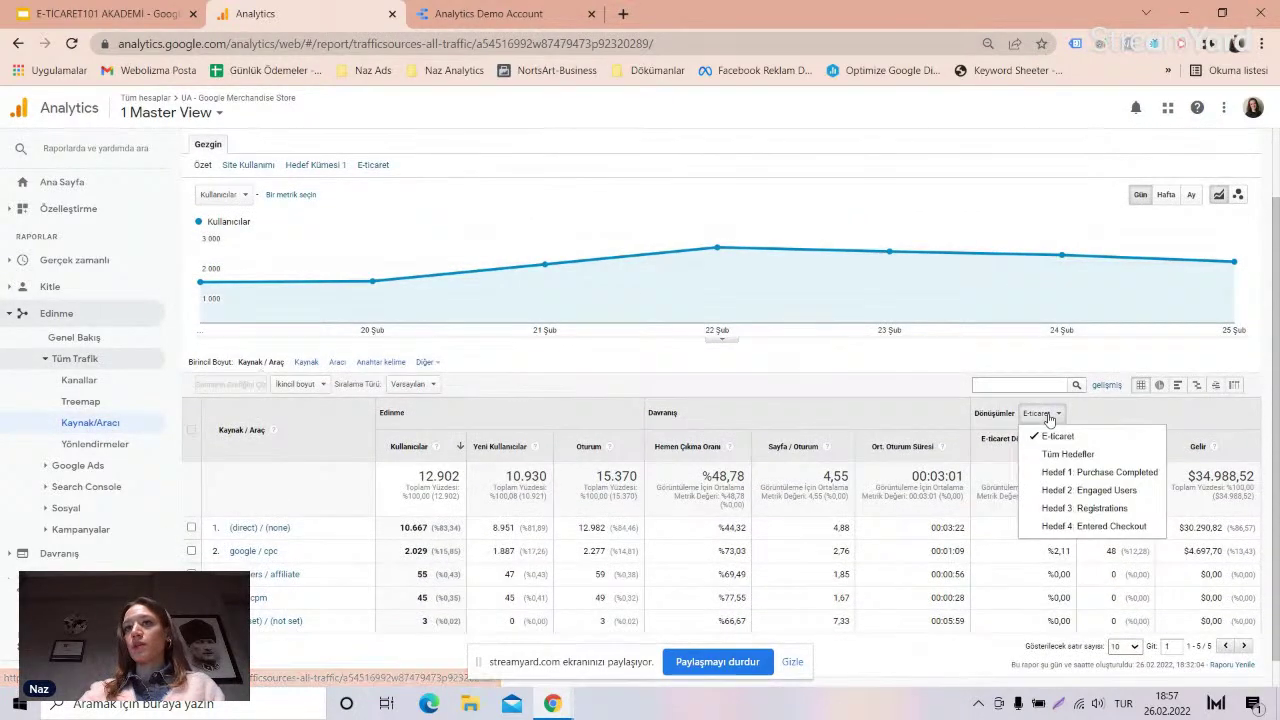
{"action": "left_click", "coordinate": [1068, 473]}
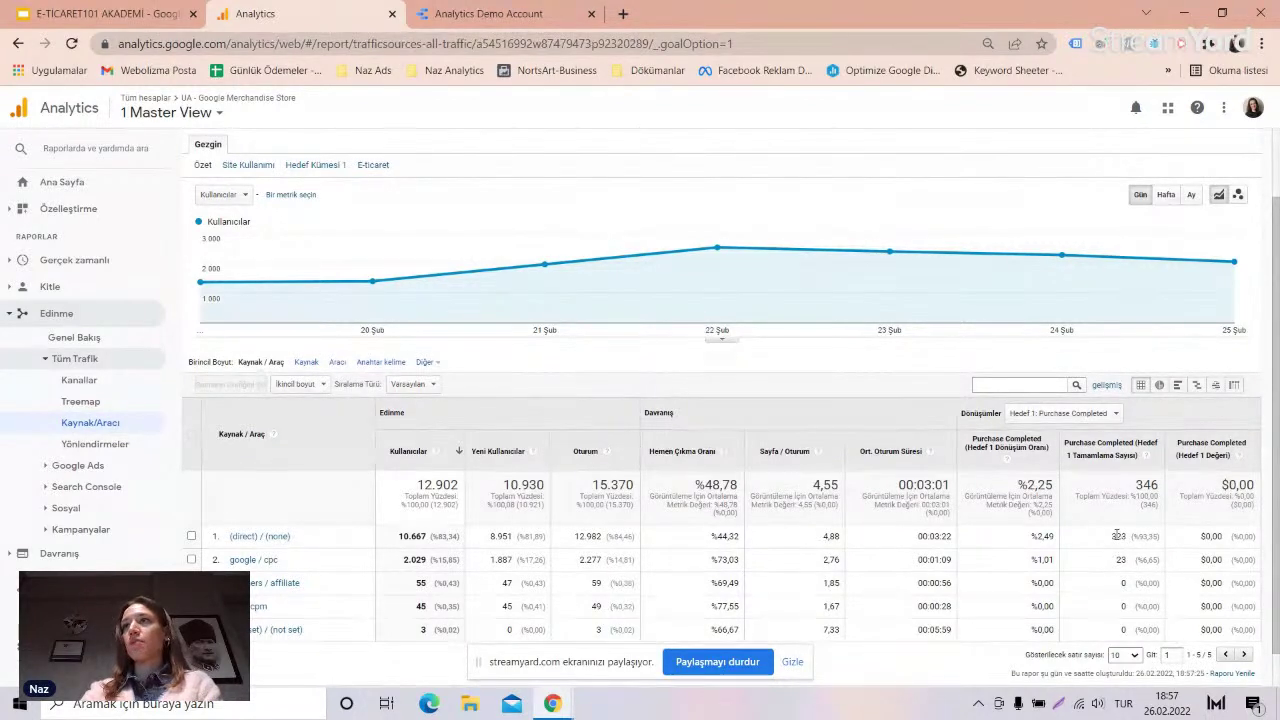
{"action": "left_click", "coordinate": [1063, 413]}
{"action": "left_click", "coordinate": [1066, 491]}
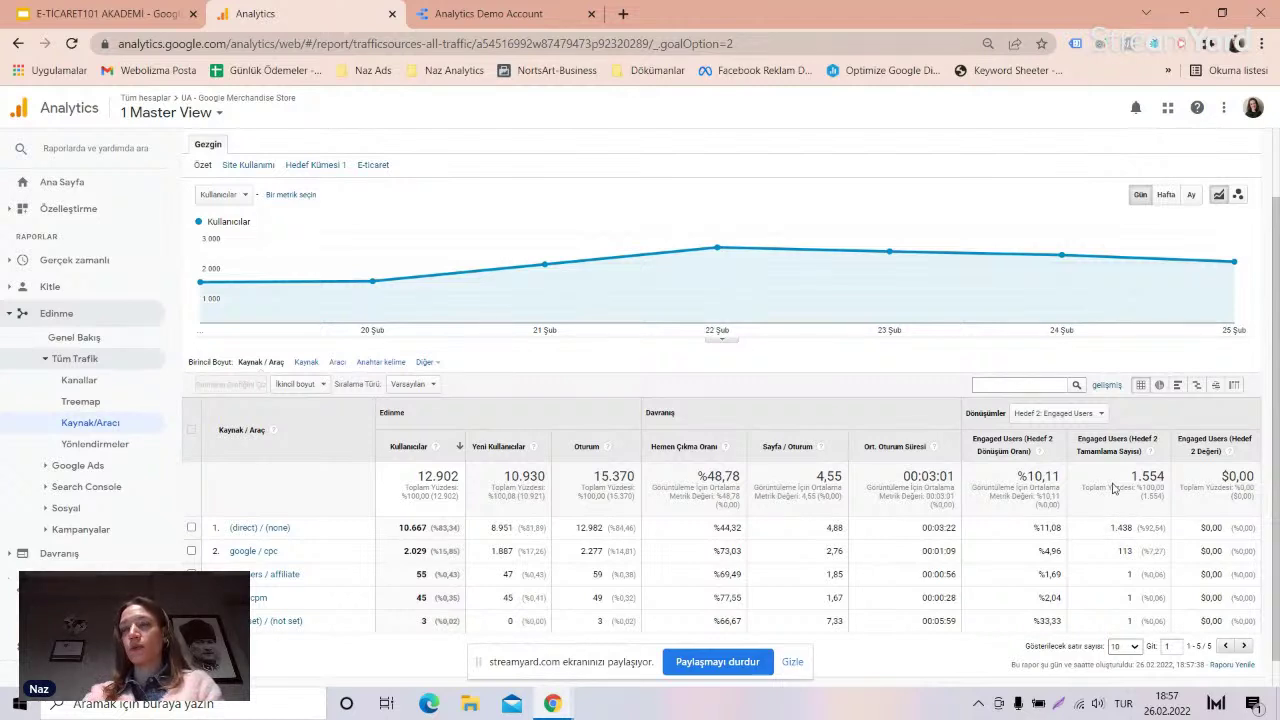
- Collapse Edinme, reopen the Hedefler Genel Bakış report under Dönüşümler, and review the Engaged Users metrics and completion locations
{"action": "left_click", "coordinate": [38, 316]}
{"action": "left_click", "coordinate": [48, 367]}
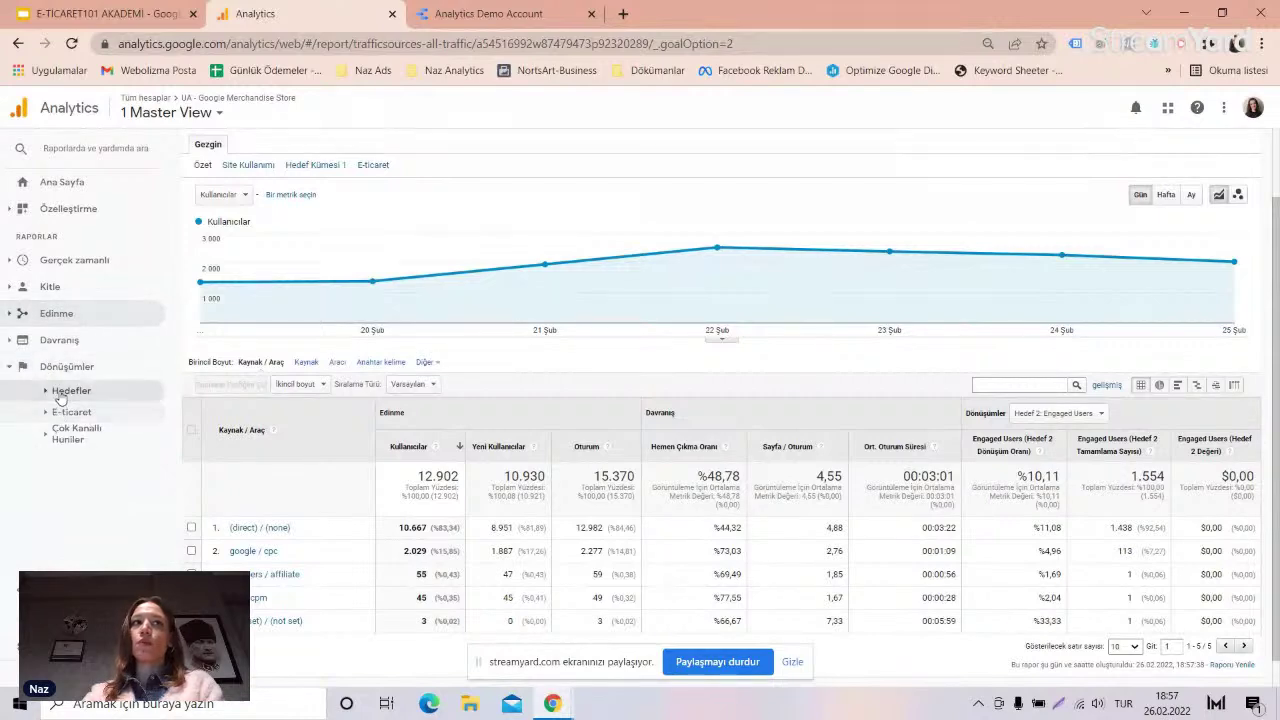
{"action": "left_click", "coordinate": [76, 414]}
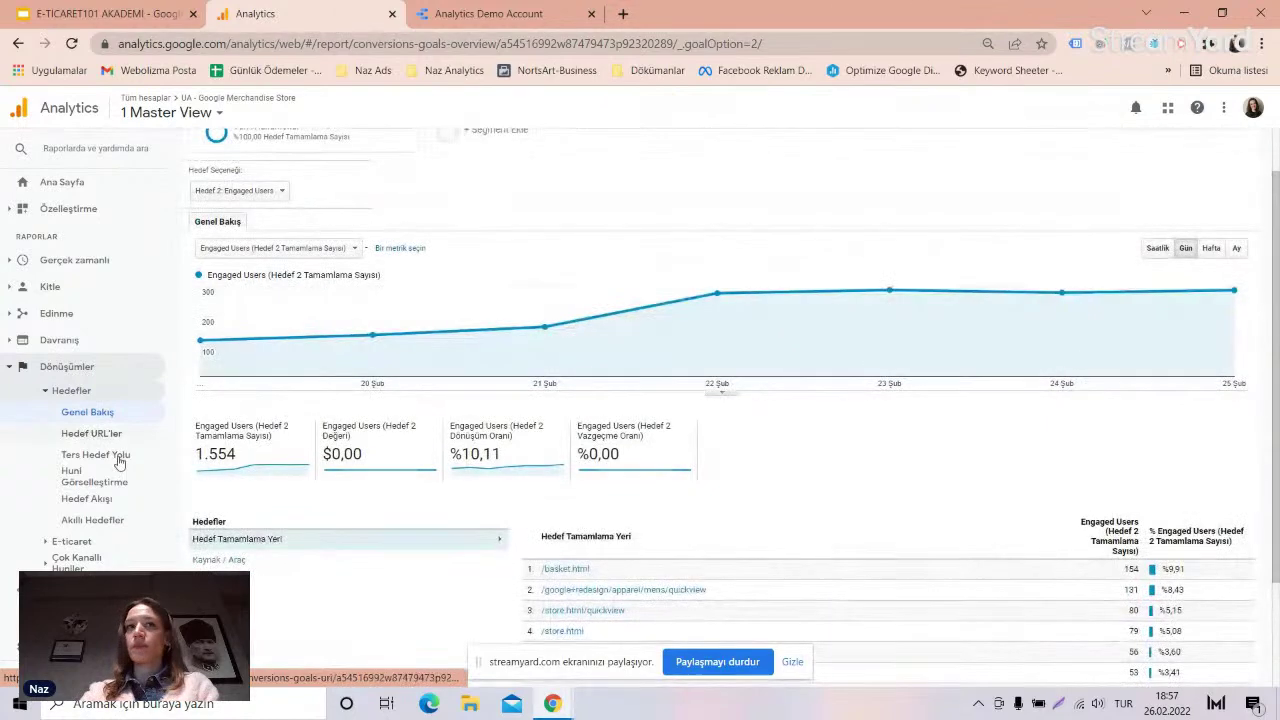
{"action": "scroll", "coordinate": [510, 555], "scroll_direction": "down", "scroll_amount": 3}
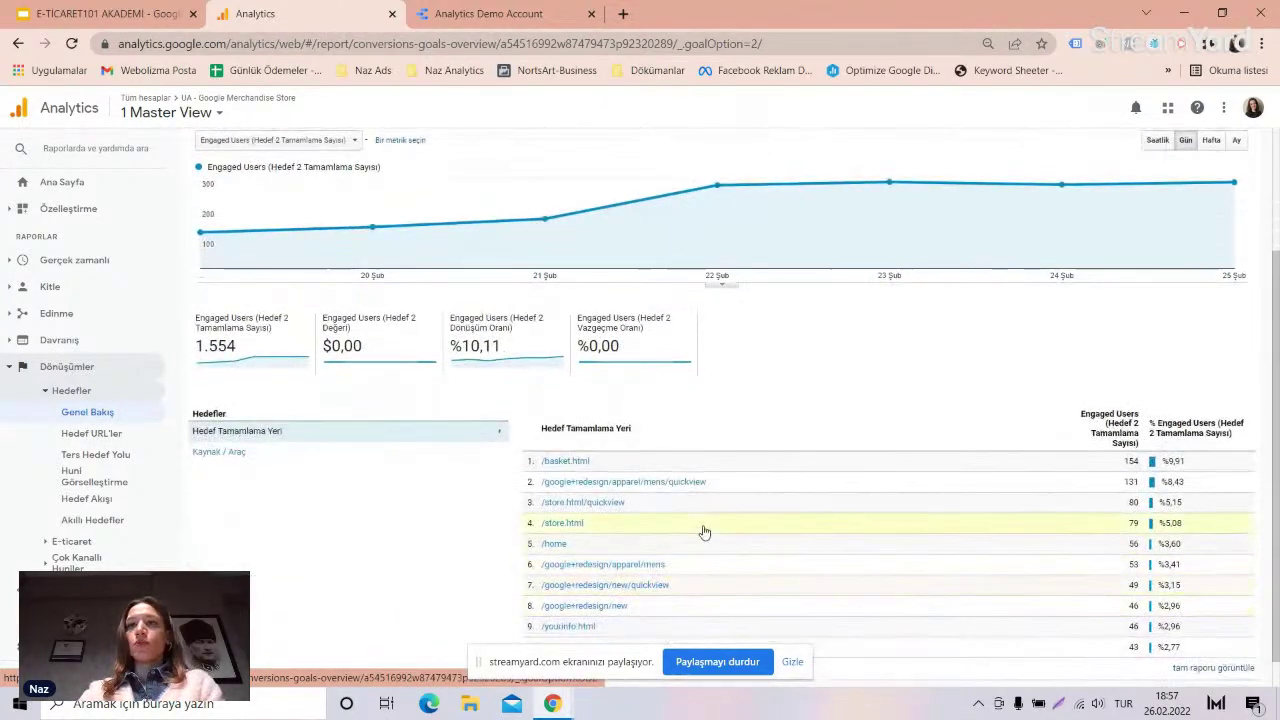
{"action": "scroll", "coordinate": [709, 515], "scroll_direction": "up", "scroll_amount": 3}
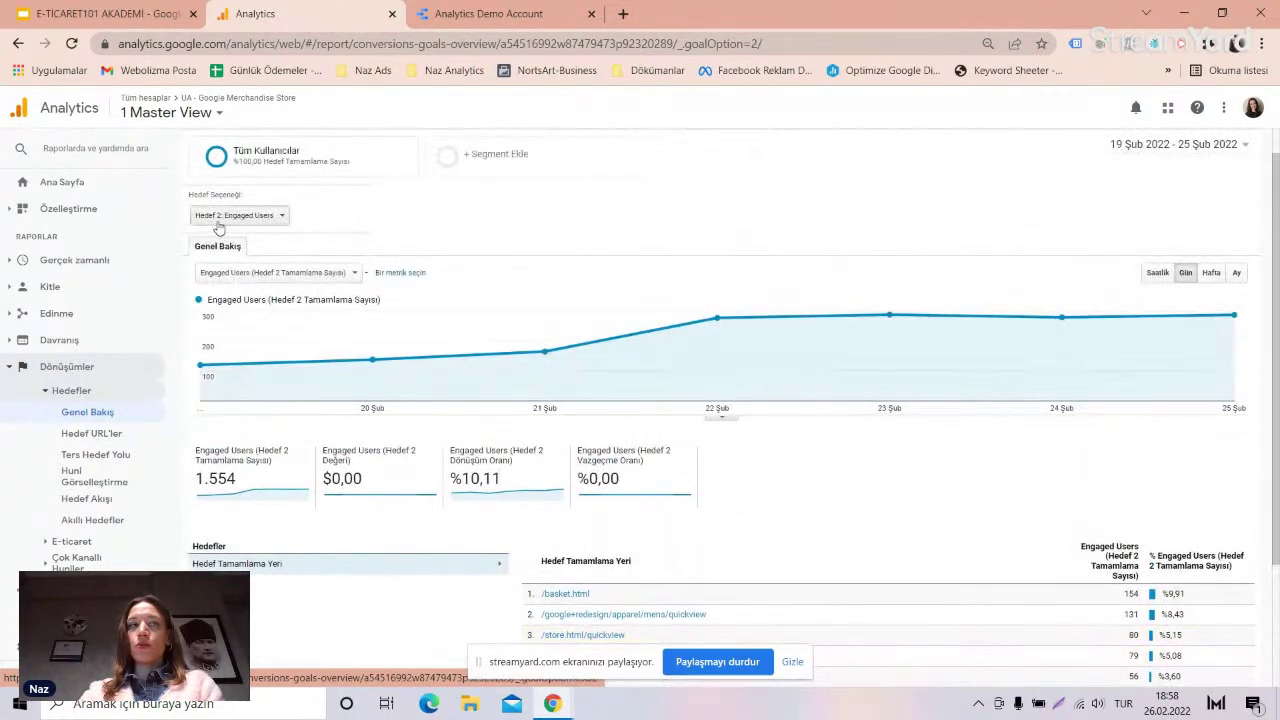
- Set the overview's Hedef Seçeneği to Tüm Hedefler and examine the daily goal completions on the chart
{"action": "left_click", "coordinate": [238, 215]}
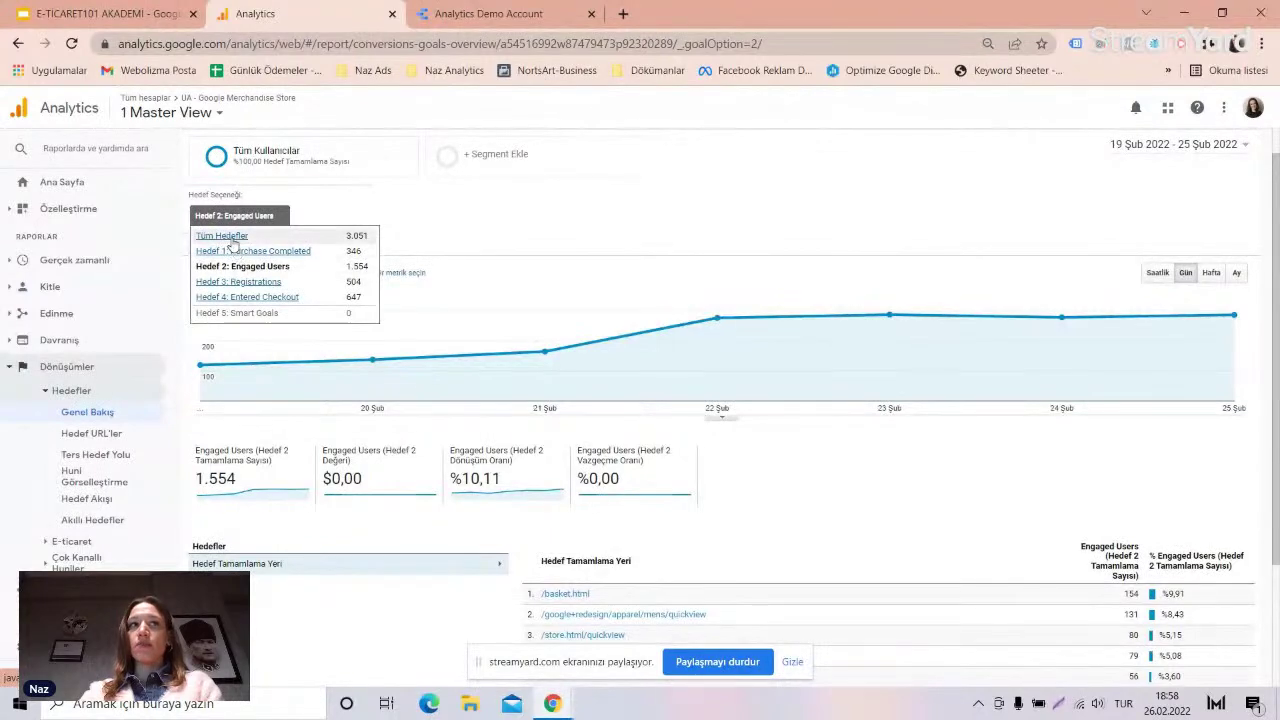
{"action": "left_click", "coordinate": [226, 236]}
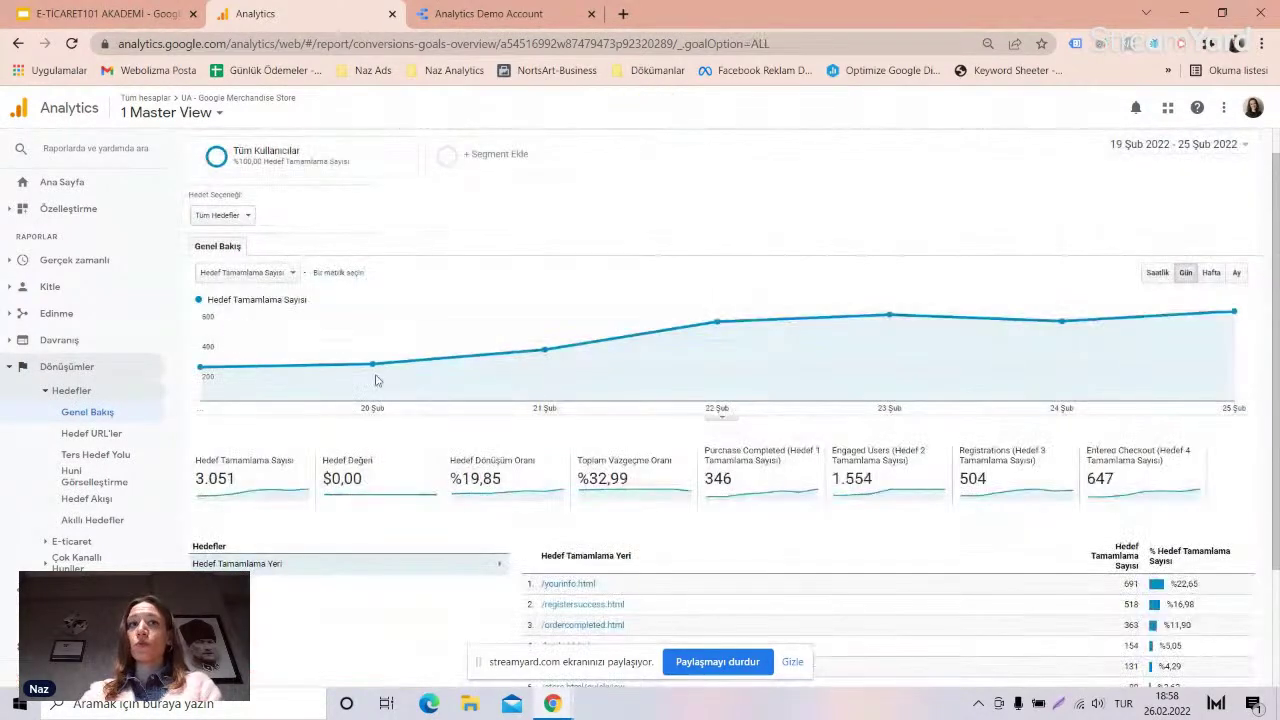
{"action": "scroll", "coordinate": [440, 418], "scroll_direction": "down", "scroll_amount": 2}
{"action": "scroll", "coordinate": [440, 418], "scroll_direction": "up", "scroll_amount": 2}
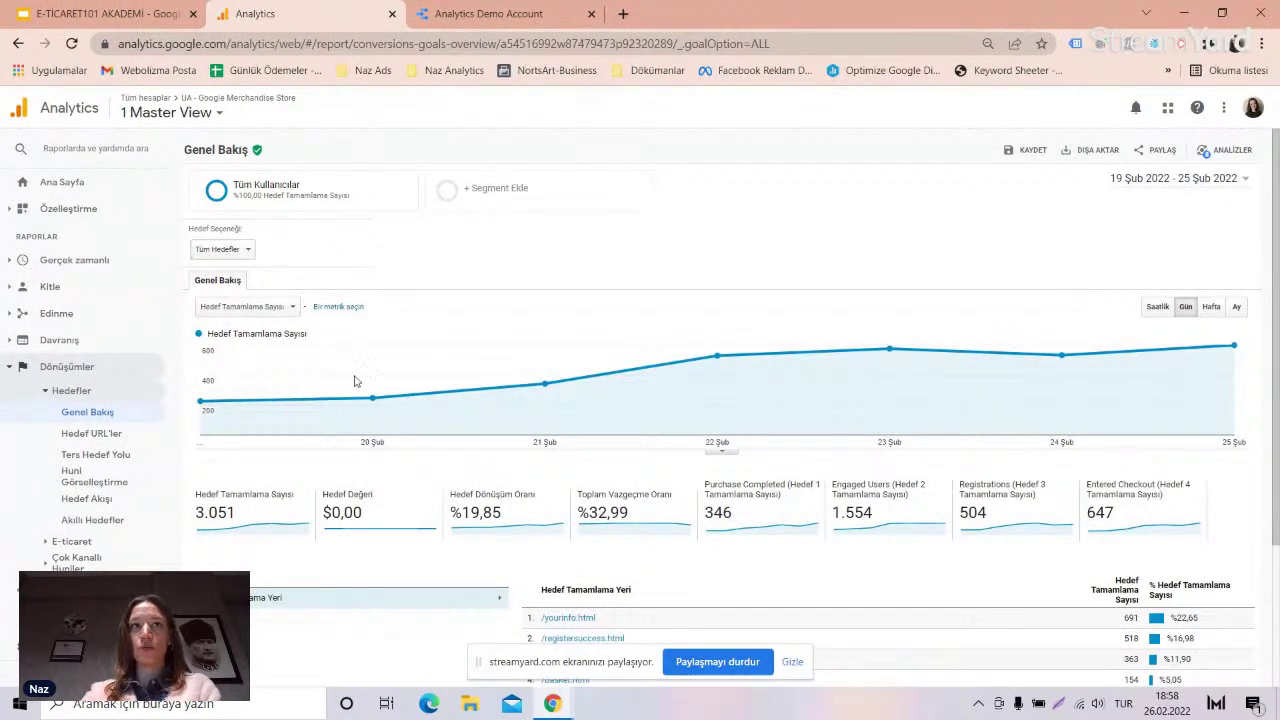
{"action": "mouse_move", "coordinate": [326, 425]}
{"action": "mouse_move", "coordinate": [224, 434]}
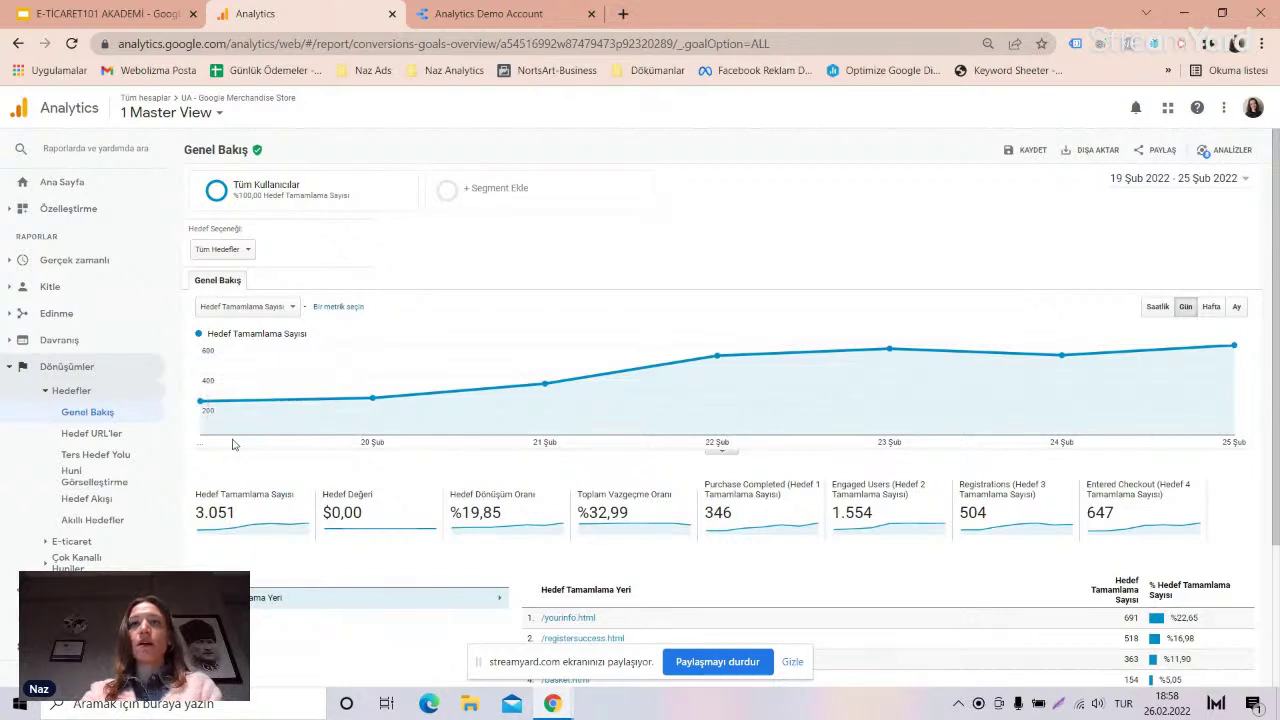
{"action": "mouse_move", "coordinate": [700, 371]}
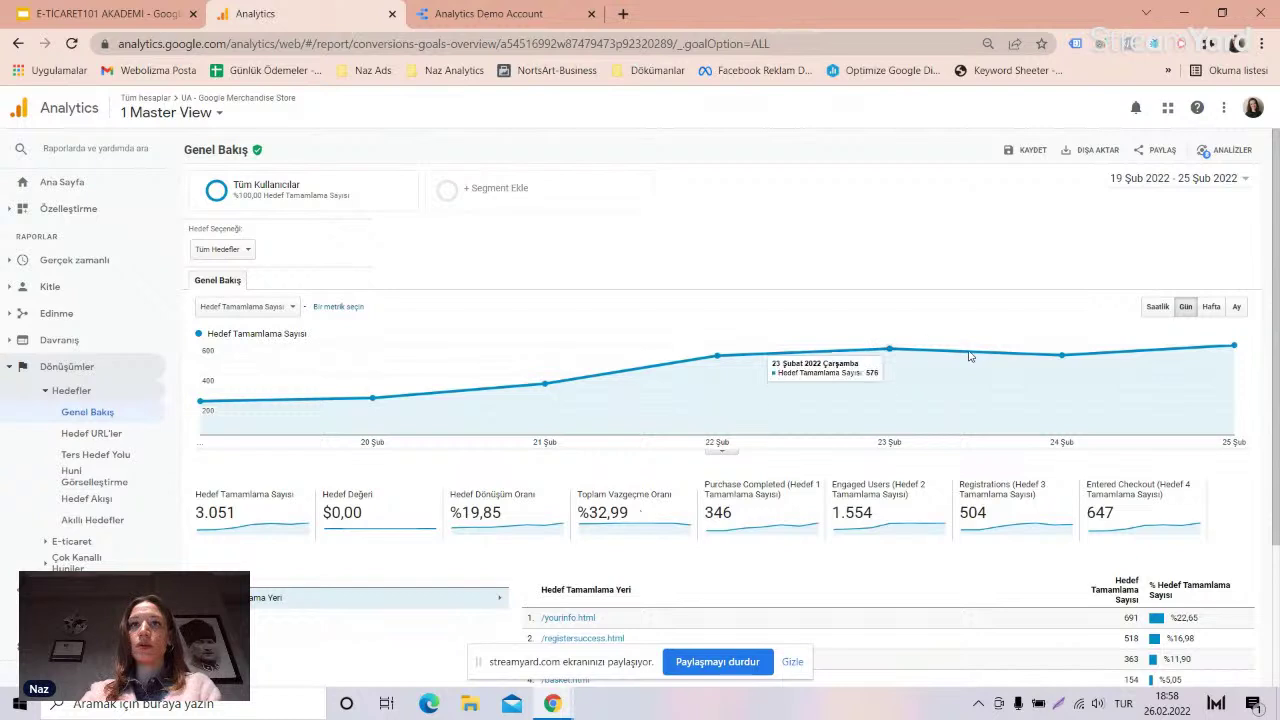
{"action": "mouse_move", "coordinate": [541, 390]}
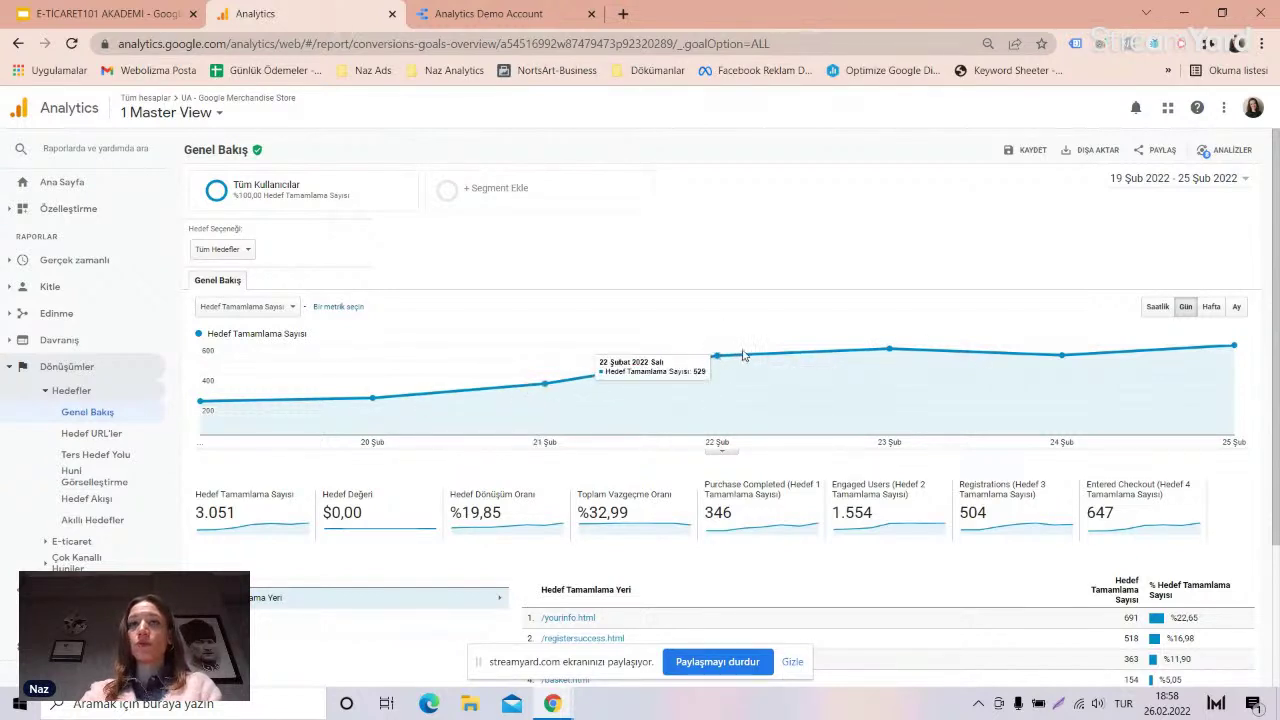
{"action": "mouse_move", "coordinate": [570, 412]}
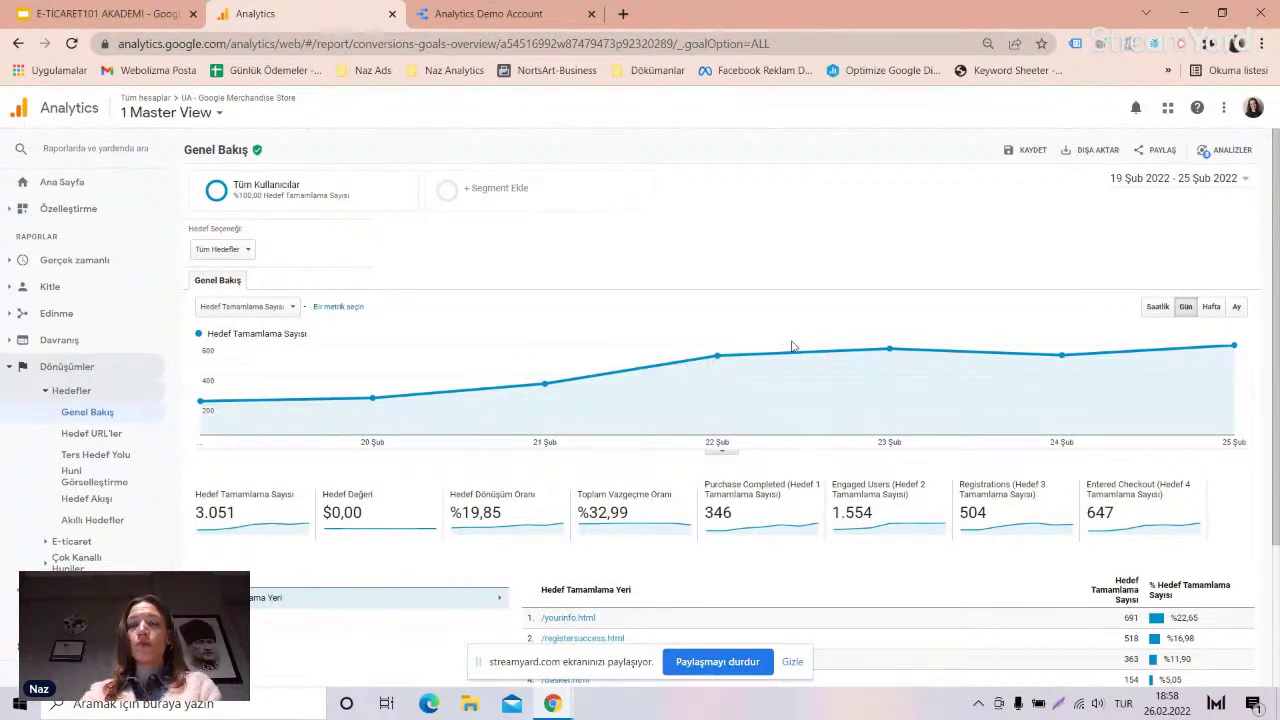
- Look through the goal metrics available for the overview chart without choosing a different one
{"action": "left_click", "coordinate": [240, 307]}
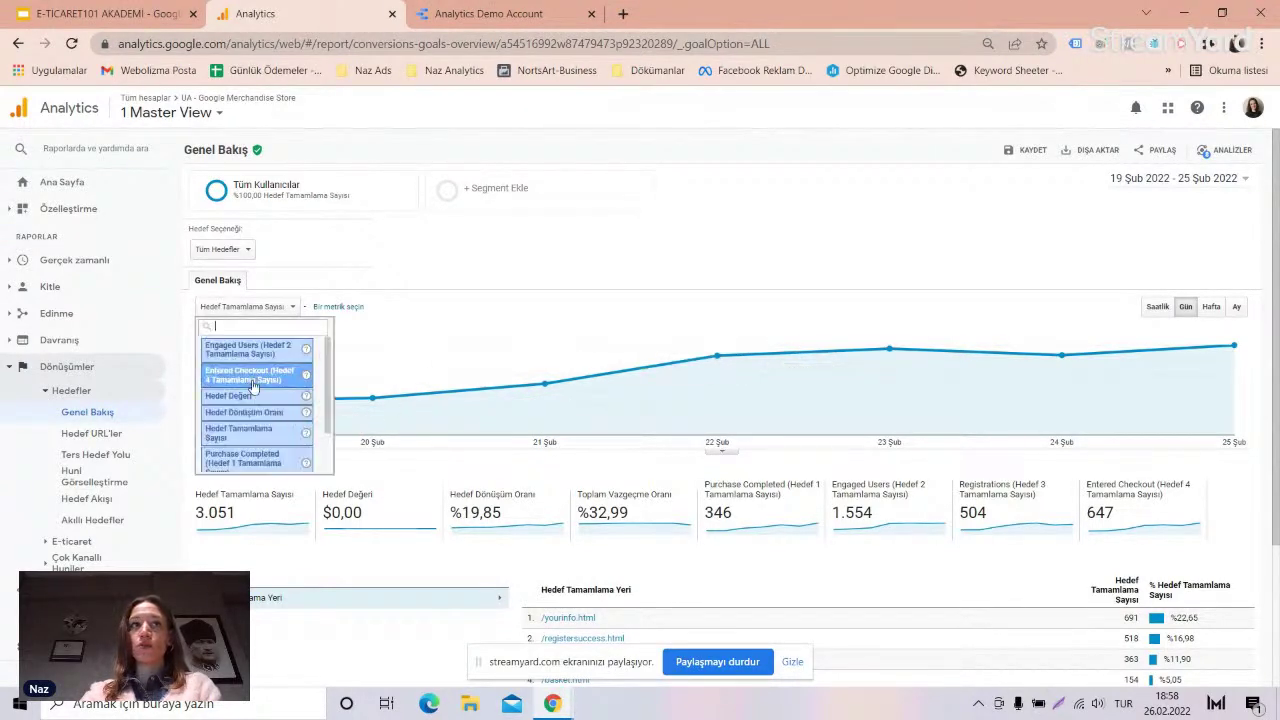
{"action": "scroll", "coordinate": [235, 390], "scroll_direction": "down", "scroll_amount": 4}
{"action": "scroll", "coordinate": [230, 370], "scroll_direction": "up", "scroll_amount": 5}
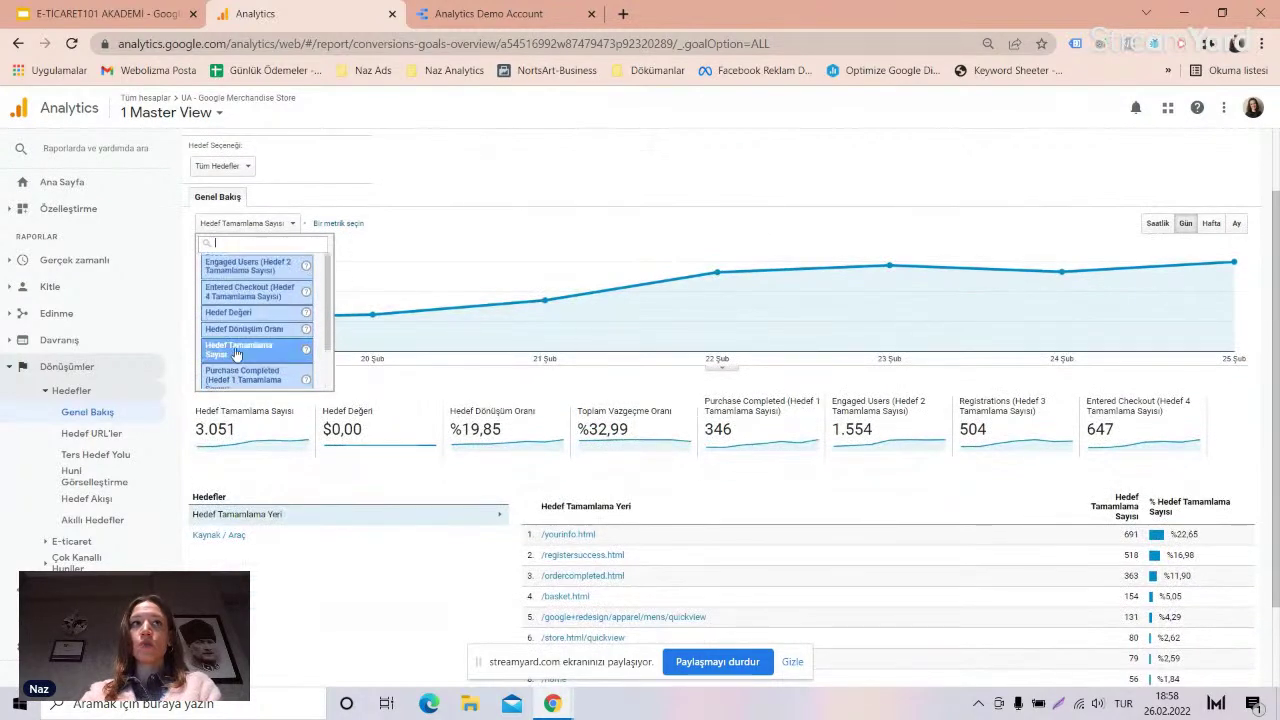
{"action": "left_click", "coordinate": [367, 344]}
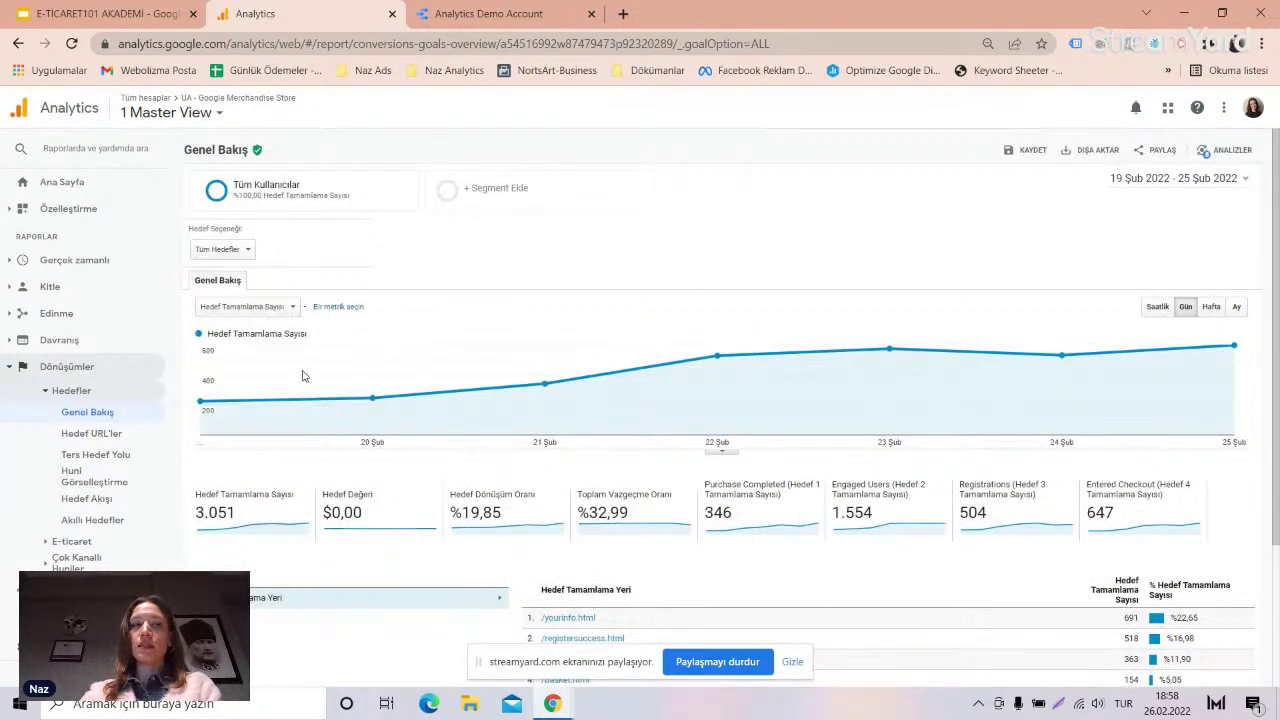
- Open the Hedef URL'ler report and switch its chart to the Hafta interval
{"action": "left_click", "coordinate": [110, 440]}
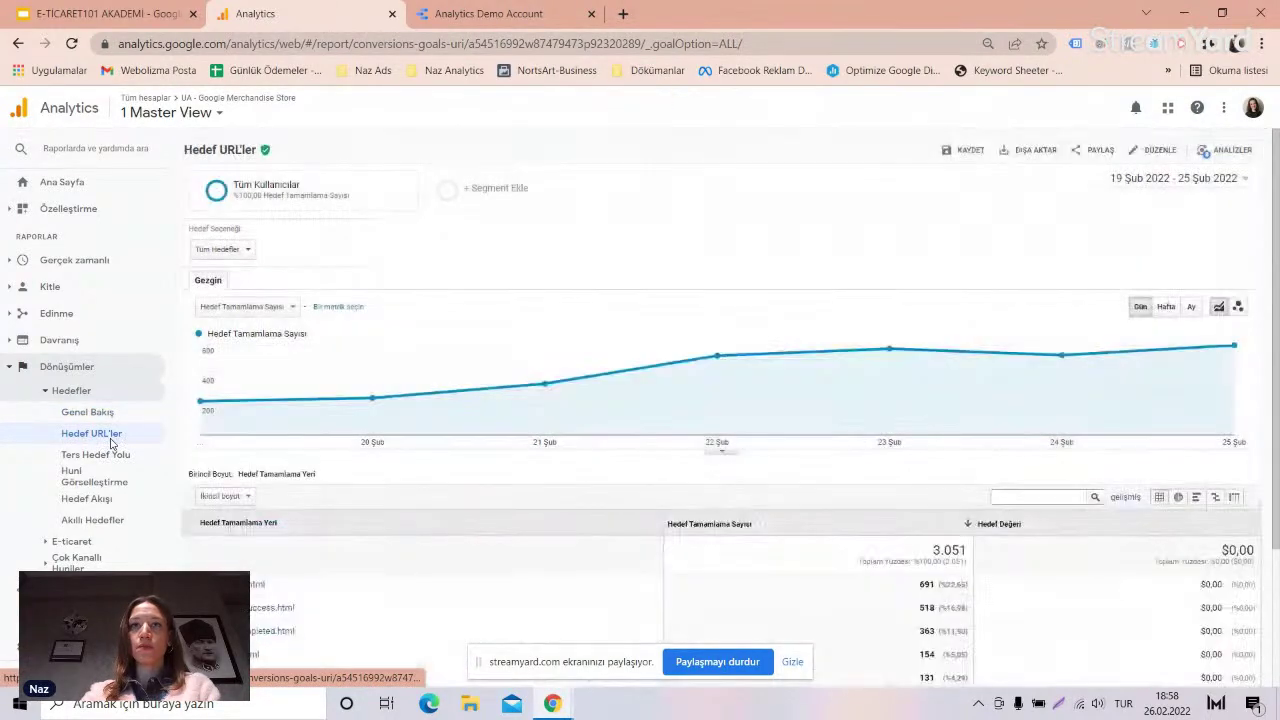
{"action": "scroll", "coordinate": [1005, 287], "scroll_direction": "down", "scroll_amount": 2}
{"action": "scroll", "coordinate": [1005, 287], "scroll_direction": "up", "scroll_amount": 2}
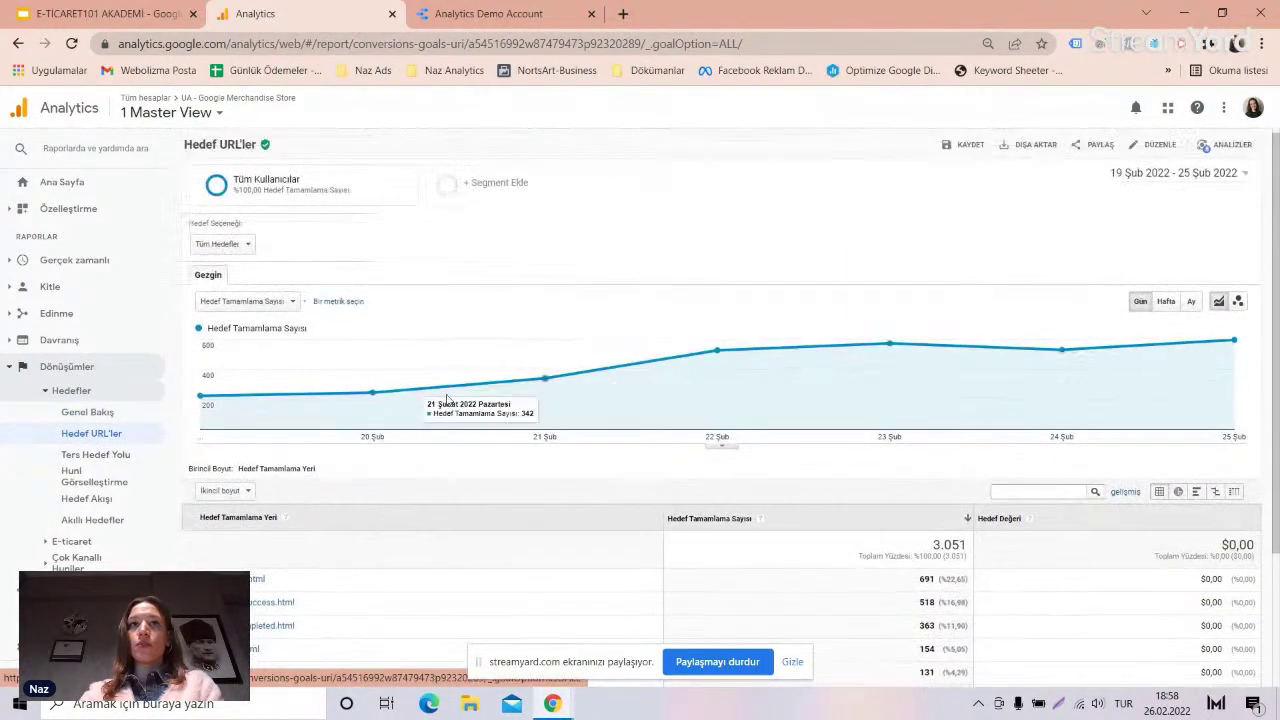
{"action": "left_click", "coordinate": [1141, 308]}
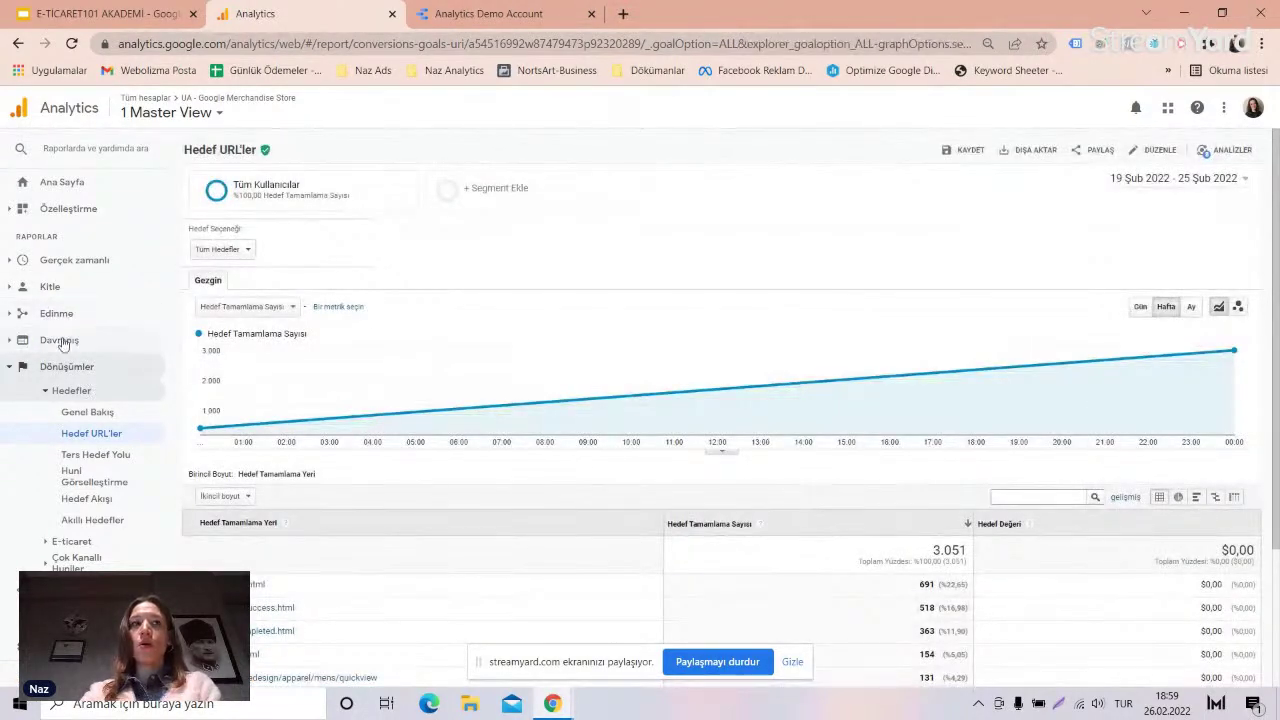
- Open the Kaynak/Aracı report under Edinme's Tüm Trafik and review goal conversions by traffic source
{"action": "left_click", "coordinate": [58, 314]}
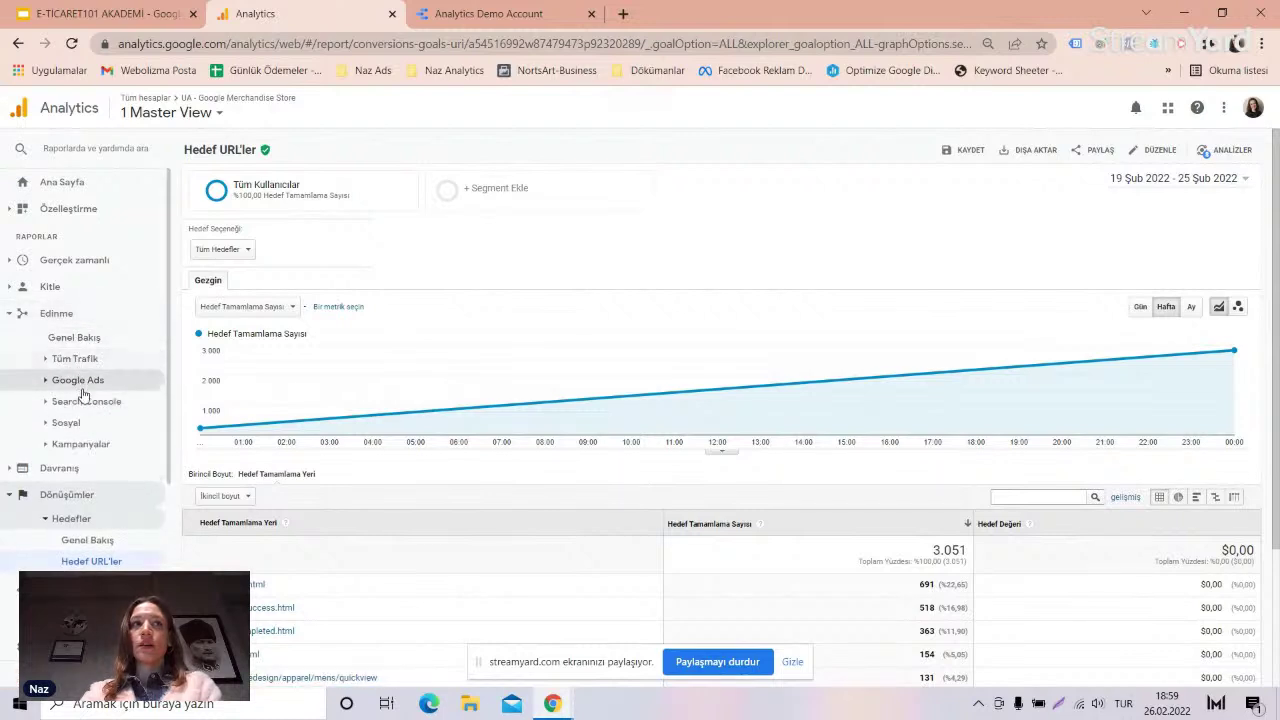
{"action": "left_click", "coordinate": [66, 360]}
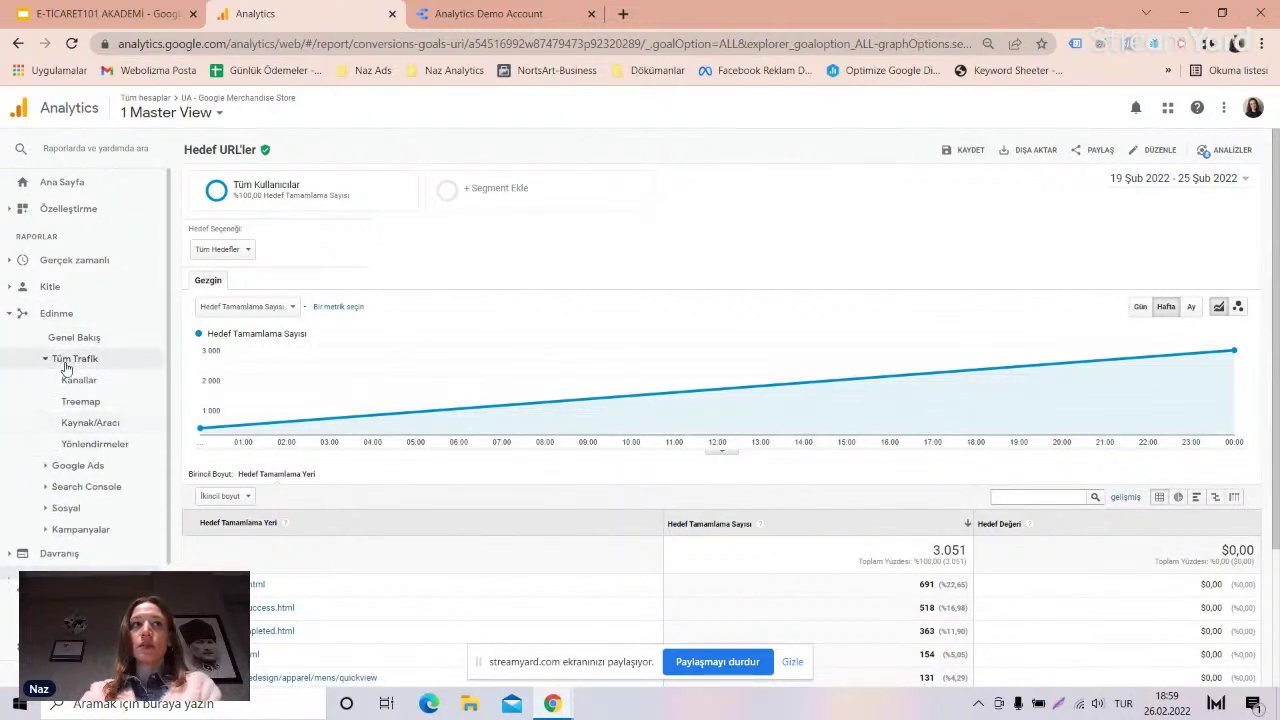
{"action": "left_click", "coordinate": [88, 422]}
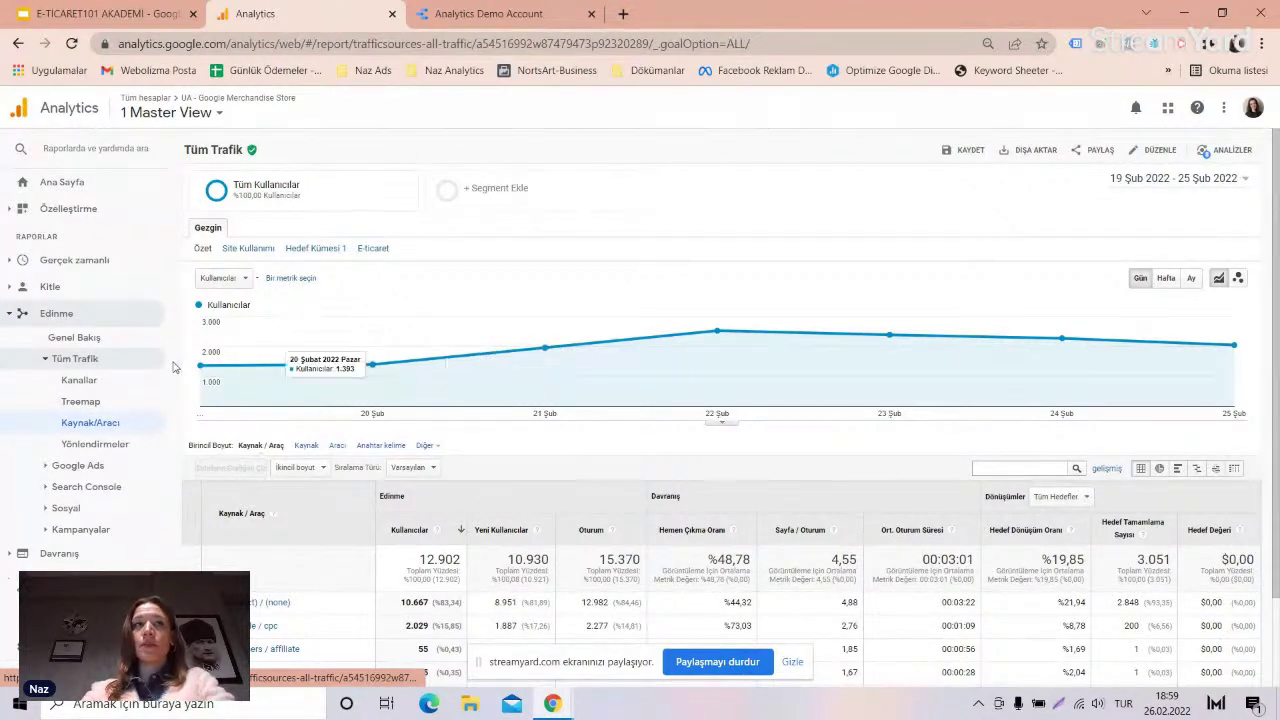
{"action": "scroll", "coordinate": [72, 311], "scroll_direction": "down", "scroll_amount": 1}
- Collapse Edinme, open the Ters Hedef Yolu report under Dönüşümler's Hedefler, and set its Hedef Seçeneği to Hedef 1: Purchase Completed
{"action": "left_click", "coordinate": [70, 305]}
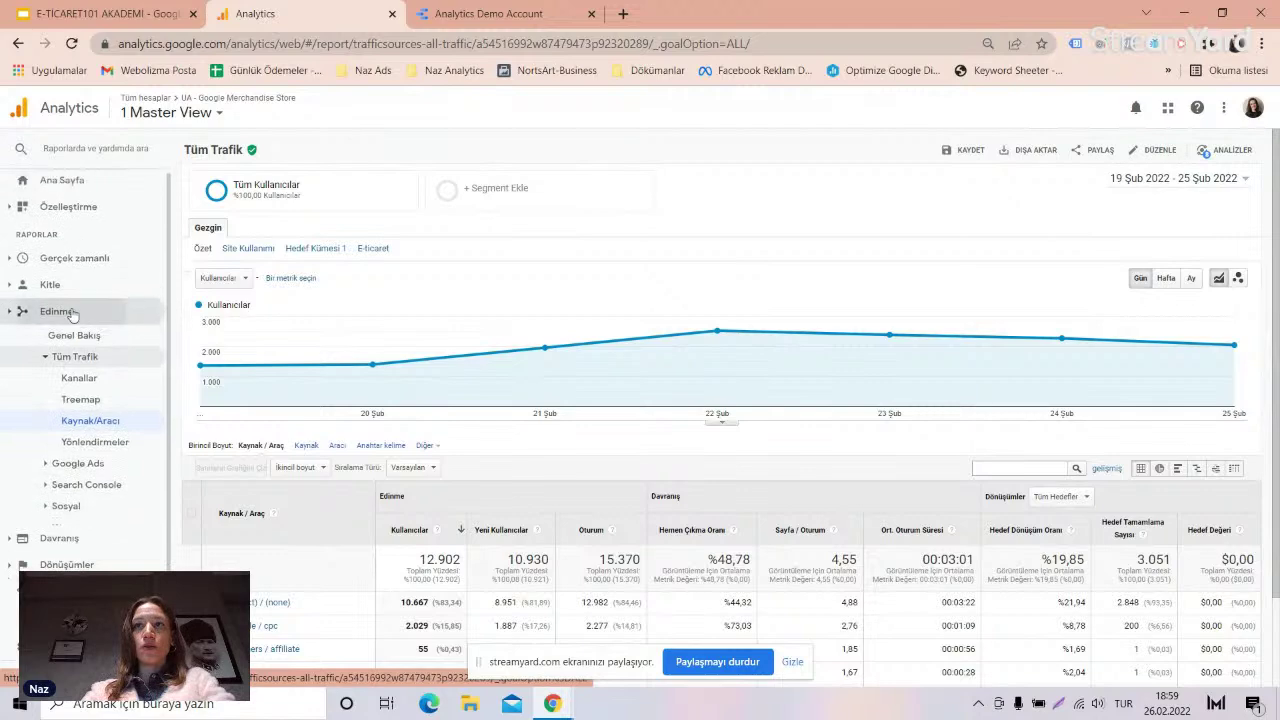
{"action": "left_click", "coordinate": [66, 367]}
{"action": "left_click", "coordinate": [70, 390]}
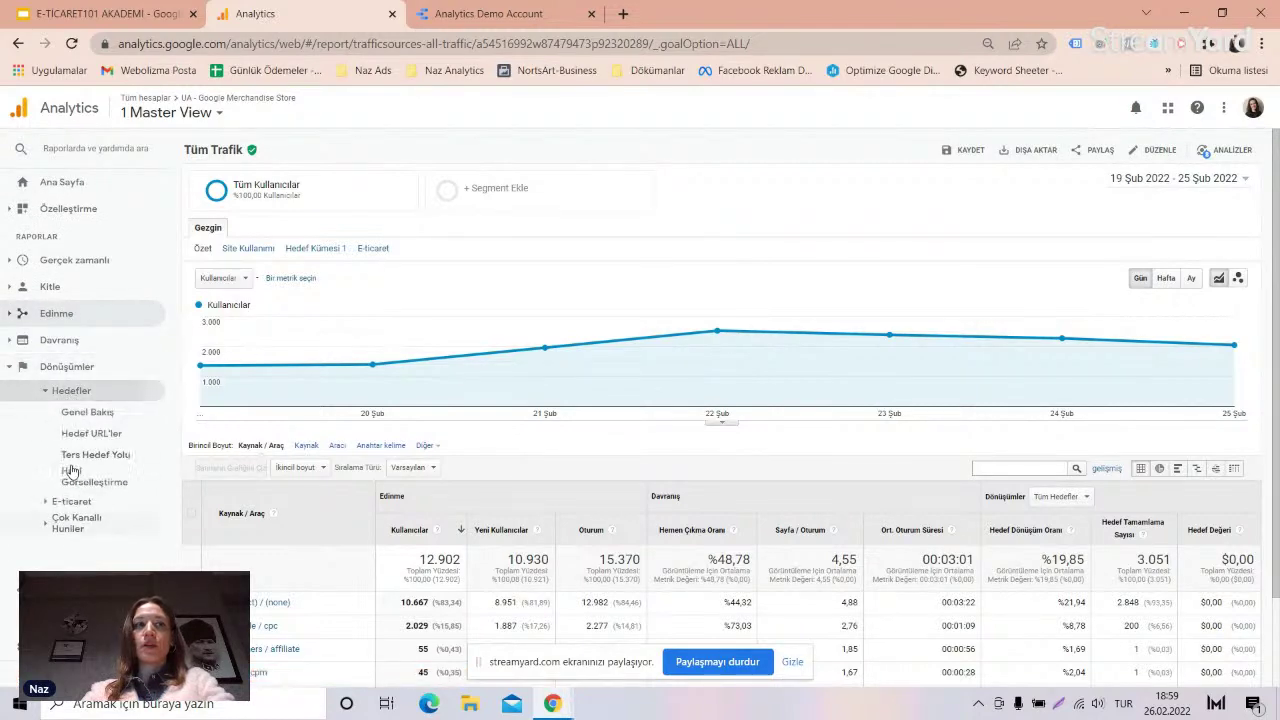
{"action": "left_click", "coordinate": [92, 454]}
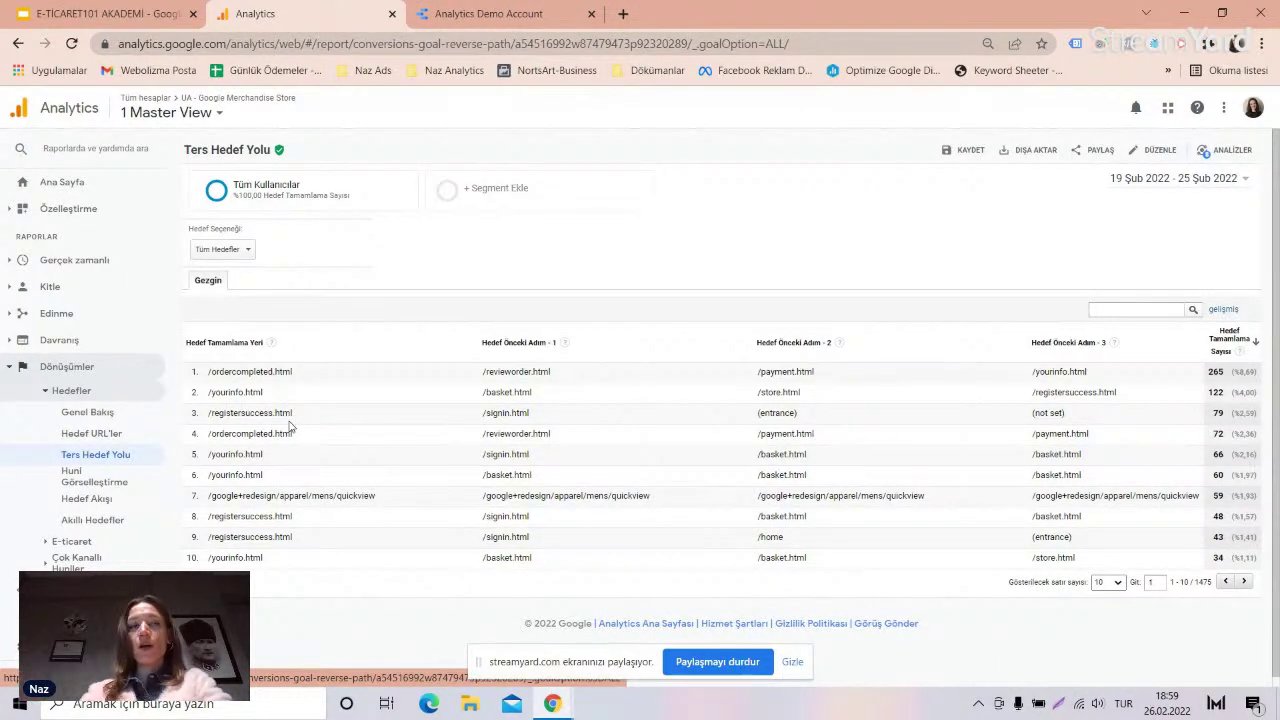
{"action": "left_click", "coordinate": [224, 251]}
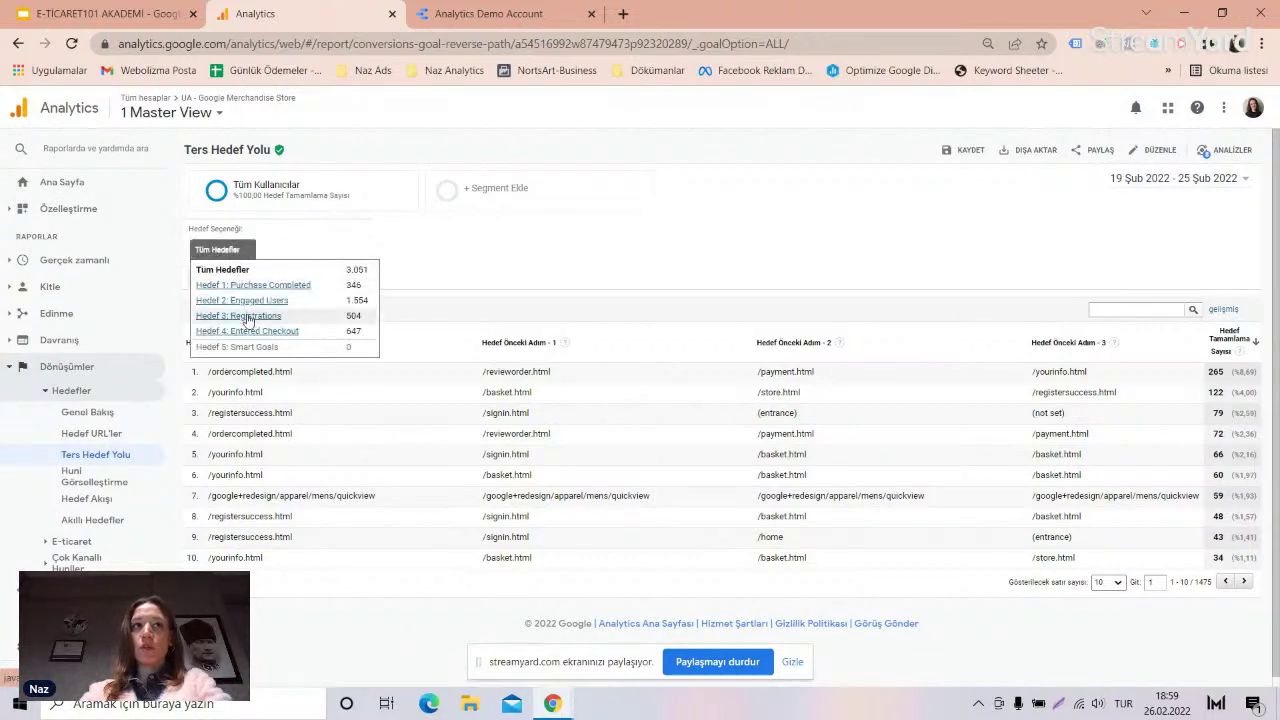
{"action": "left_click", "coordinate": [256, 291]}
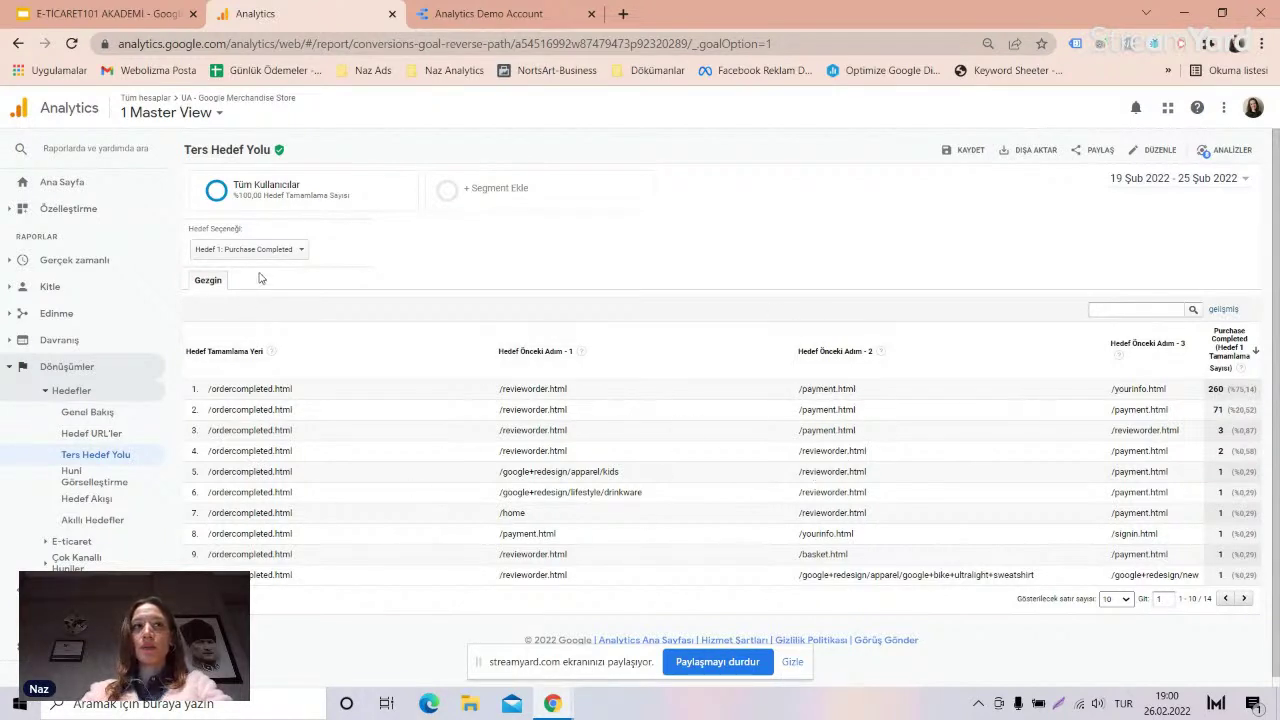
- Open the Huni Görselleştirme report and look over the Purchase Completed funnel from Cart to Review
{"action": "left_click", "coordinate": [133, 487]}
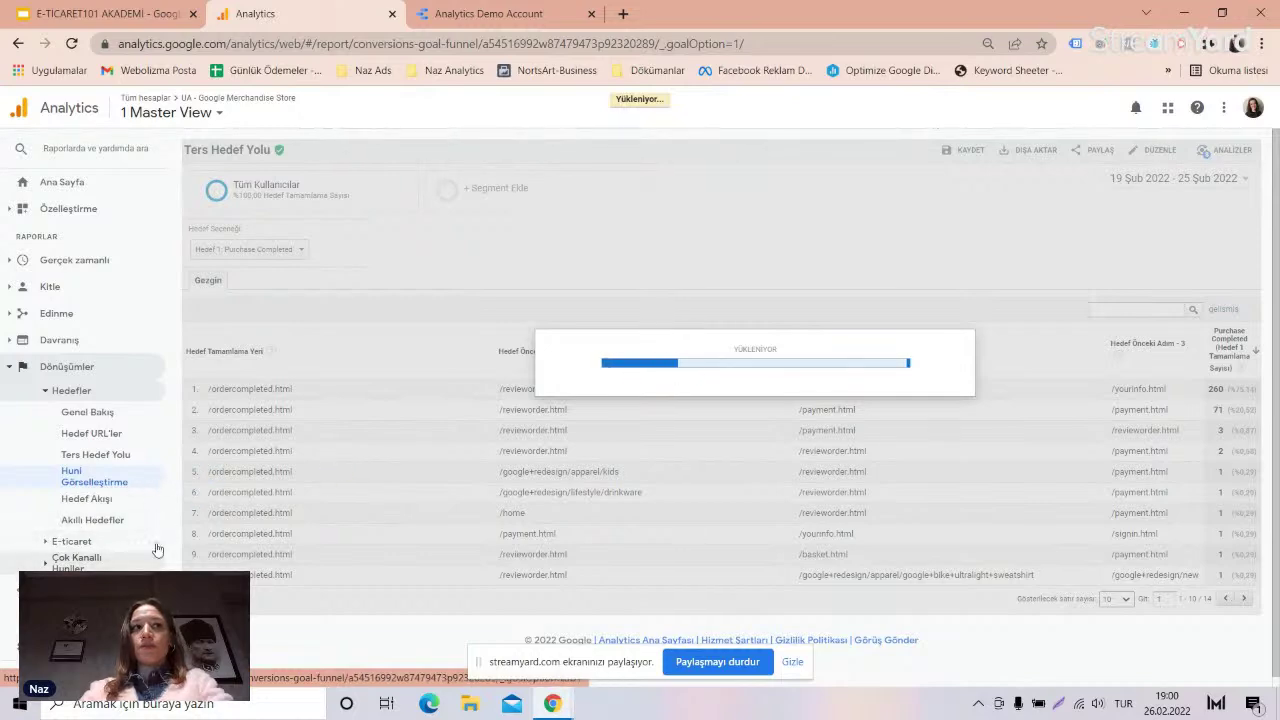
{"action": "scroll", "coordinate": [414, 457], "scroll_direction": "down", "scroll_amount": 3}
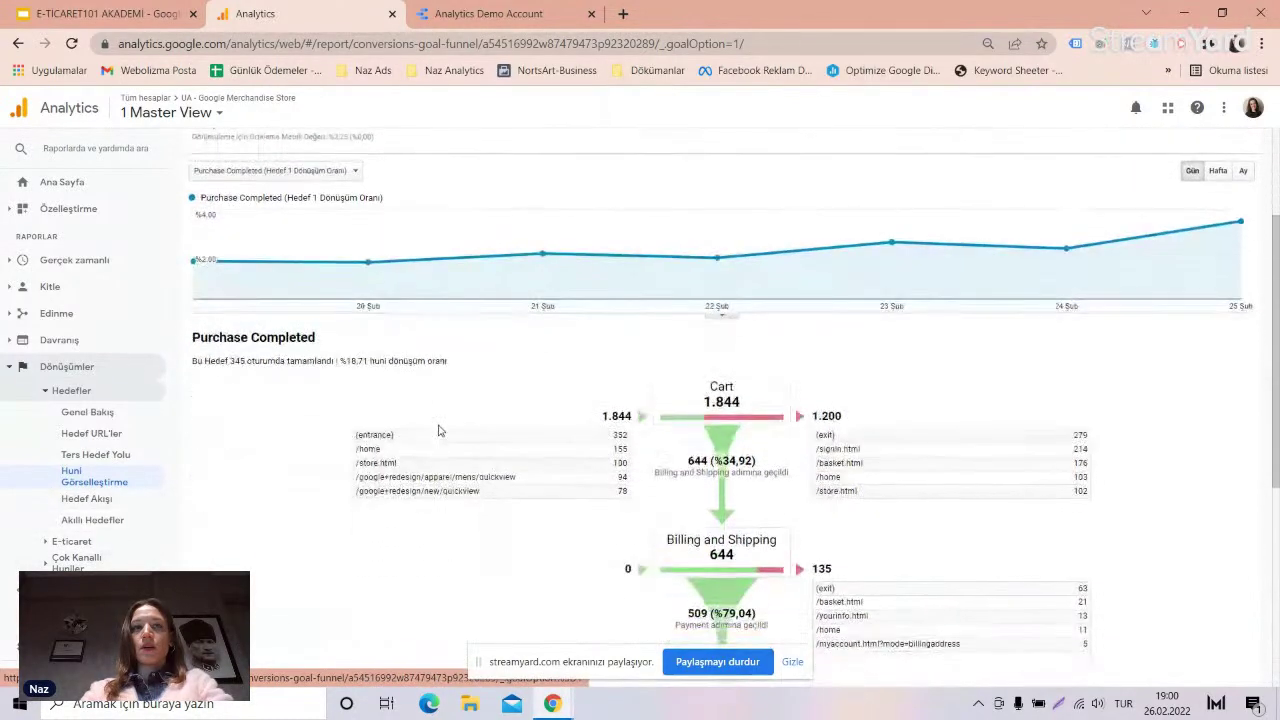
{"action": "scroll", "coordinate": [432, 424], "scroll_direction": "up", "scroll_amount": 2}
{"action": "scroll", "coordinate": [460, 340], "scroll_direction": "up", "scroll_amount": 2}
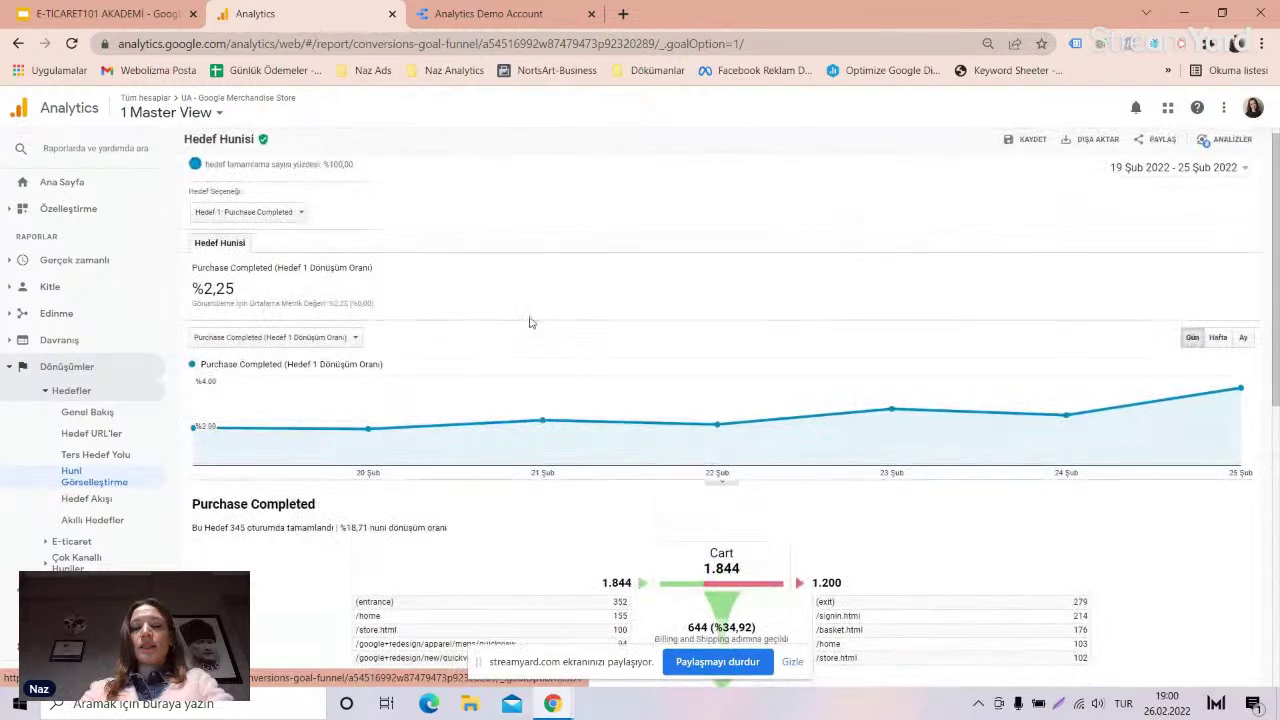
{"action": "scroll", "coordinate": [550, 335], "scroll_direction": "down", "scroll_amount": 3}
{"action": "scroll", "coordinate": [620, 370], "scroll_direction": "up", "scroll_amount": 3}
{"action": "scroll", "coordinate": [670, 396], "scroll_direction": "down", "scroll_amount": 4}
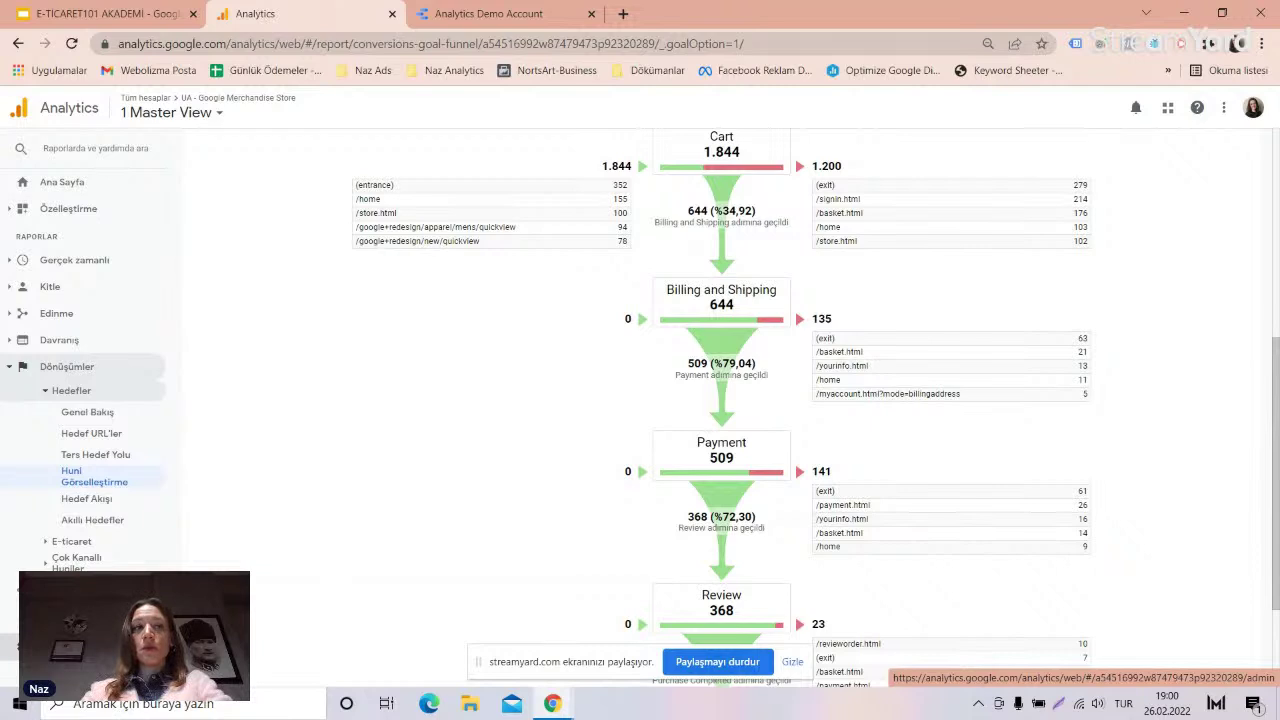
- Open the view's E-ticaret Ayarları in administration, review the checkout funnel step labels, and return to the settings overview
{"action": "left_click", "coordinate": [22, 648]}
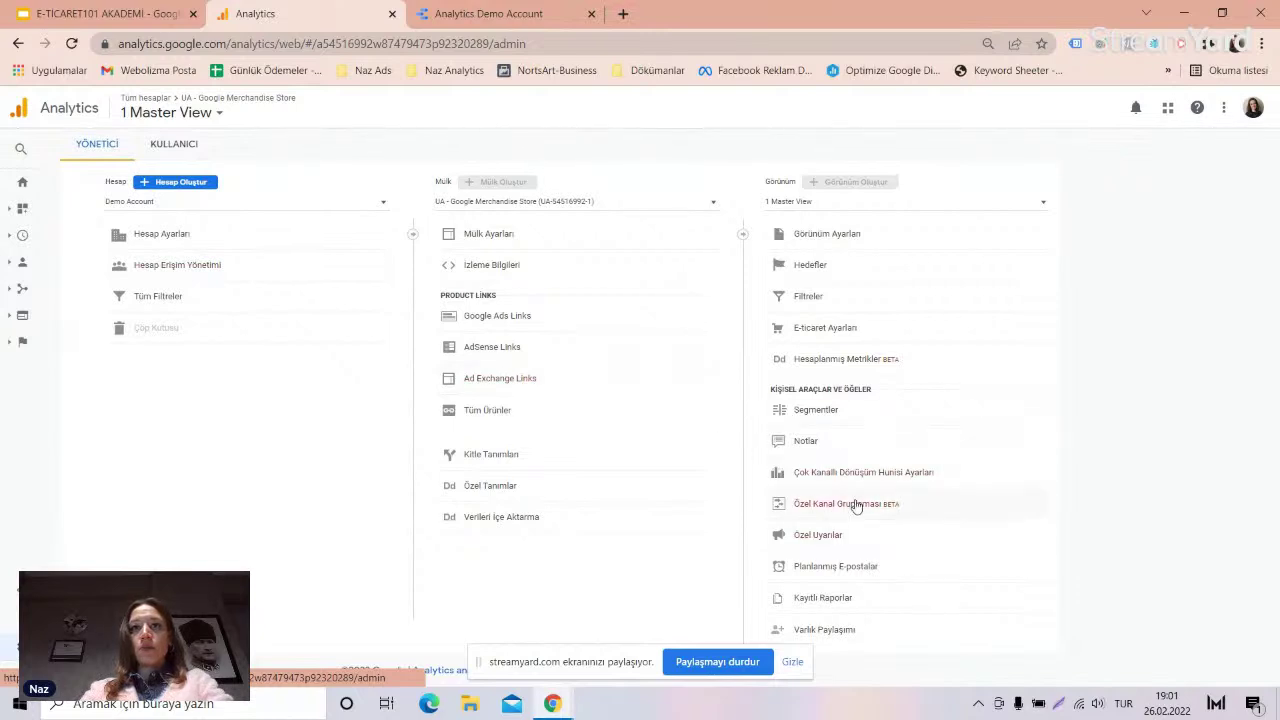
{"action": "left_click", "coordinate": [830, 329]}
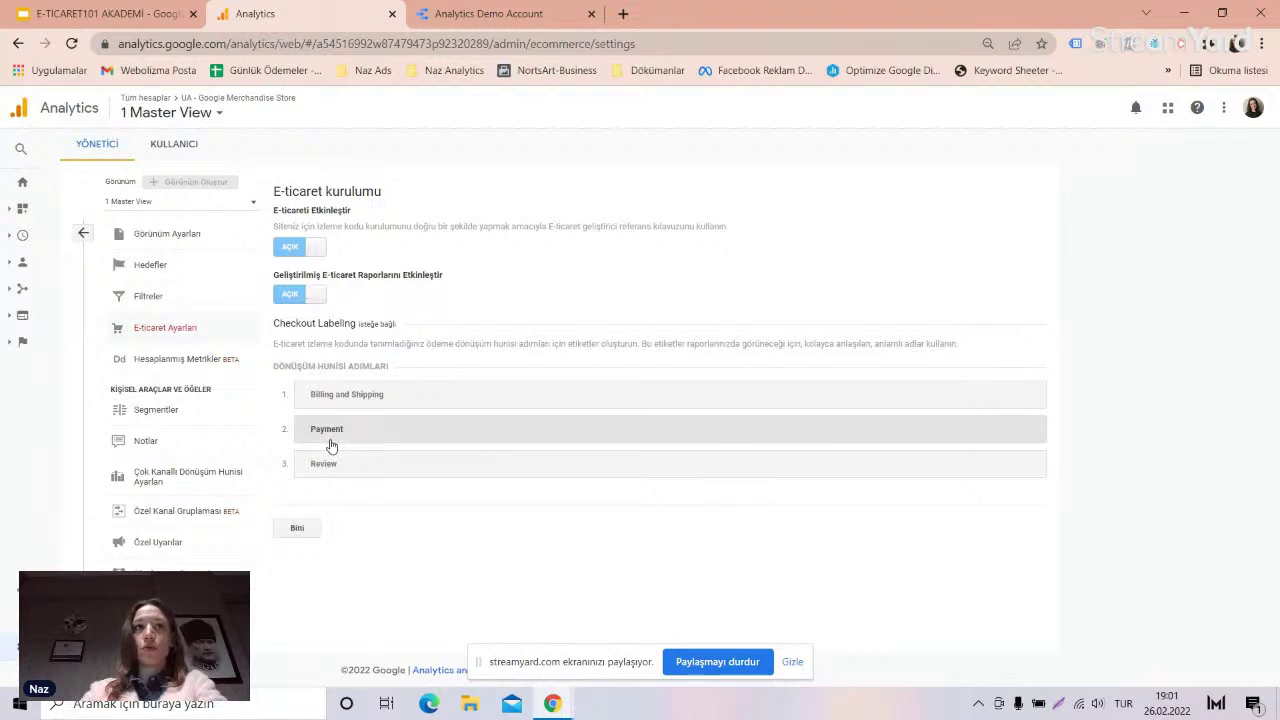
{"action": "left_click", "coordinate": [296, 527]}
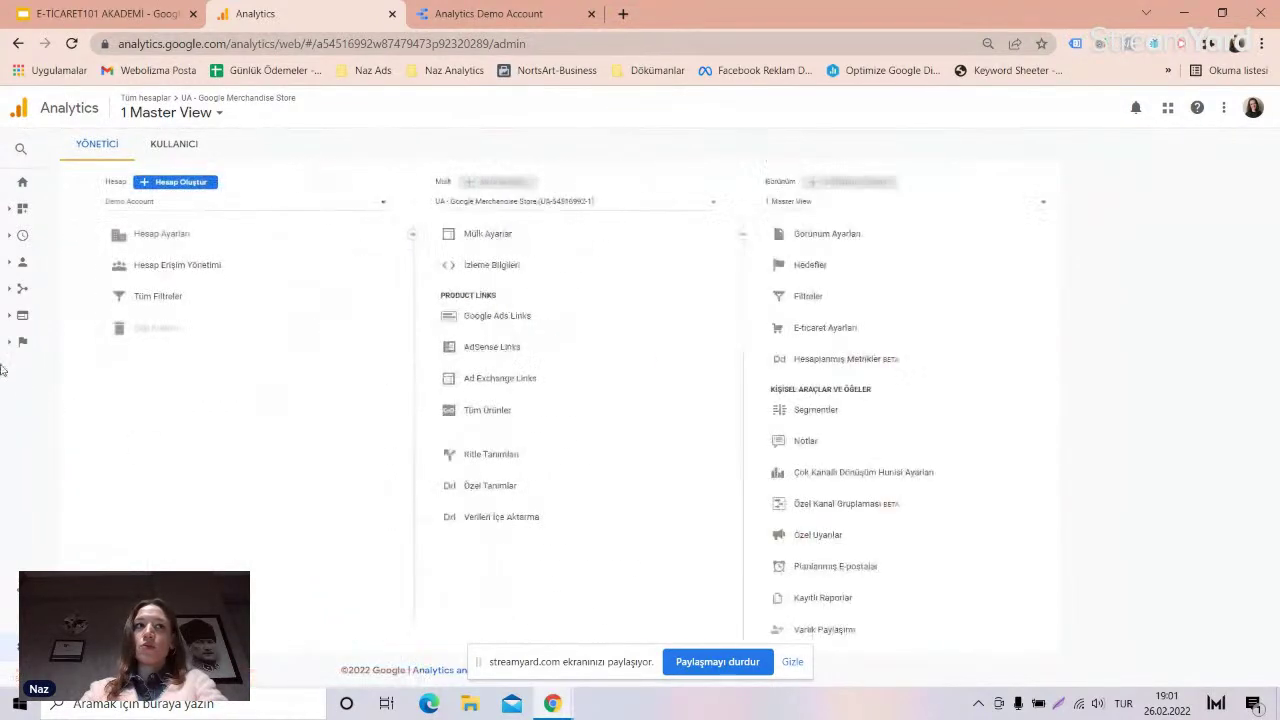
- Reopen the Huni Görselleştirme report under Hedefler and examine the Purchase Completed funnel's stages and the transitions between them
{"action": "left_click", "coordinate": [66, 366]}
{"action": "left_click", "coordinate": [71, 390]}
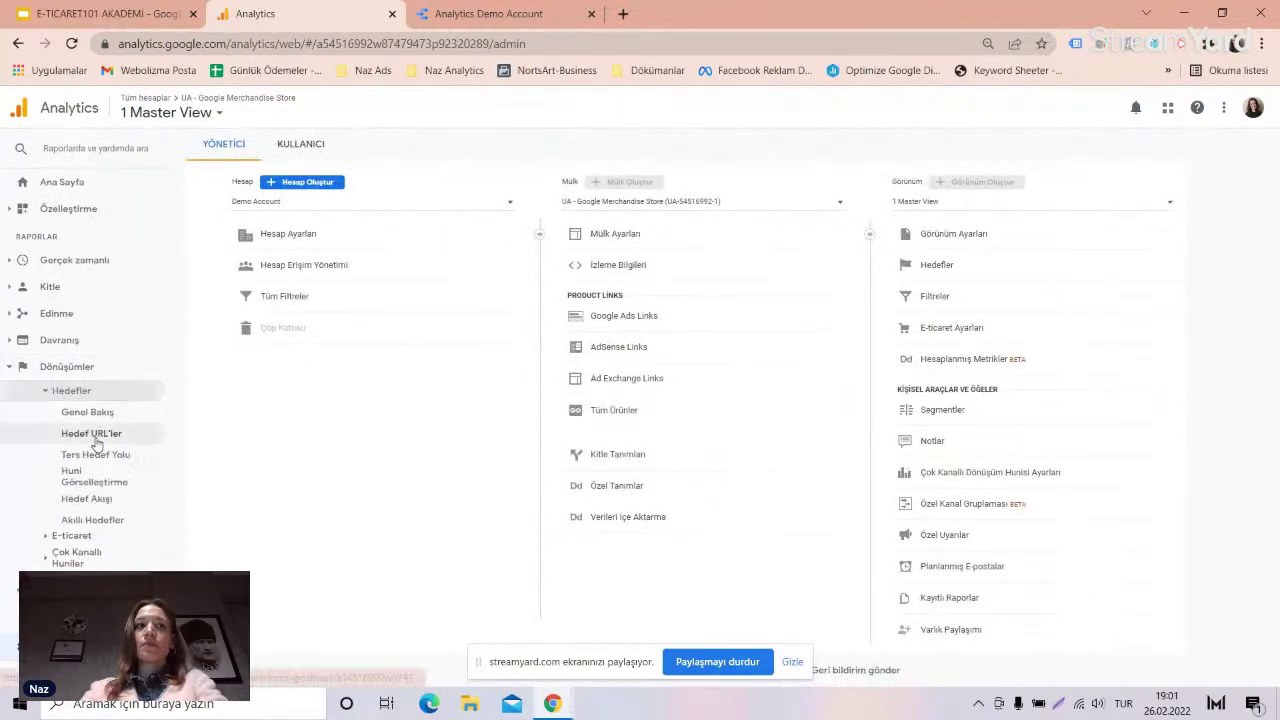
{"action": "left_click", "coordinate": [84, 487]}
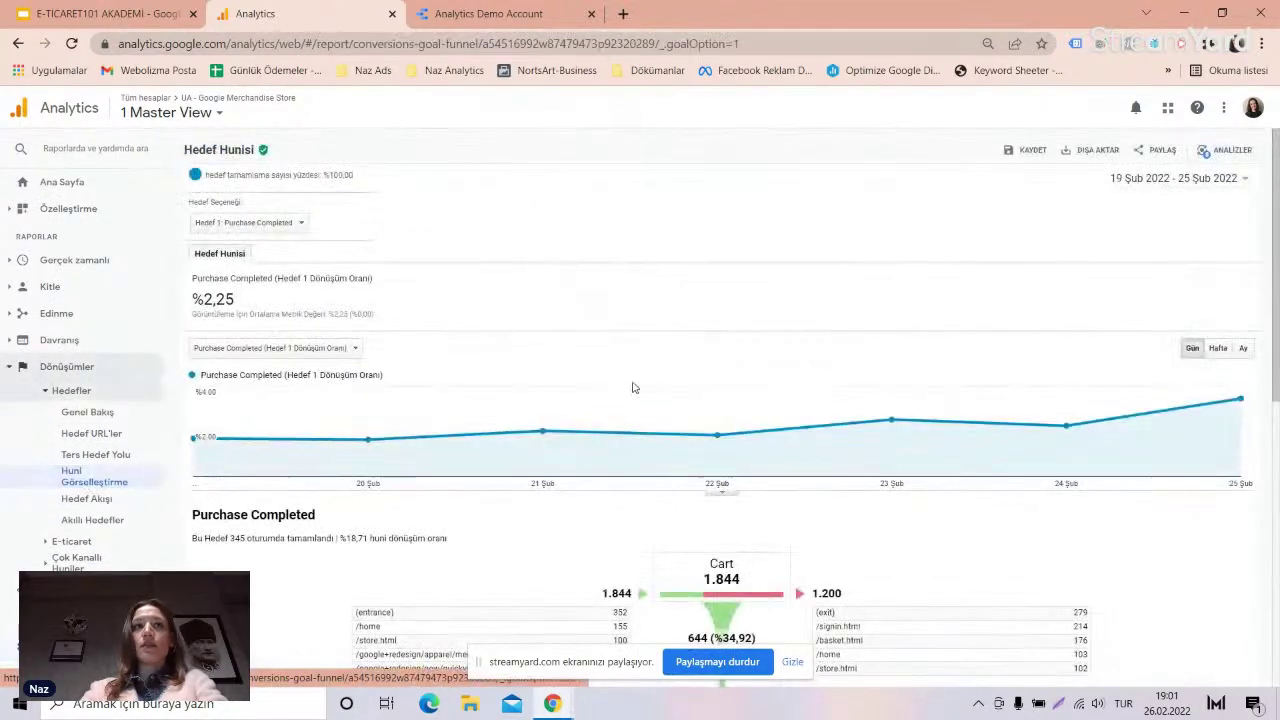
{"action": "scroll", "coordinate": [686, 480], "scroll_direction": "down", "scroll_amount": 2}
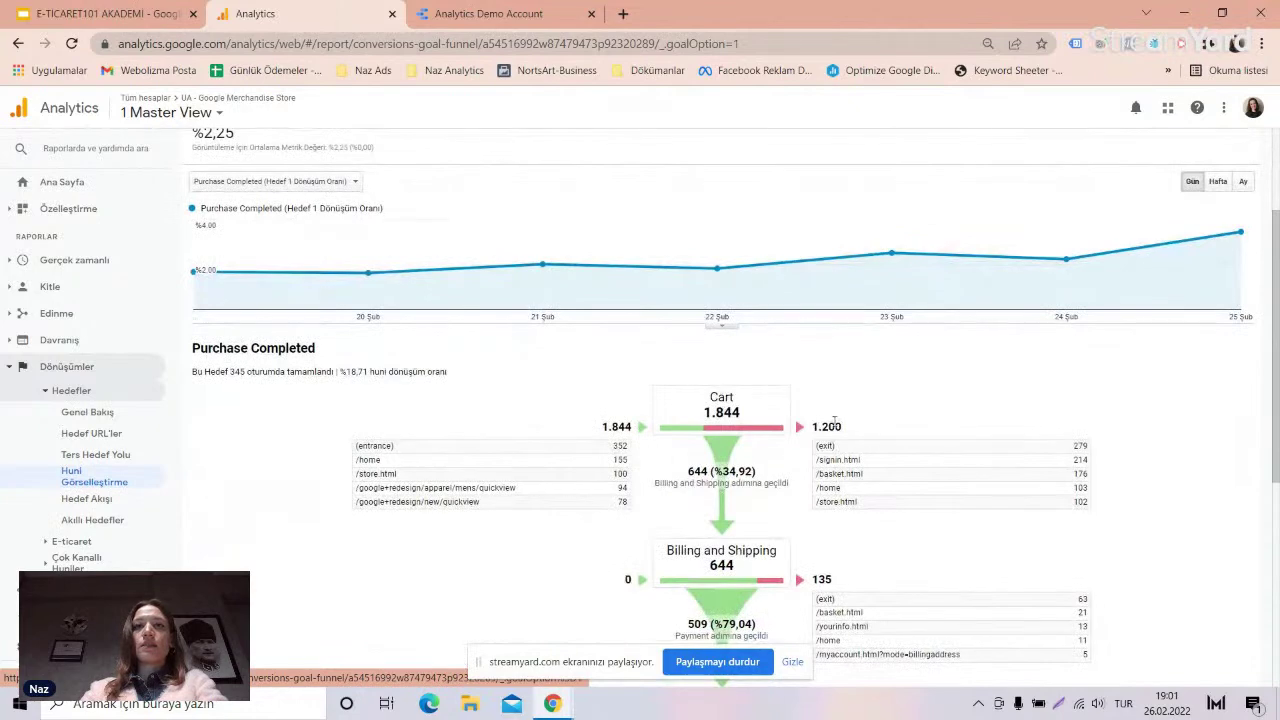
{"action": "scroll", "coordinate": [834, 420], "scroll_direction": "down", "scroll_amount": 1}
{"action": "scroll", "coordinate": [851, 443], "scroll_direction": "up", "scroll_amount": 2}
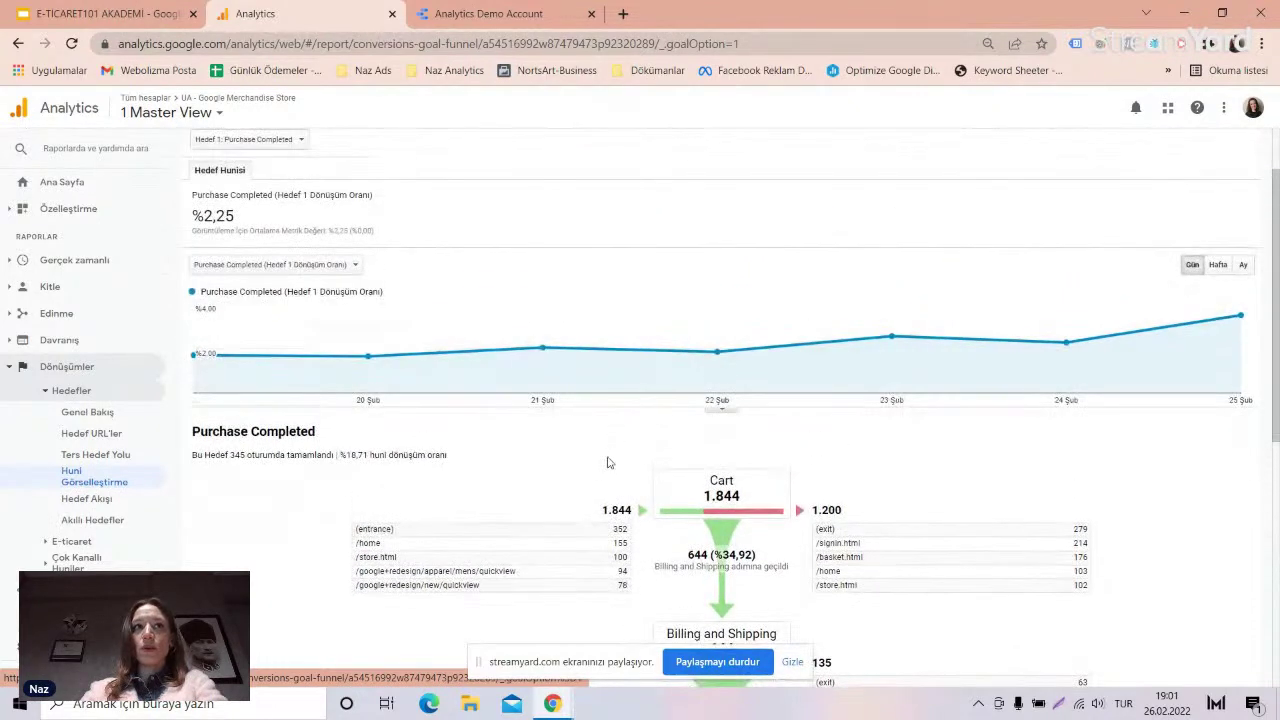
{"action": "scroll", "coordinate": [666, 446], "scroll_direction": "down", "scroll_amount": 3}
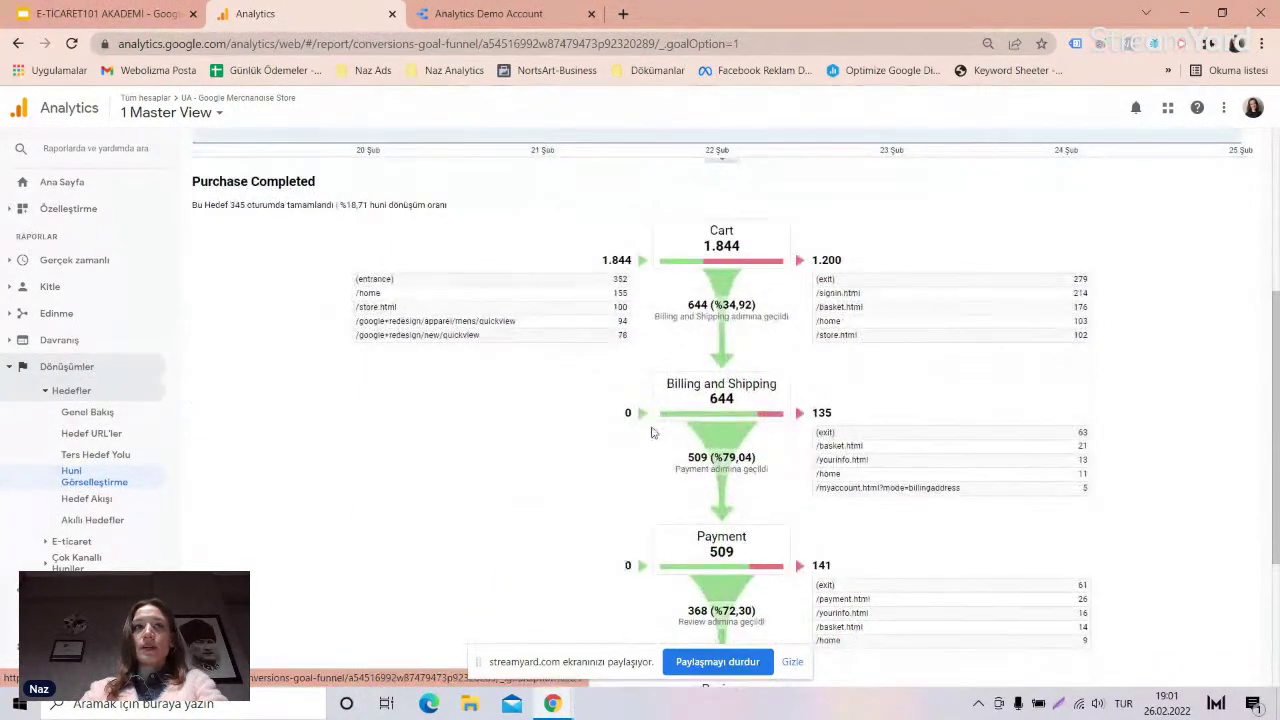
{"action": "scroll", "coordinate": [480, 352], "scroll_direction": "down", "scroll_amount": 1}
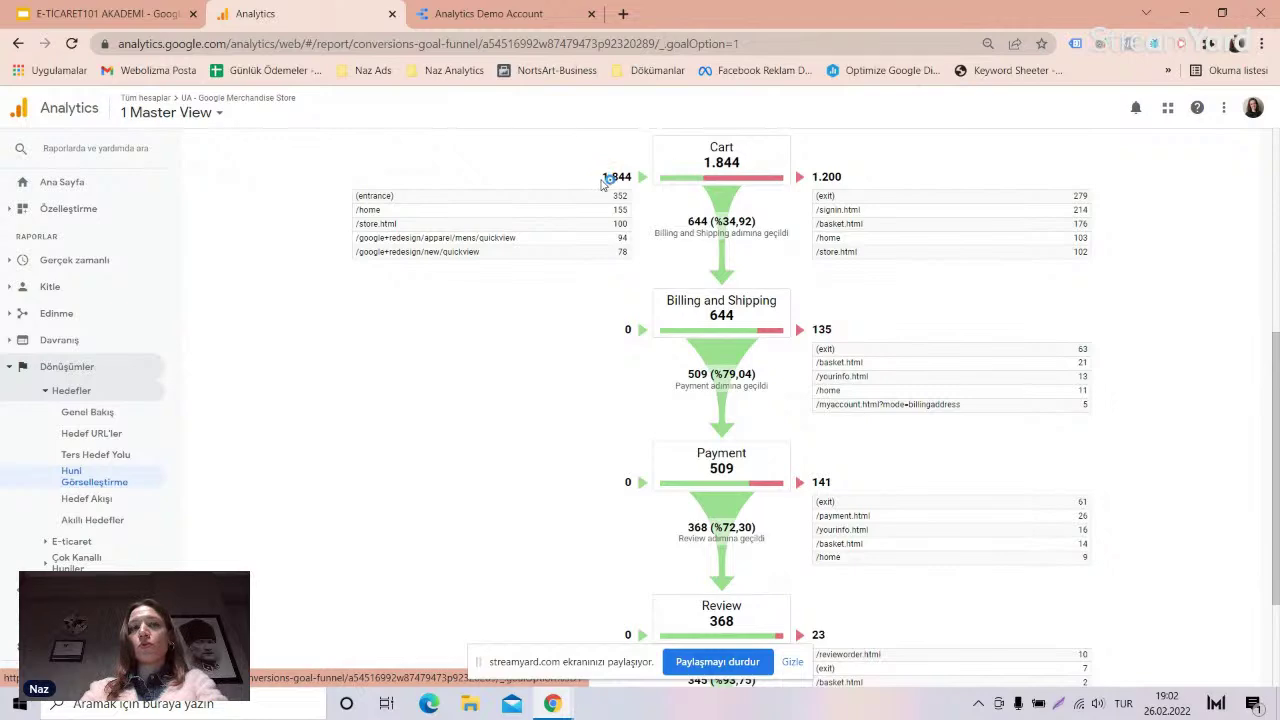
- Return to the start of the funnel report and highlight the number of sessions leaving at the Cart stage
{"action": "scroll", "coordinate": [603, 183], "scroll_direction": "up", "scroll_amount": 5}
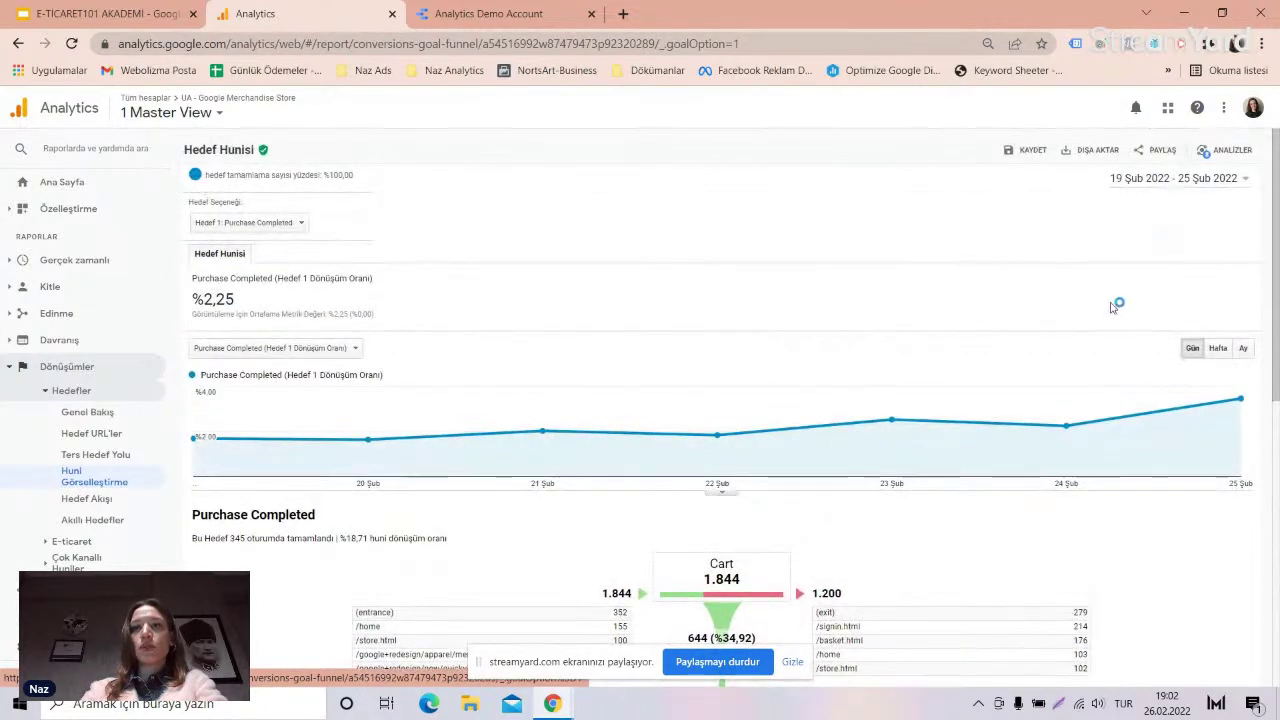
{"action": "scroll", "coordinate": [737, 385], "scroll_direction": "down", "scroll_amount": 2}
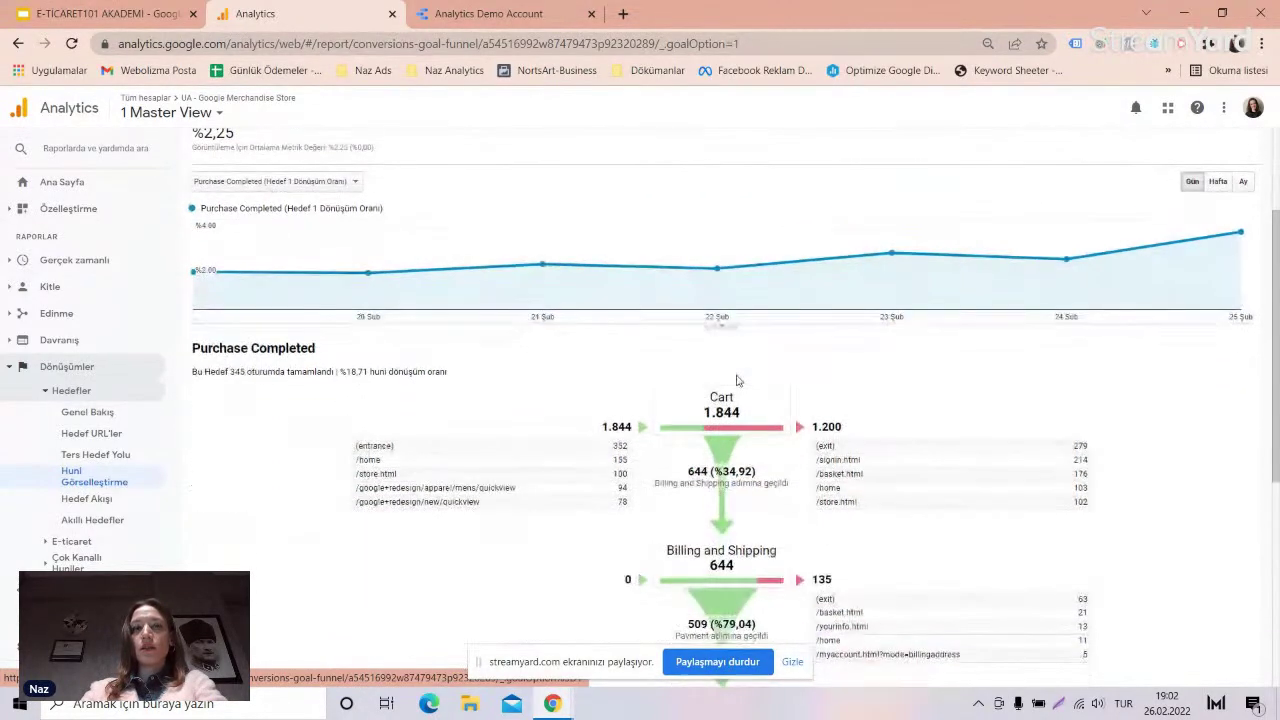
{"action": "scroll", "coordinate": [688, 383], "scroll_direction": "down", "scroll_amount": 1}
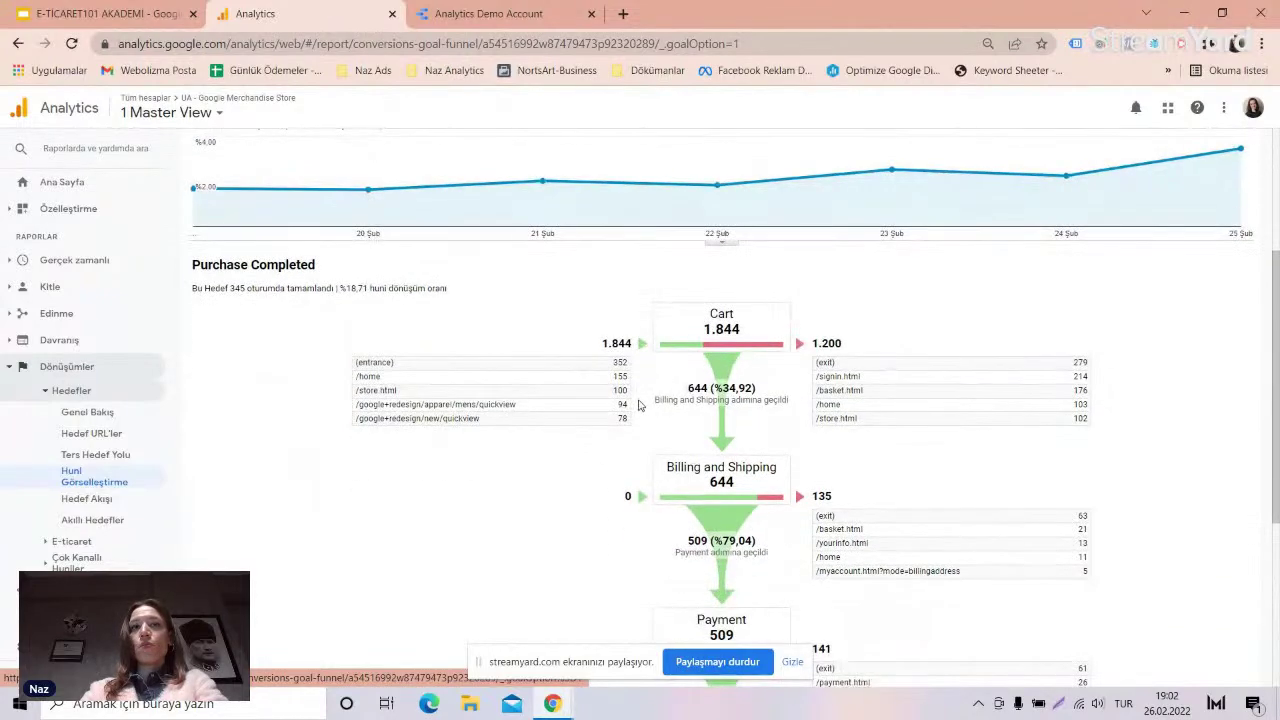
{"action": "scroll", "coordinate": [790, 260], "scroll_direction": "down", "scroll_amount": 1}
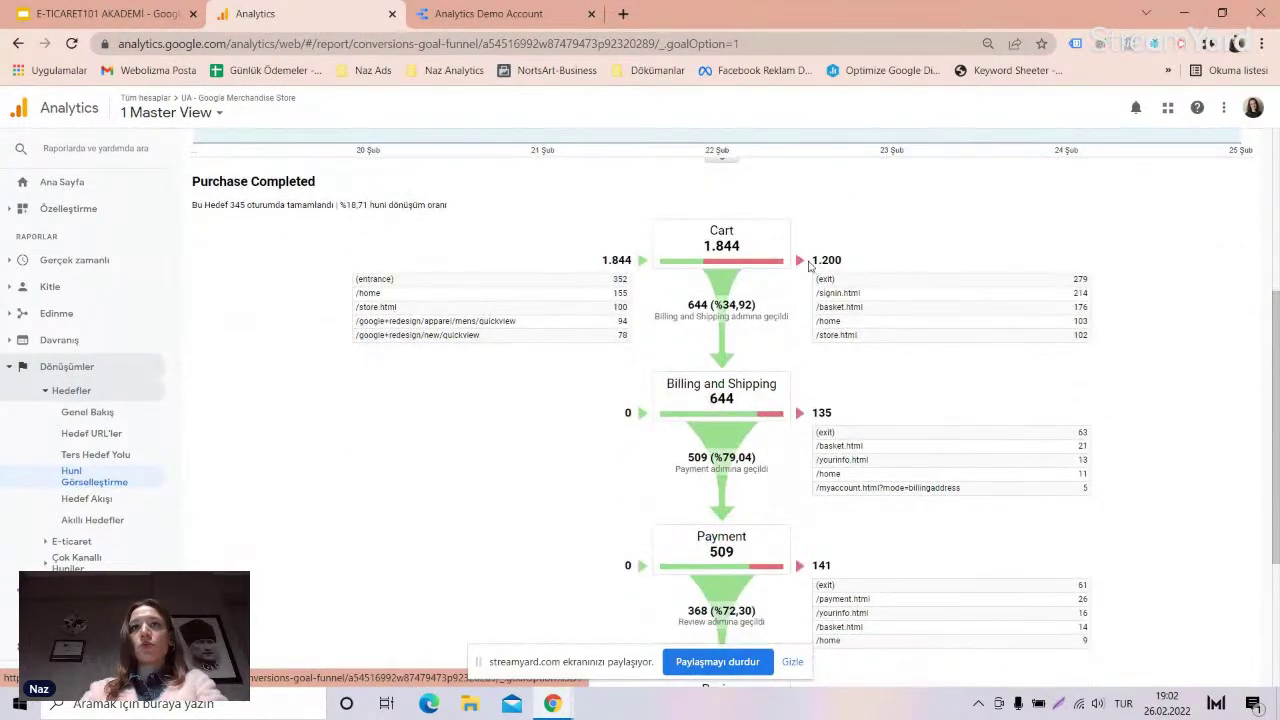
{"action": "left_click_drag", "start_coordinate": [810, 263], "coordinate": [845, 261]}
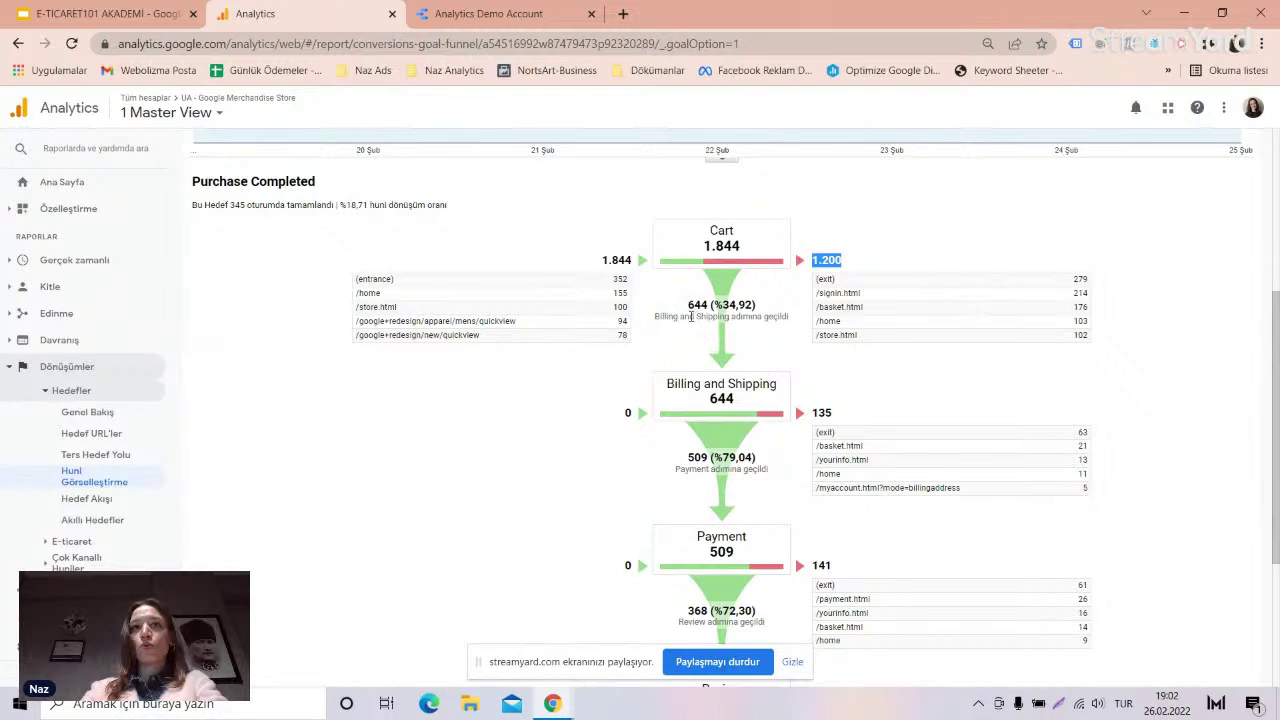
- Examine the funnel's remaining stages through Purchase Completed and highlight /basket.html among the Cart stage's exit pages
{"action": "scroll", "coordinate": [700, 330], "scroll_direction": "down", "scroll_amount": 1}
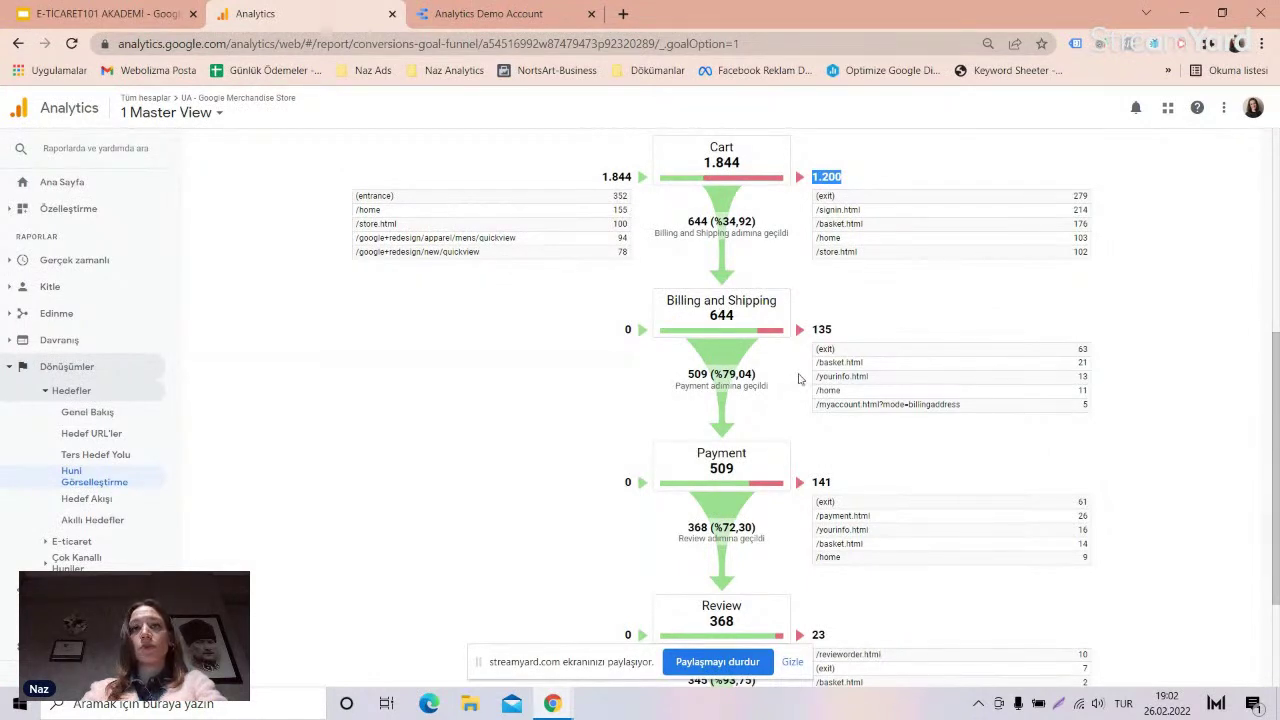
{"action": "scroll", "coordinate": [821, 358], "scroll_direction": "down", "scroll_amount": 1}
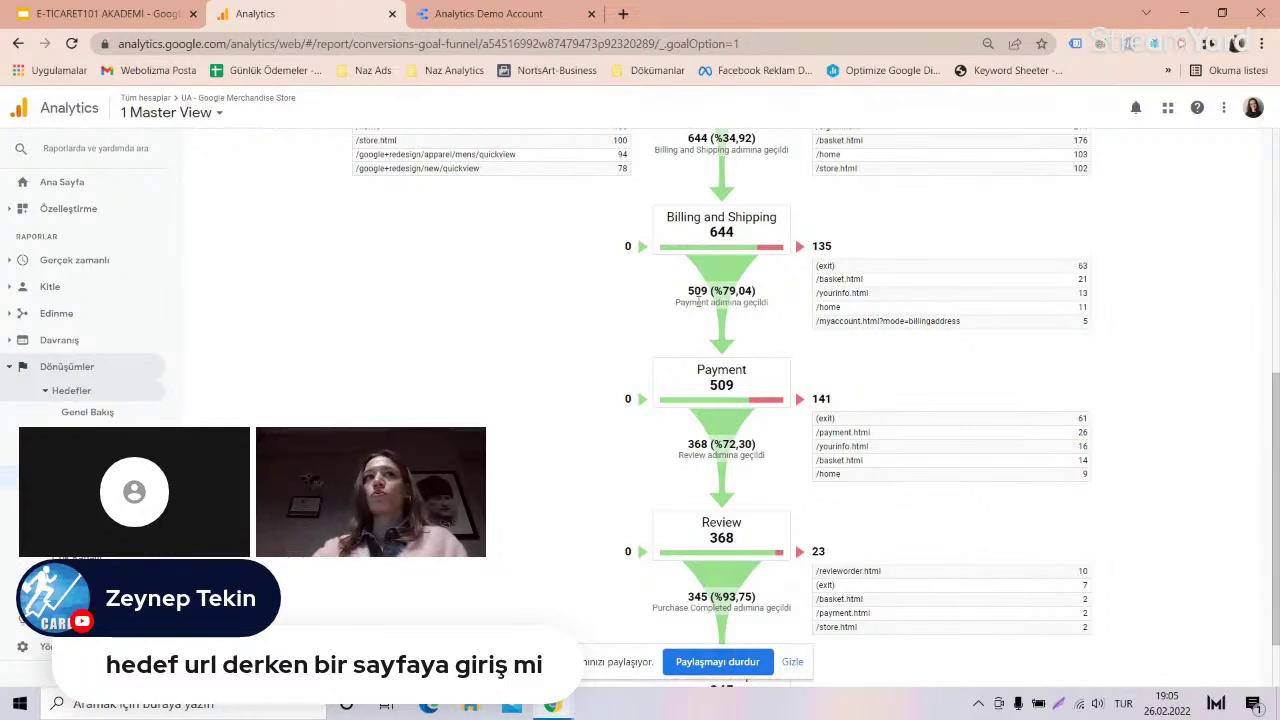
{"action": "scroll", "coordinate": [346, 348], "scroll_direction": "up", "scroll_amount": 2}
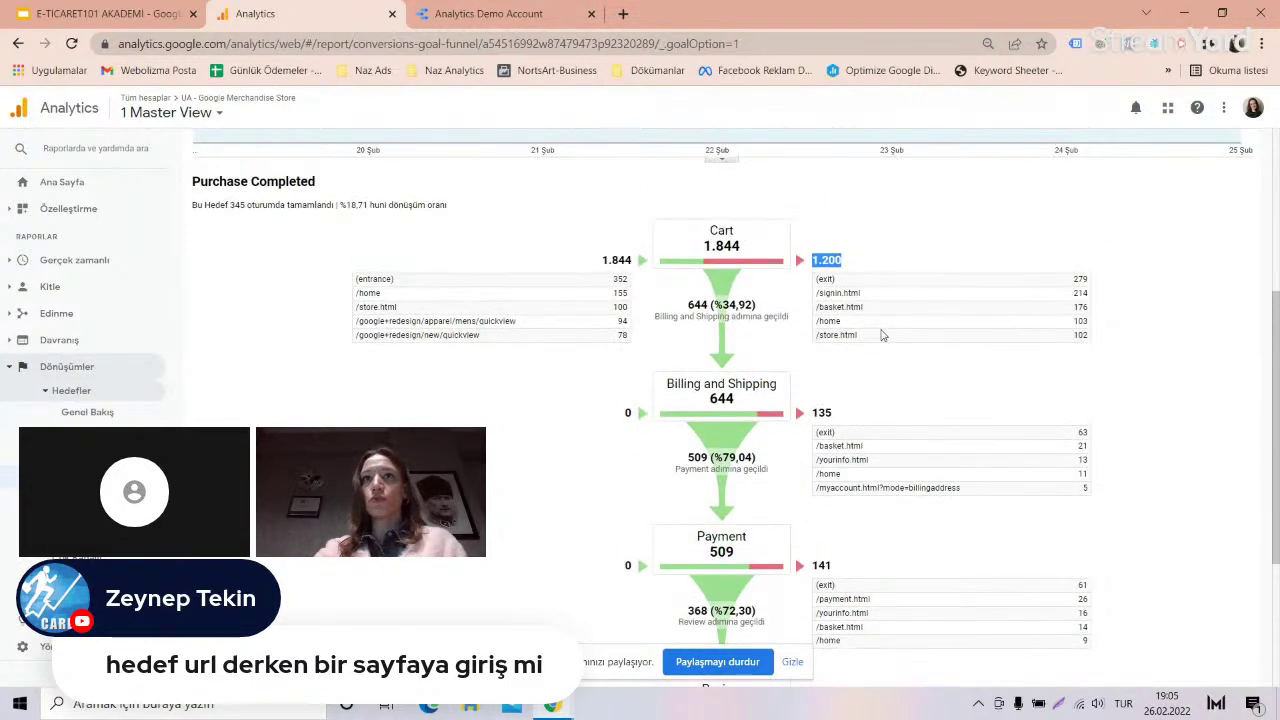
{"action": "left_click_drag", "start_coordinate": [865, 314], "coordinate": [816, 307]}
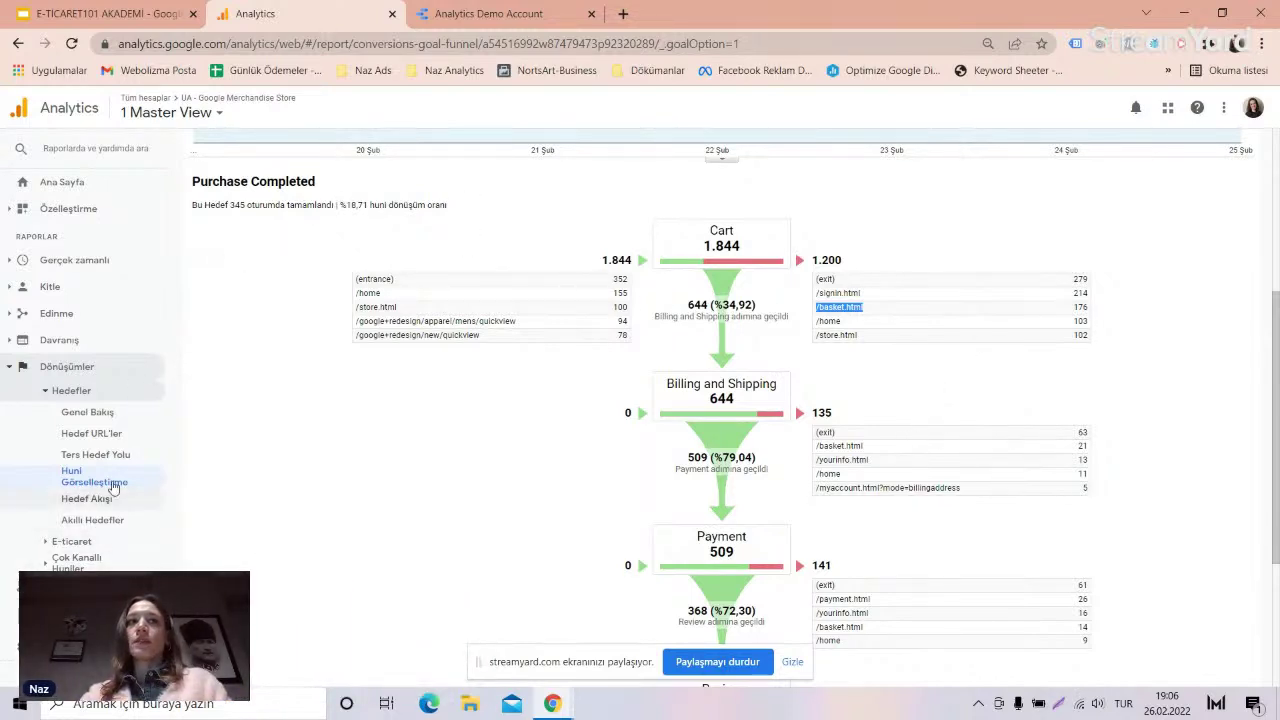
{"action": "scroll", "coordinate": [660, 447], "scroll_direction": "down", "scroll_amount": 3}
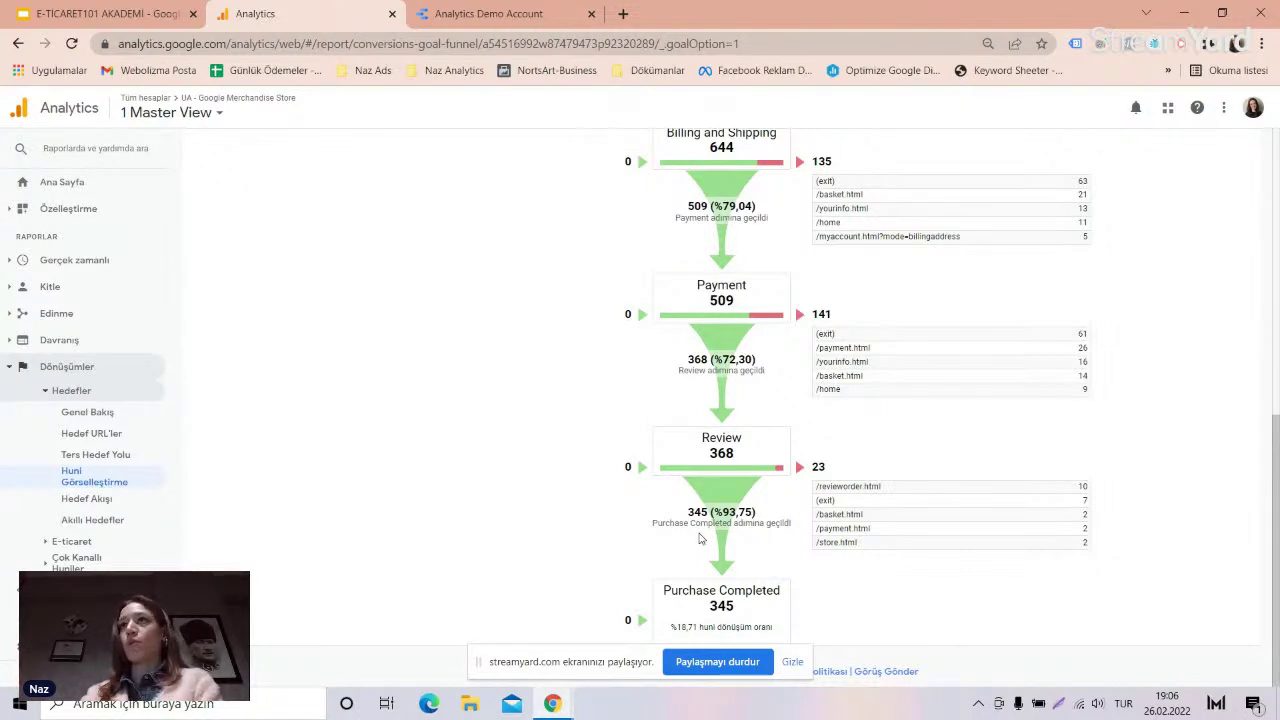
- Open the Hedef Akışı report and inspect the Cart step's incoming traffic sources, onward flow and funnel exits
{"action": "left_click", "coordinate": [90, 499]}
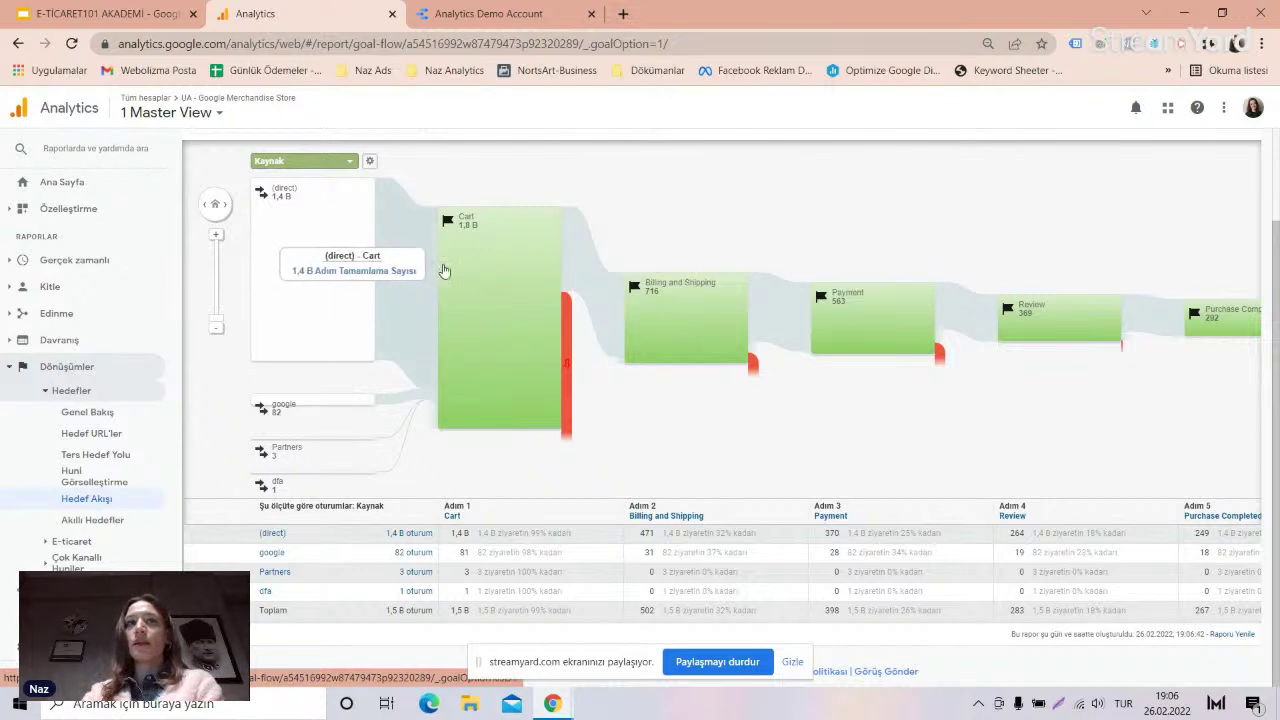
{"action": "mouse_move", "coordinate": [529, 276]}
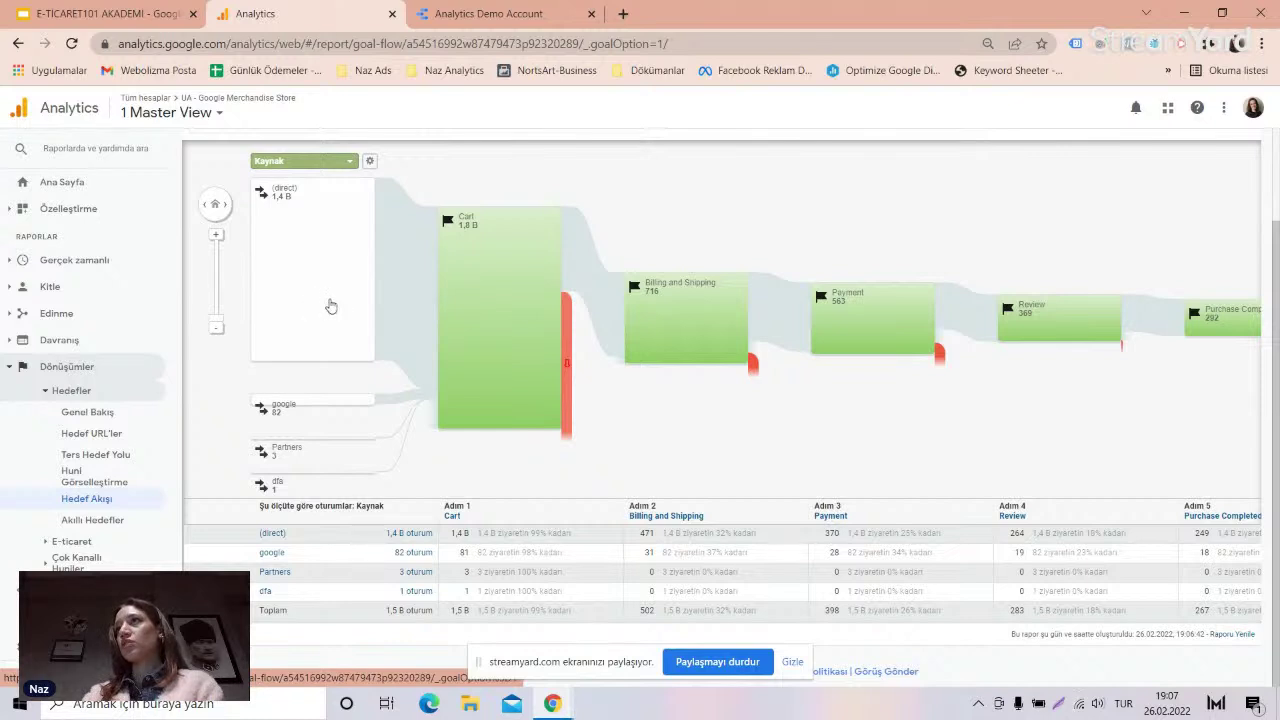
{"action": "mouse_move", "coordinate": [438, 284]}
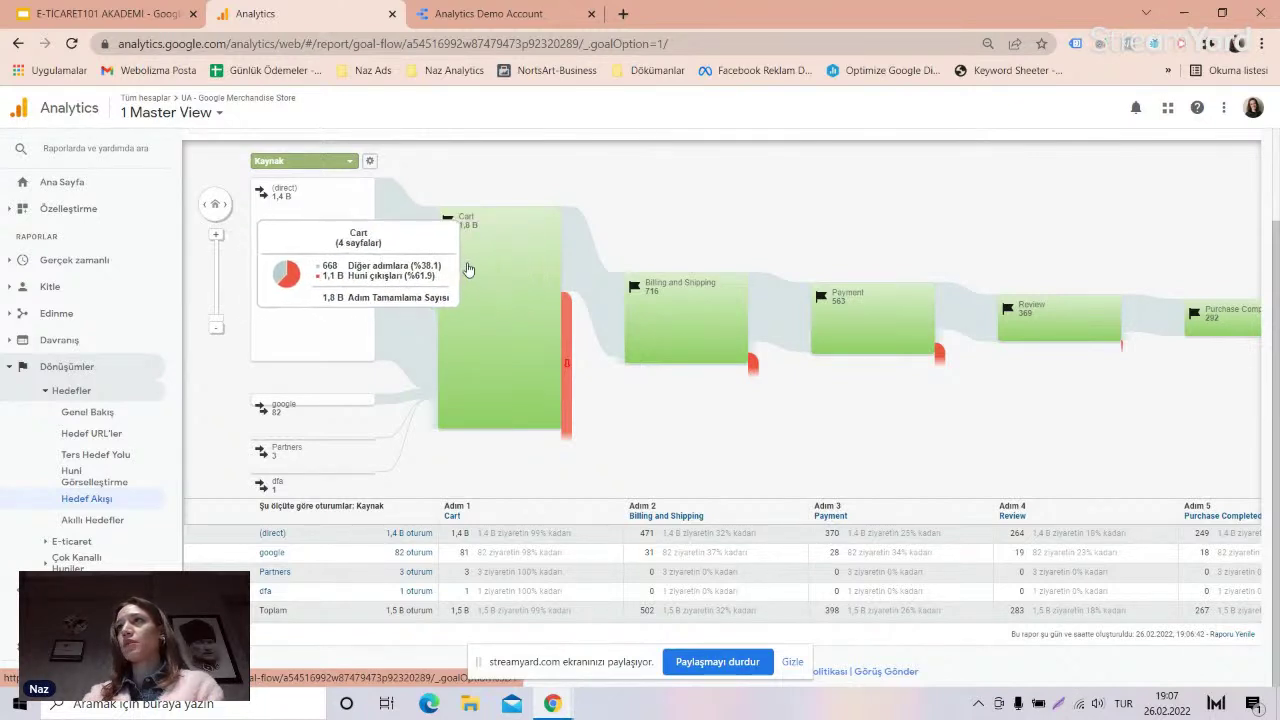
{"action": "mouse_move", "coordinate": [486, 286]}
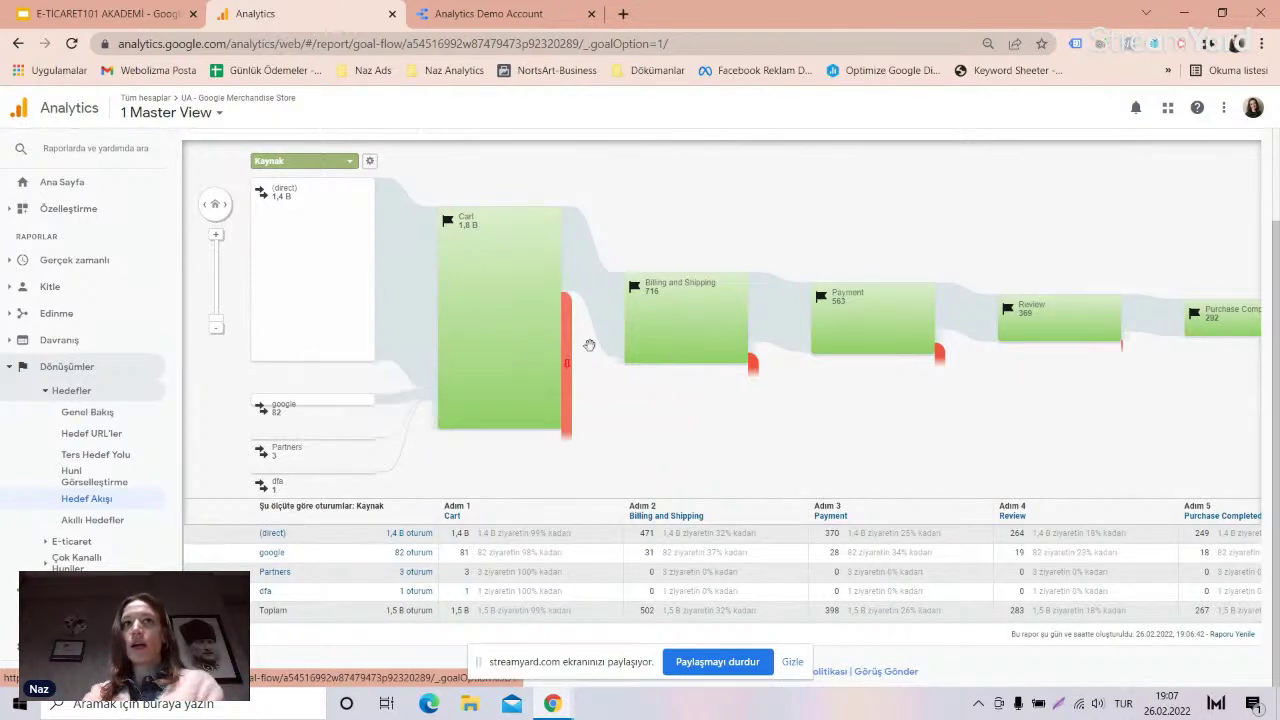
- Inspect the Cart, Billing and Shipping, and Payment steps in the Hedef Akışı diagram
{"action": "mouse_move", "coordinate": [555, 345]}
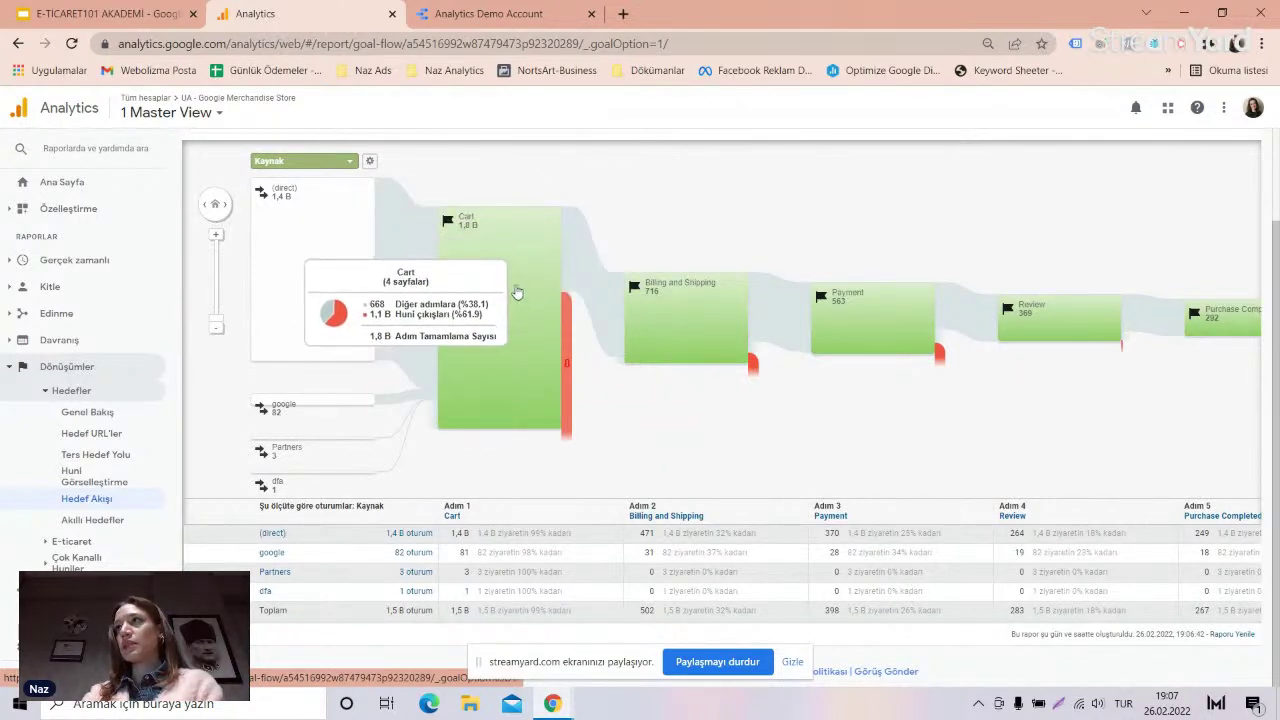
{"action": "mouse_move", "coordinate": [673, 340]}
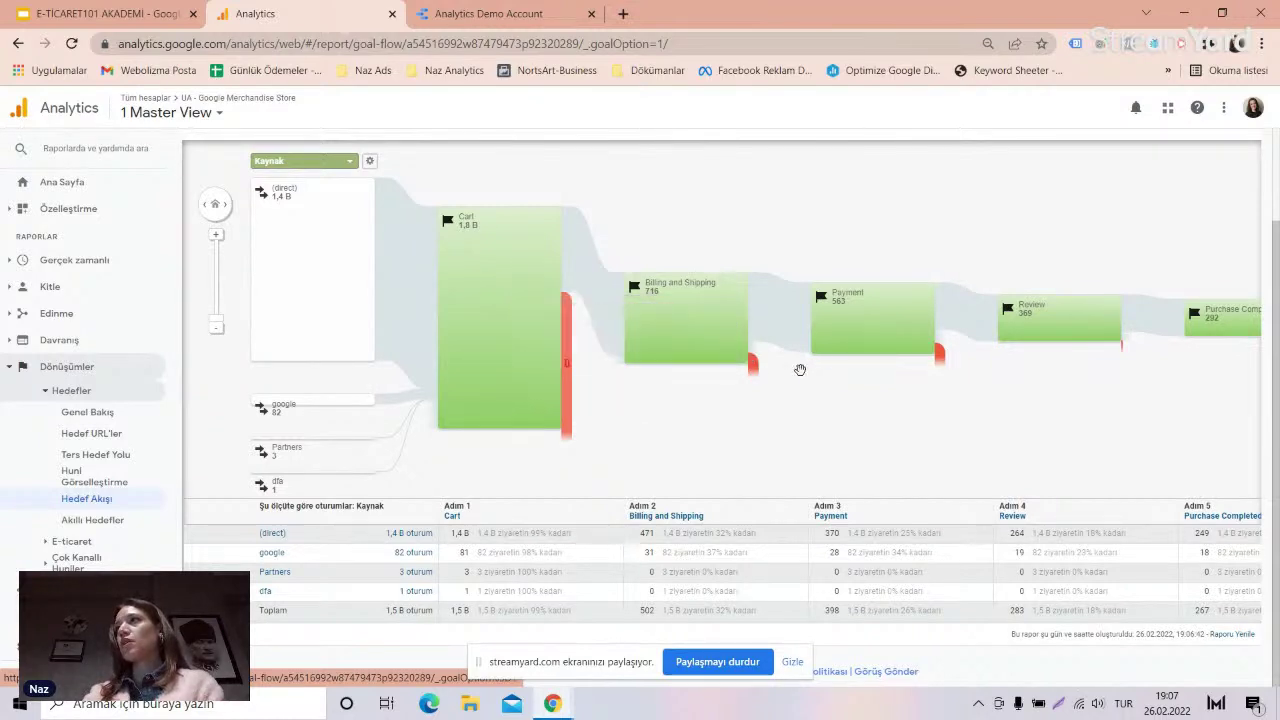
{"action": "mouse_move", "coordinate": [857, 340]}
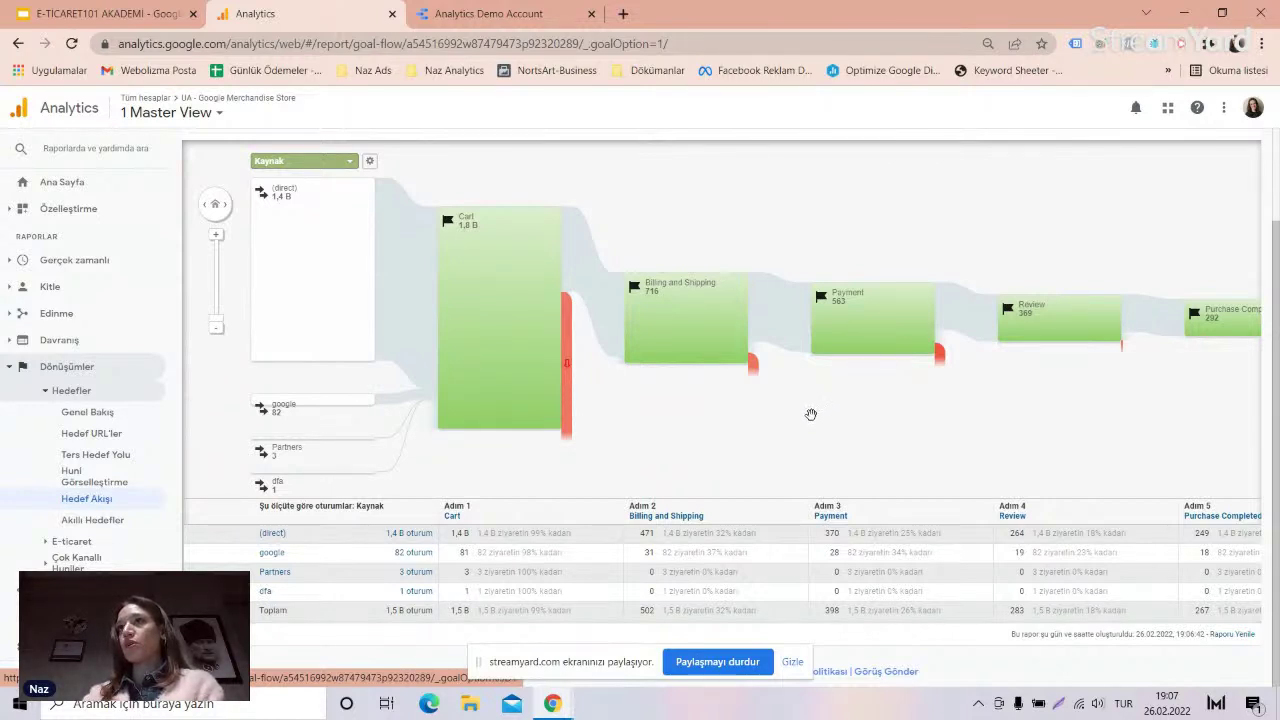
{"action": "mouse_move", "coordinate": [437, 405]}
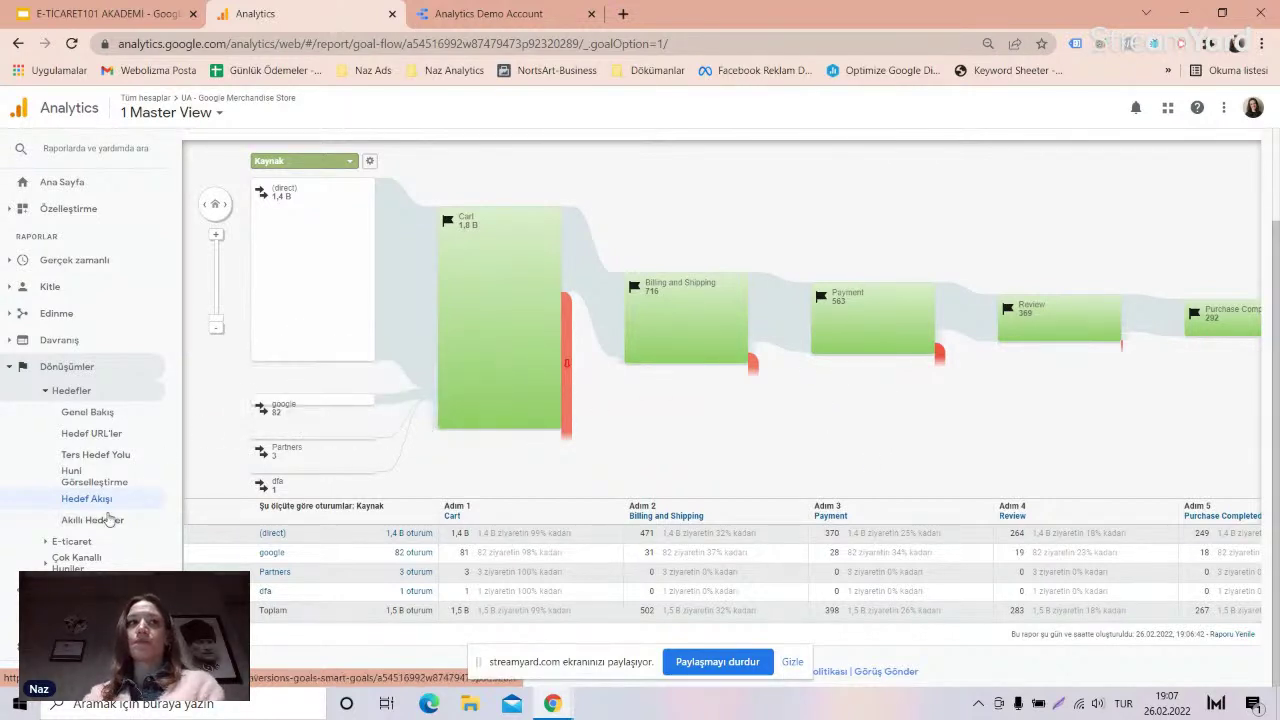
- Open the E-ticaret Genel Bakış report and review its revenue, conversion rate, order value and best-selling products
{"action": "left_click", "coordinate": [70, 541]}
{"action": "scroll", "coordinate": [100, 465], "scroll_direction": "down", "scroll_amount": 2}
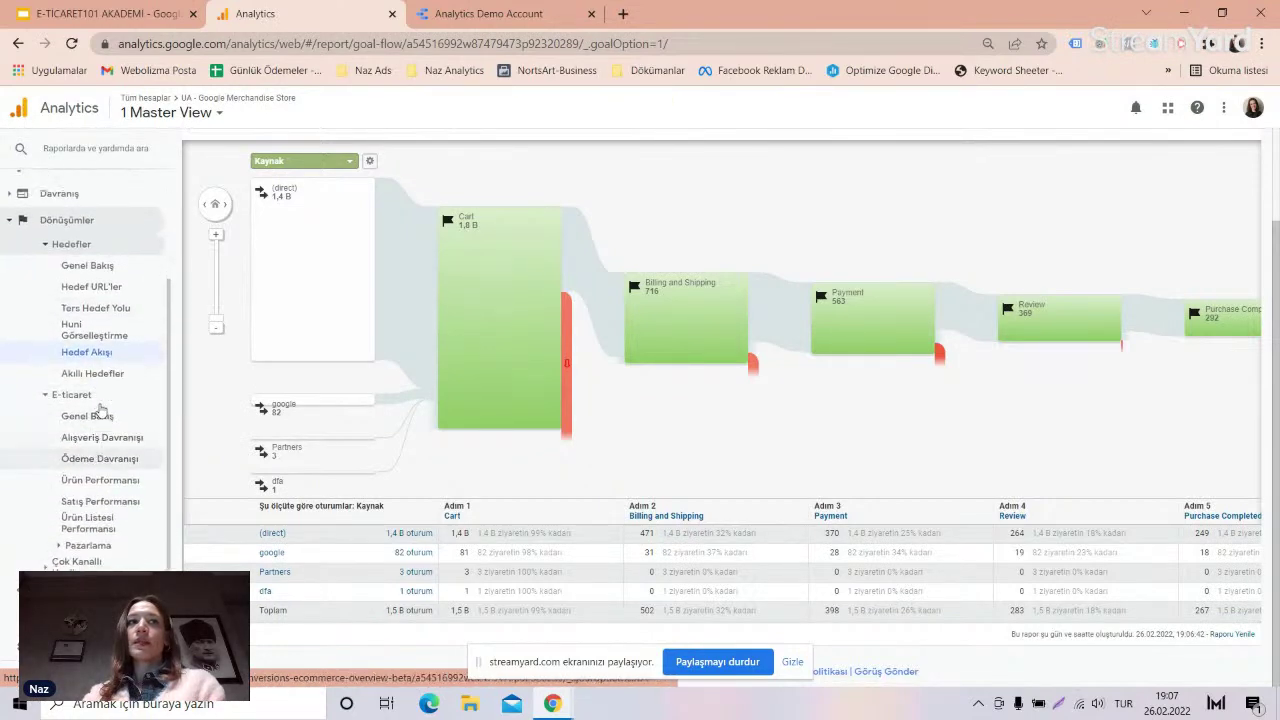
{"action": "left_click", "coordinate": [98, 424]}
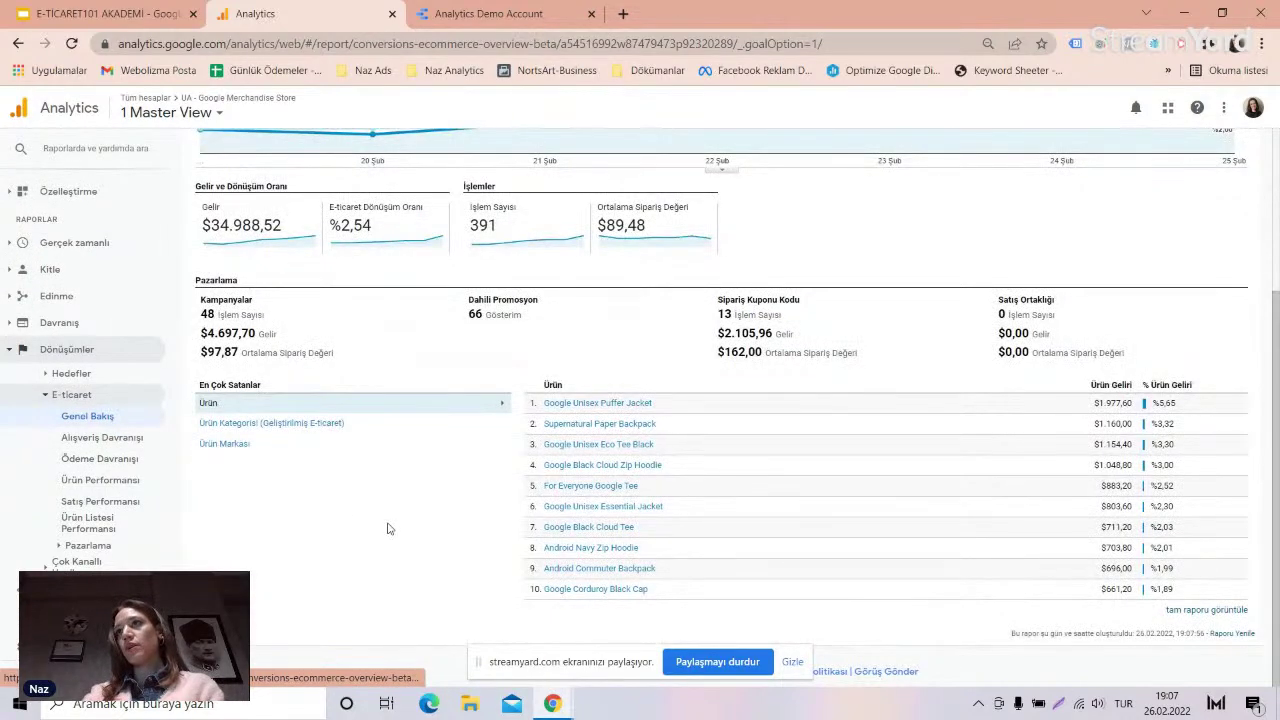
{"action": "scroll", "coordinate": [390, 528], "scroll_direction": "up", "scroll_amount": 3}
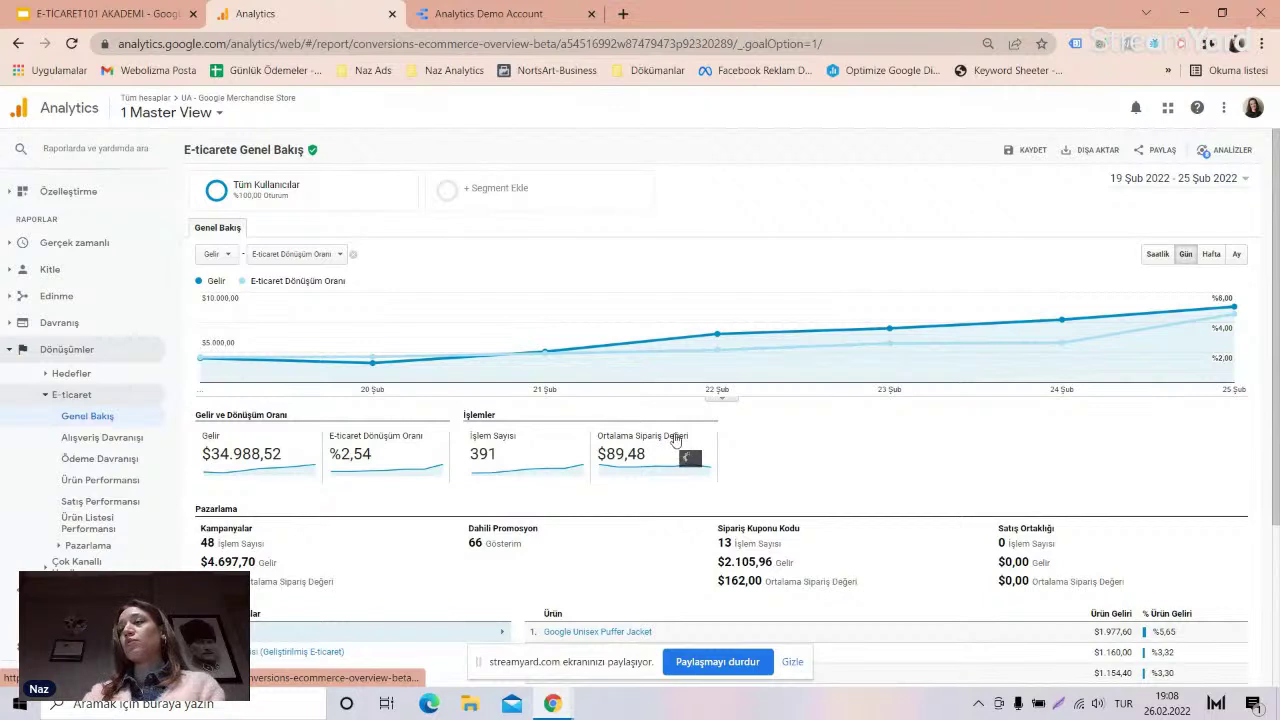
{"action": "mouse_move", "coordinate": [676, 442]}
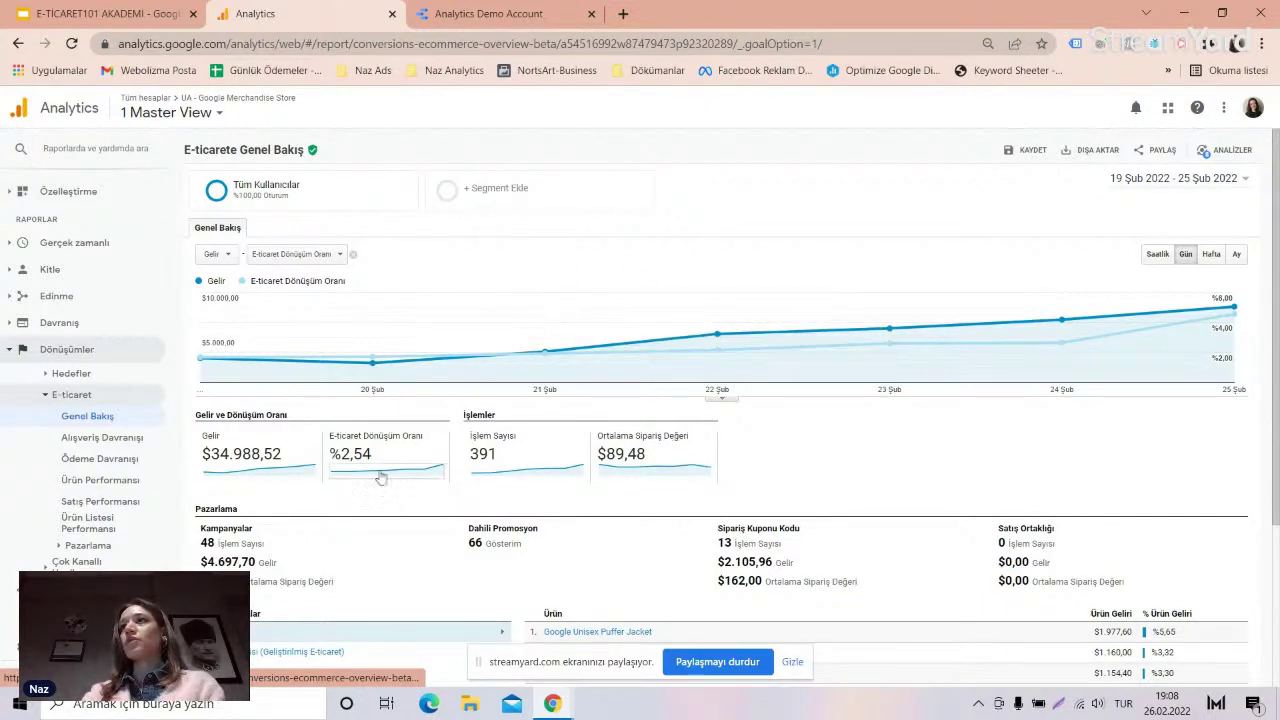
{"action": "scroll", "coordinate": [380, 510], "scroll_direction": "down", "scroll_amount": 3}
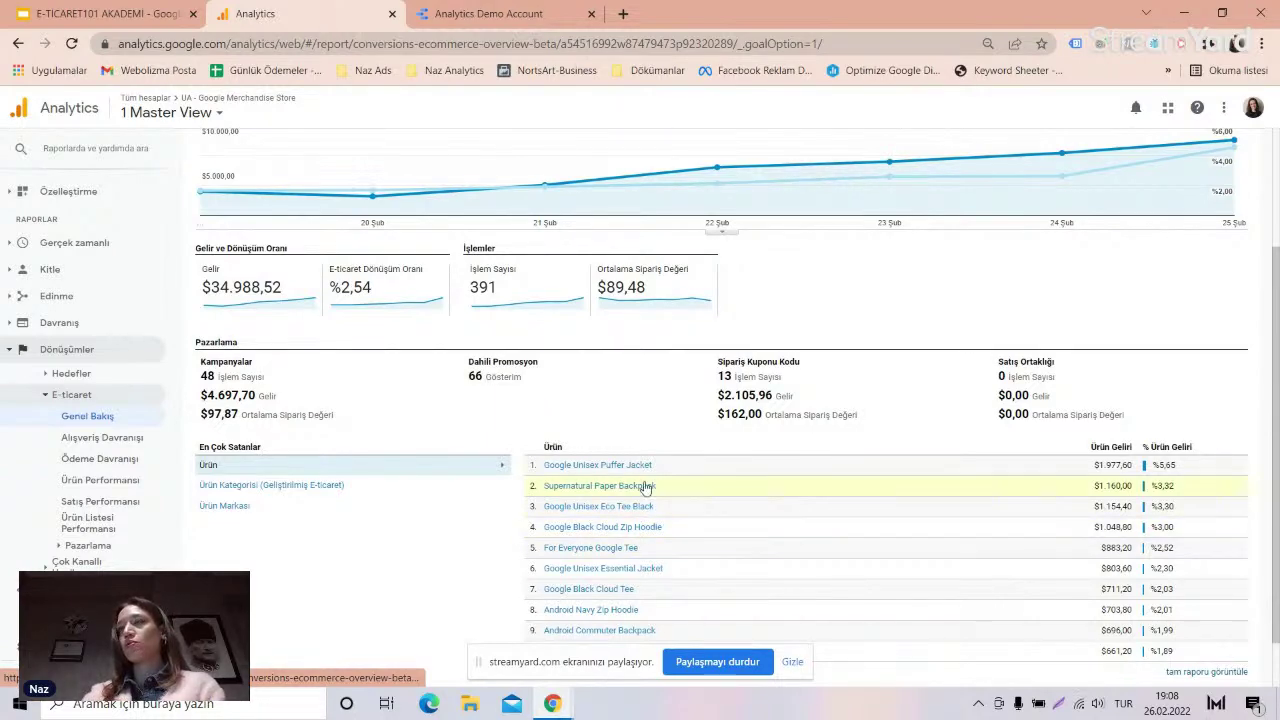
{"action": "scroll", "coordinate": [632, 455], "scroll_direction": "up", "scroll_amount": 3}
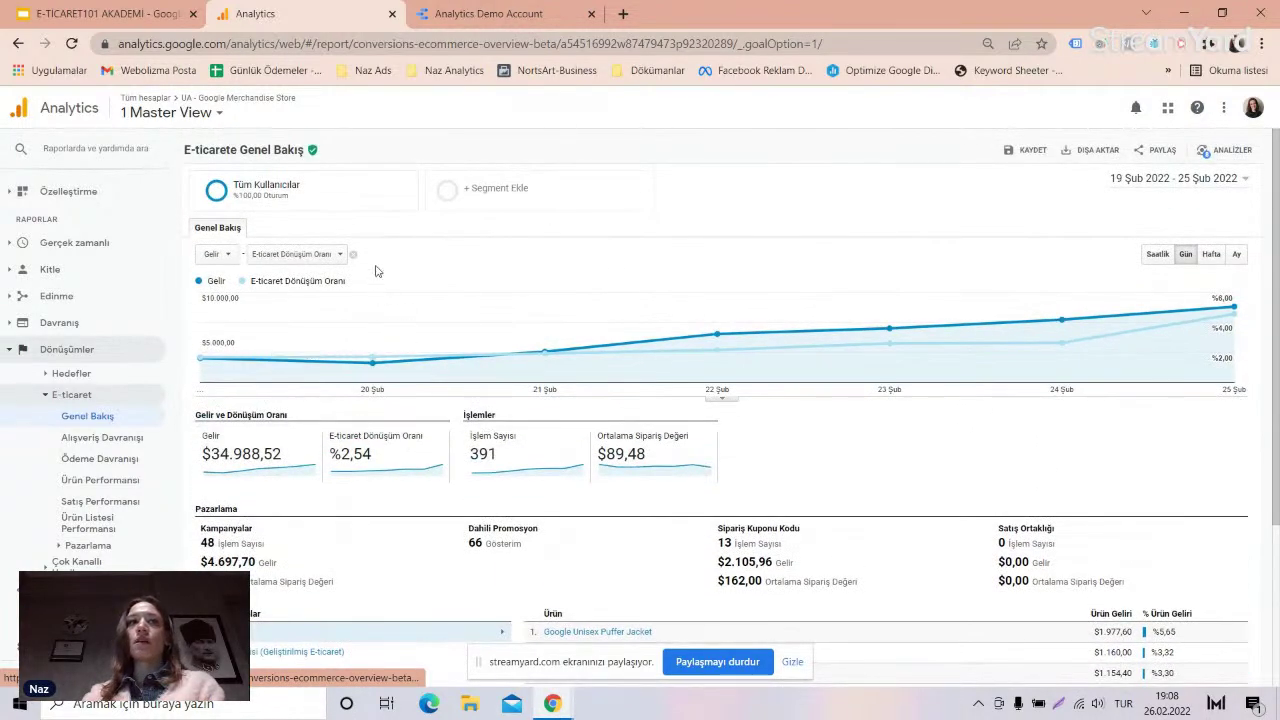
- Remove the E-ticaret Dönüşüm Oranı metric from the chart and set the date range to 1 Şub 2022 - 26 Şub 2022
{"action": "left_click", "coordinate": [353, 254]}
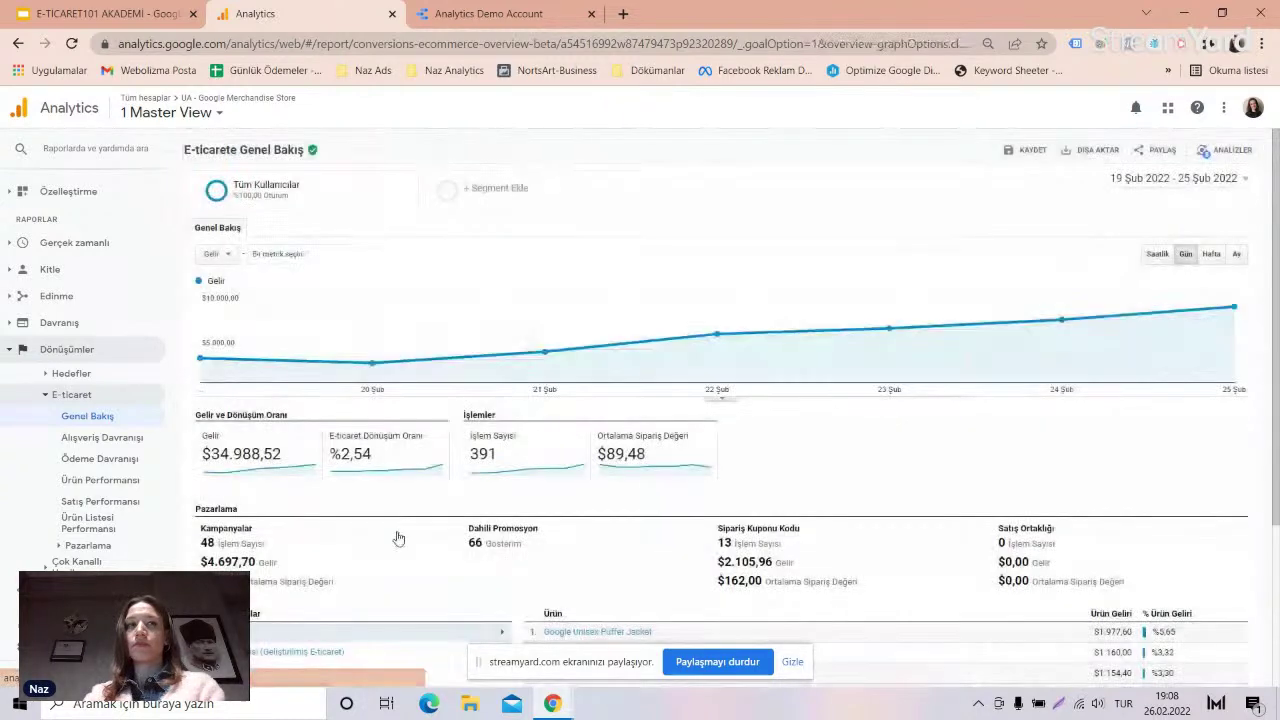
{"action": "left_click", "coordinate": [1150, 179]}
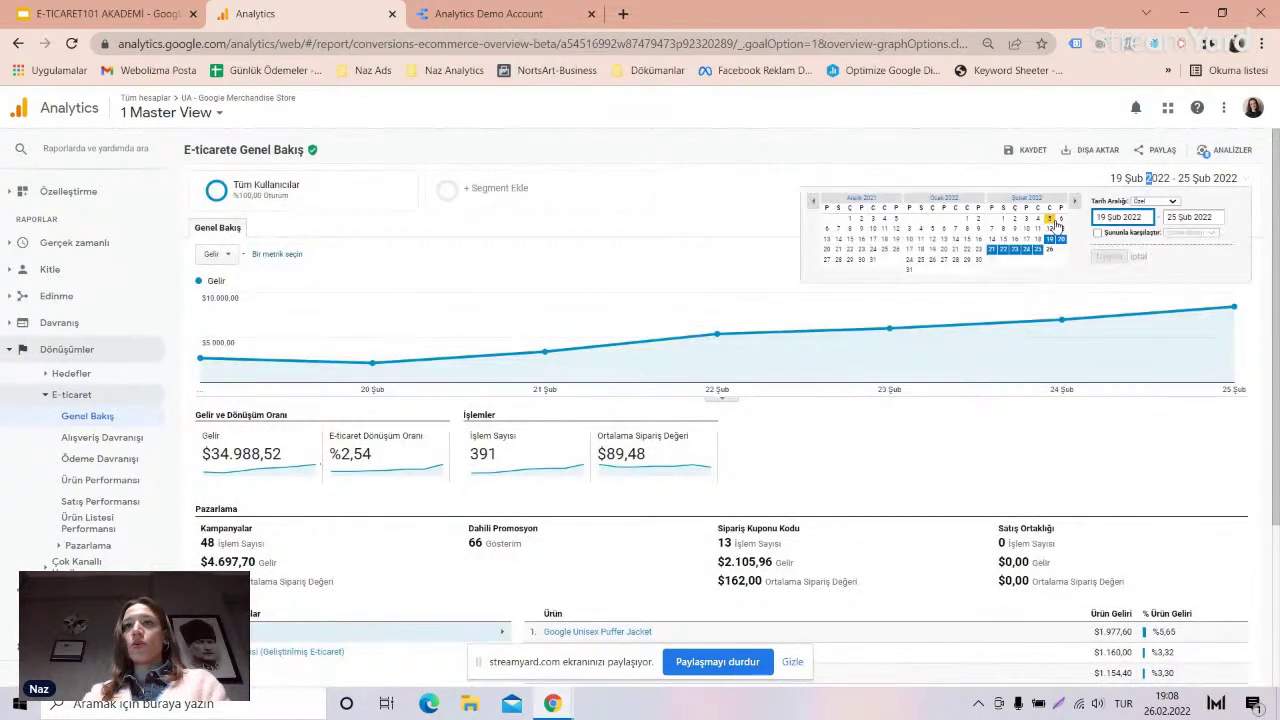
{"action": "left_click", "coordinate": [1032, 200]}
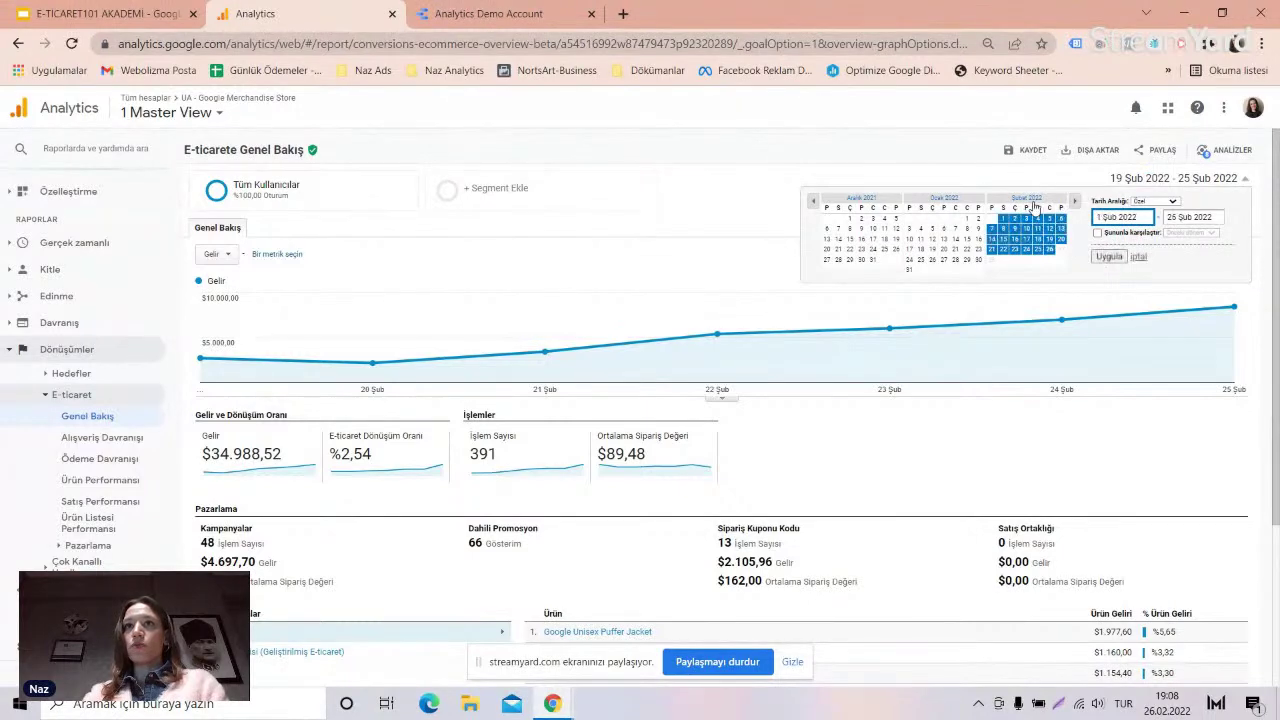
{"action": "left_click", "coordinate": [1108, 256]}
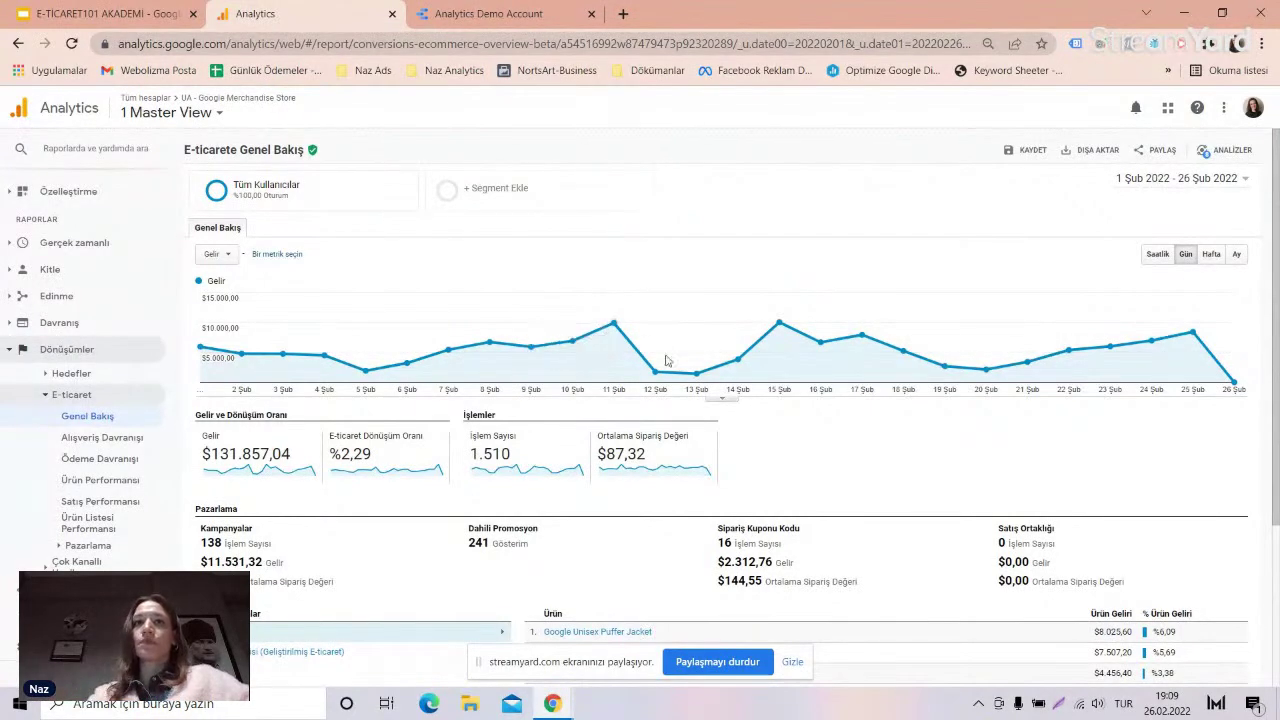
- Review the overview's marketing and best-seller figures, and open the Alışveriş Davranışı report under E-ticaret
{"action": "scroll", "coordinate": [369, 521], "scroll_direction": "down", "scroll_amount": 1}
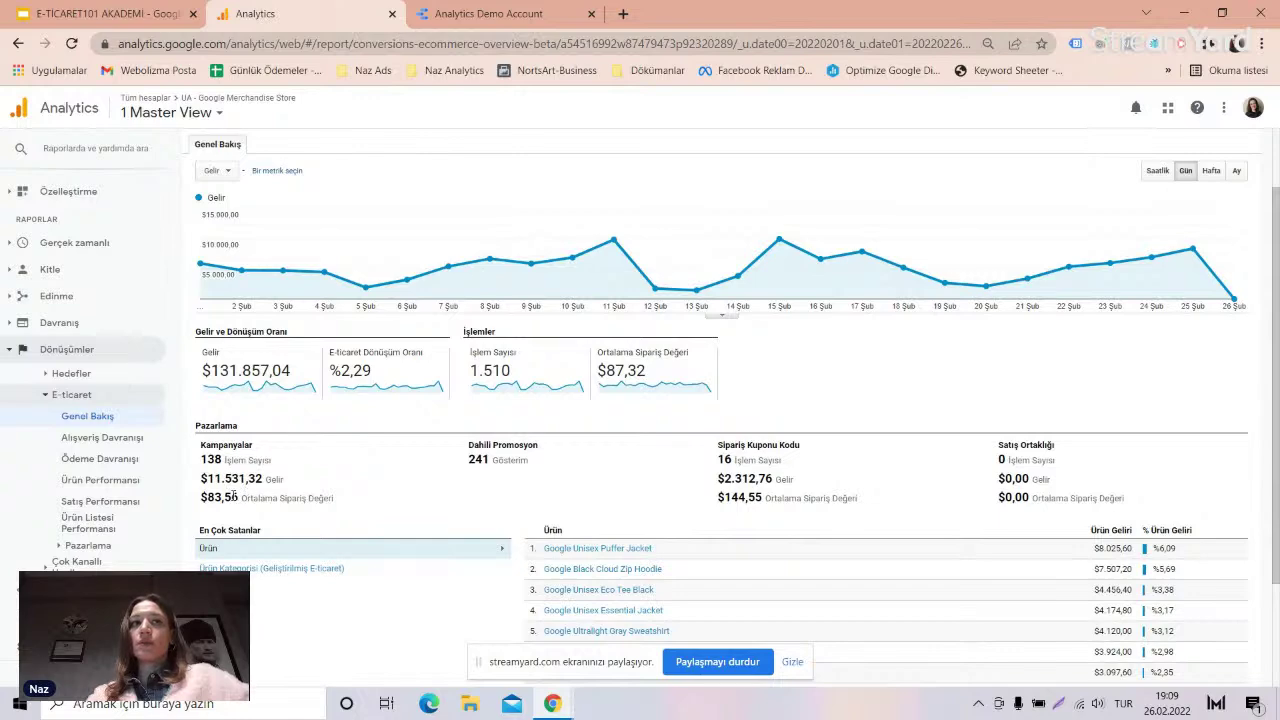
{"action": "scroll", "coordinate": [235, 497], "scroll_direction": "down", "scroll_amount": 2}
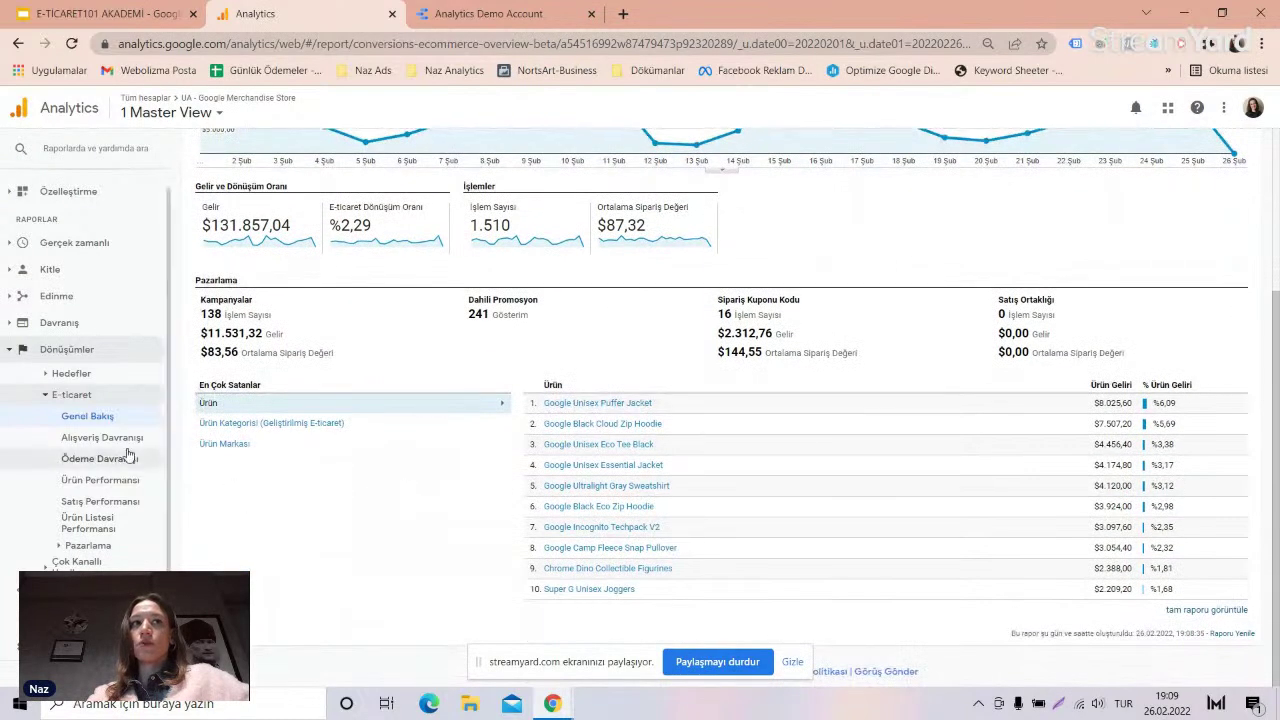
{"action": "left_click", "coordinate": [130, 441]}
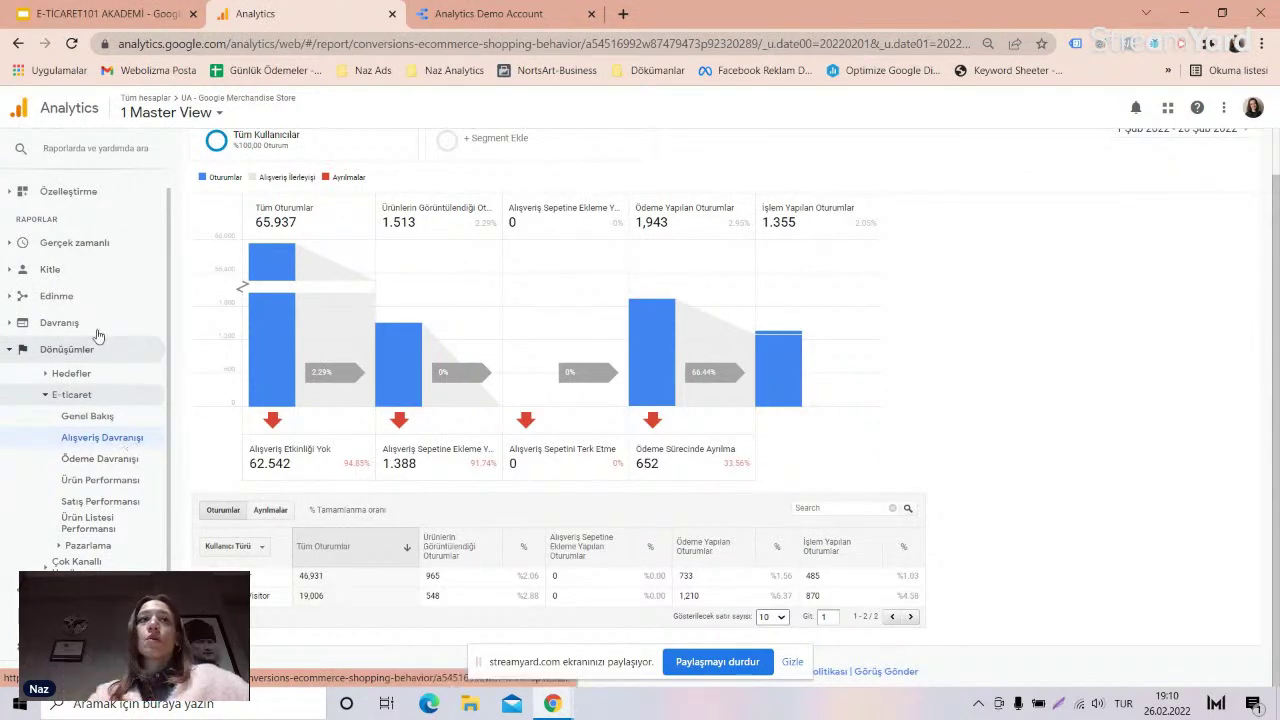
{"action": "scroll", "coordinate": [371, 218], "scroll_direction": "up", "scroll_amount": 1}
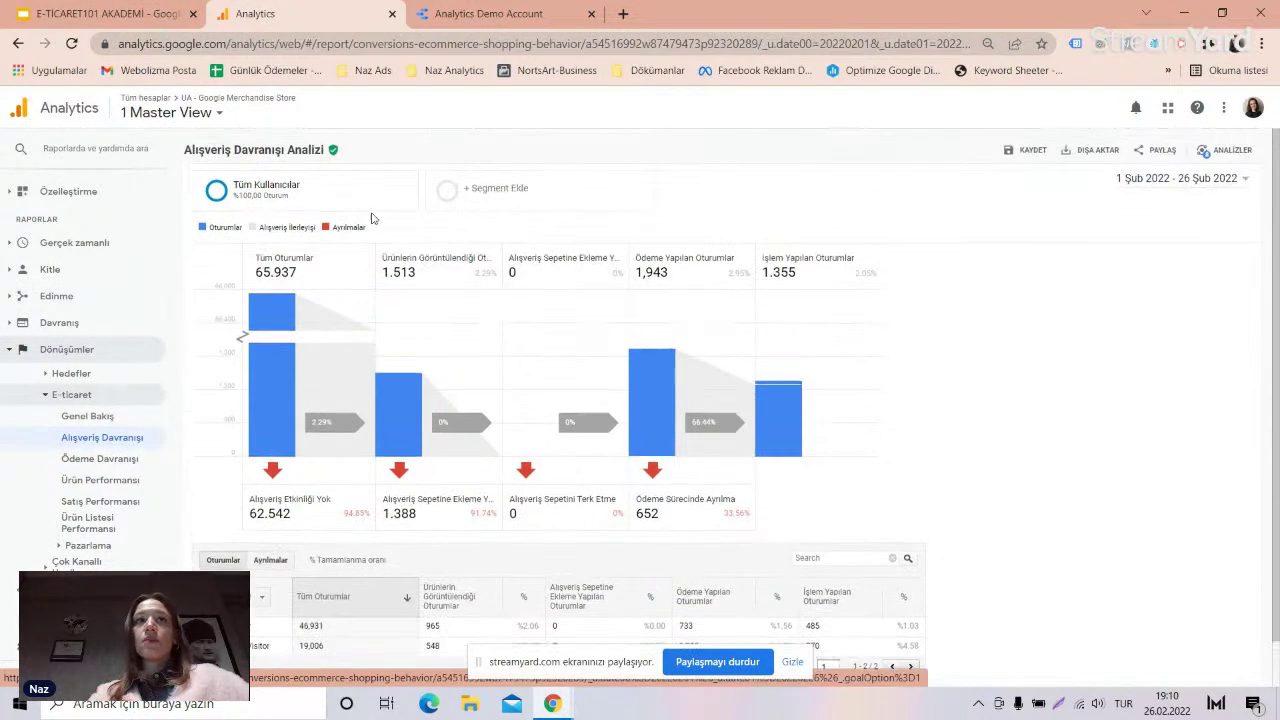
- Add the Geri Gelen Kullanıcılar segment to the Alışveriş Davranışı report and check the funnel with both segments
{"action": "left_click", "coordinate": [466, 187]}
{"action": "scroll", "coordinate": [447, 398], "scroll_direction": "down", "scroll_amount": 3}
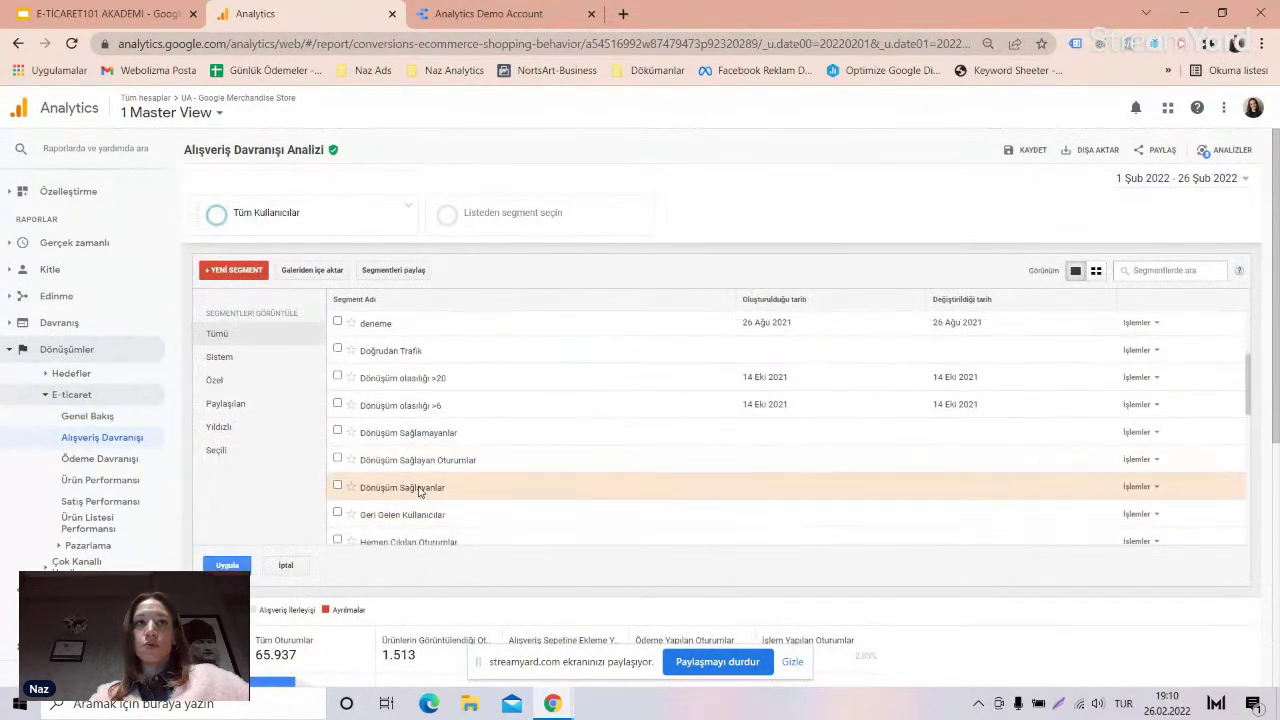
{"action": "left_click", "coordinate": [340, 429]}
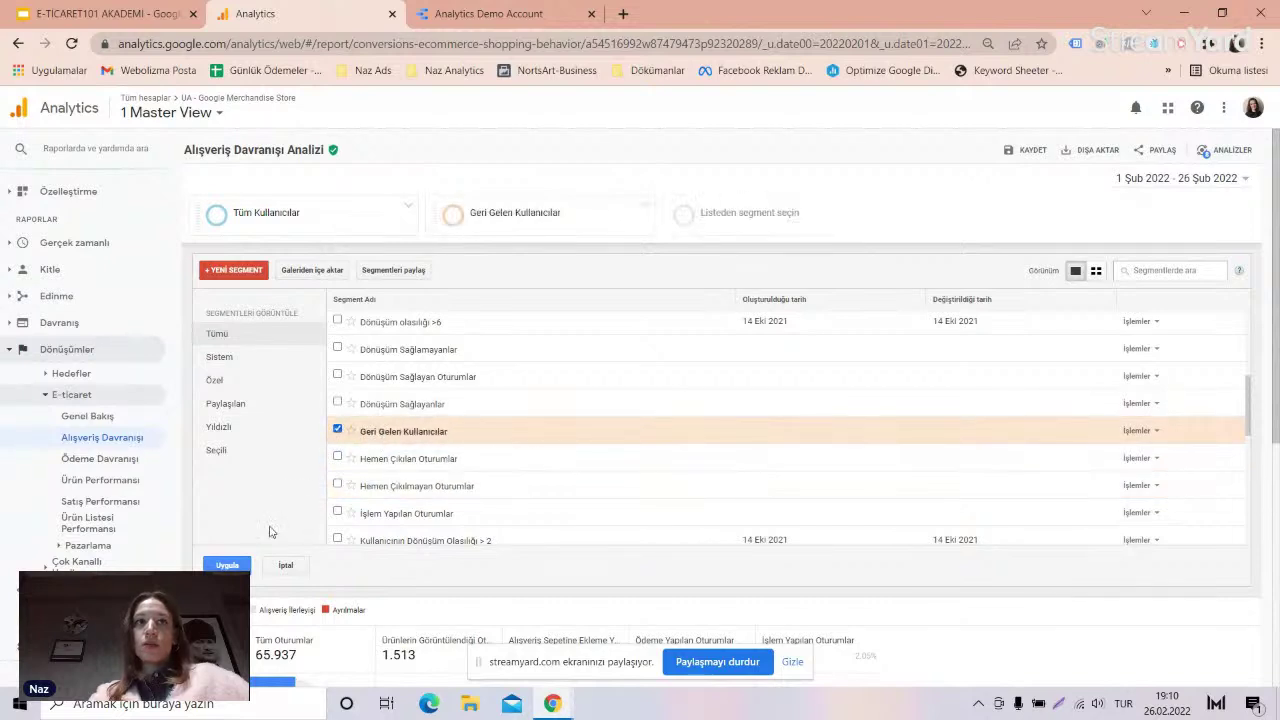
{"action": "left_click", "coordinate": [228, 565]}
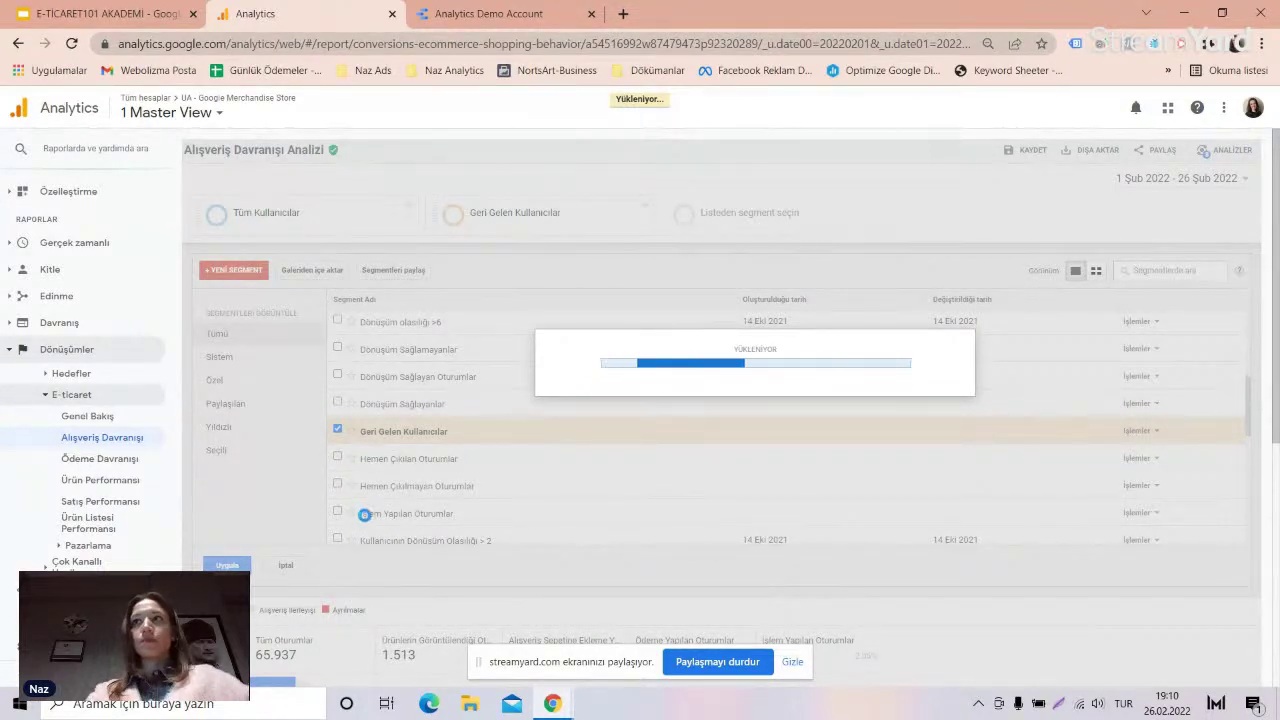
{"action": "scroll", "coordinate": [530, 355], "scroll_direction": "down", "scroll_amount": 1}
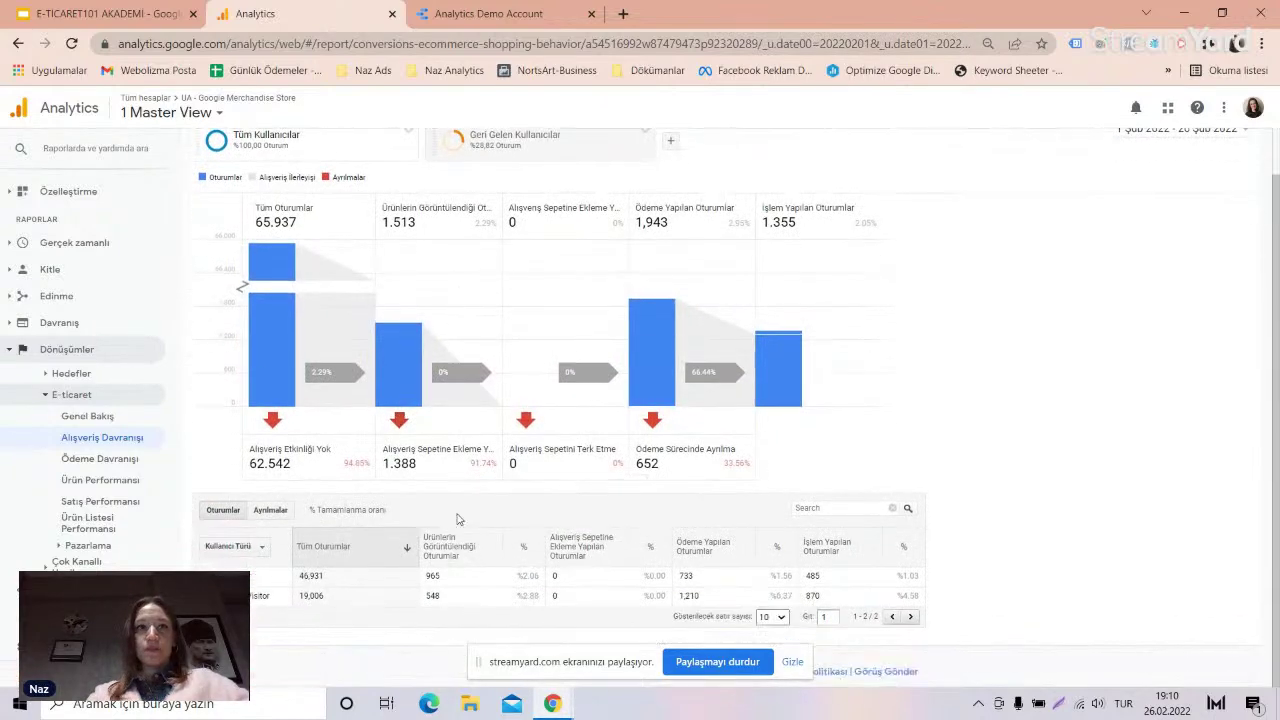
{"action": "scroll", "coordinate": [600, 350], "scroll_direction": "up", "scroll_amount": 1}
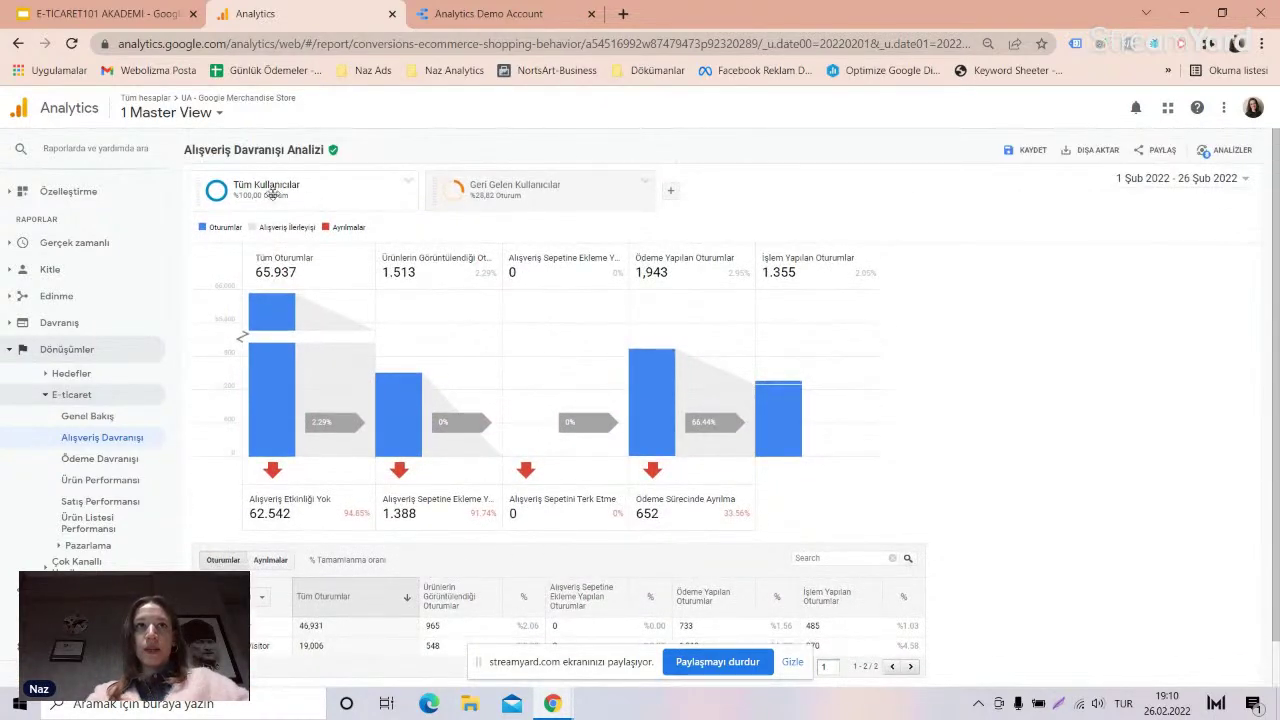
- Remove the Tüm Kullanıcılar segment and examine the shopping funnel and table for Geri Gelen Kullanıcılar
{"action": "mouse_move", "coordinate": [305, 187]}
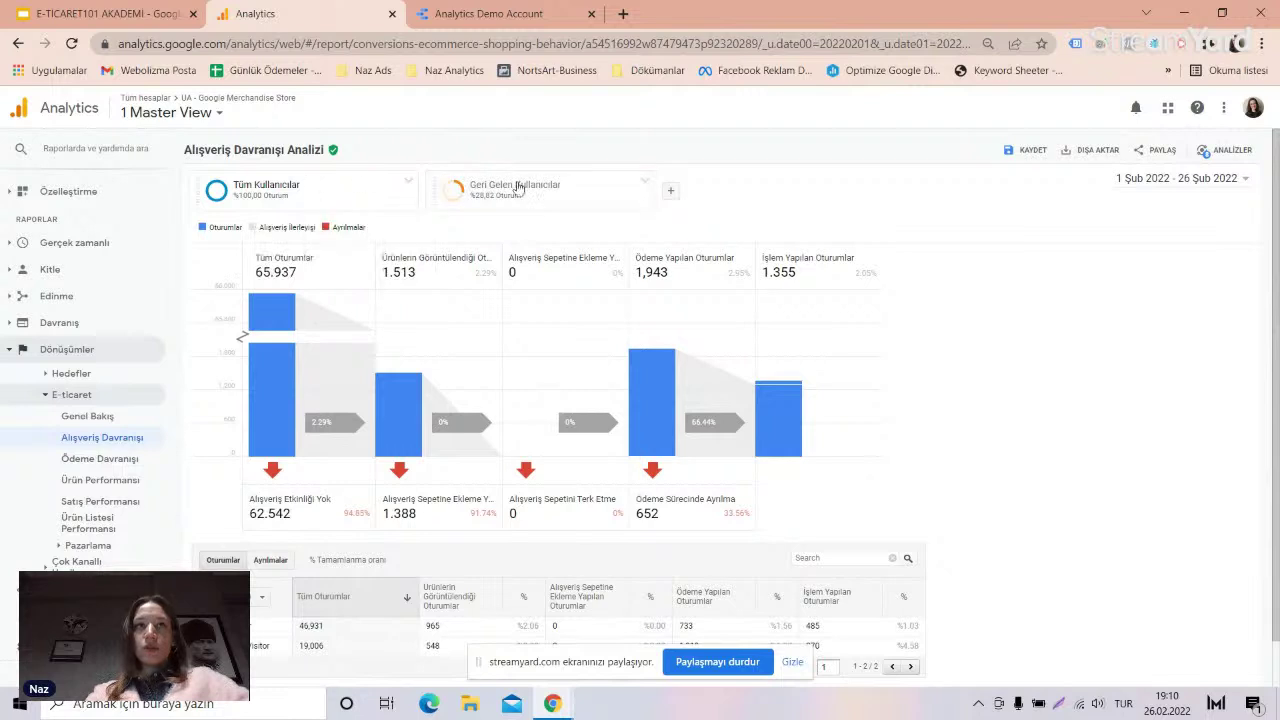
{"action": "mouse_move", "coordinate": [485, 210]}
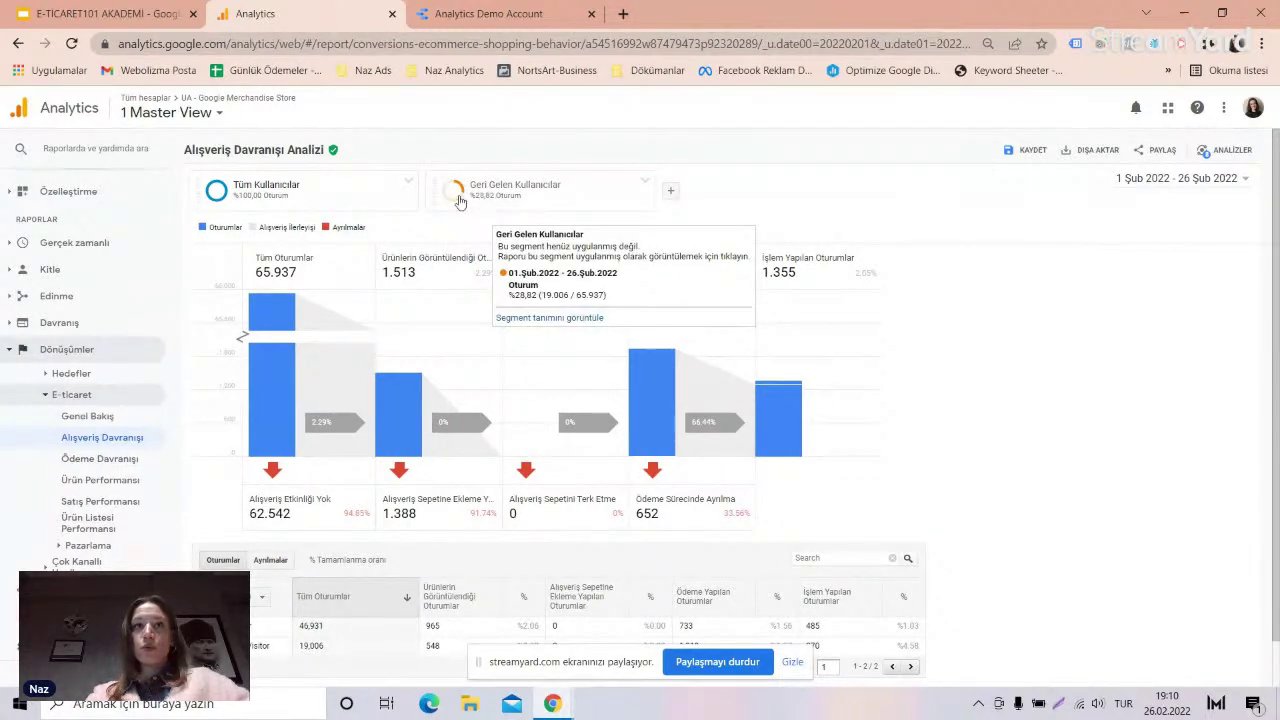
{"action": "left_click", "coordinate": [408, 182]}
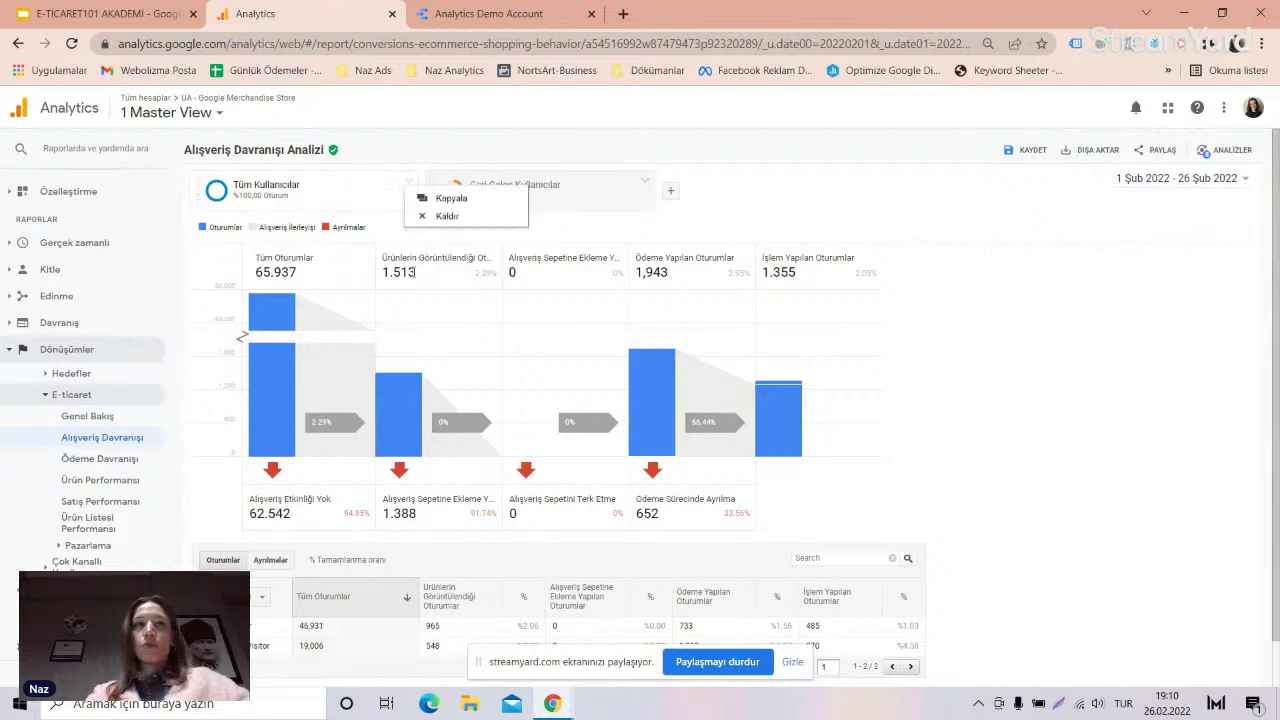
{"action": "left_click", "coordinate": [440, 216]}
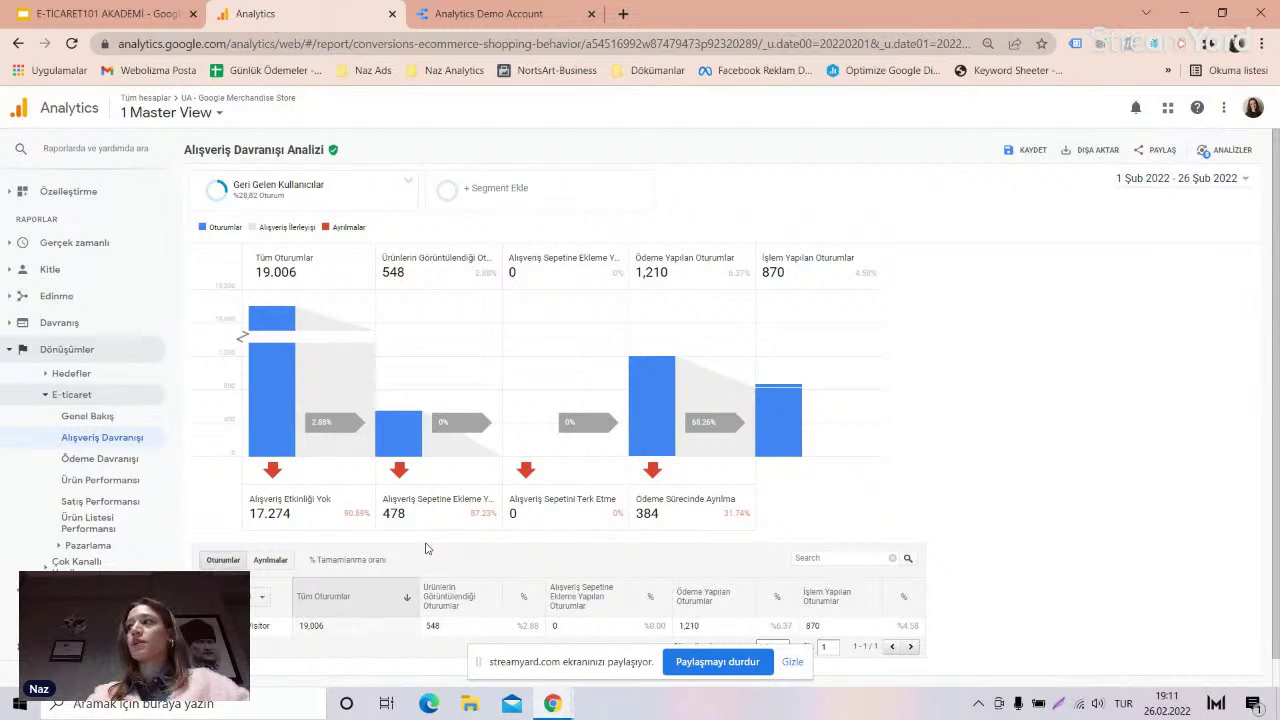
{"action": "scroll", "coordinate": [376, 560], "scroll_direction": "down", "scroll_amount": 1}
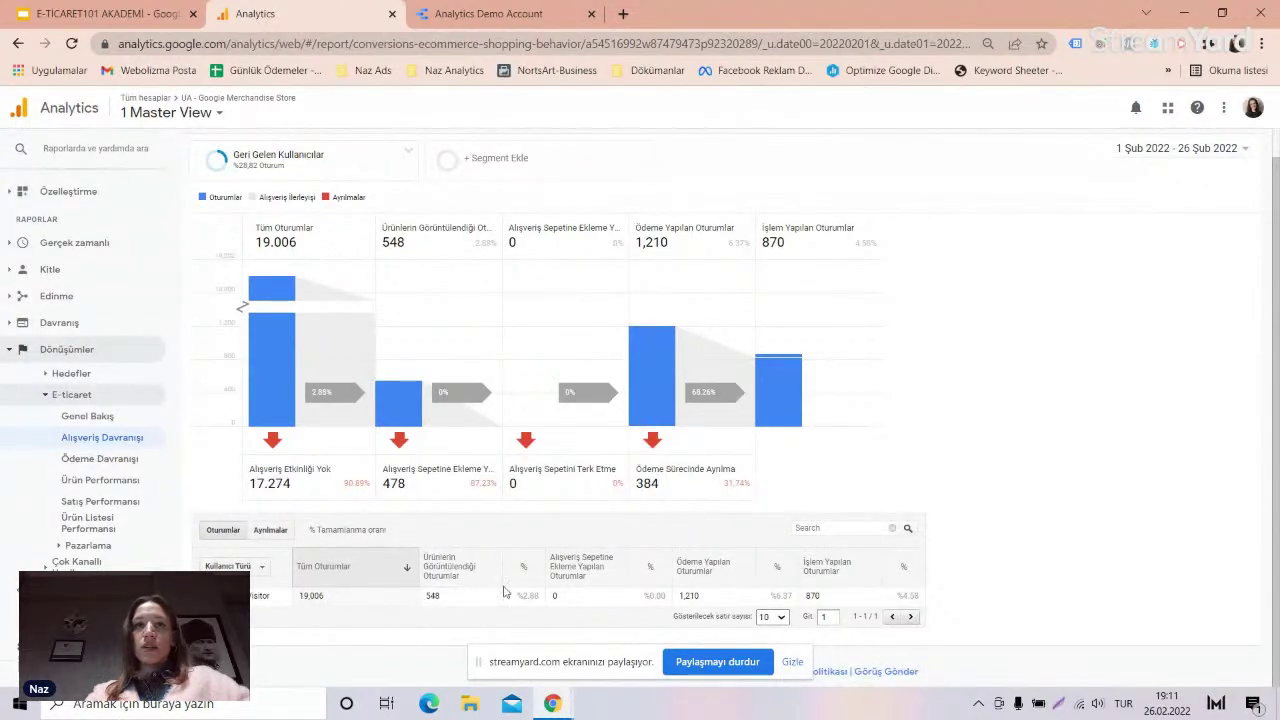
{"action": "scroll", "coordinate": [348, 360], "scroll_direction": "up", "scroll_amount": 1}
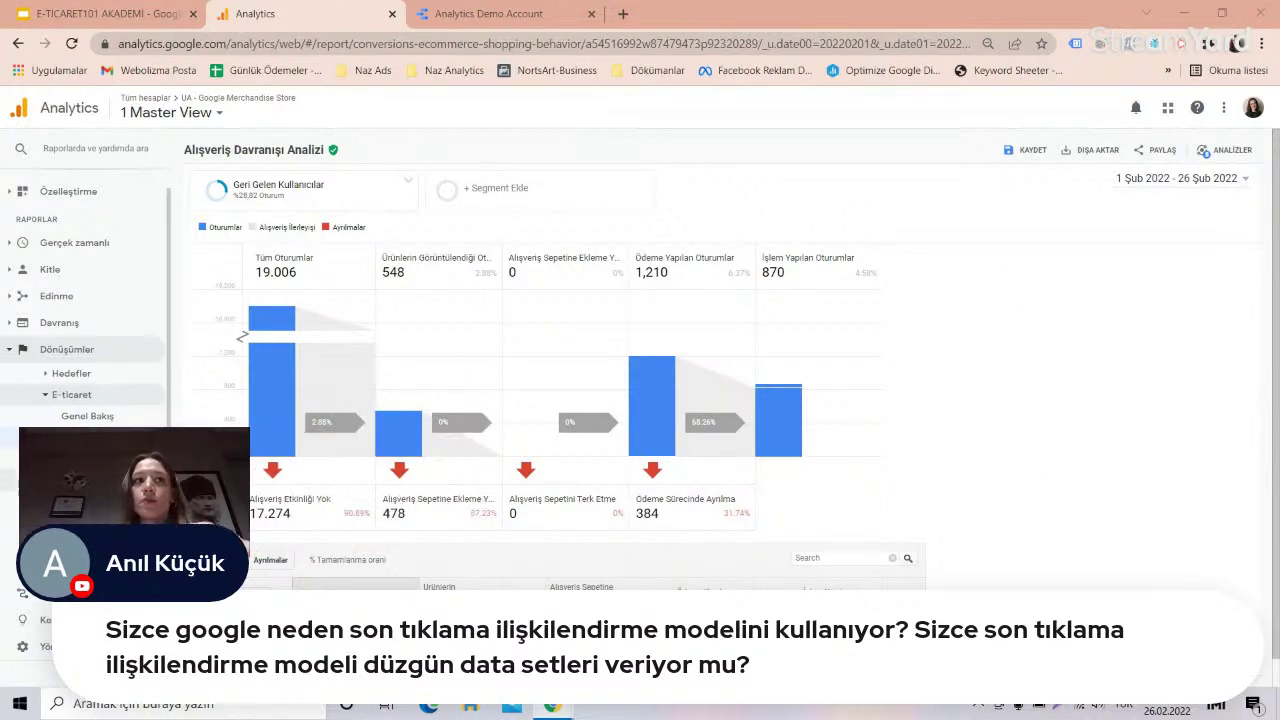
- Open the Ödeme Davranışı report and add the Tüm Kullanıcılar segment, finding it with the search text "tüm"
{"action": "left_click", "coordinate": [92, 459]}
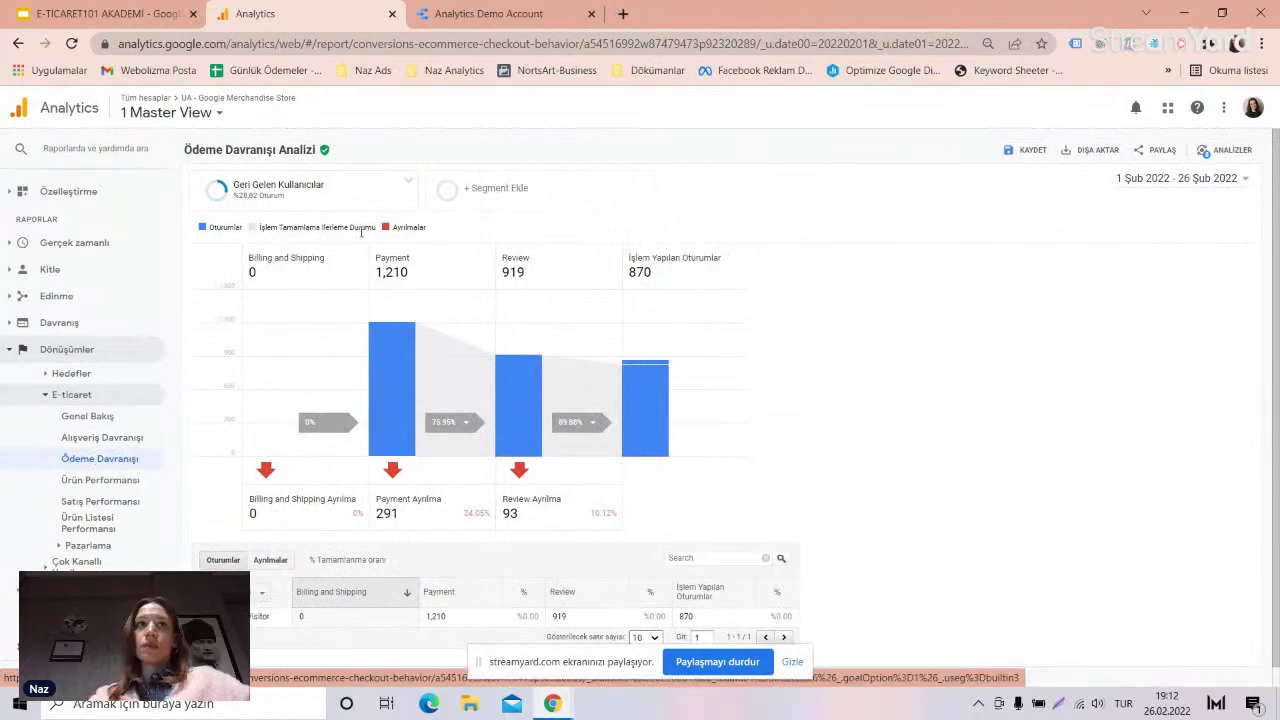
{"action": "left_click", "coordinate": [494, 188]}
{"action": "scroll", "coordinate": [414, 423], "scroll_direction": "down", "scroll_amount": 10}
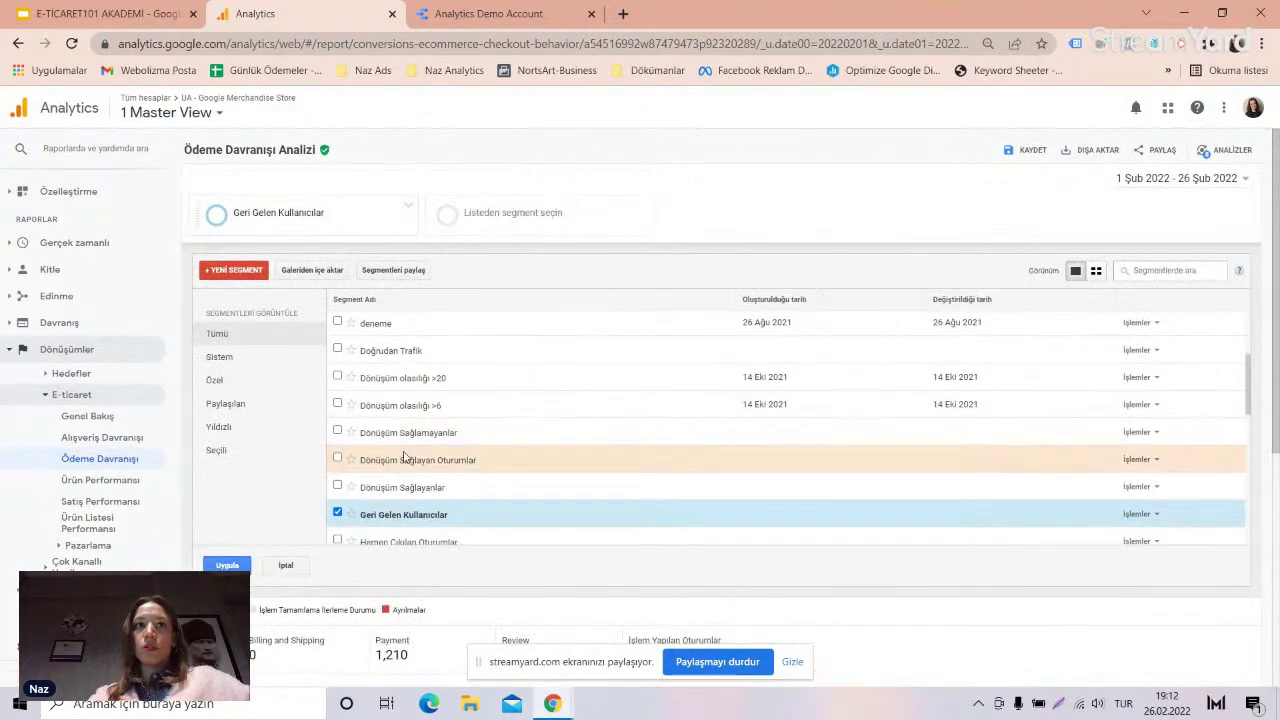
{"action": "left_click", "coordinate": [1152, 274]}
{"action": "type", "text": "tüm"}
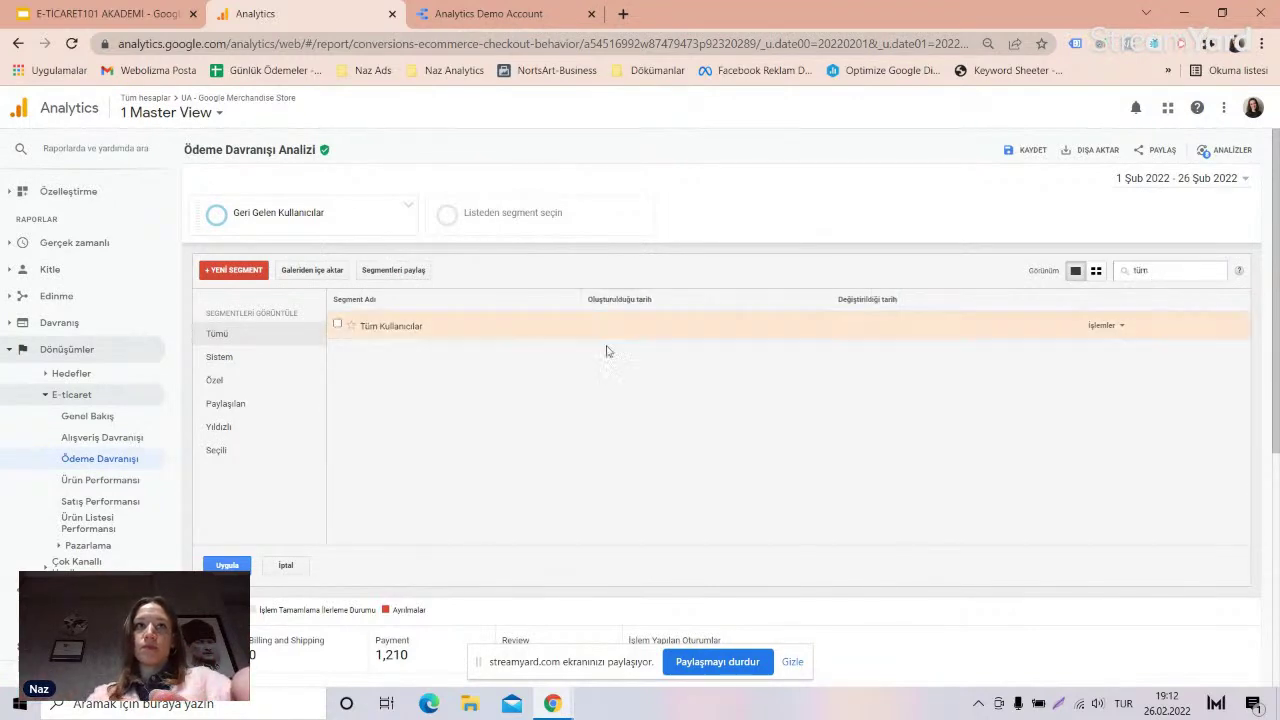
{"action": "left_click", "coordinate": [509, 329]}
{"action": "left_click", "coordinate": [222, 564]}
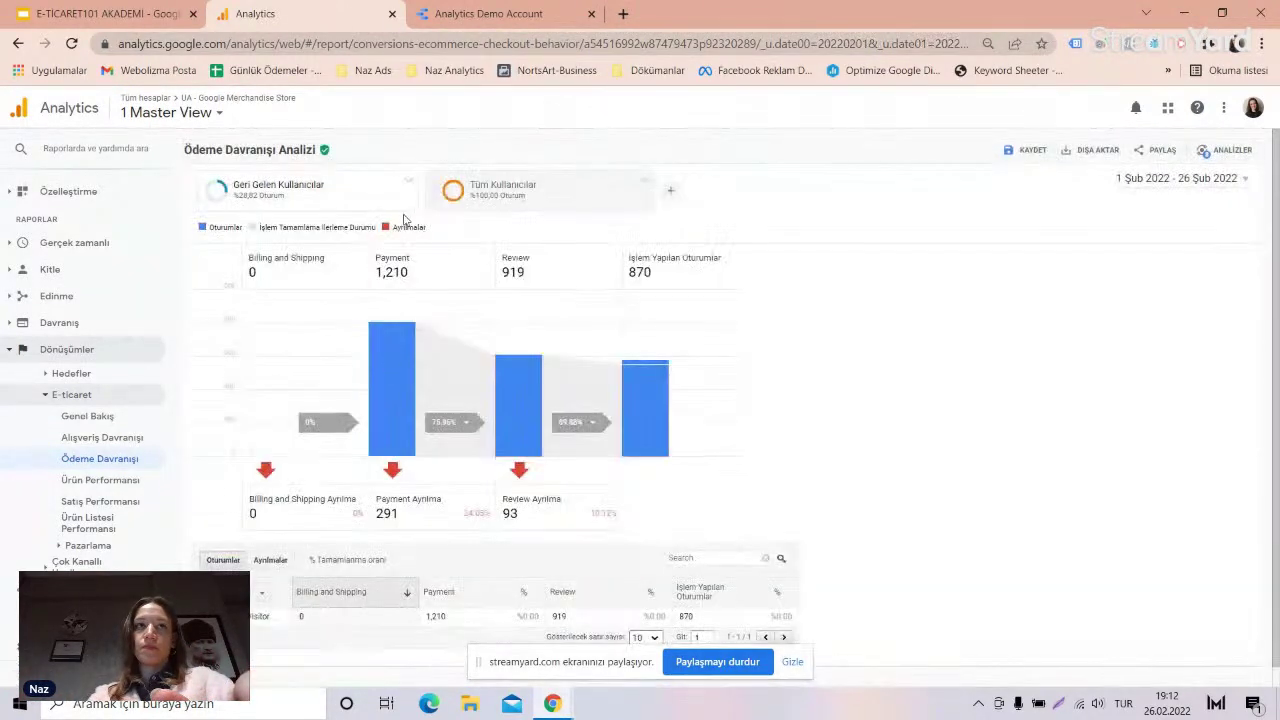
- Remove the Geri Gelen Kullanıcılar segment and examine the checkout funnel and table for Tüm Kullanıcılar
{"action": "left_click", "coordinate": [405, 186]}
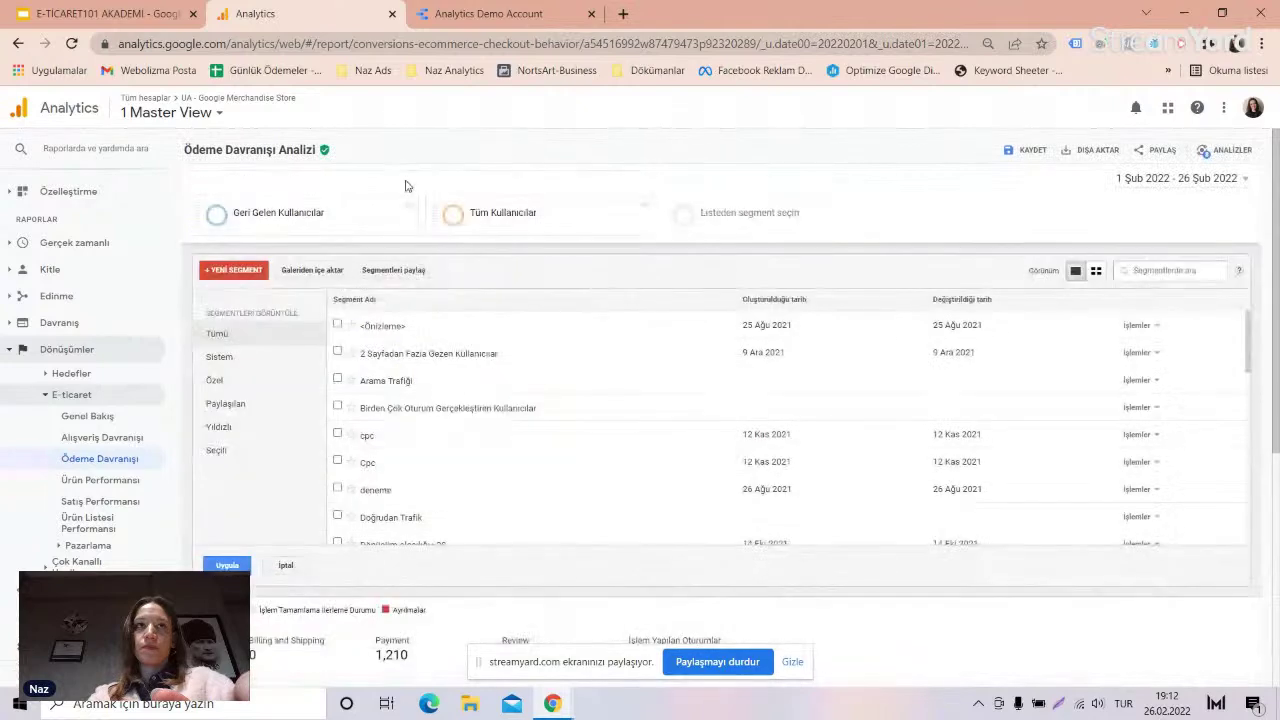
{"action": "left_click", "coordinate": [409, 207]}
{"action": "left_click", "coordinate": [447, 240]}
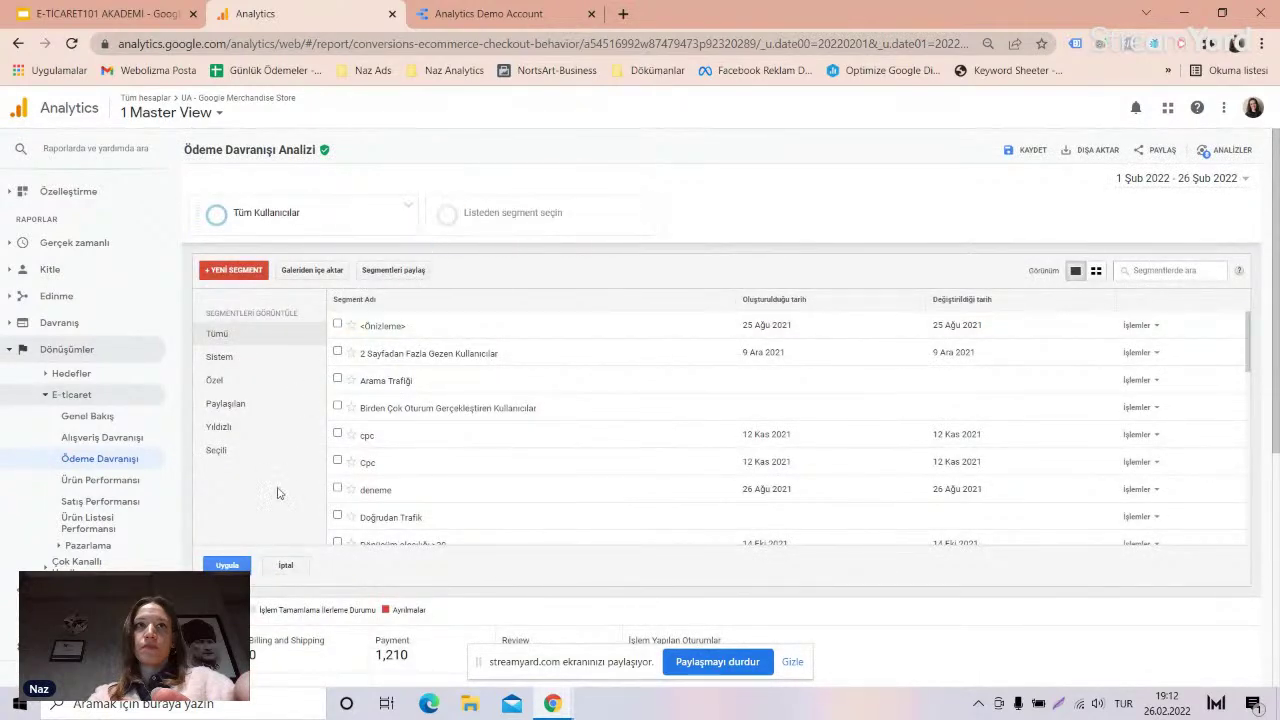
{"action": "left_click", "coordinate": [227, 565]}
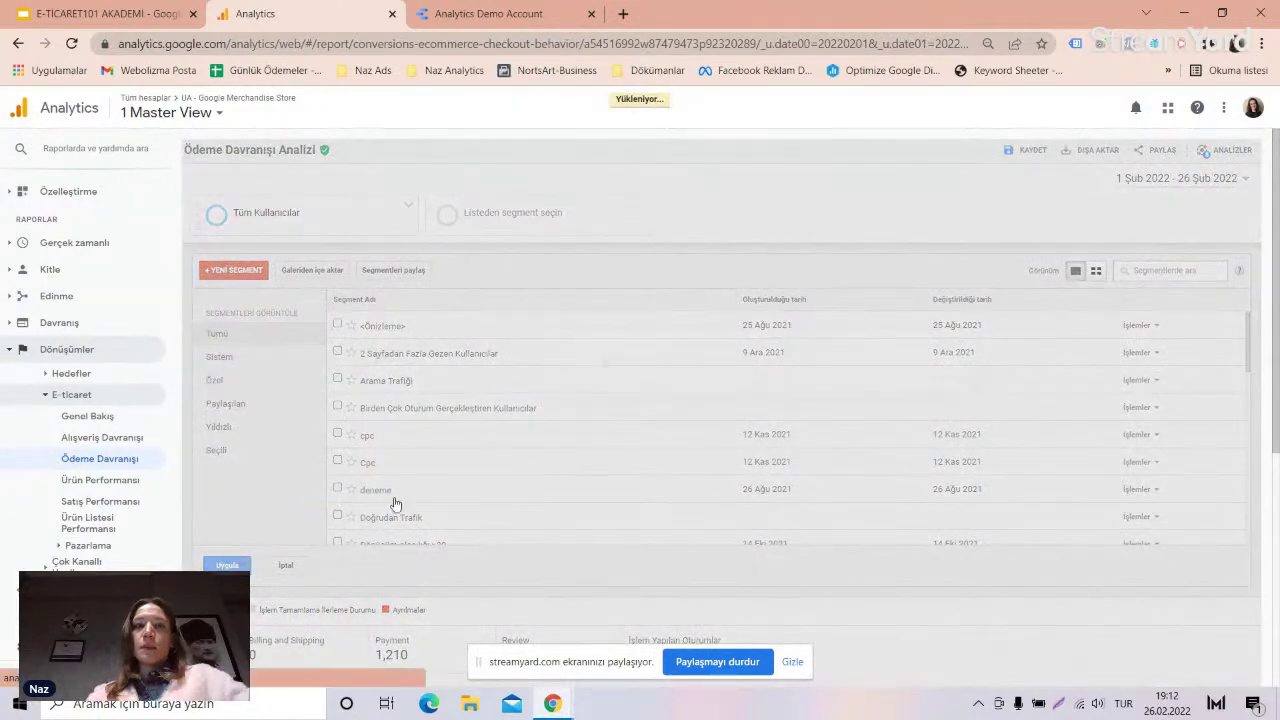
{"action": "scroll", "coordinate": [428, 578], "scroll_direction": "down", "scroll_amount": 1}
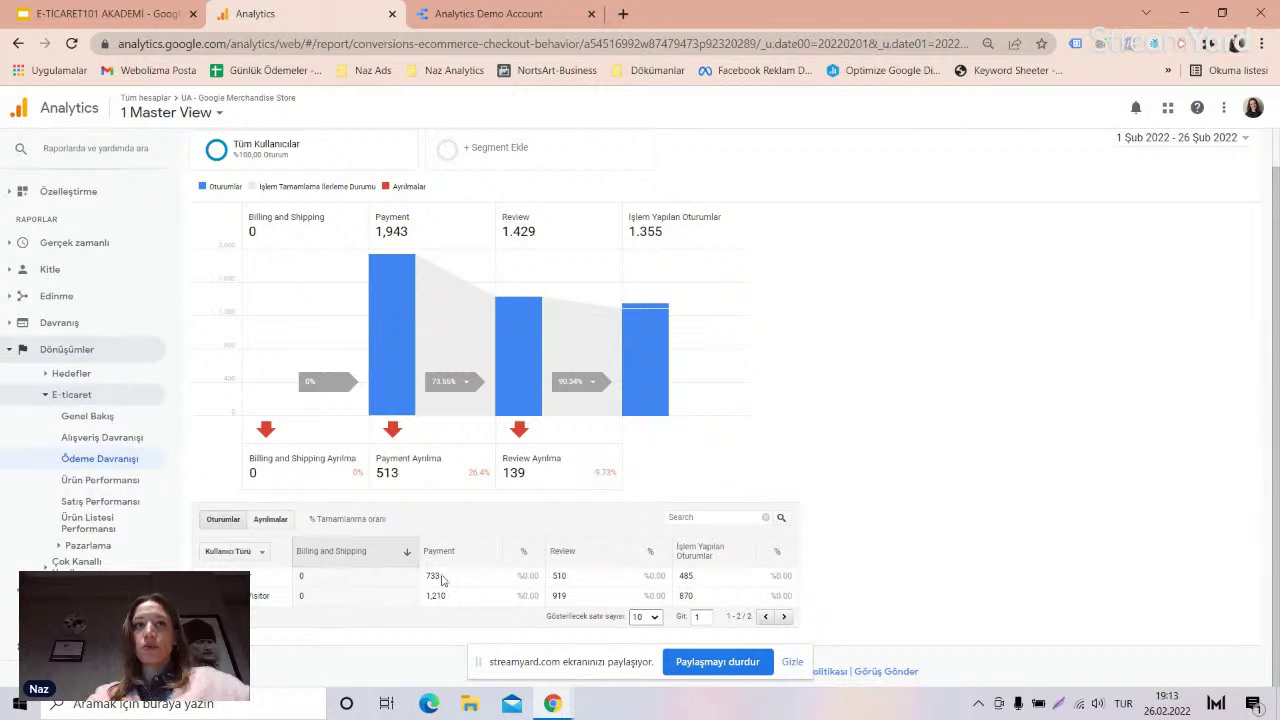
- Open the Ürün Performansı report under E-ticaret and review the product sales table
{"action": "left_click", "coordinate": [112, 484]}
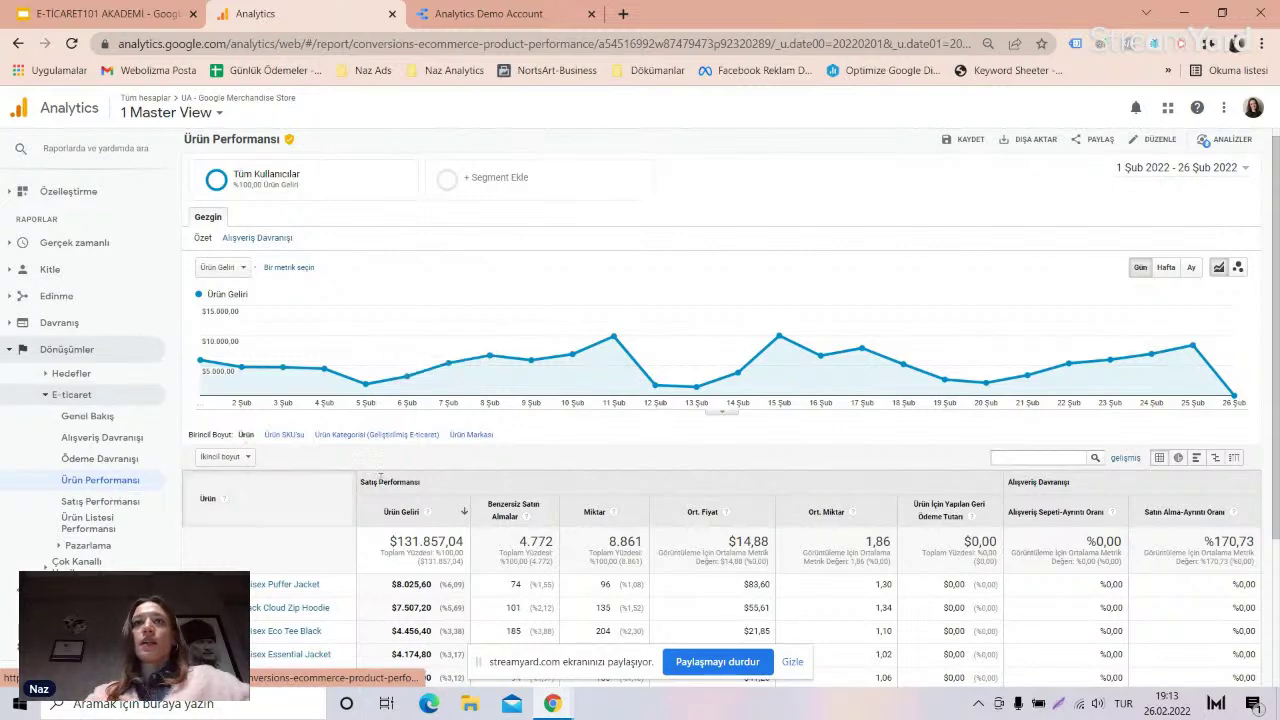
{"action": "scroll", "coordinate": [436, 445], "scroll_direction": "down", "scroll_amount": 1}
{"action": "scroll", "coordinate": [490, 510], "scroll_direction": "down", "scroll_amount": 2}
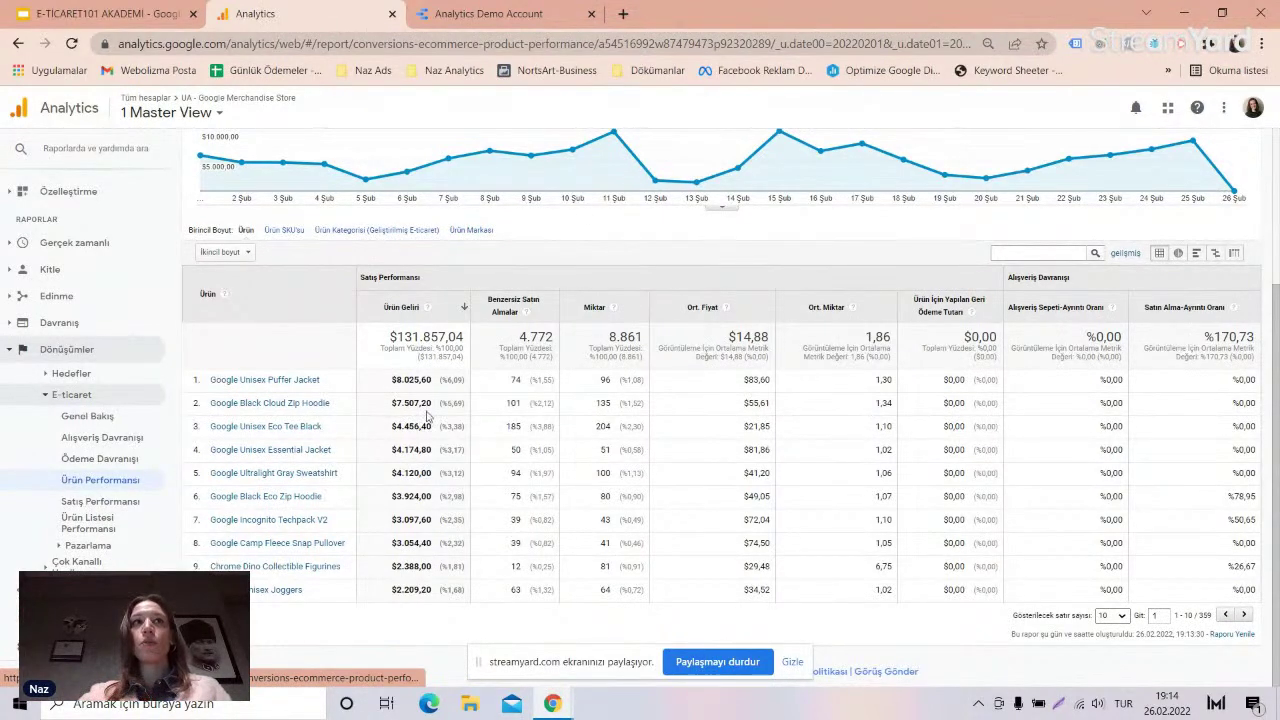
- Add Bölge as the product table's secondary dimension, finding it with the search text "böl"
{"action": "left_click", "coordinate": [220, 253]}
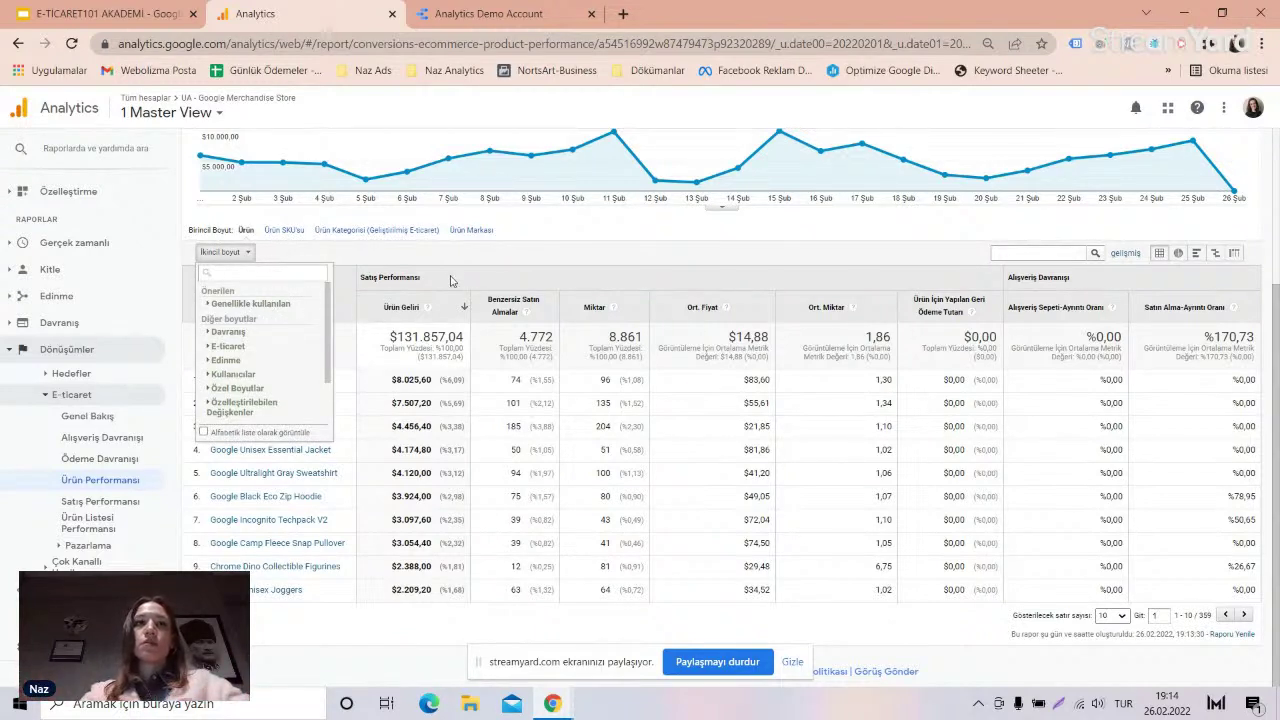
{"action": "left_click", "coordinate": [366, 302]}
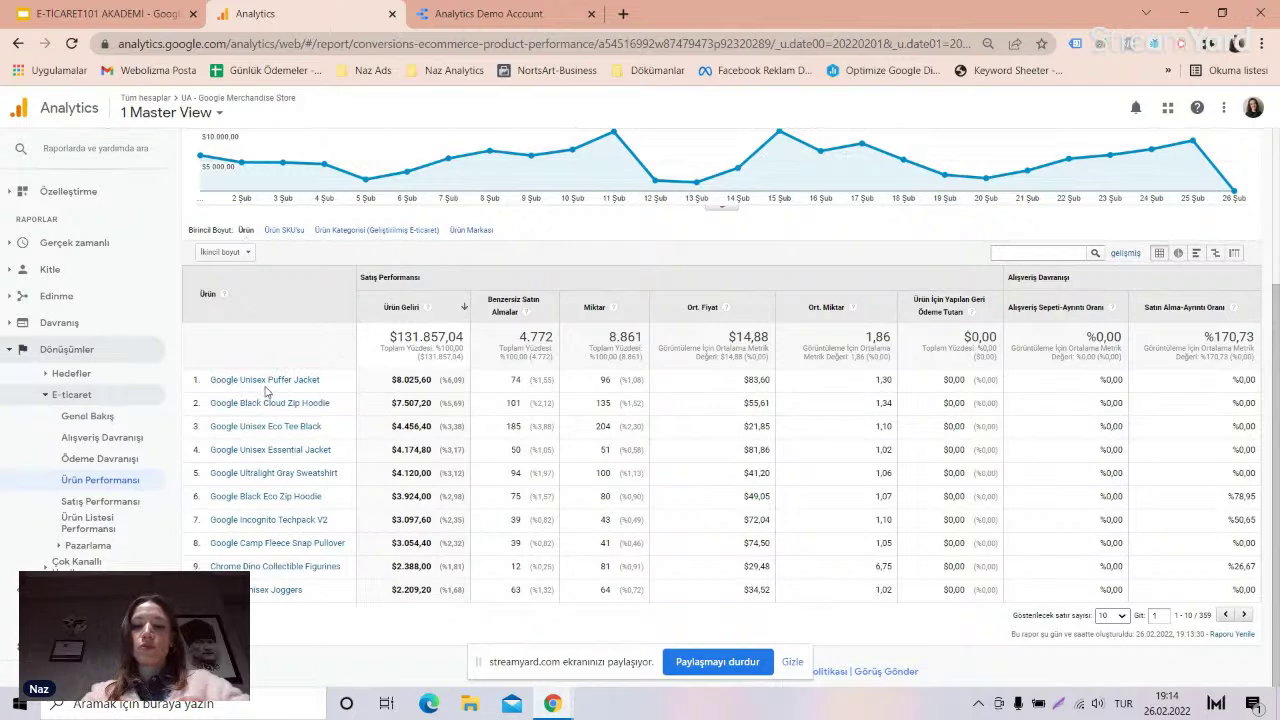
{"action": "left_click", "coordinate": [236, 254]}
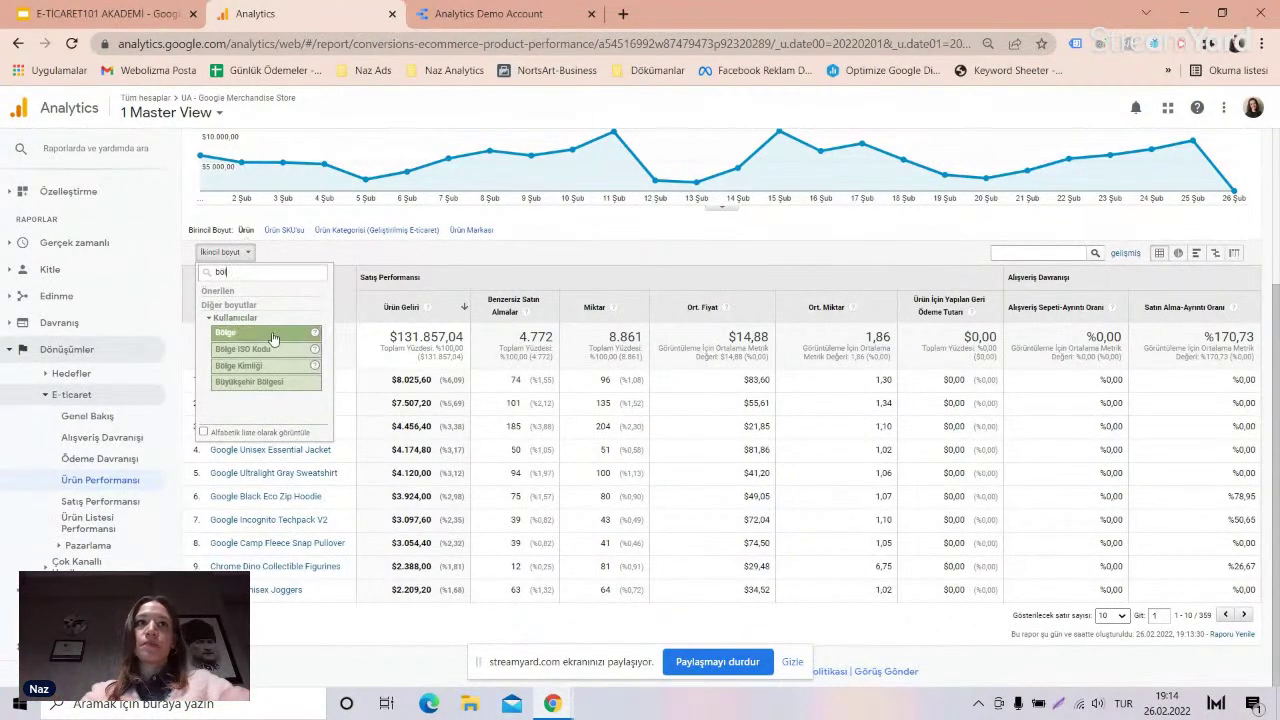
{"action": "left_click", "coordinate": [270, 331]}
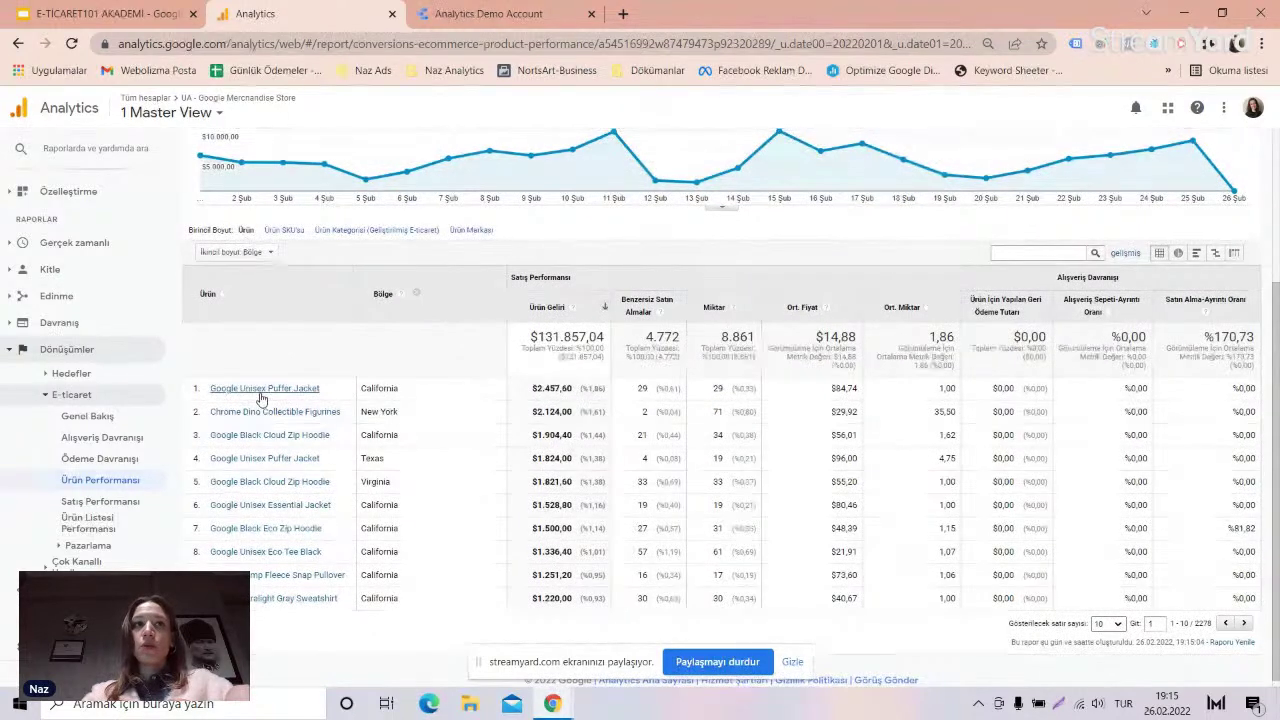
- View the SKU breakdown of Google Unisex Puffer Jacket and return to the table of all products
{"action": "left_click", "coordinate": [259, 392]}
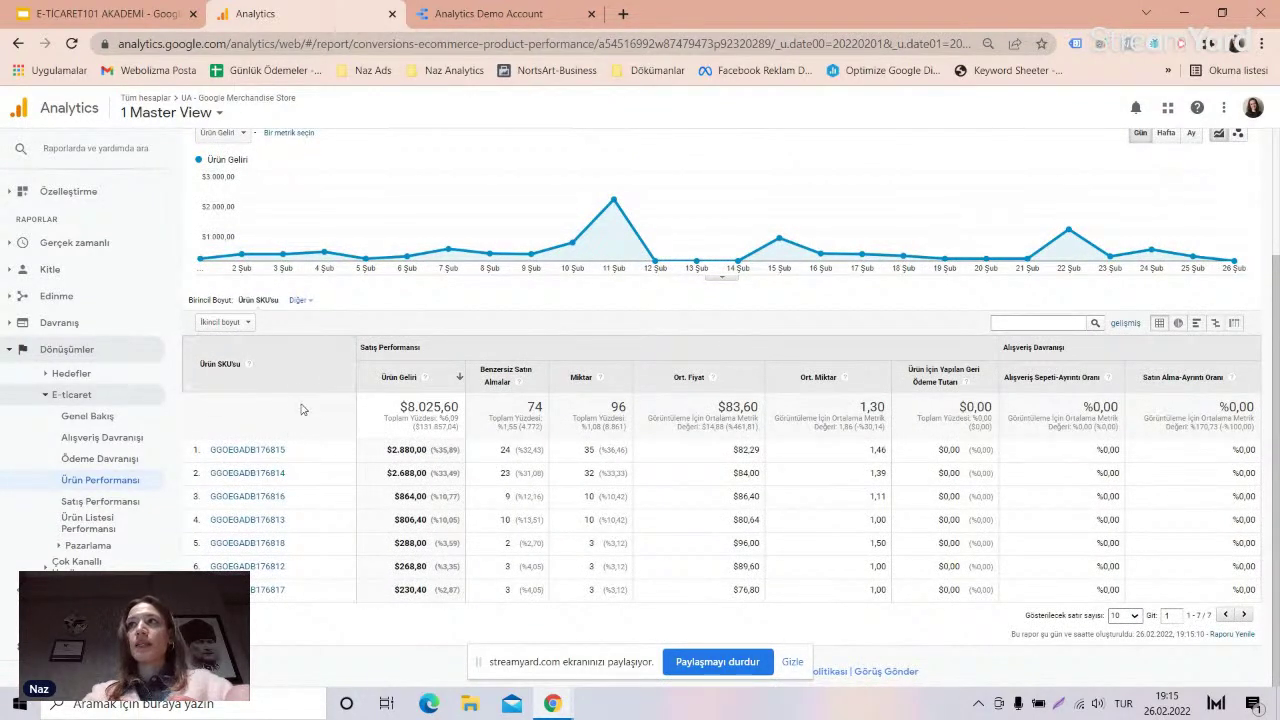
{"action": "scroll", "coordinate": [290, 390], "scroll_direction": "up", "scroll_amount": 3}
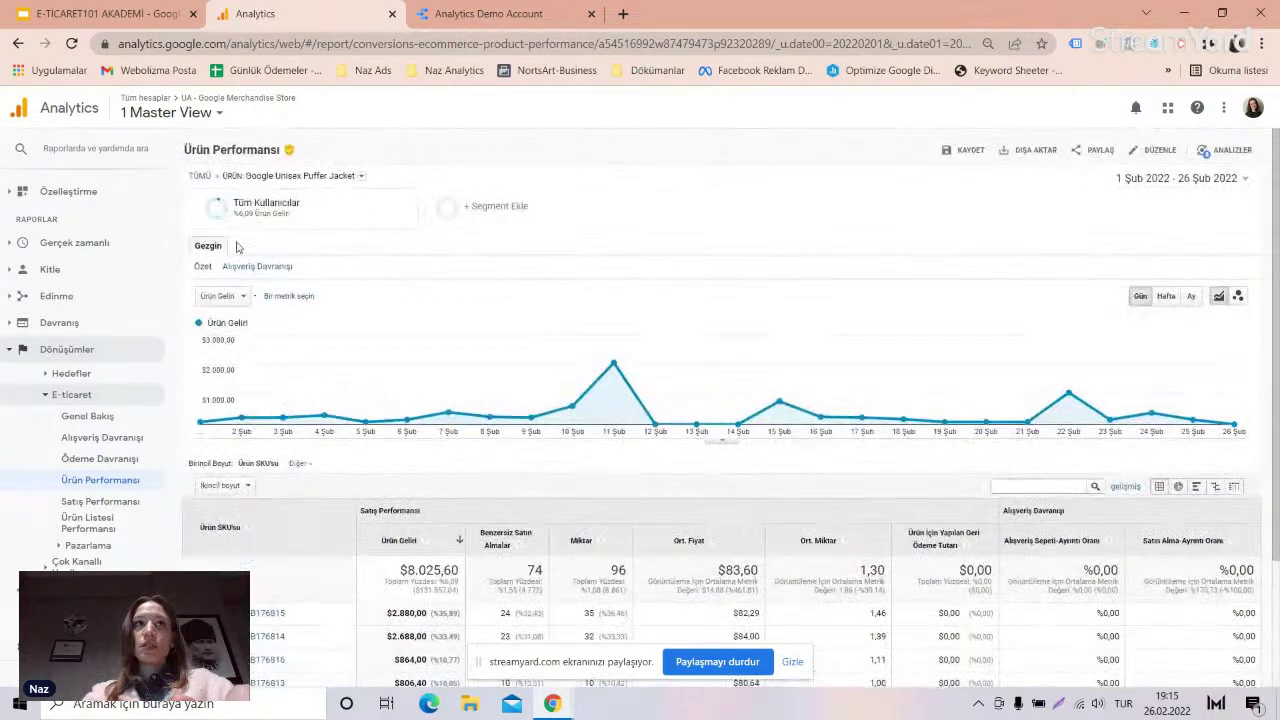
{"action": "left_click", "coordinate": [199, 176]}
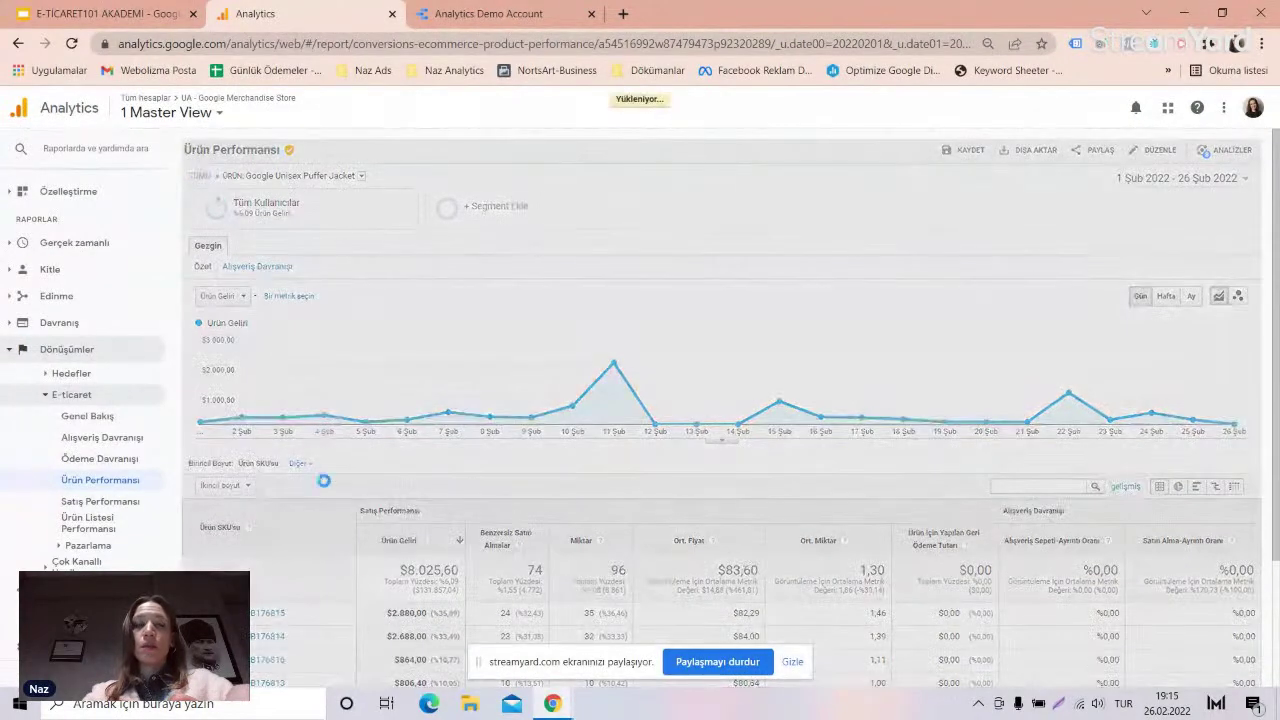
{"action": "scroll", "coordinate": [313, 570], "scroll_direction": "down", "scroll_amount": 2}
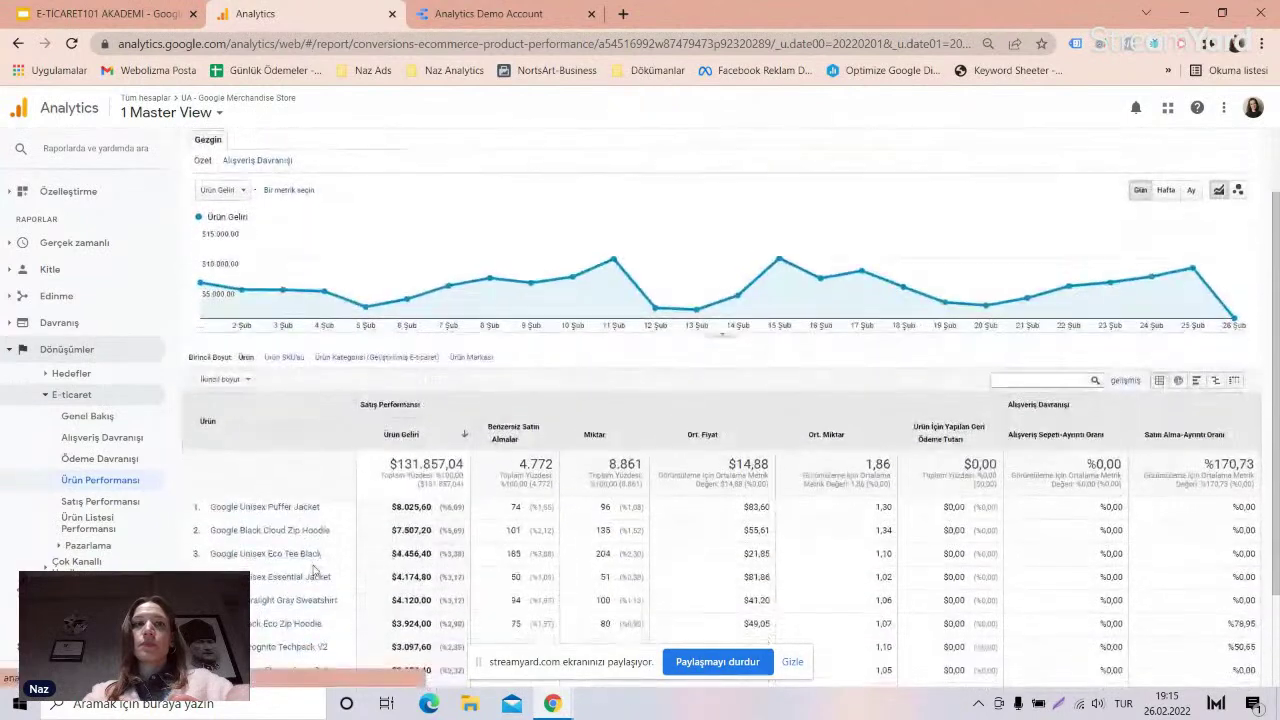
{"action": "scroll", "coordinate": [313, 570], "scroll_direction": "down", "scroll_amount": 2}
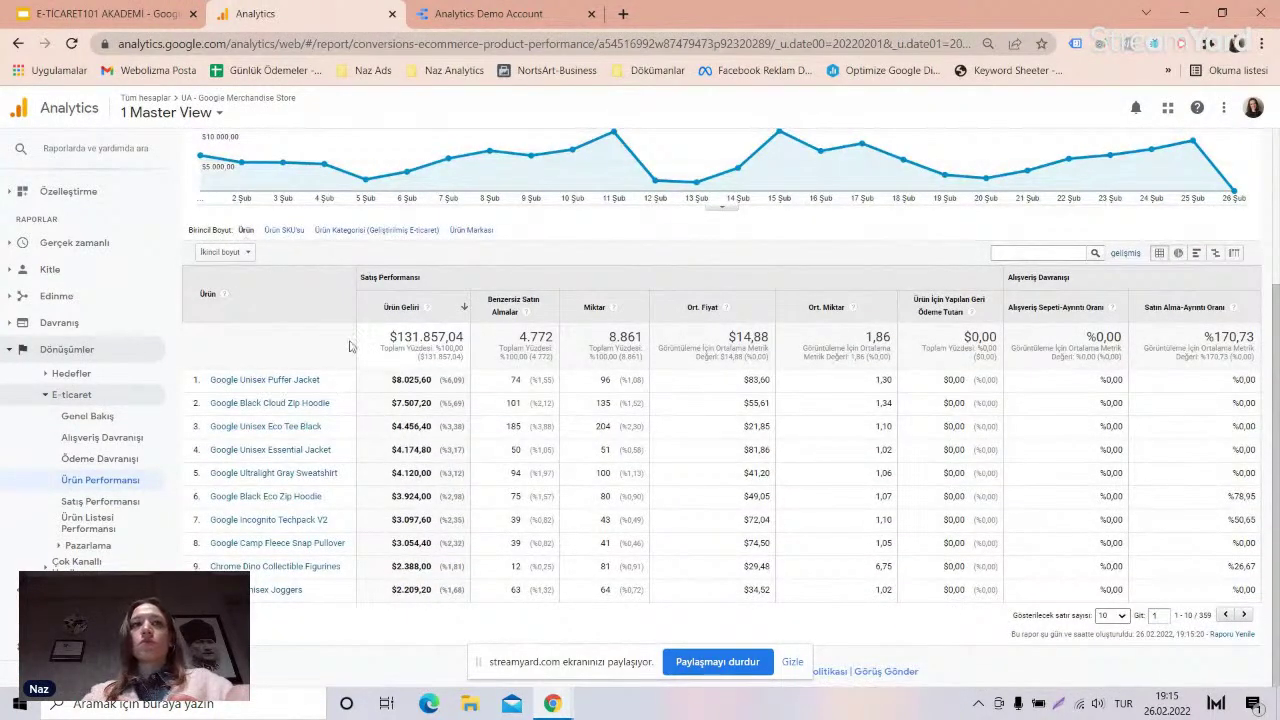
- Examine product sales with the Bölge secondary dimension, found with the search text "böl", and remove that dimension from the table
{"action": "left_click", "coordinate": [222, 252]}
{"action": "left_click", "coordinate": [222, 252]}
{"action": "left_click", "coordinate": [224, 254]}
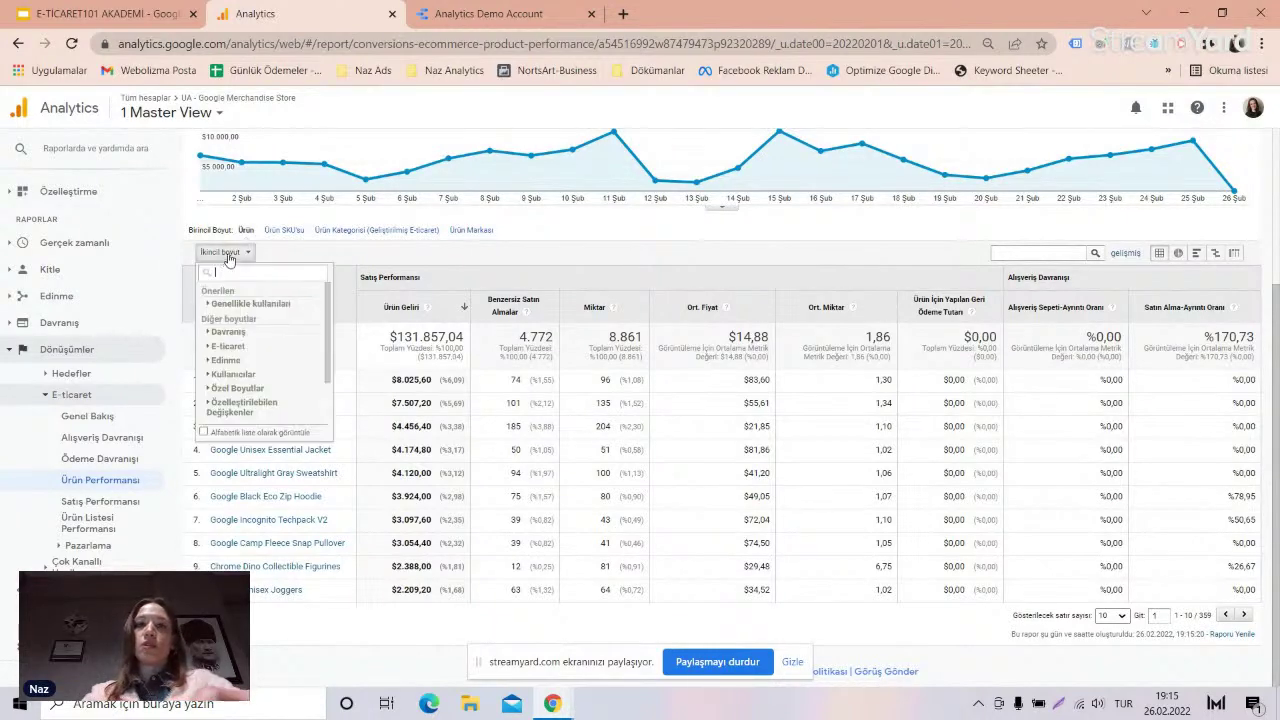
{"action": "type", "text": "böl"}
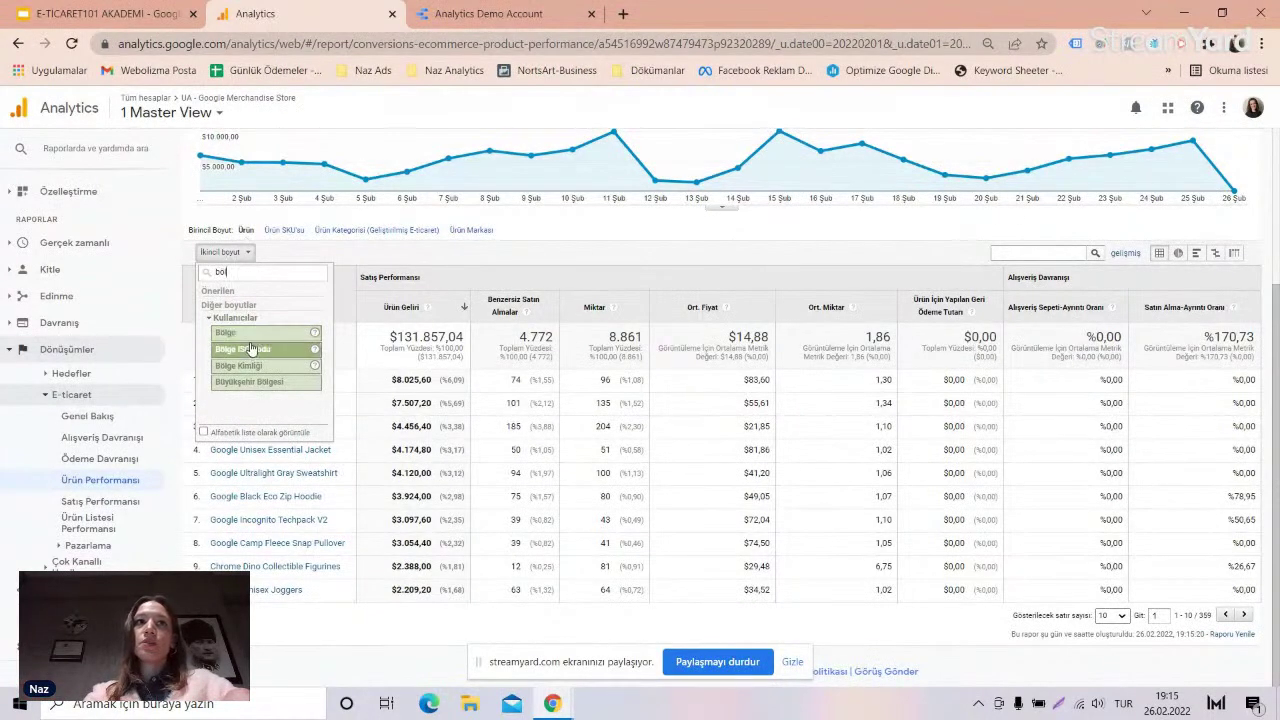
{"action": "left_click", "coordinate": [251, 335]}
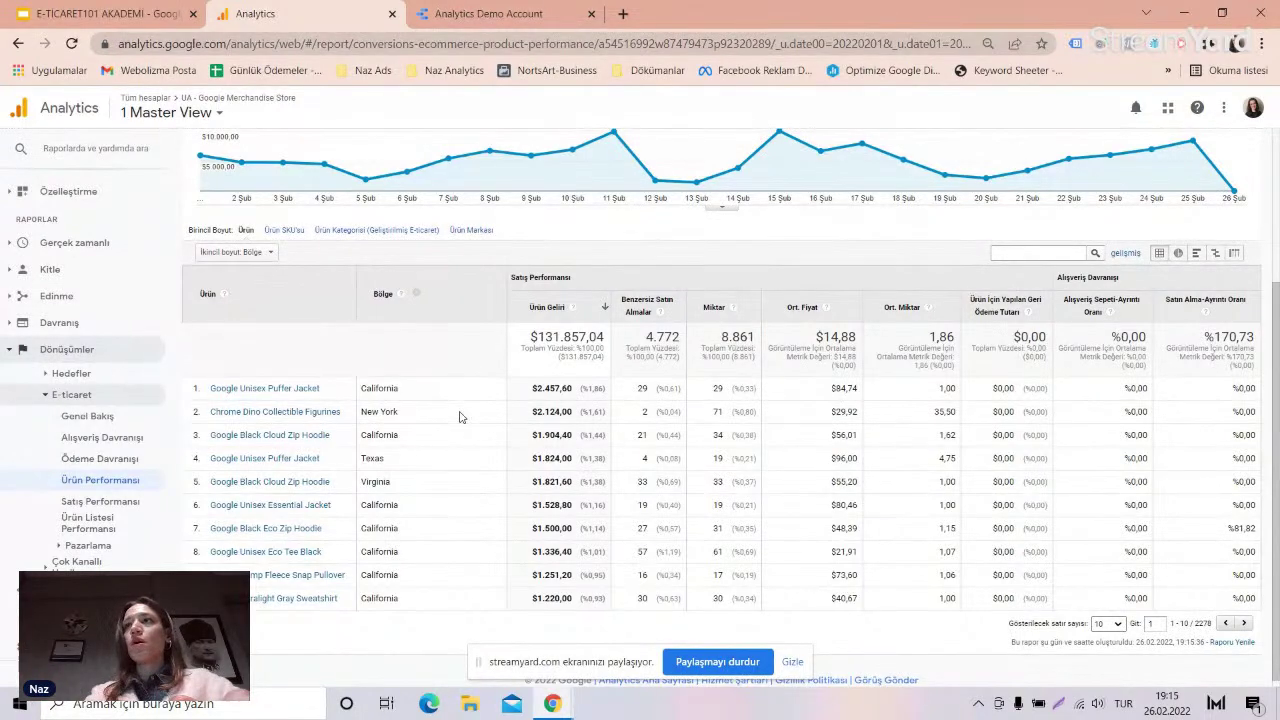
{"action": "scroll", "coordinate": [491, 492], "scroll_direction": "up", "scroll_amount": 1}
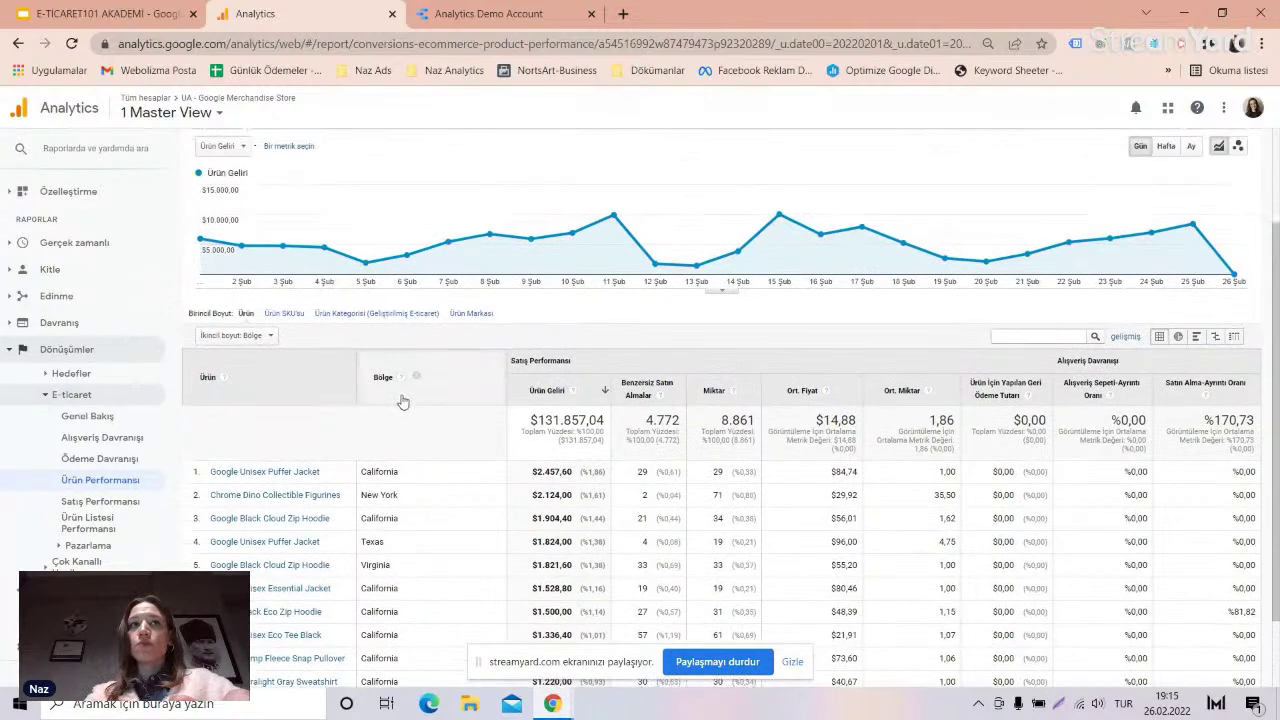
{"action": "scroll", "coordinate": [434, 429], "scroll_direction": "down", "scroll_amount": 1}
{"action": "left_click", "coordinate": [418, 295]}
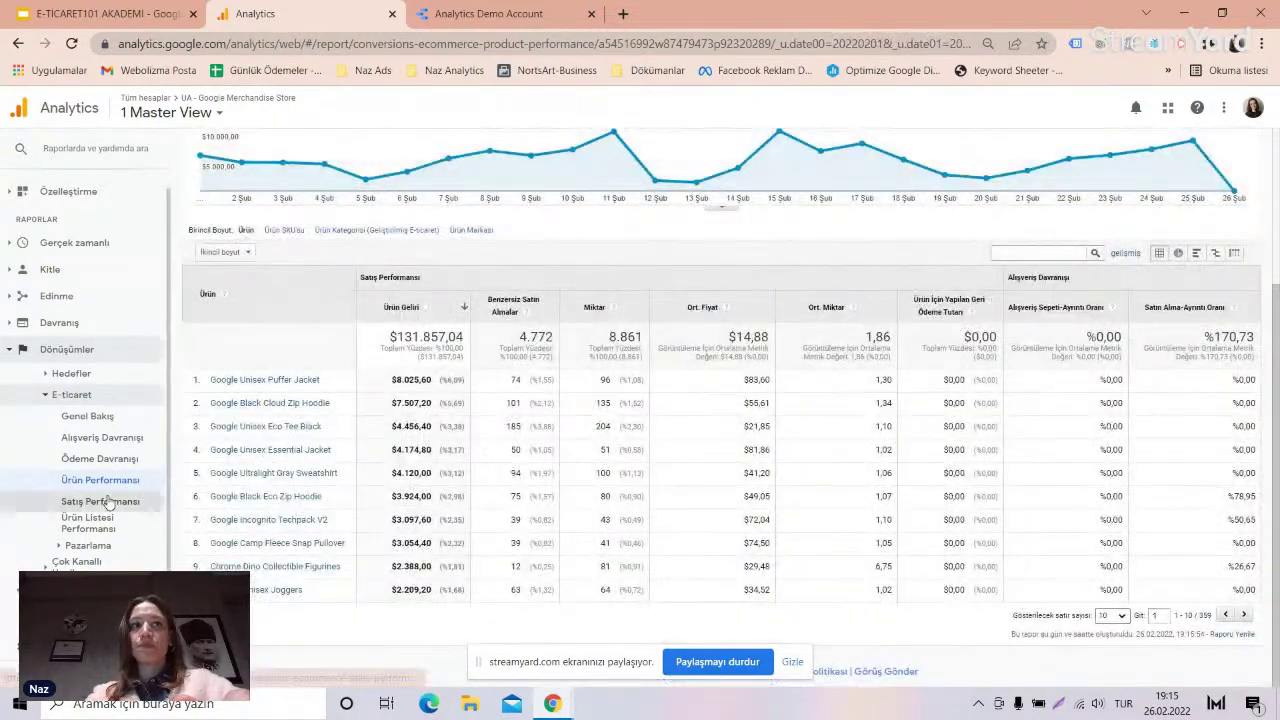
- Open the Satış Performansı report and read the explanation of the İşlem Kimliği column
{"action": "left_click", "coordinate": [118, 501]}
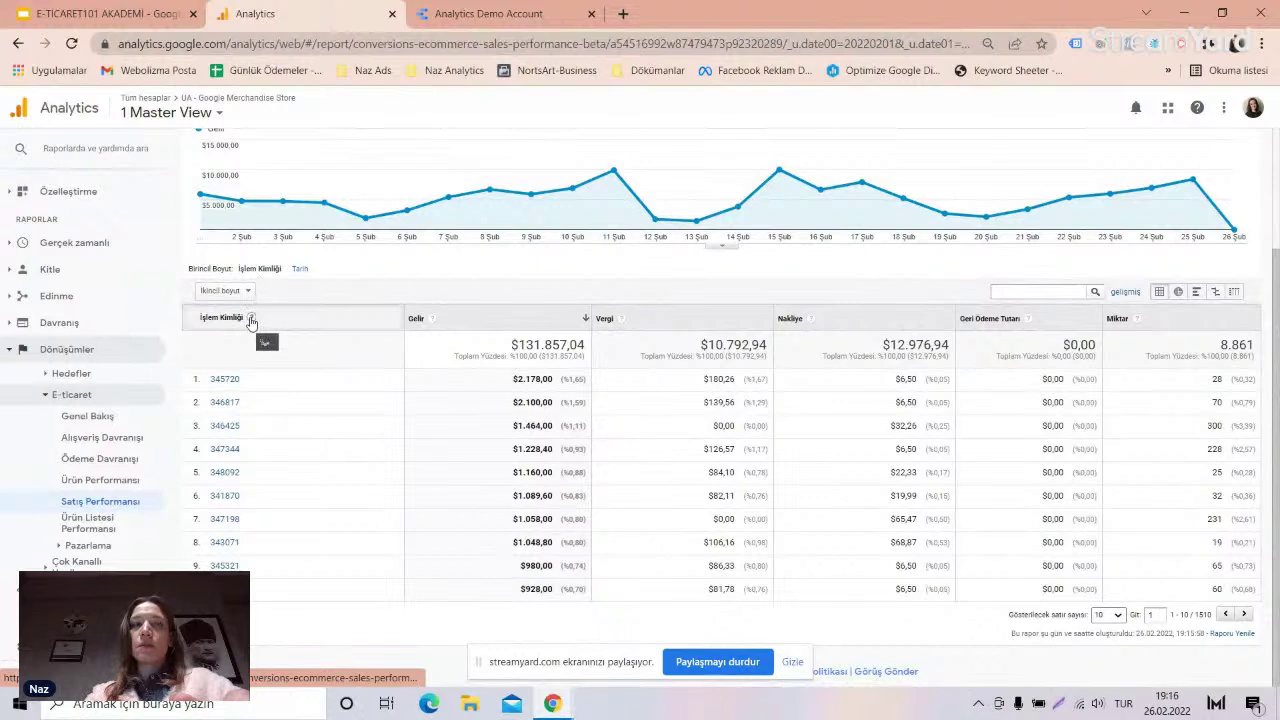
{"action": "mouse_move", "coordinate": [251, 320]}
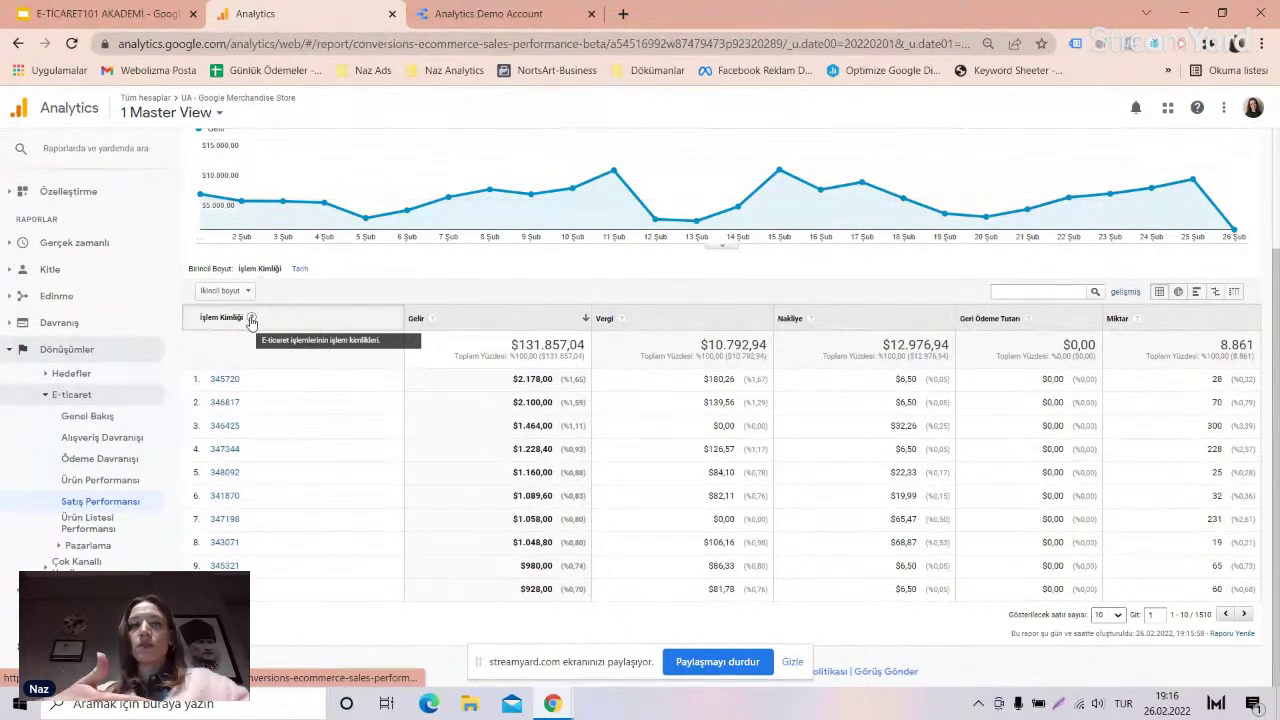
{"action": "scroll", "coordinate": [346, 443], "scroll_direction": "up", "scroll_amount": 2}
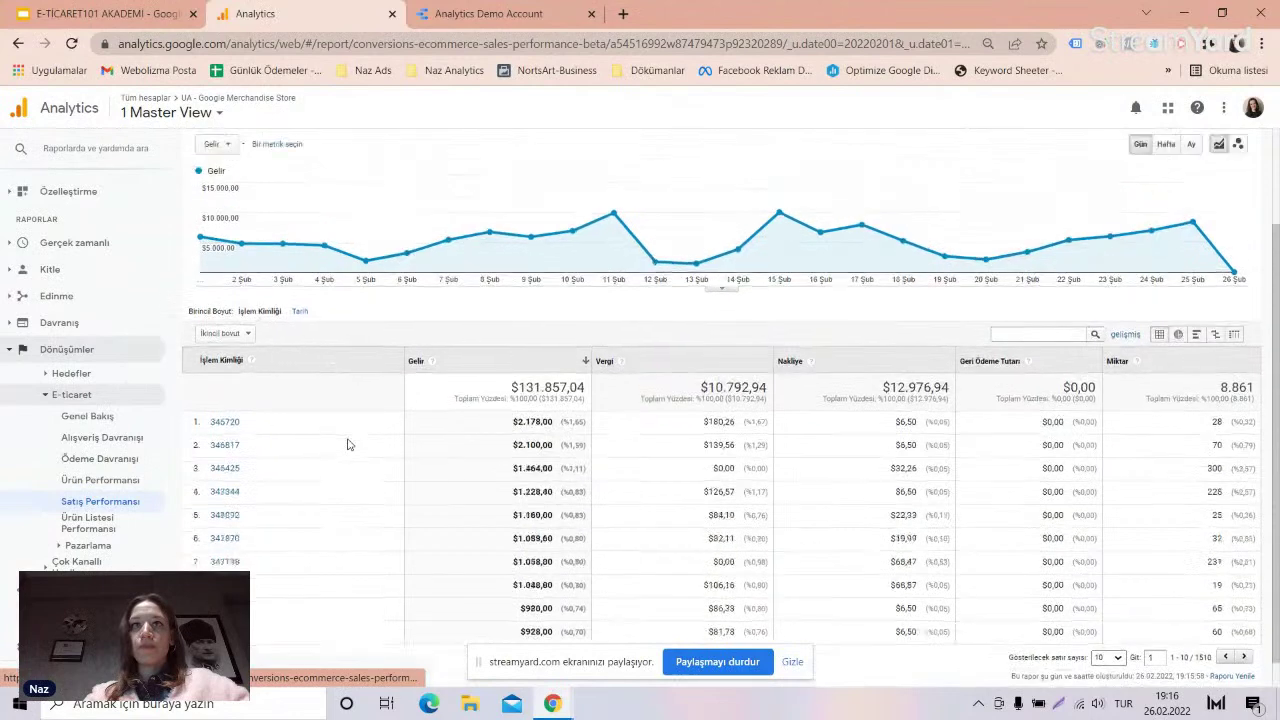
{"action": "left_click", "coordinate": [219, 257]}
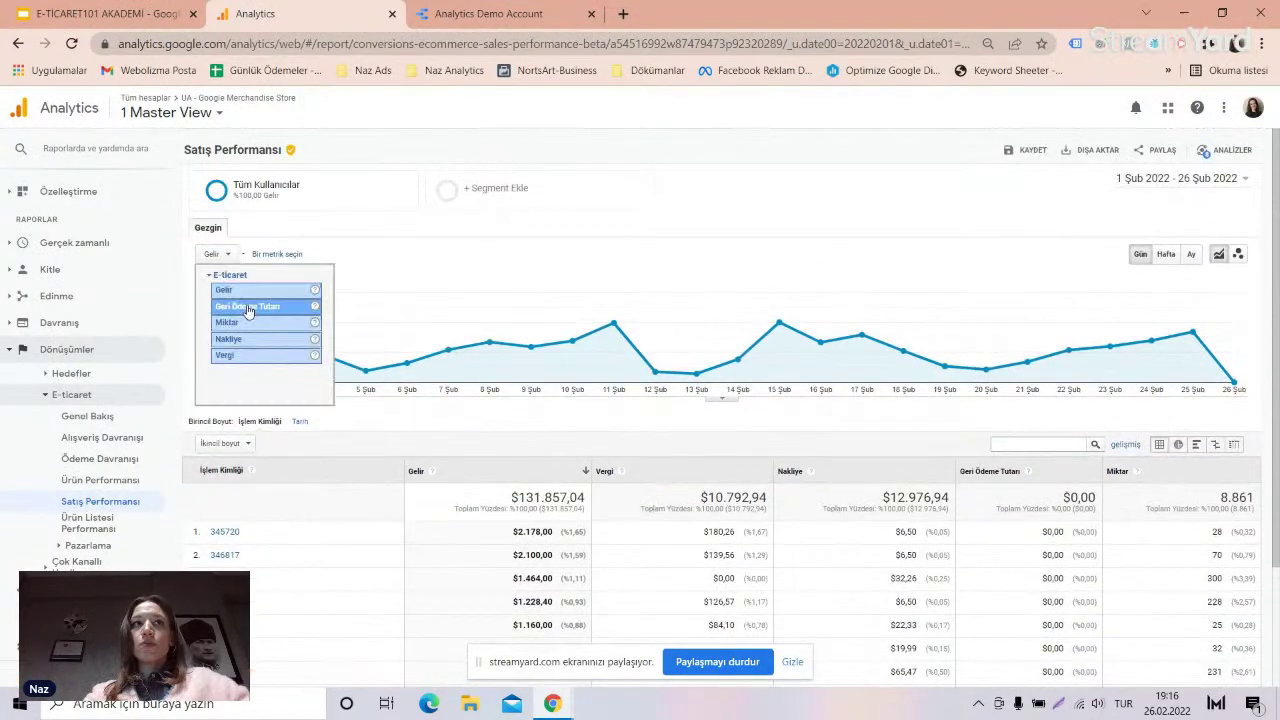
{"action": "left_click", "coordinate": [628, 198]}
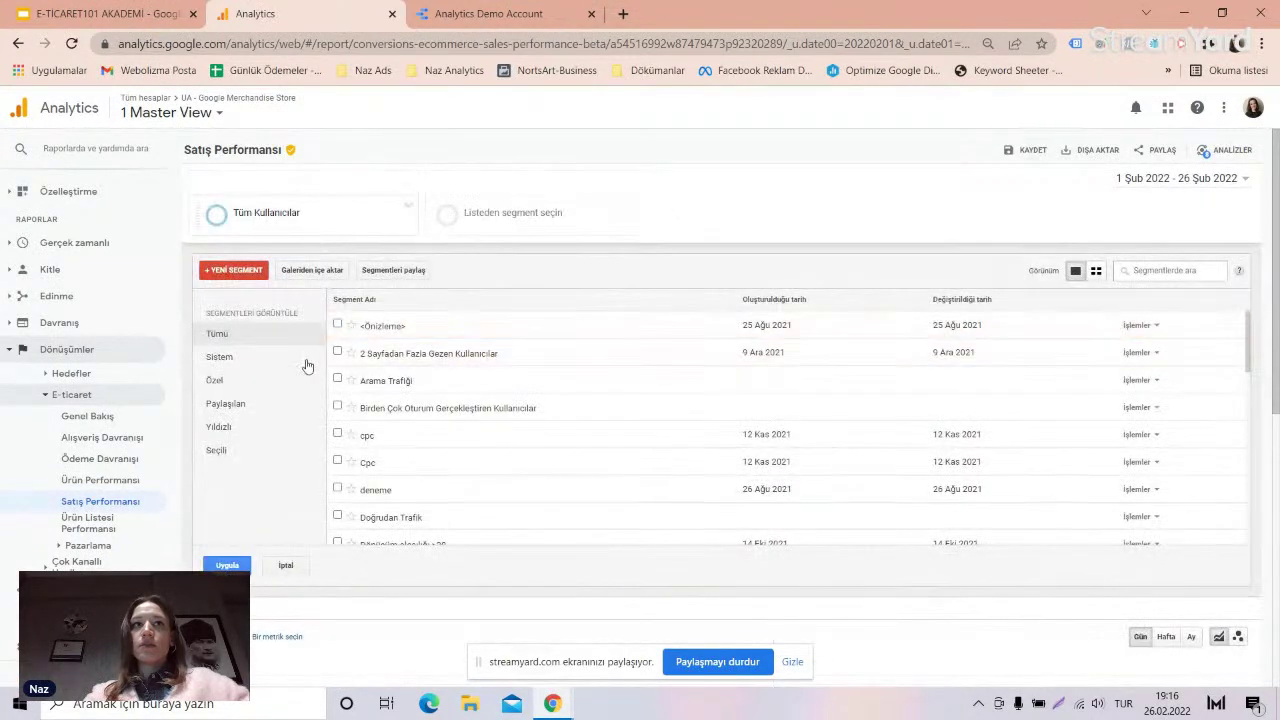
{"action": "left_click", "coordinate": [287, 567]}
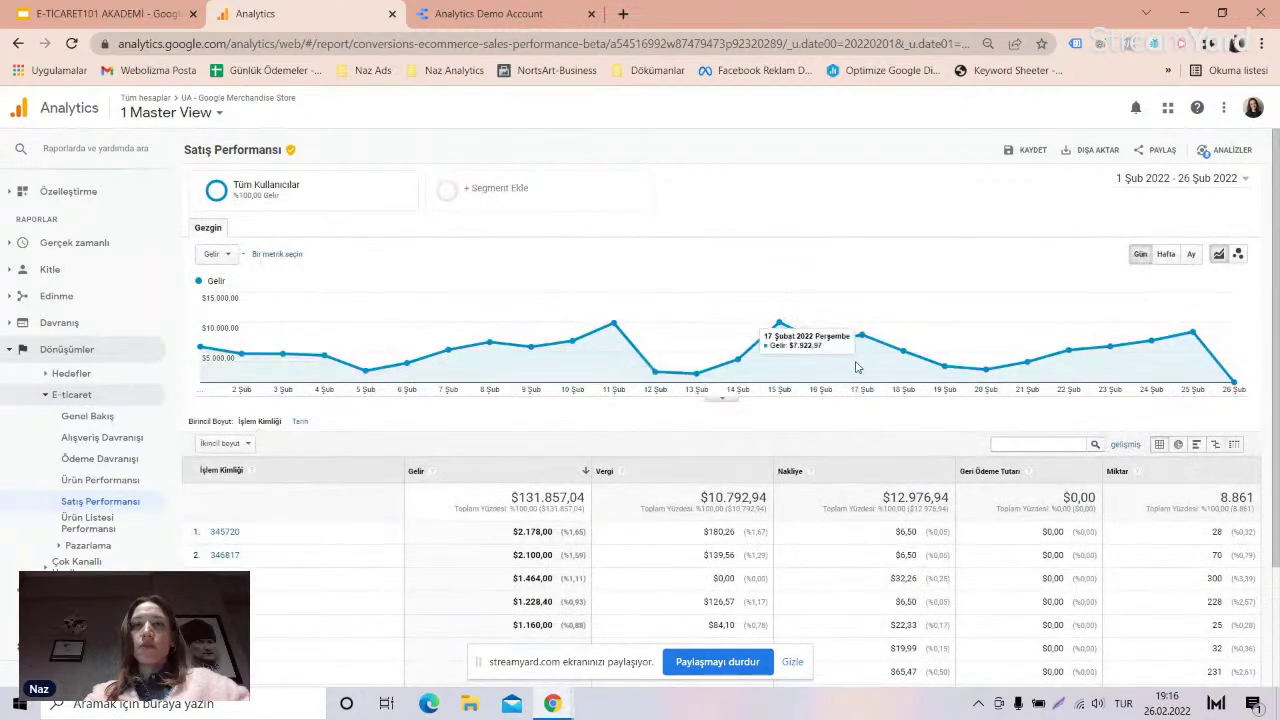
- Change the Satış Performansı chart's metric to Miktar and review the chart and transaction table
{"action": "left_click", "coordinate": [219, 254]}
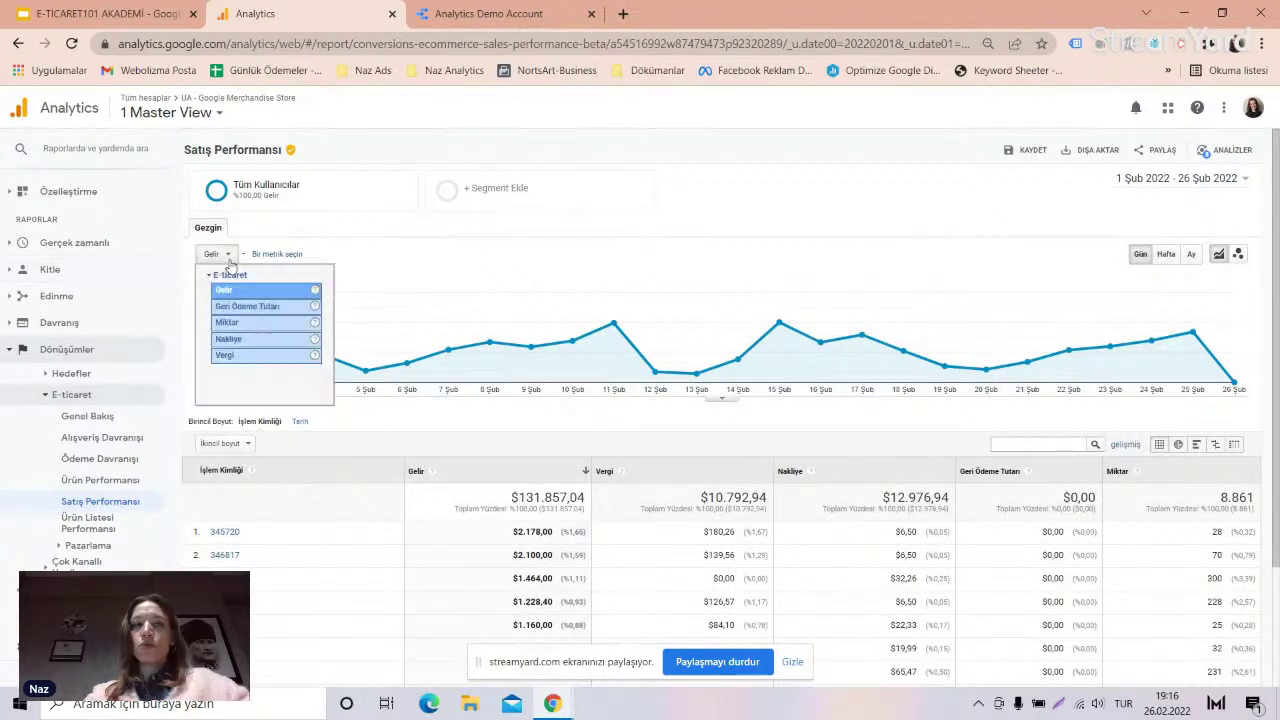
{"action": "left_click", "coordinate": [249, 324]}
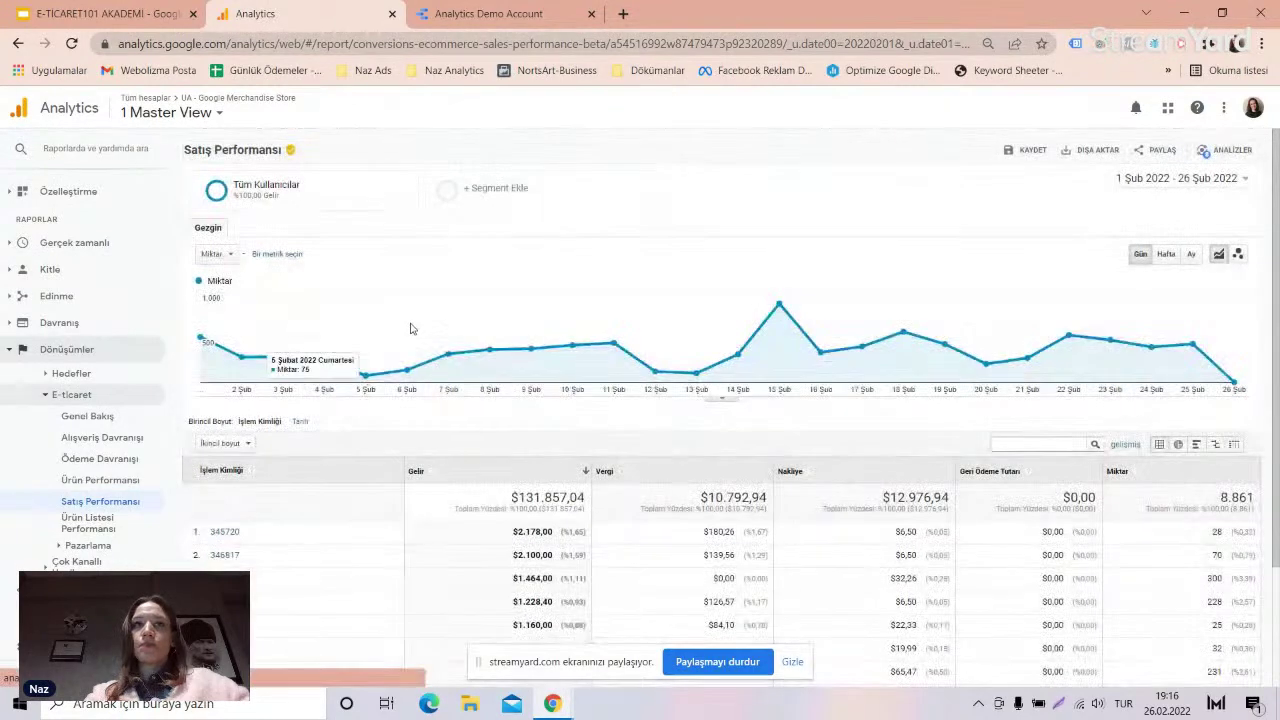
{"action": "scroll", "coordinate": [598, 357], "scroll_direction": "down", "scroll_amount": 1}
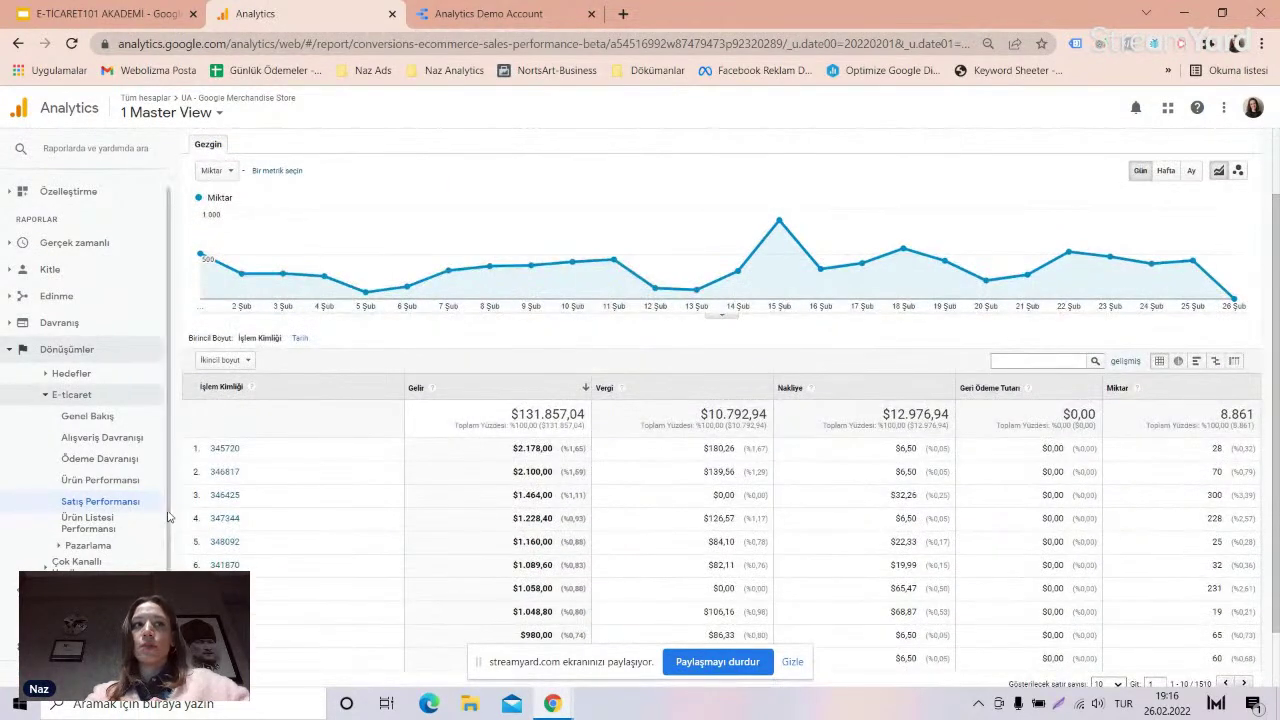
- Open the Ürün Listesi Performansı report and review the product list table
{"action": "left_click", "coordinate": [115, 524]}
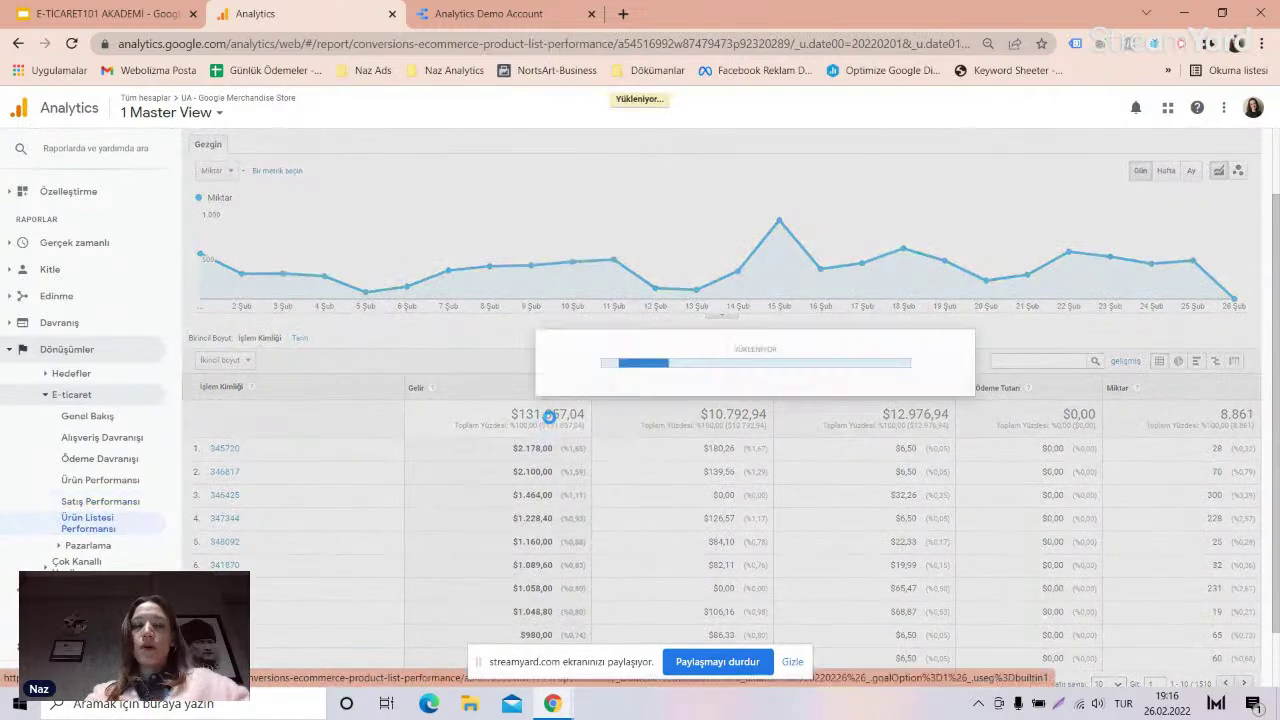
{"action": "scroll", "coordinate": [566, 520], "scroll_direction": "down", "scroll_amount": 2}
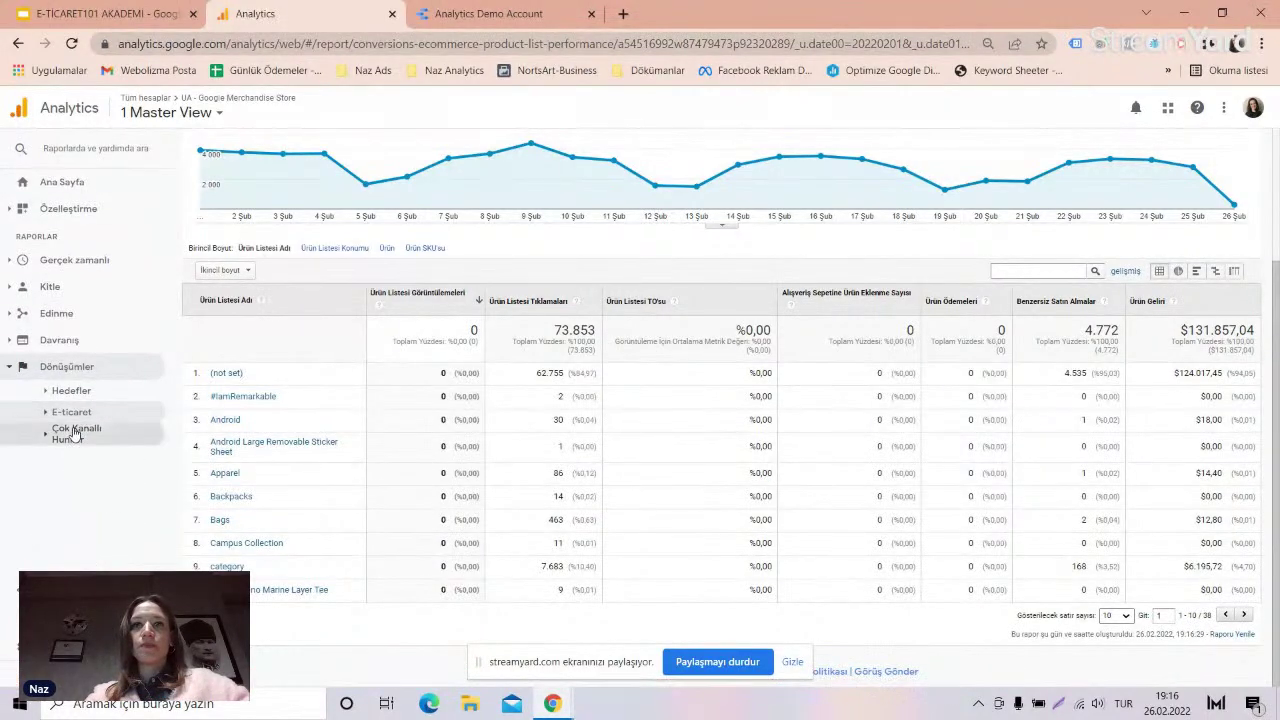
- Open the Genel Bakış report under Çok Kanallı Huniler and examine its conversion totals and the multi-channel conversion visualizer
{"action": "left_click", "coordinate": [75, 433]}
{"action": "left_click", "coordinate": [106, 449]}
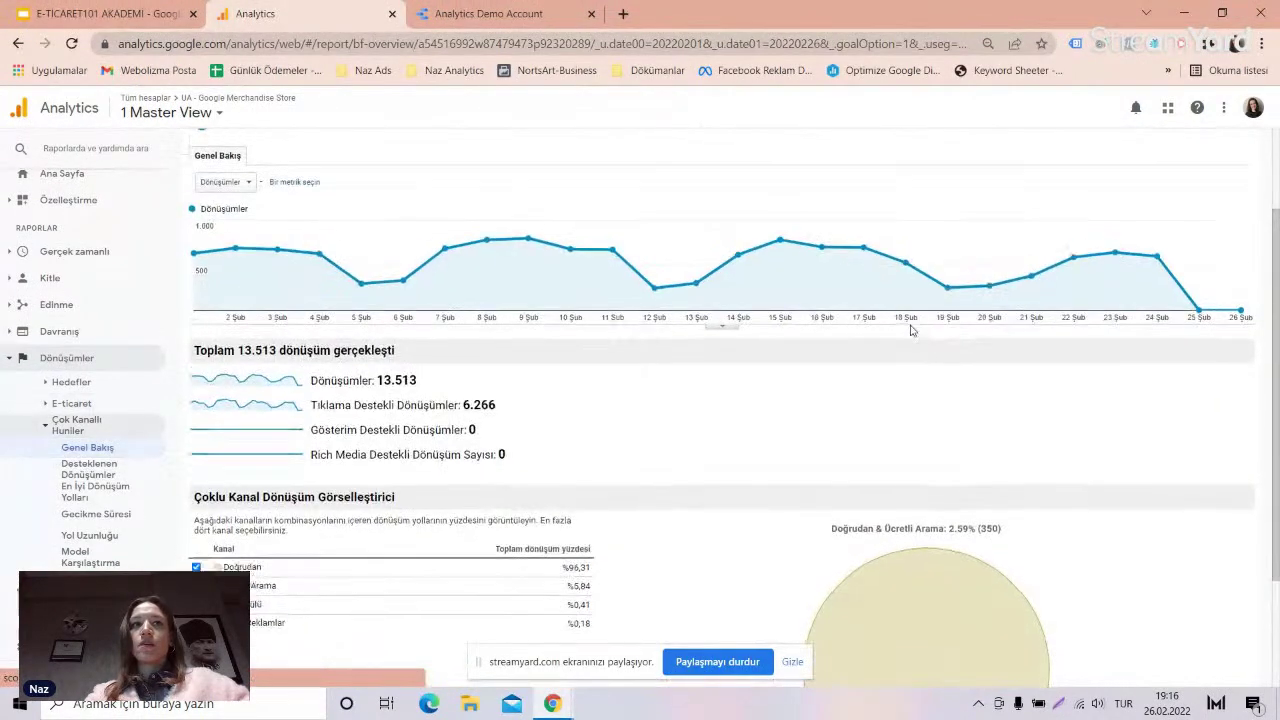
{"action": "scroll", "coordinate": [908, 329], "scroll_direction": "up", "scroll_amount": 3}
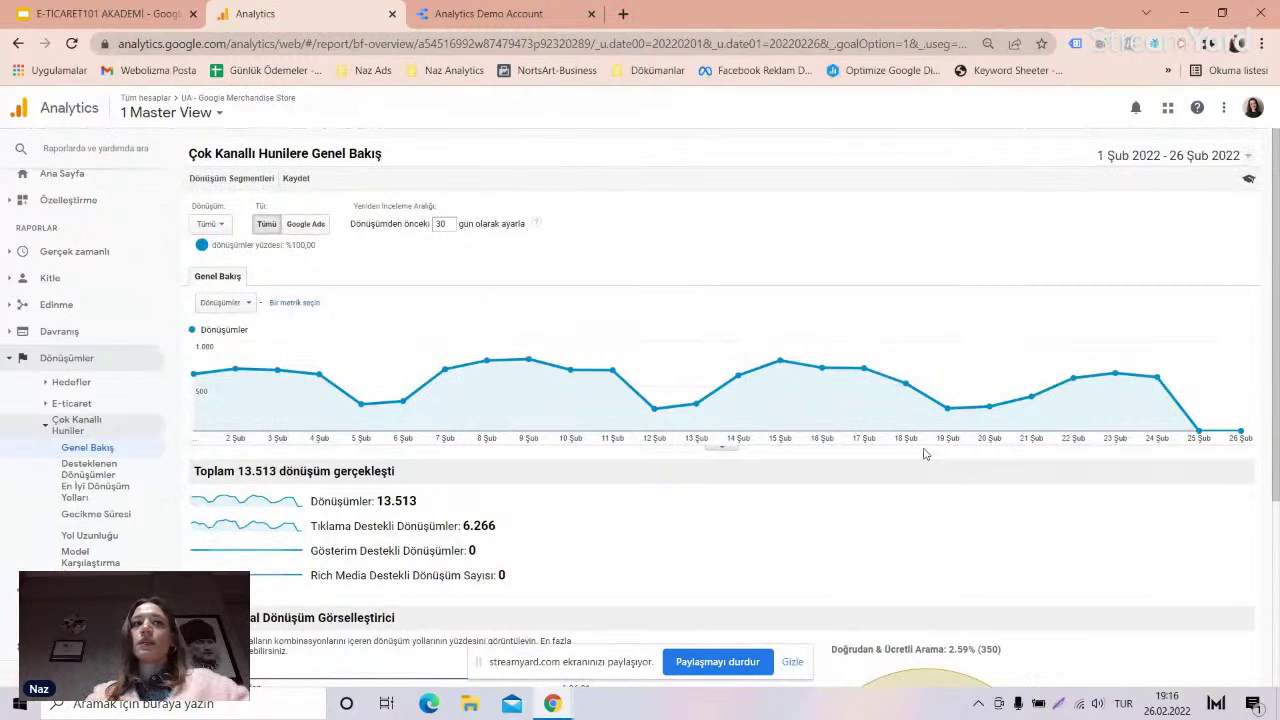
{"action": "scroll", "coordinate": [925, 445], "scroll_direction": "down", "scroll_amount": 1}
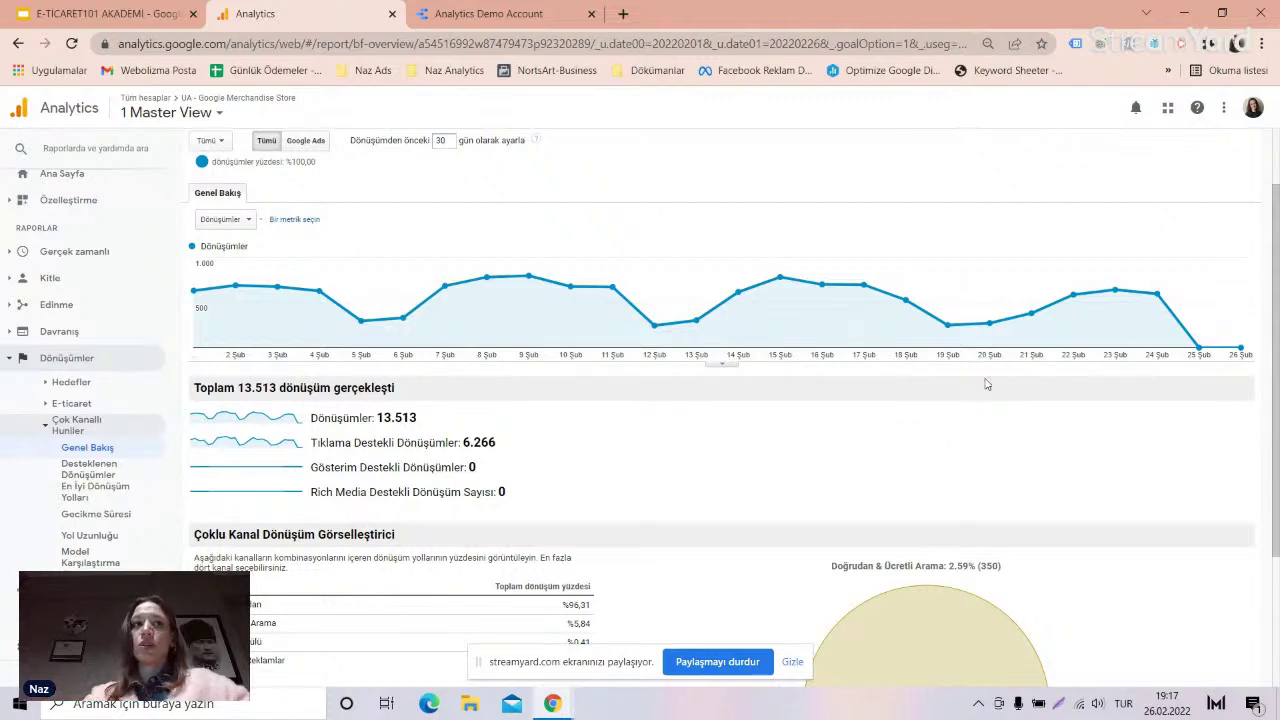
{"action": "scroll", "coordinate": [910, 400], "scroll_direction": "down", "scroll_amount": 2}
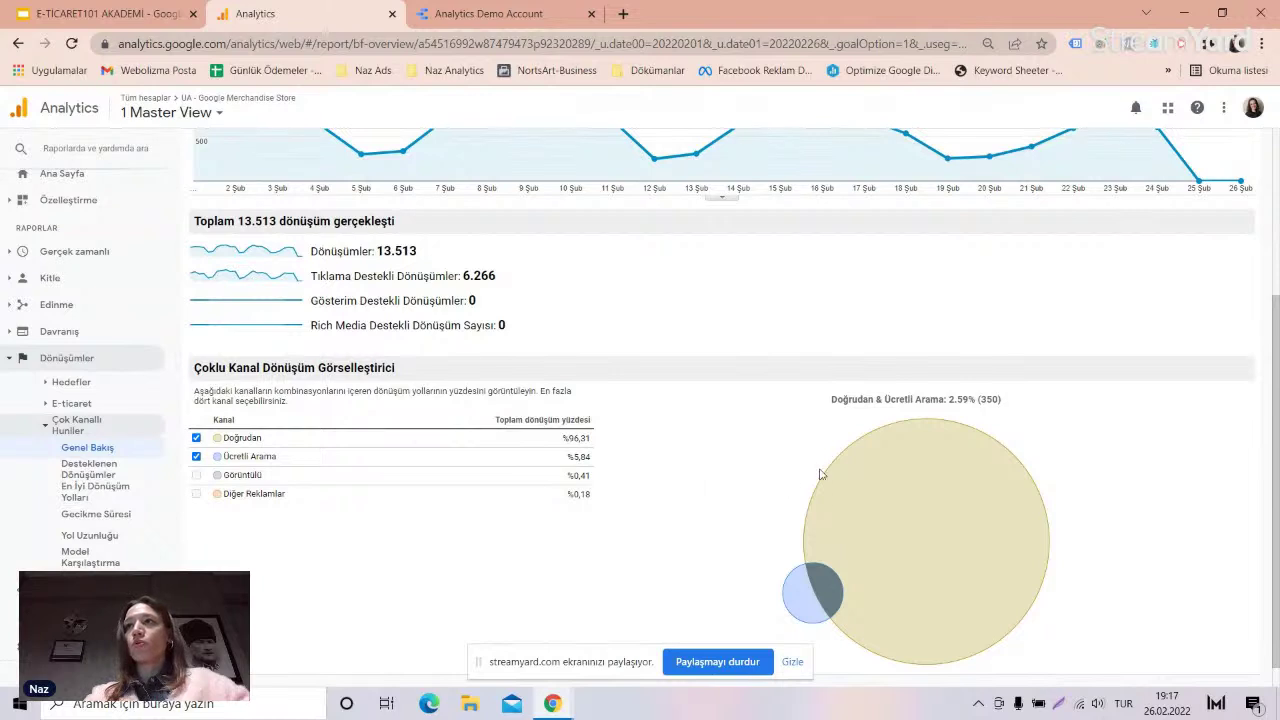
- Examine the Doğrudan and Ücretli Arama overlap in the conversion visualizer, plus the Genel Bakış chart and conversion totals
{"action": "mouse_move", "coordinate": [846, 487]}
{"action": "mouse_move", "coordinate": [810, 600]}
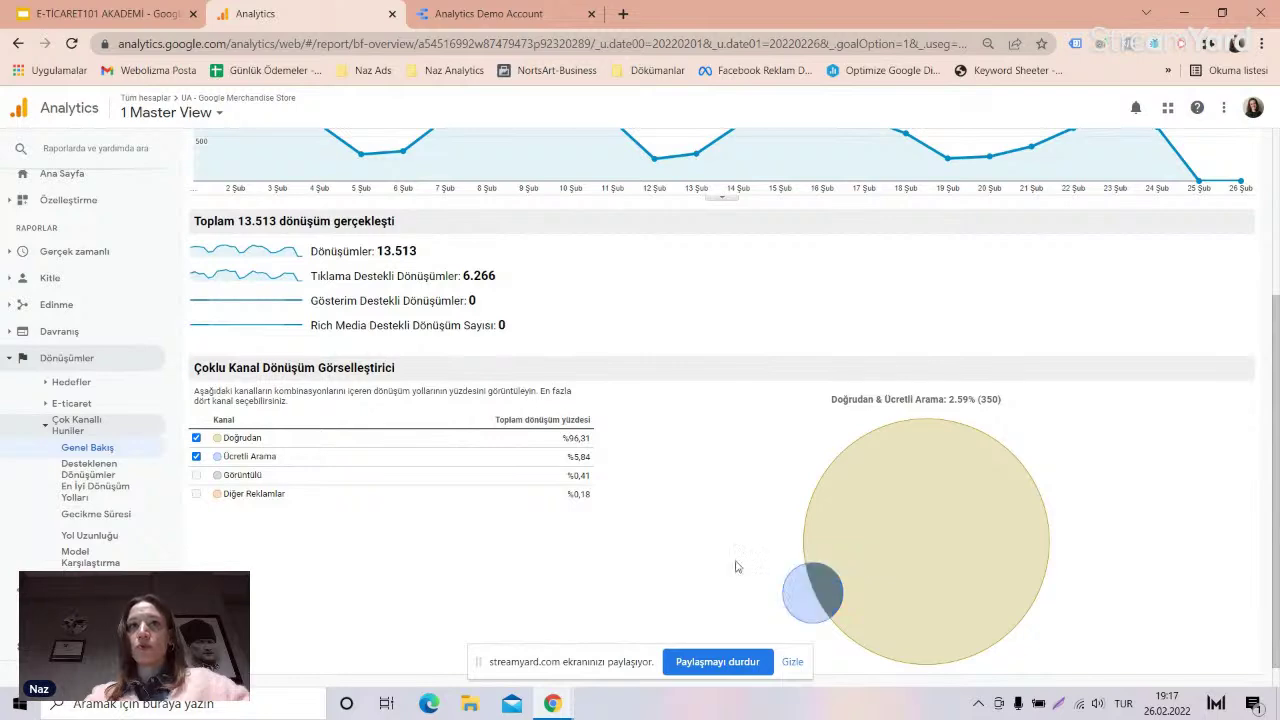
{"action": "scroll", "coordinate": [580, 545], "scroll_direction": "up", "scroll_amount": 2}
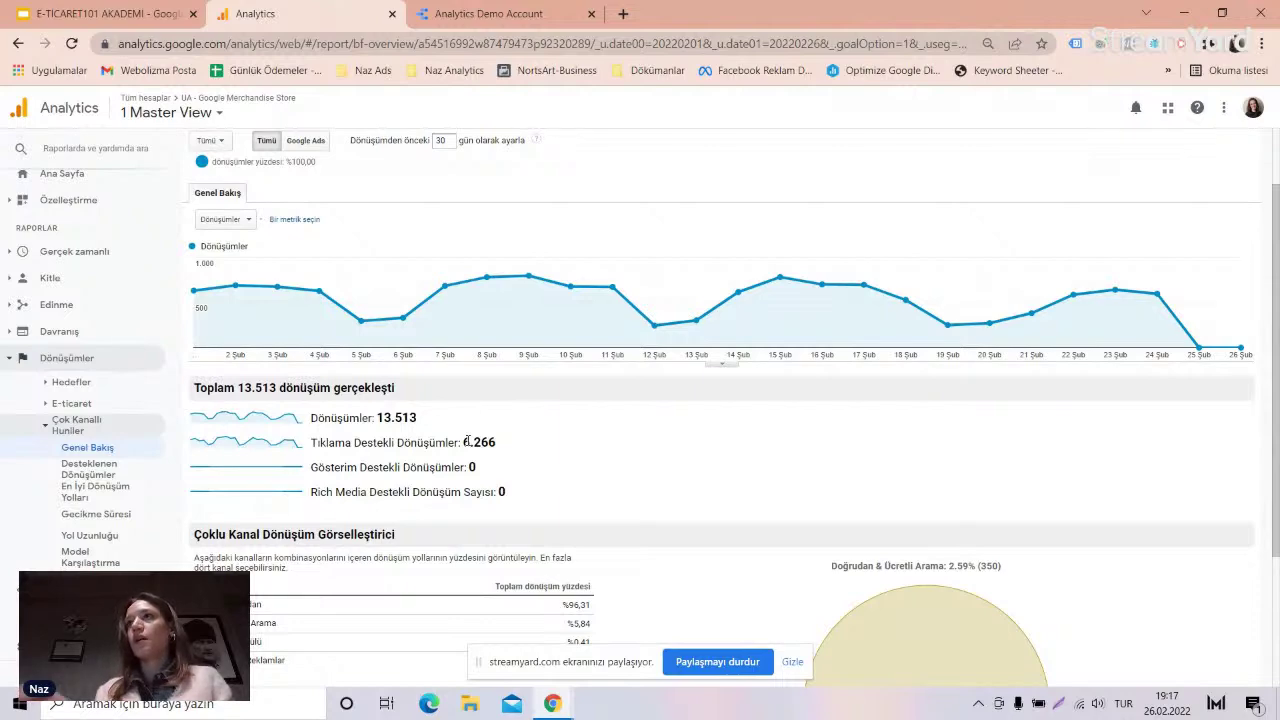
- Open the Desteklenen Dönüşümler report and review the assisted and last-click conversion columns of the channel table
{"action": "left_click", "coordinate": [89, 469]}
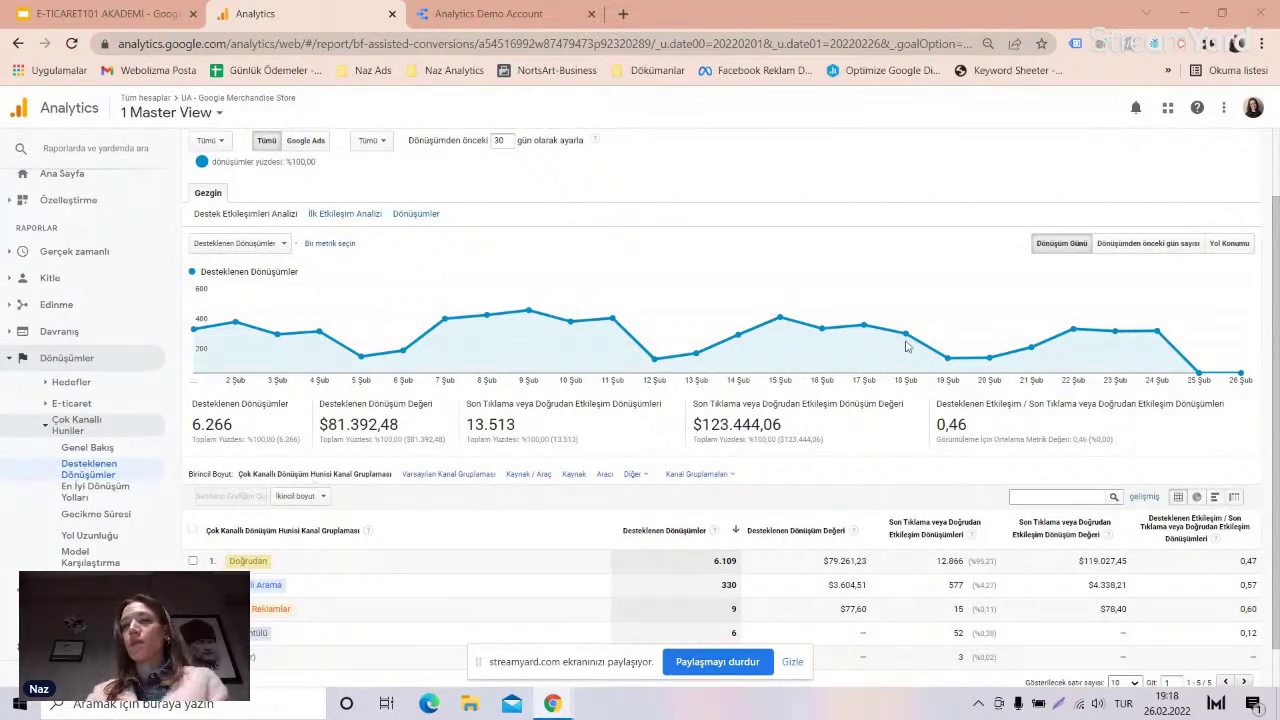
{"action": "scroll", "coordinate": [704, 533], "scroll_direction": "down", "scroll_amount": 1}
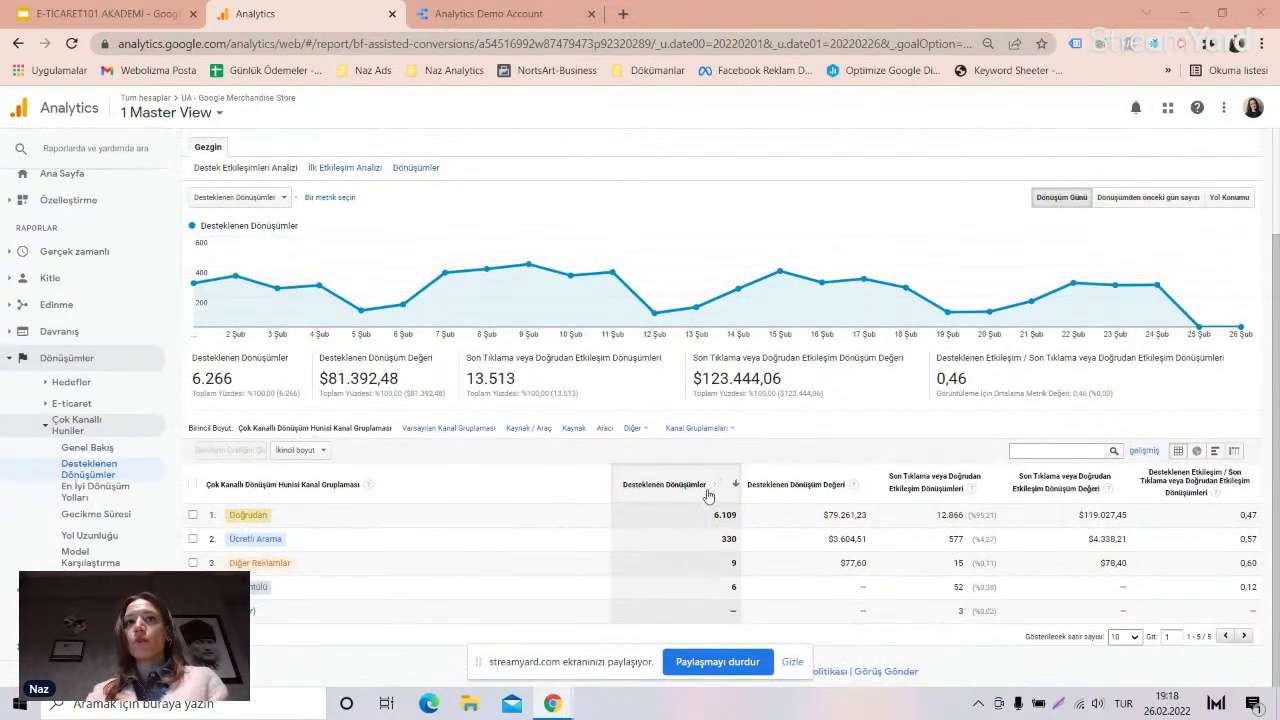
{"action": "mouse_move", "coordinate": [716, 485]}
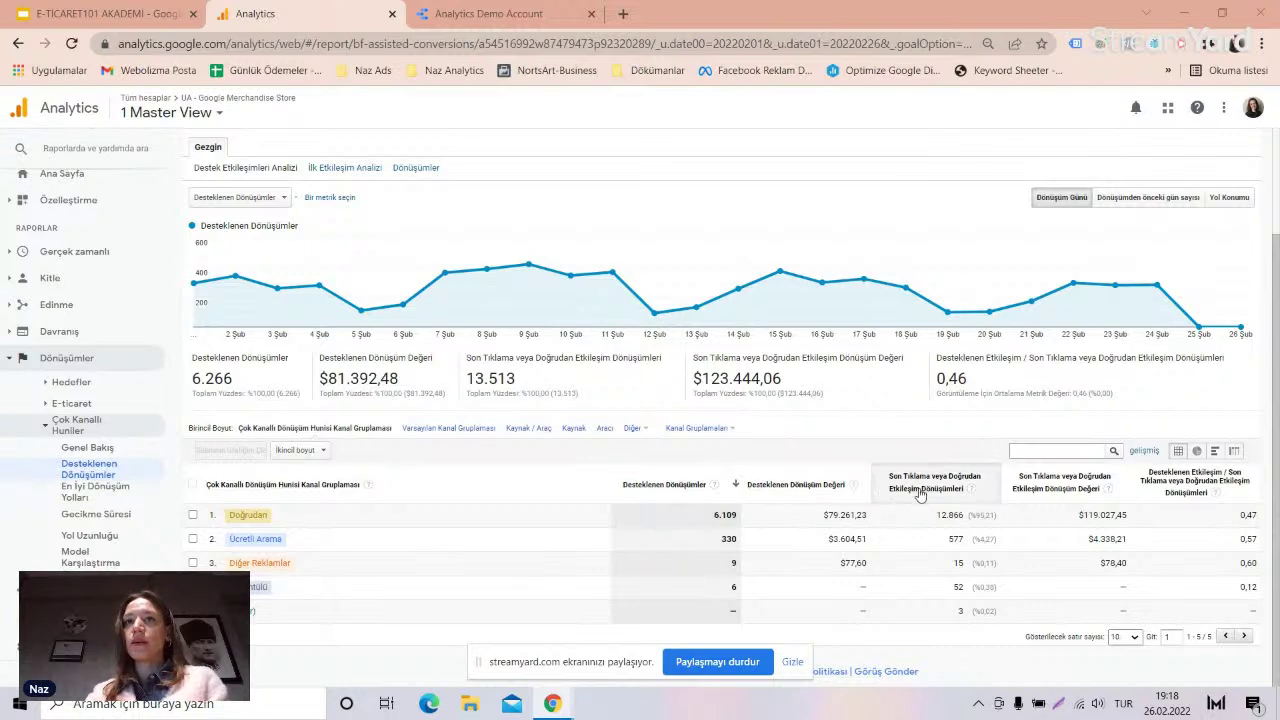
{"action": "mouse_move", "coordinate": [973, 497]}
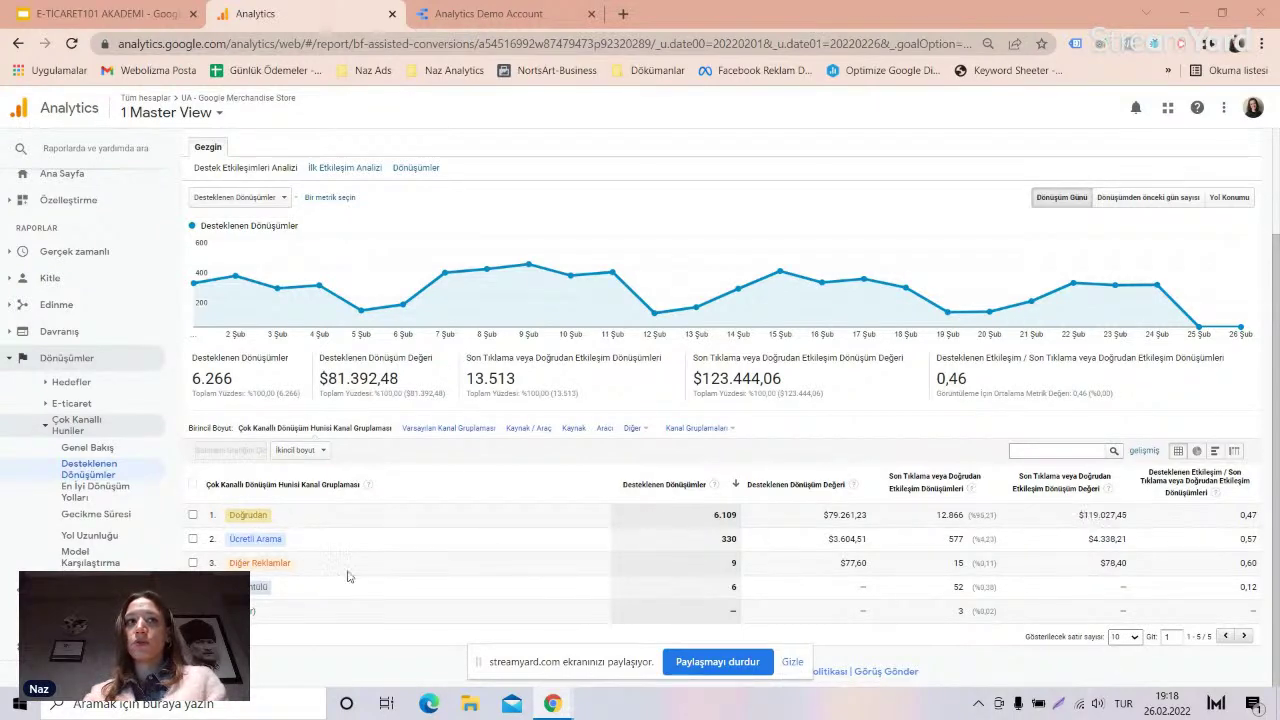
- Change the Desteklenen Dönüşümler chart's metric to Son Tıklama veya Doğrudan Etkileşim Dönüşüm Değeri and review the chart
{"action": "scroll", "coordinate": [340, 525], "scroll_direction": "up", "scroll_amount": 1}
{"action": "scroll", "coordinate": [446, 522], "scroll_direction": "up", "scroll_amount": 1}
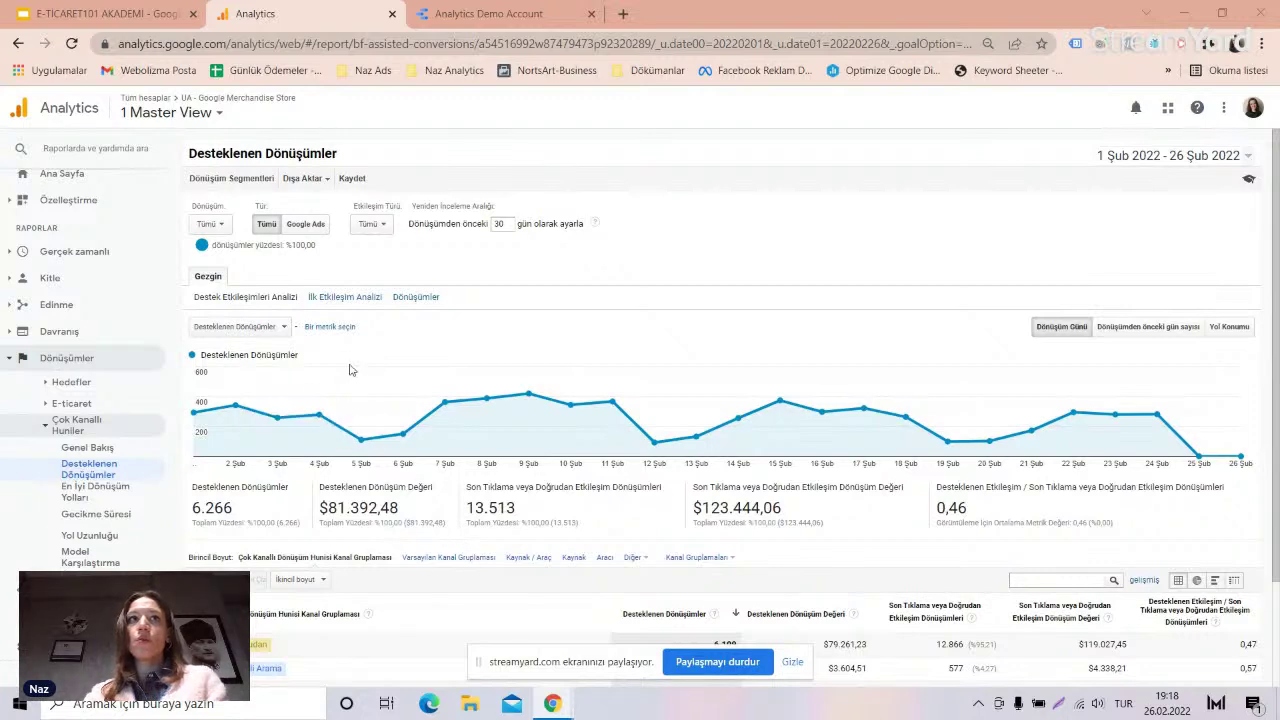
{"action": "left_click", "coordinate": [264, 333]}
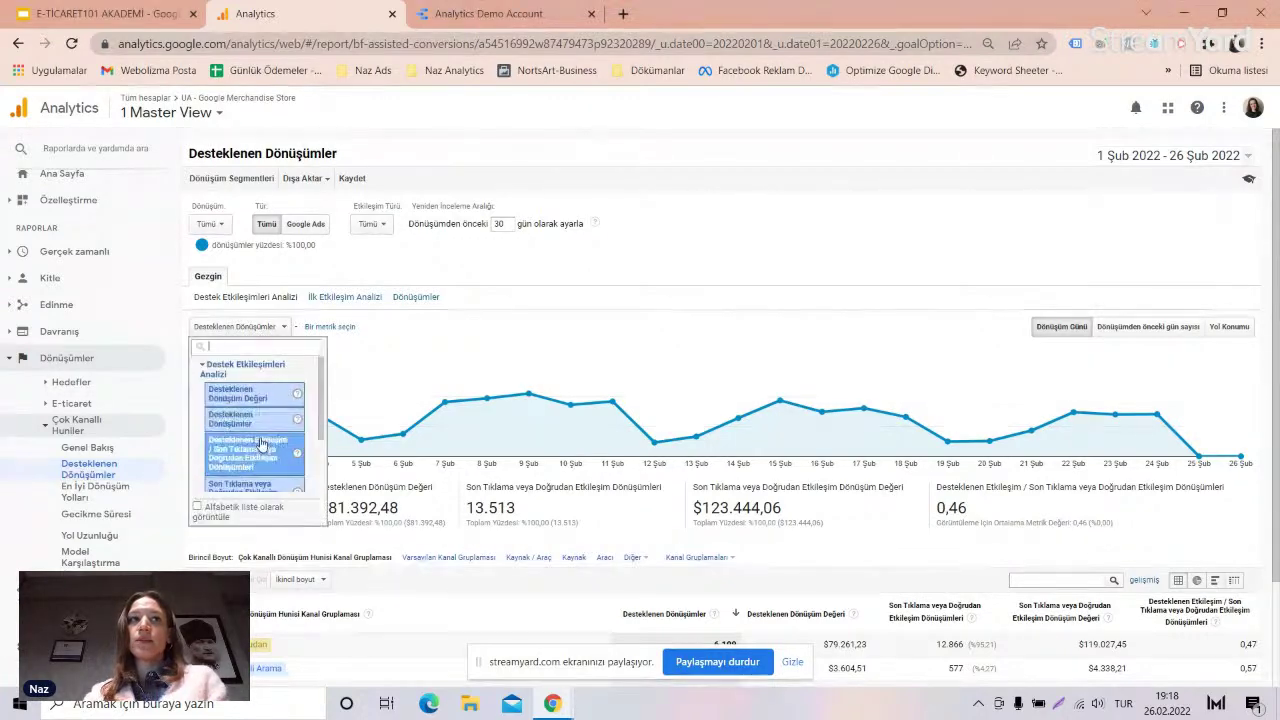
{"action": "scroll", "coordinate": [250, 430], "scroll_direction": "down", "scroll_amount": 3}
{"action": "left_click", "coordinate": [243, 420]}
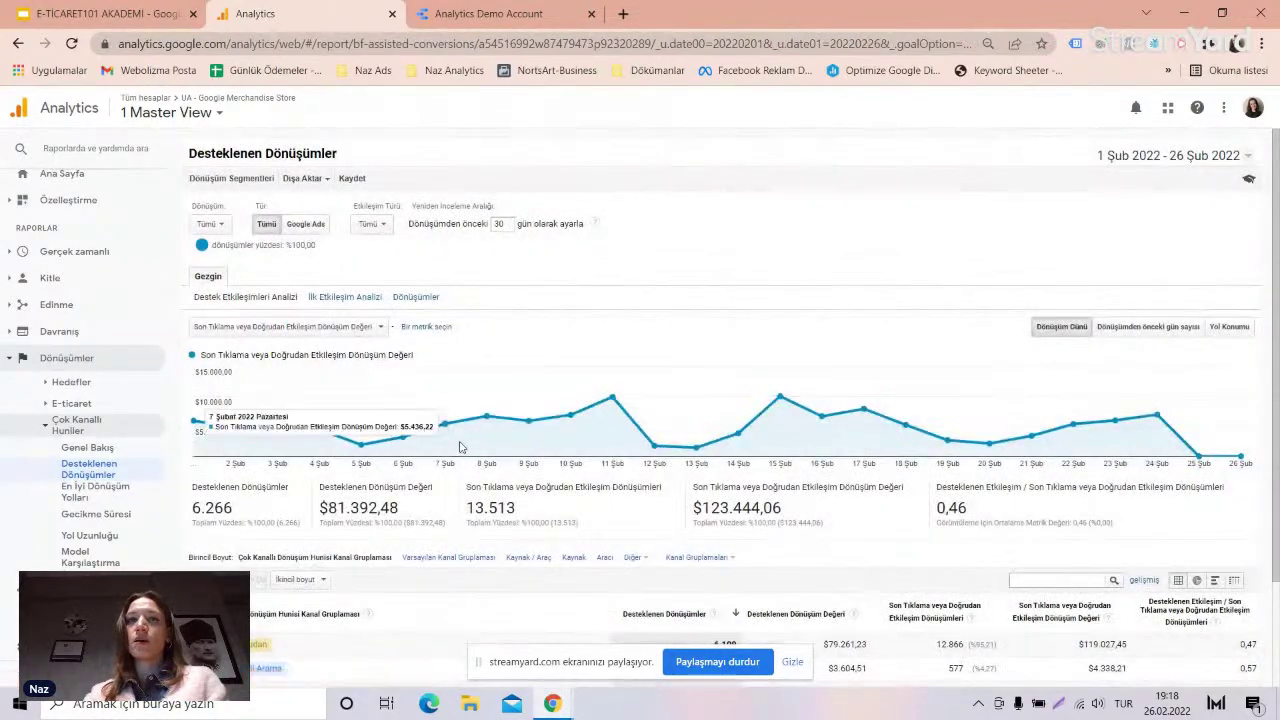
{"action": "scroll", "coordinate": [600, 450], "scroll_direction": "down", "scroll_amount": 1}
{"action": "scroll", "coordinate": [575, 462], "scroll_direction": "up", "scroll_amount": 1}
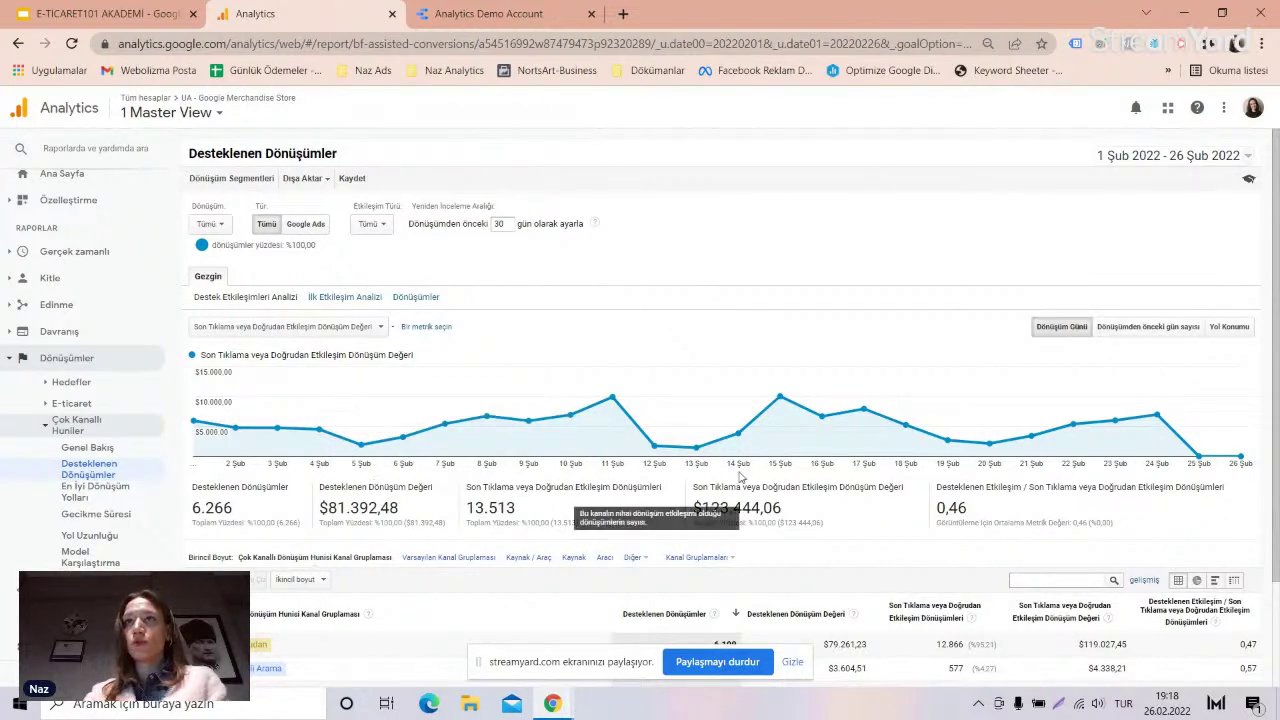
{"action": "scroll", "coordinate": [568, 495], "scroll_direction": "down", "scroll_amount": 1}
- Open the En İyi Dönüşüm Yolları report, showing 500 rows, and examine the multi-channel conversion paths
{"action": "left_click", "coordinate": [101, 497]}
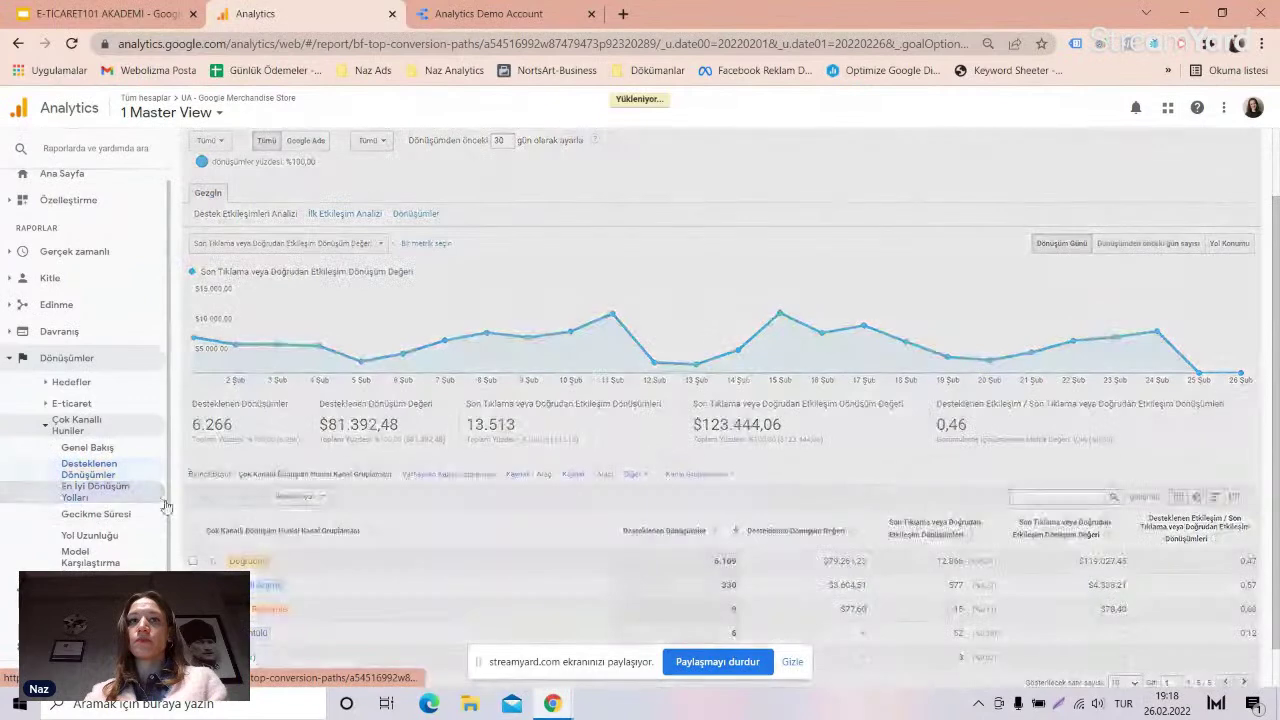
{"action": "scroll", "coordinate": [338, 519], "scroll_direction": "down", "scroll_amount": 2}
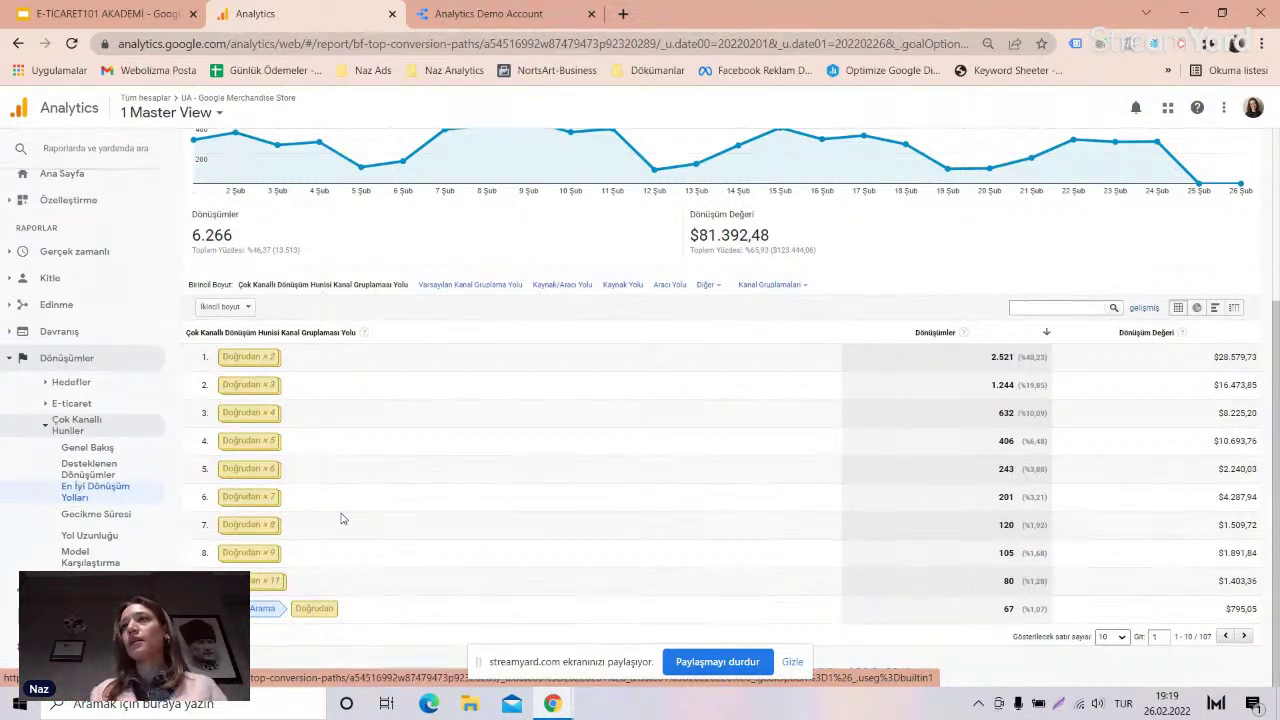
{"action": "left_click", "coordinate": [1118, 637]}
{"action": "left_click", "coordinate": [1118, 594]}
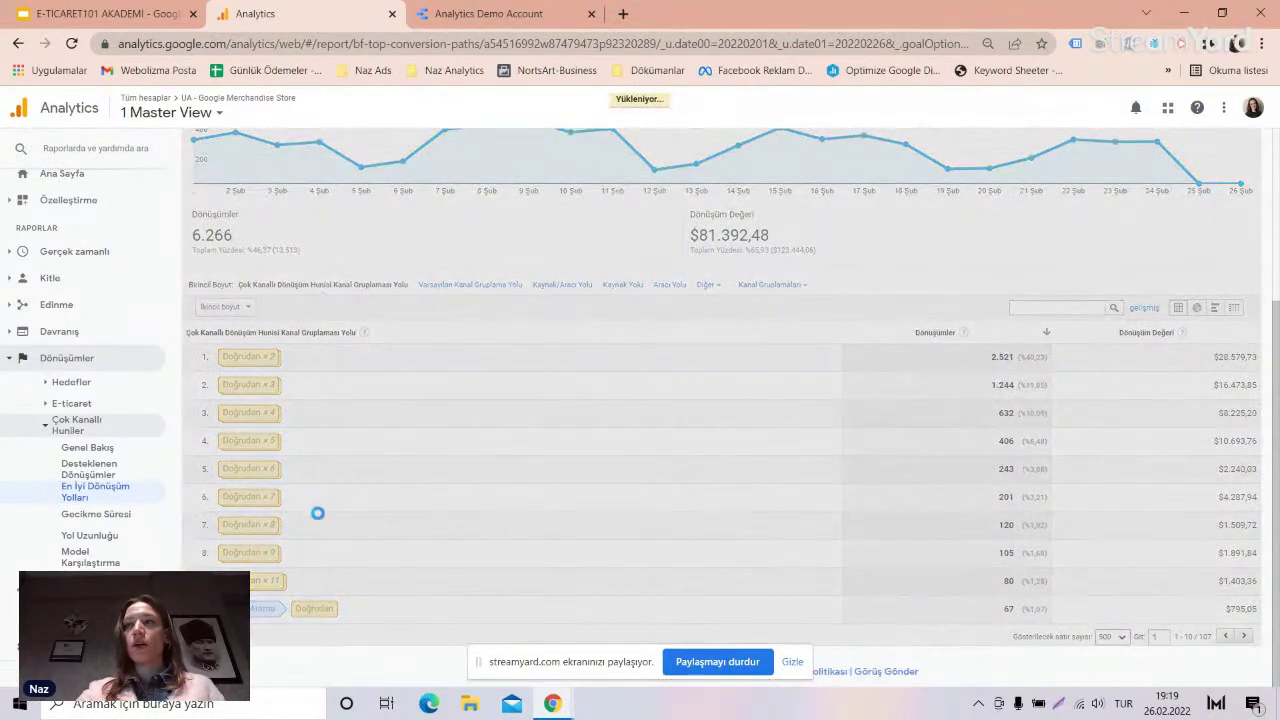
{"action": "scroll", "coordinate": [311, 525], "scroll_direction": "down", "scroll_amount": 7}
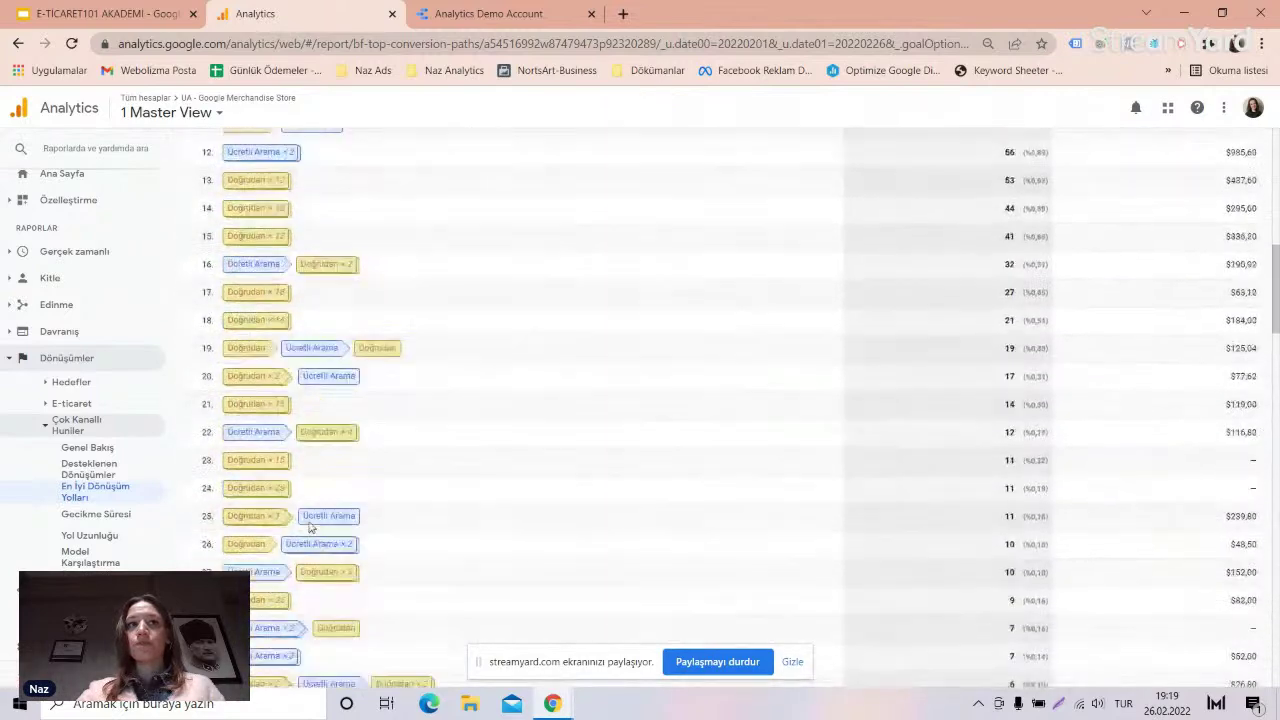
{"action": "scroll", "coordinate": [311, 500], "scroll_direction": "down", "scroll_amount": 3}
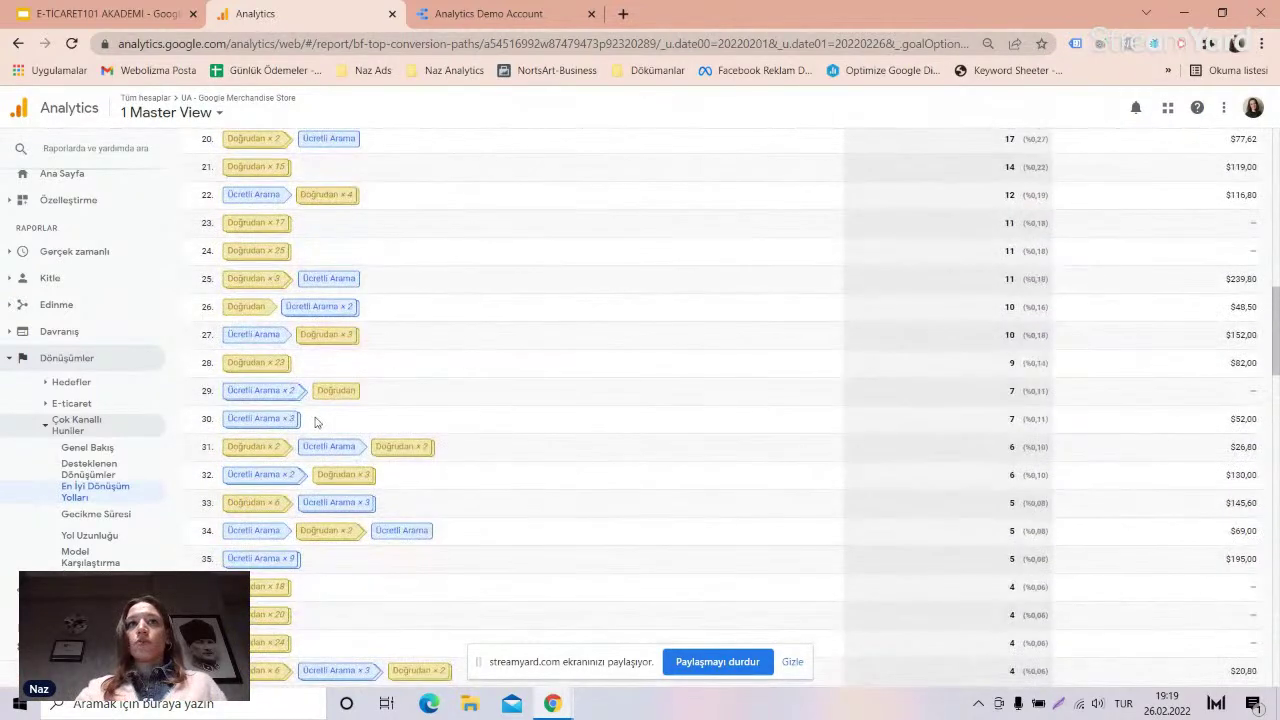
{"action": "scroll", "coordinate": [305, 407], "scroll_direction": "up", "scroll_amount": 1}
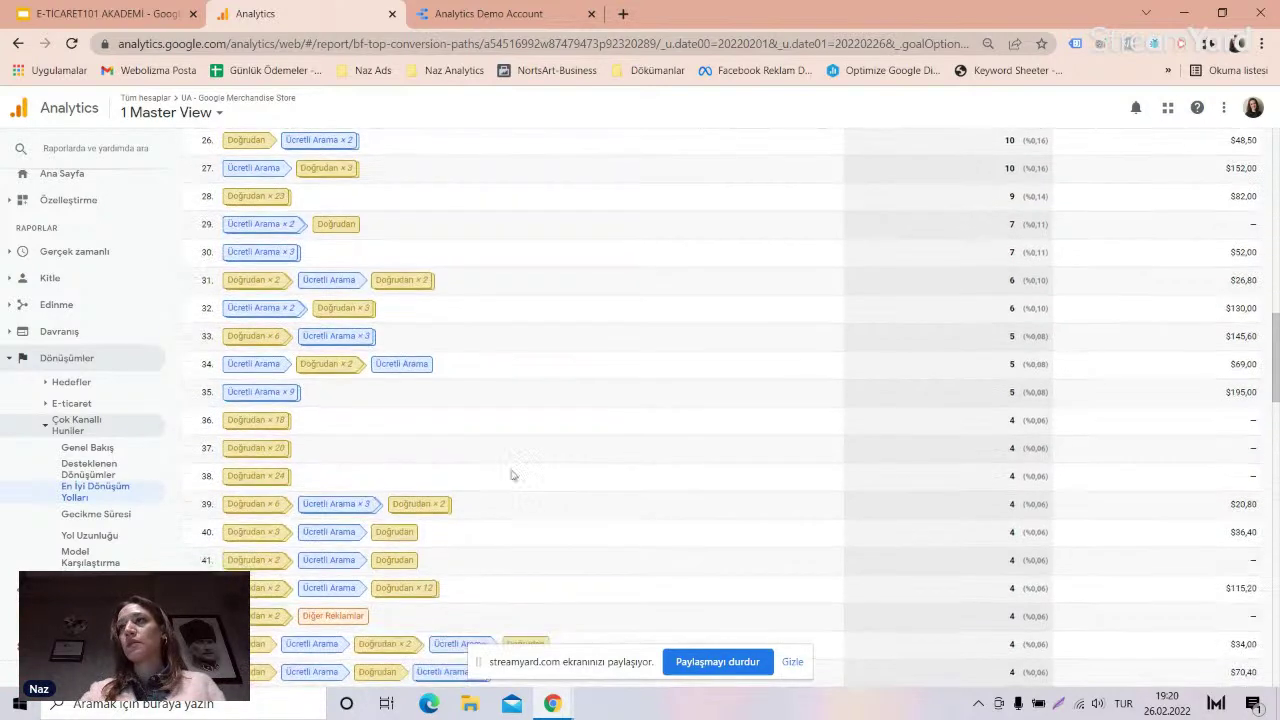
{"action": "scroll", "coordinate": [520, 486], "scroll_direction": "down", "scroll_amount": 3}
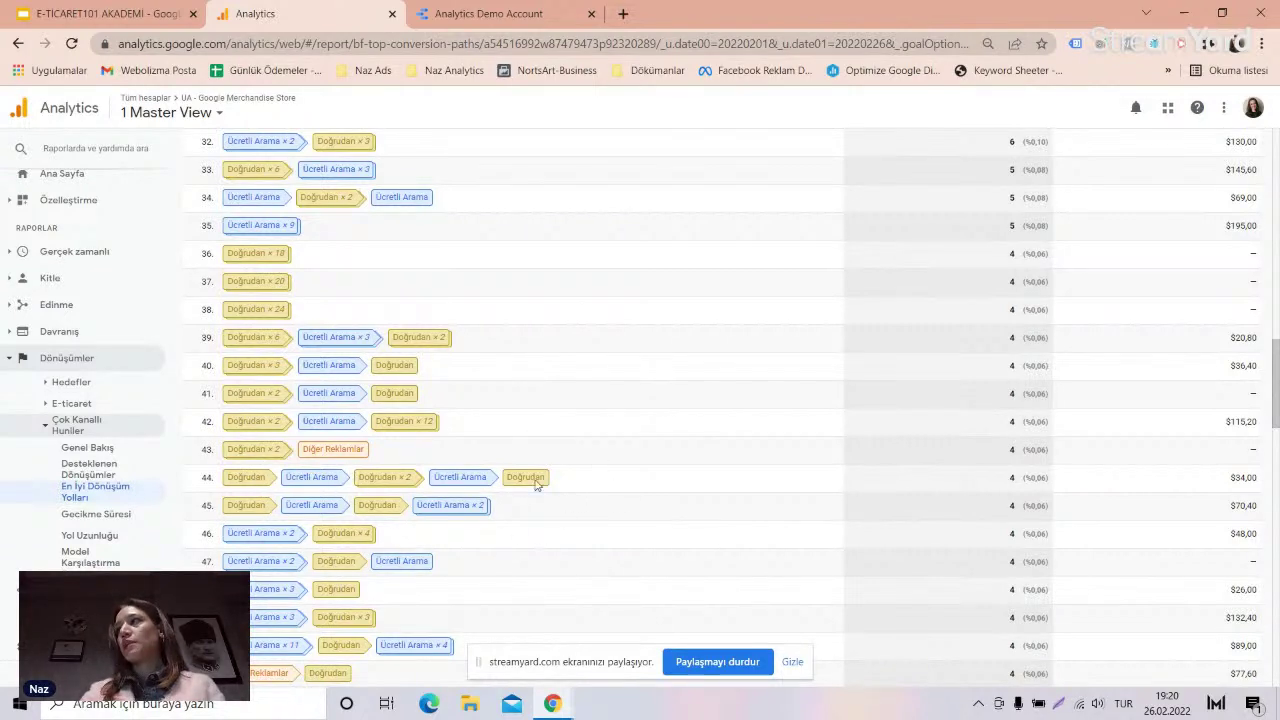
{"action": "scroll", "coordinate": [380, 465], "scroll_direction": "down", "scroll_amount": 1}
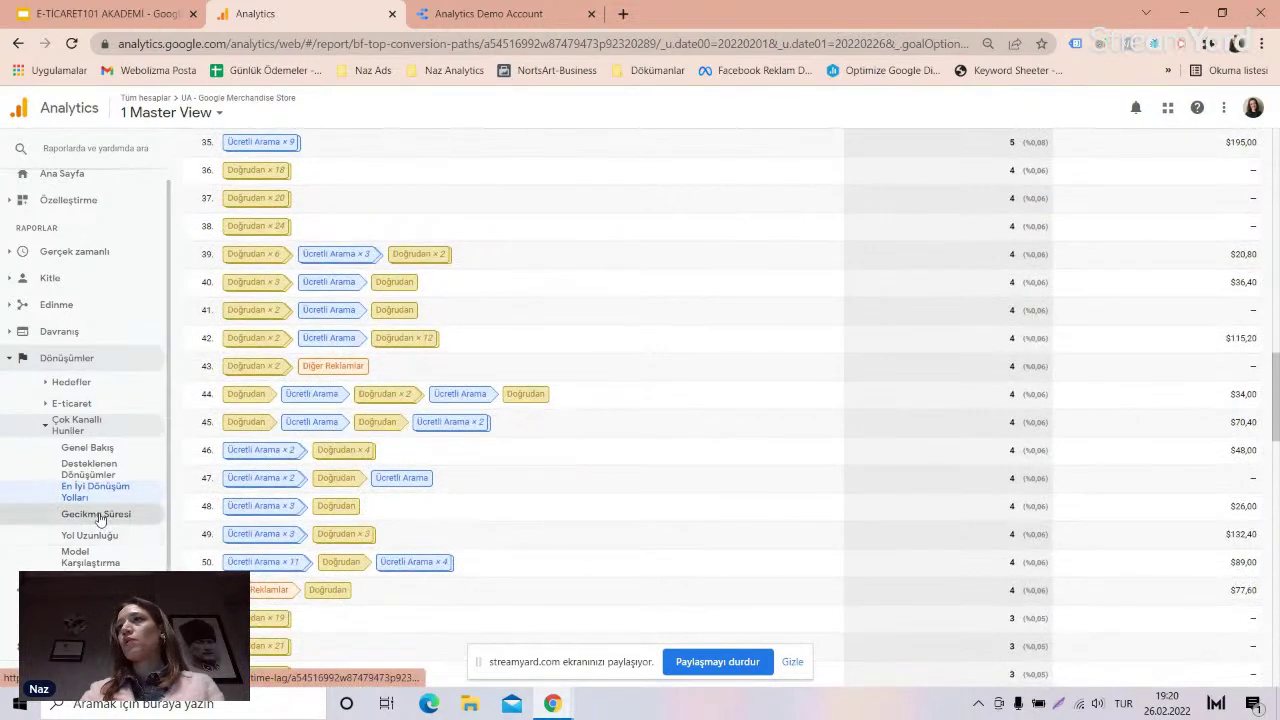
- Review the Gecikme Süresi report and the Yol Uzunluğu report under Çok Kanallı Huniler
{"action": "left_click", "coordinate": [118, 517]}
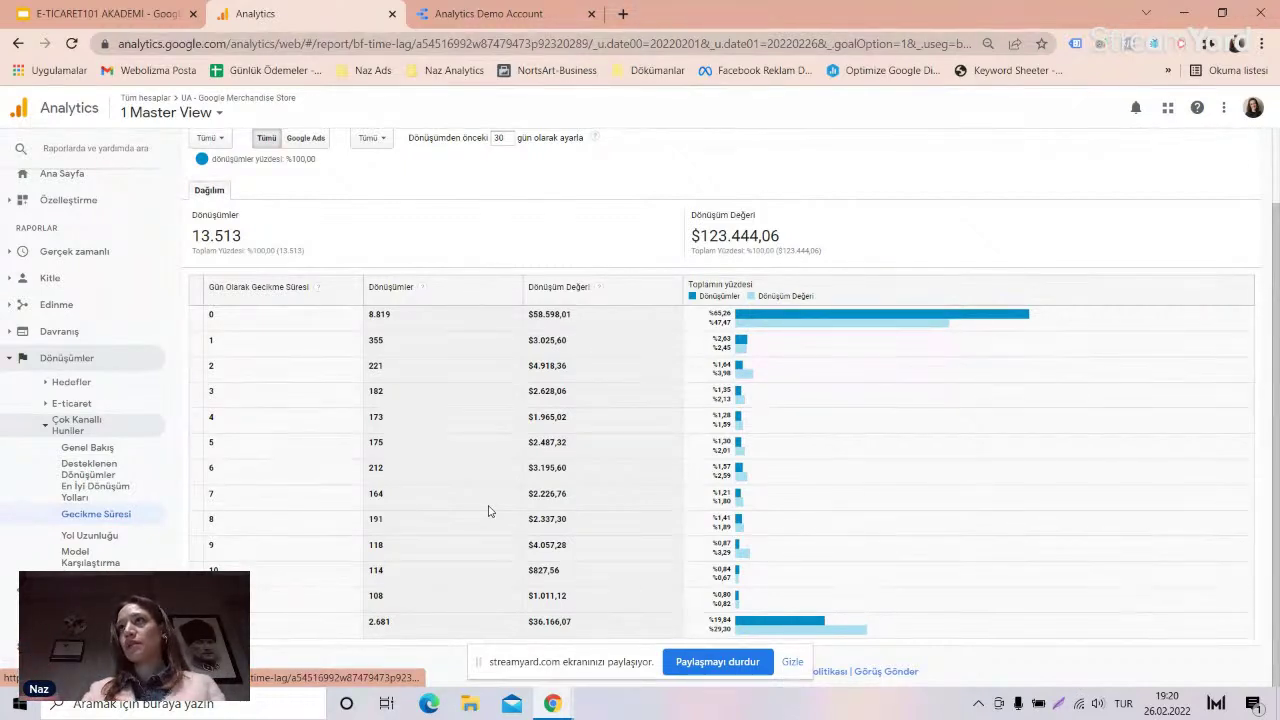
{"action": "mouse_move", "coordinate": [319, 289]}
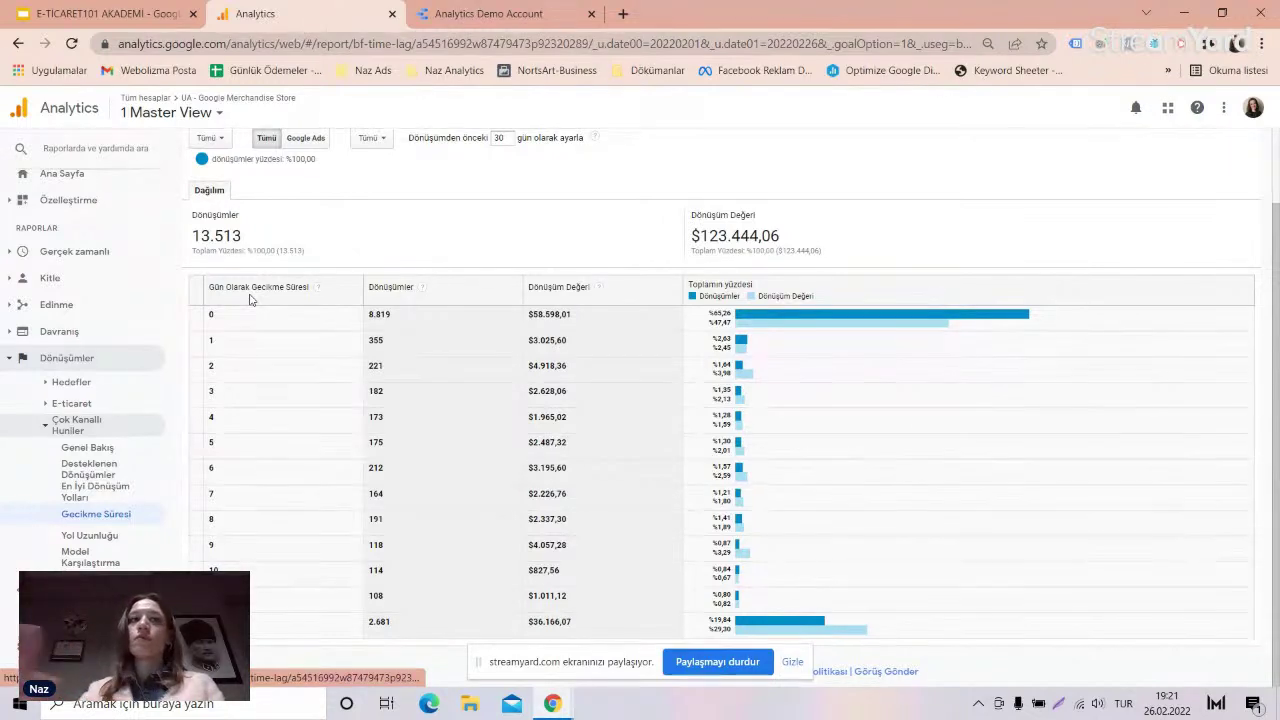
{"action": "left_click", "coordinate": [99, 533]}
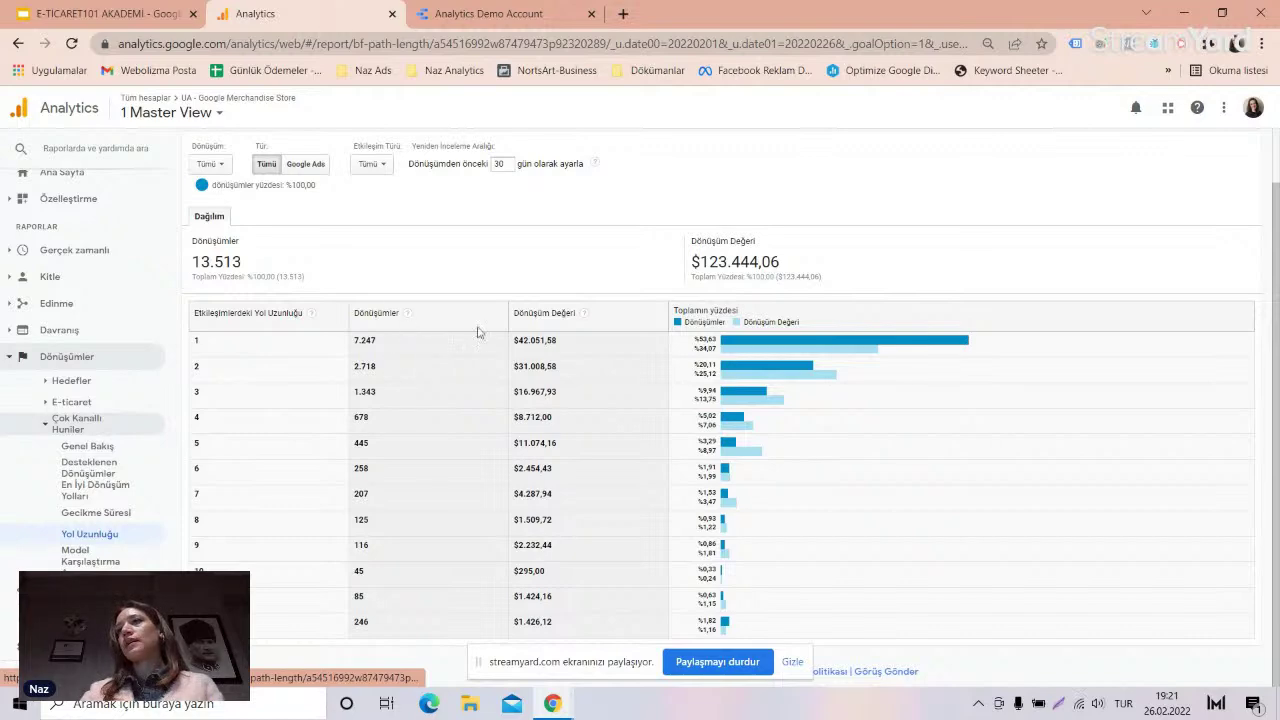
{"action": "scroll", "coordinate": [311, 446], "scroll_direction": "up", "scroll_amount": 2}
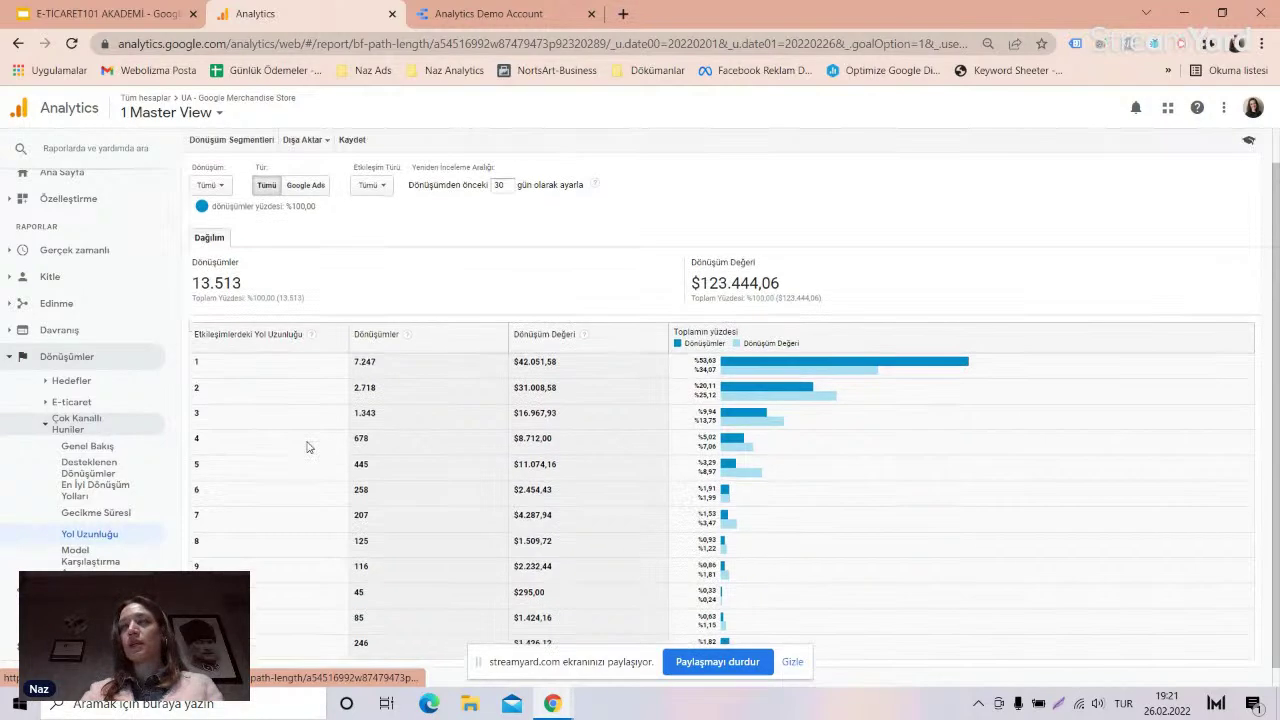
- Compare the Son Etkileşim model with Zamana Bağlı Azalma in the Model Karşılaştırma Aracı, and collapse the Dönüşümler section
{"action": "left_click", "coordinate": [100, 558]}
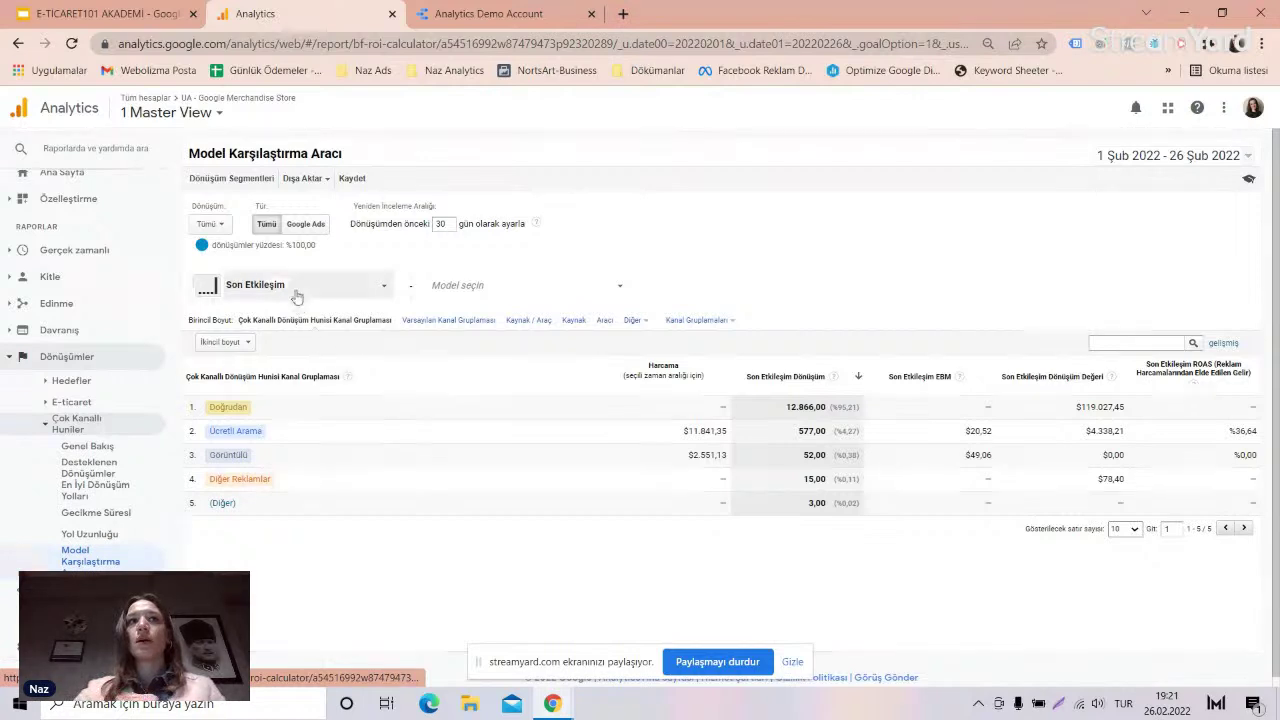
{"action": "left_click", "coordinate": [490, 287]}
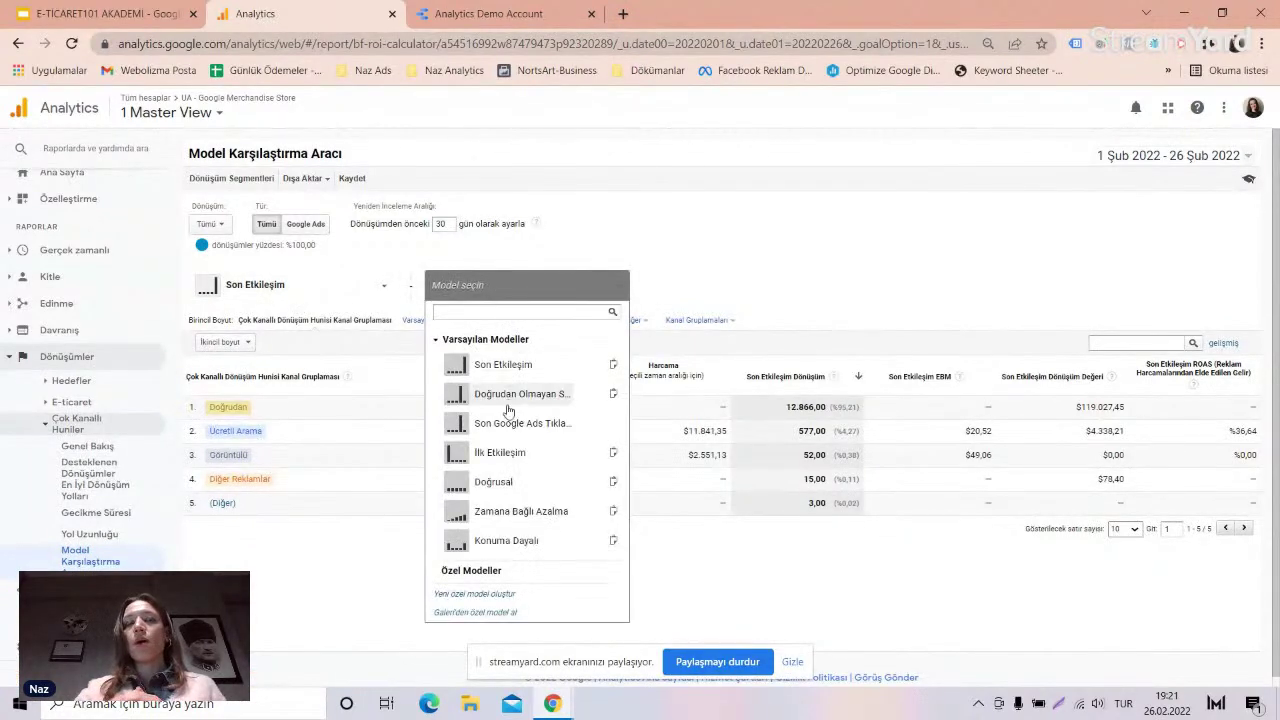
{"action": "left_click", "coordinate": [511, 520]}
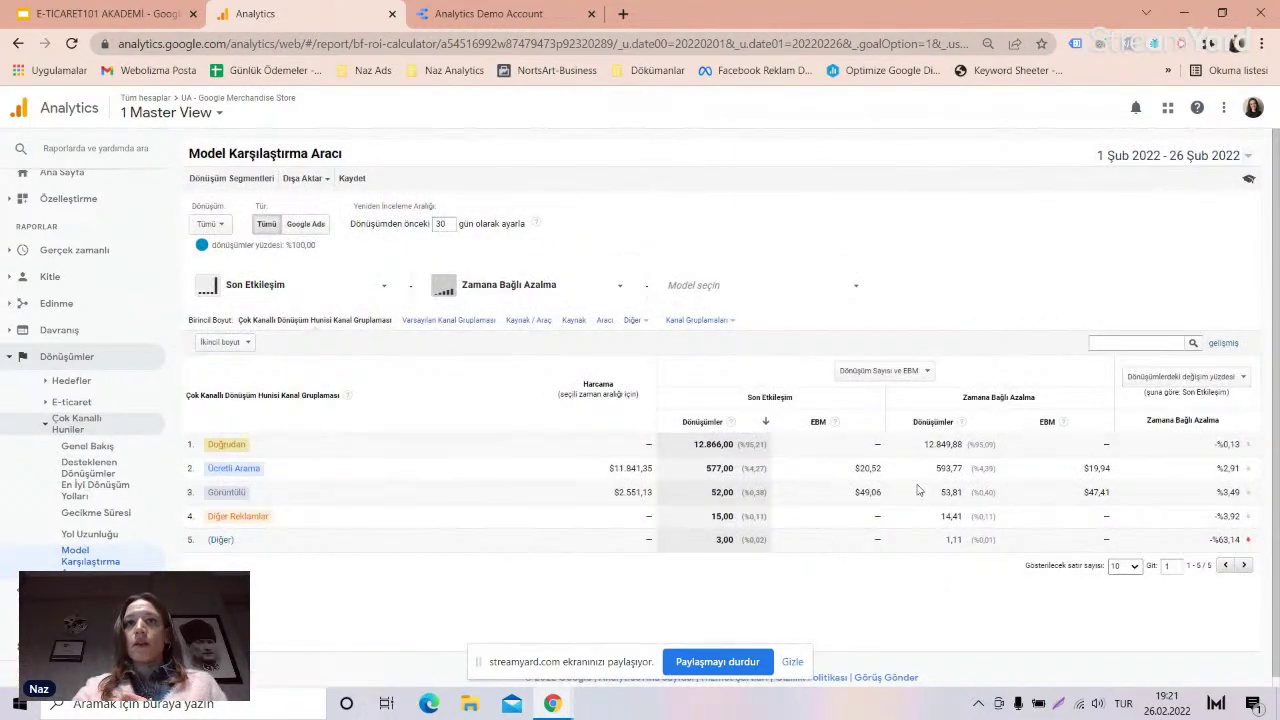
{"action": "scroll", "coordinate": [912, 490], "scroll_direction": "down", "scroll_amount": 1}
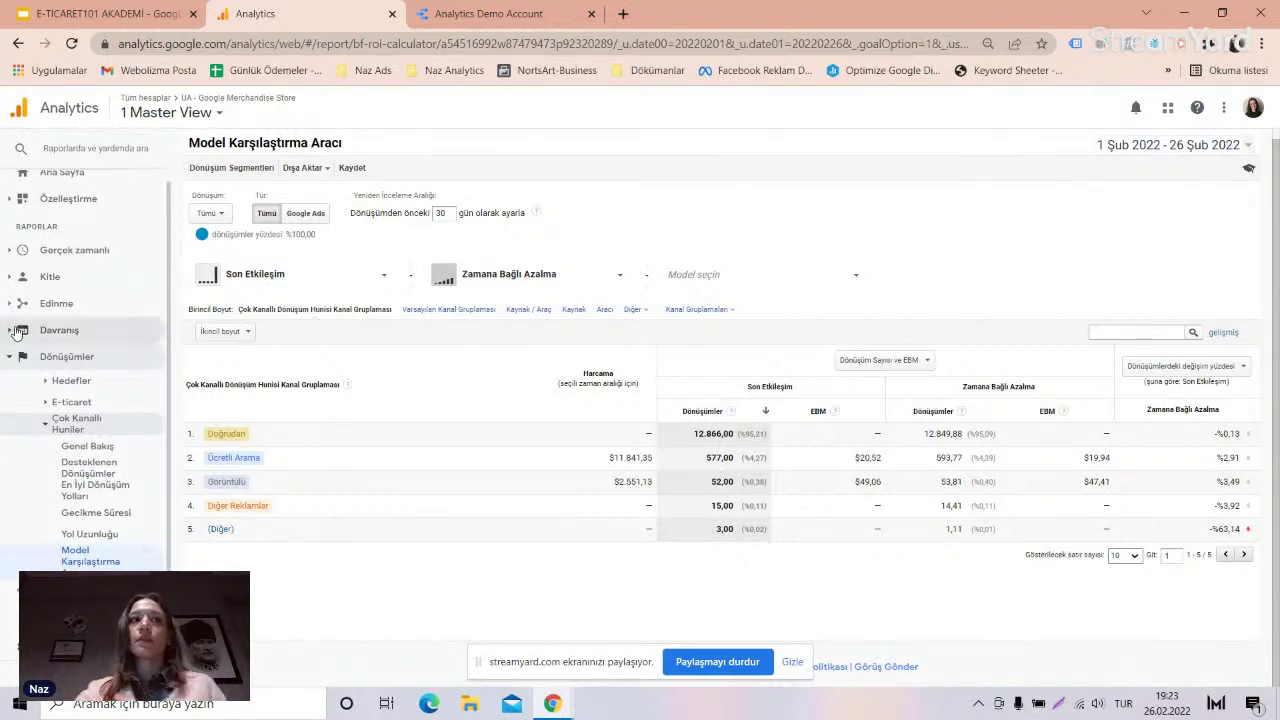
{"action": "left_click", "coordinate": [66, 356]}
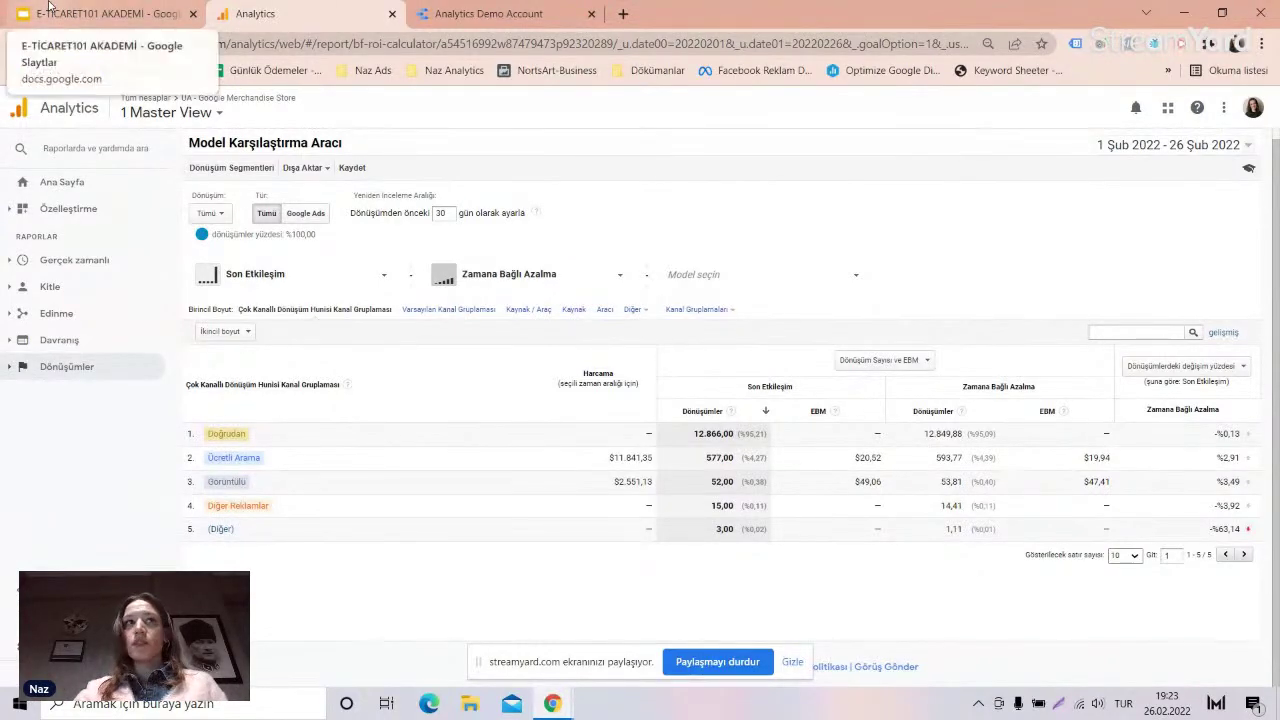
- Switch to the E-TİCARET101 AKADEMİ presentation in Google Slides and display slide 20, the text slide about Google Analytics Yeniden Pazarlama
{"action": "left_click", "coordinate": [47, 8]}
{"action": "key", "text": "Down"}
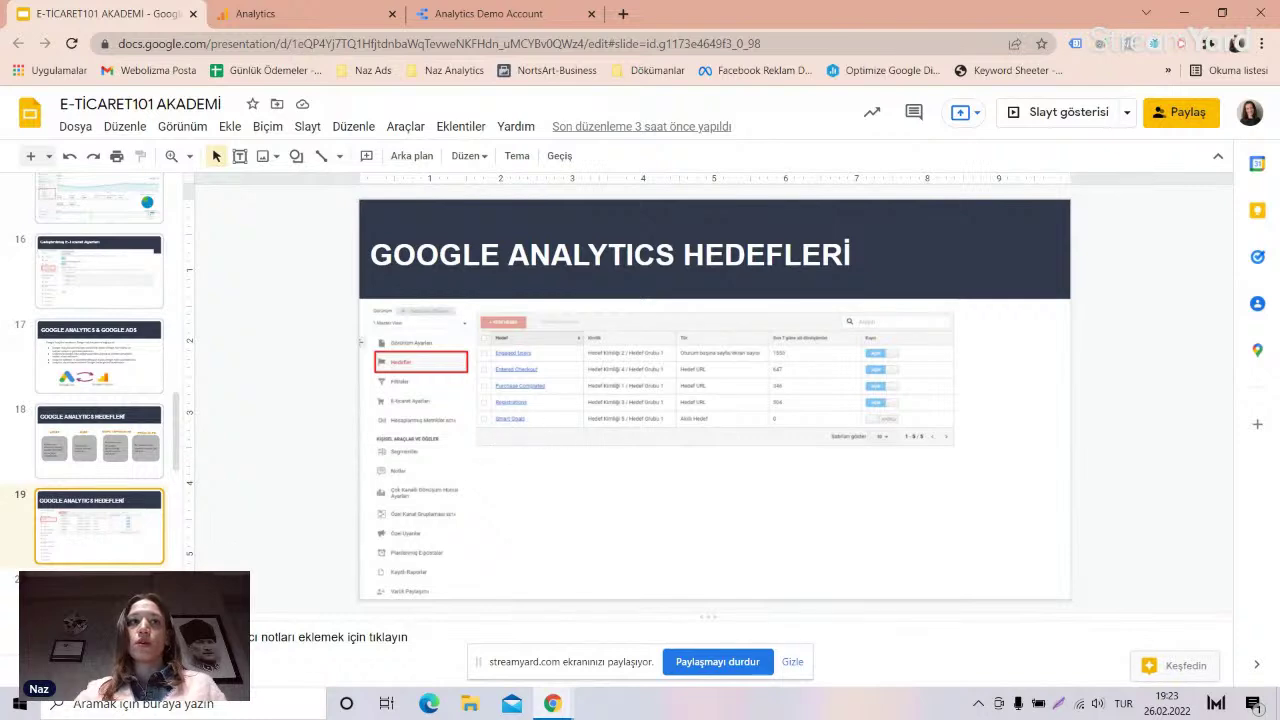
{"action": "scroll", "coordinate": [100, 510], "scroll_direction": "down", "scroll_amount": 3}
{"action": "left_click", "coordinate": [122, 460]}
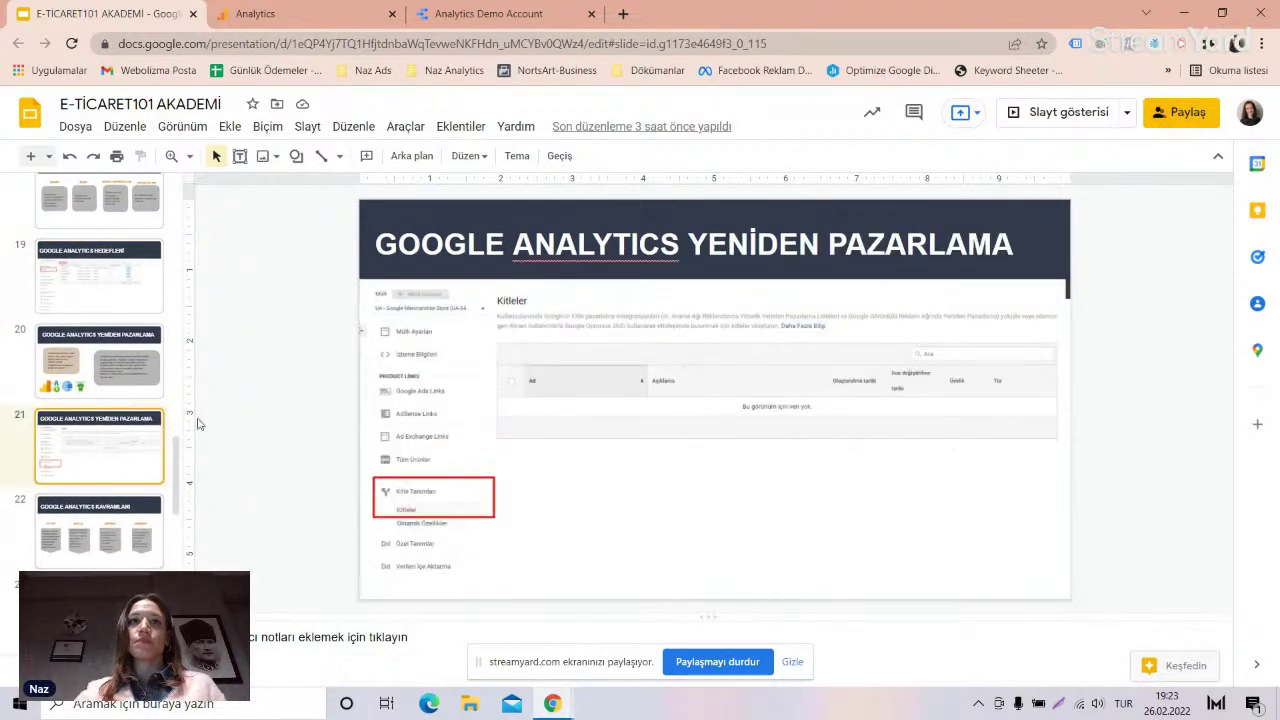
{"action": "left_click", "coordinate": [1060, 112]}
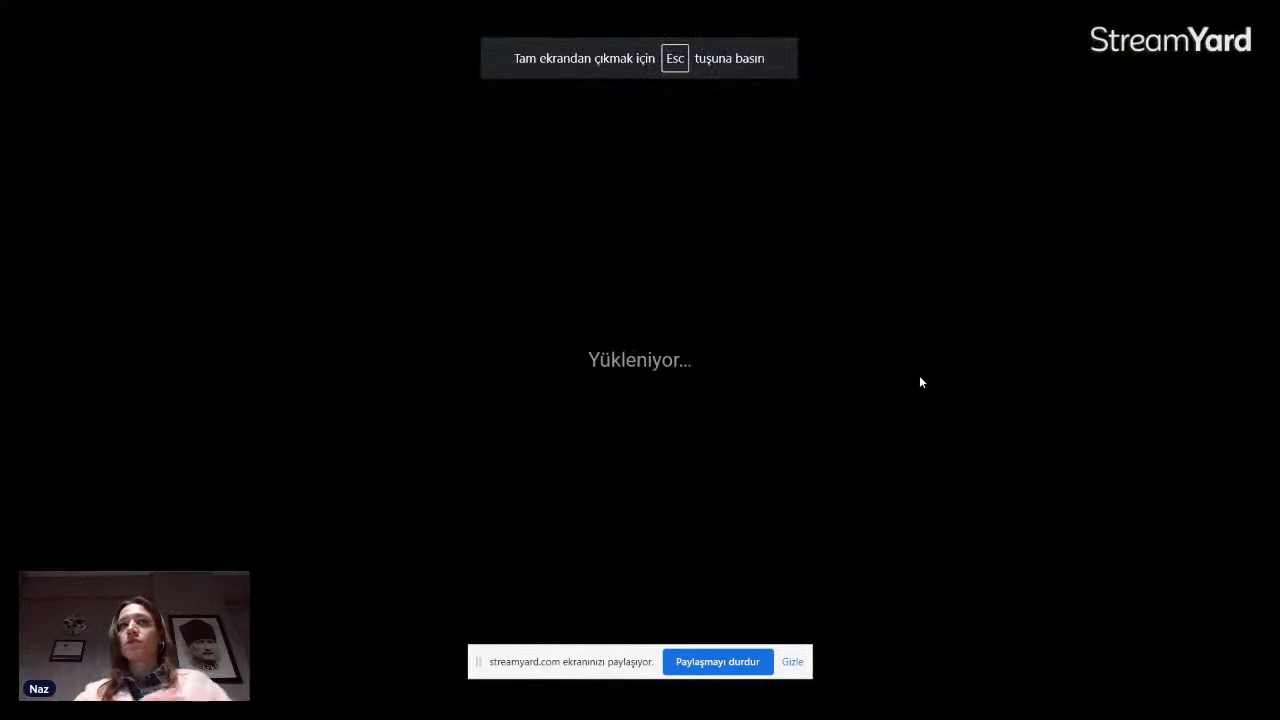
{"action": "key", "text": "Escape"}
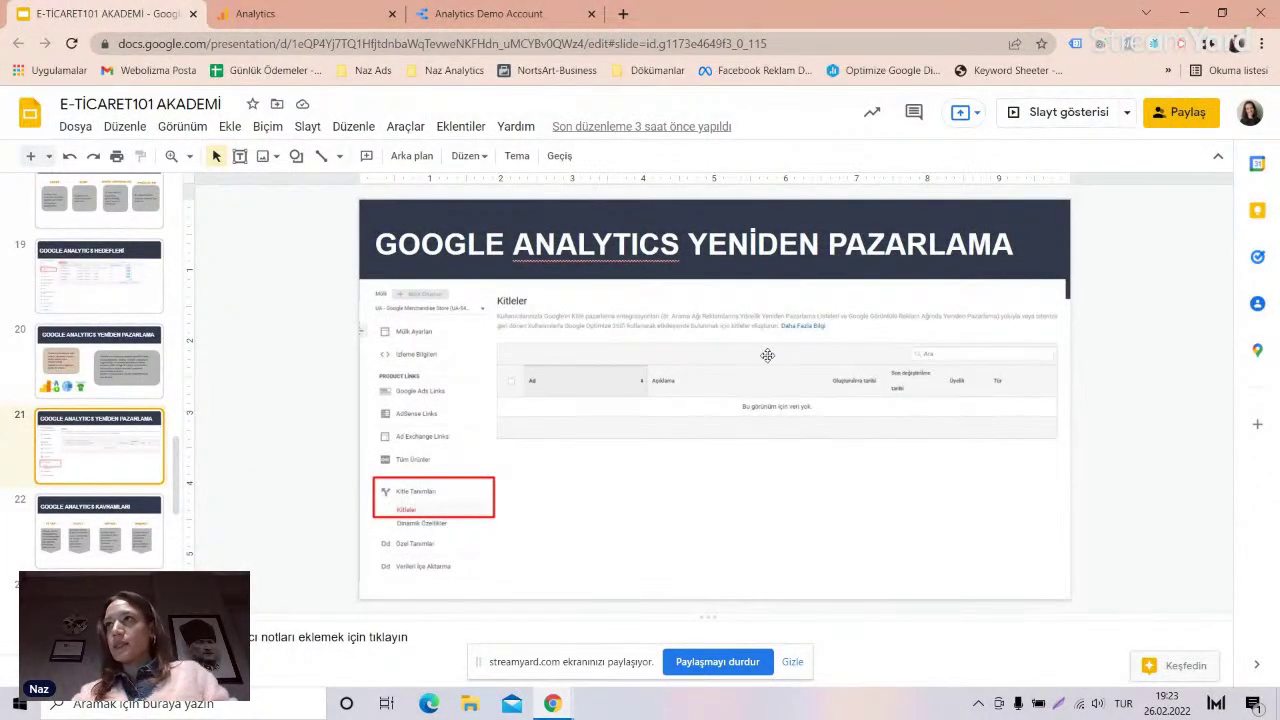
{"action": "left_click", "coordinate": [122, 385]}
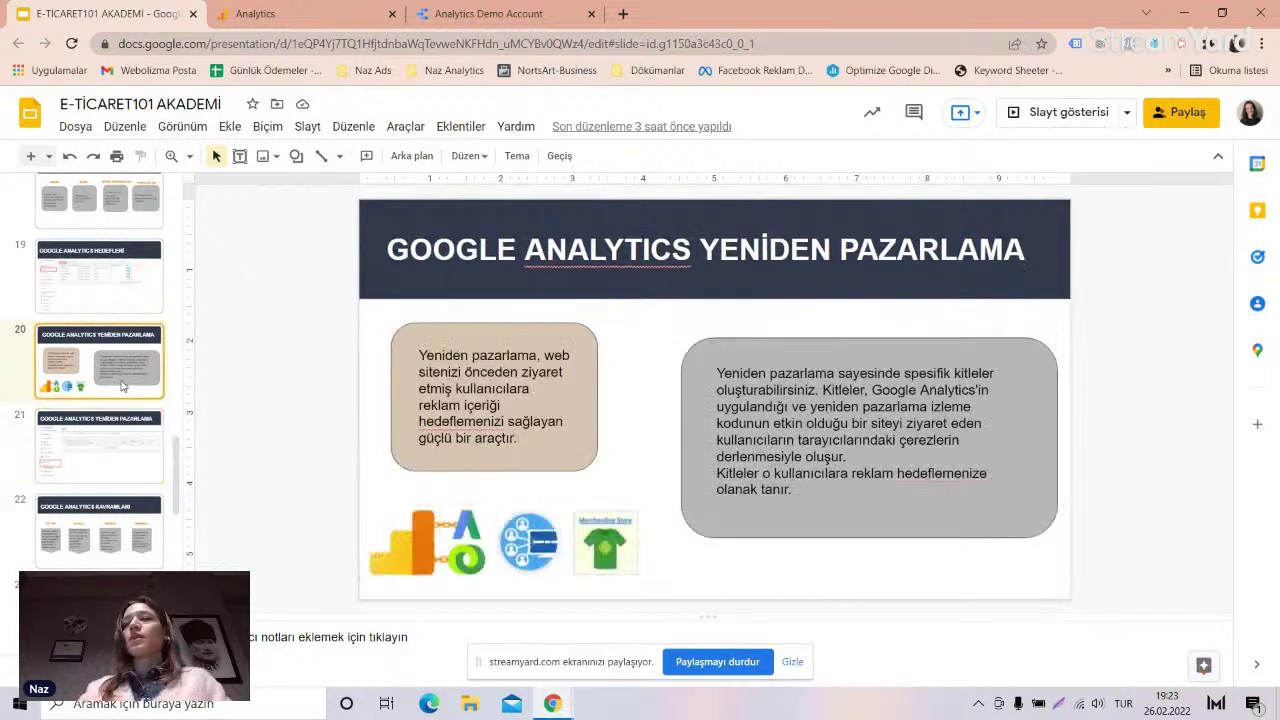
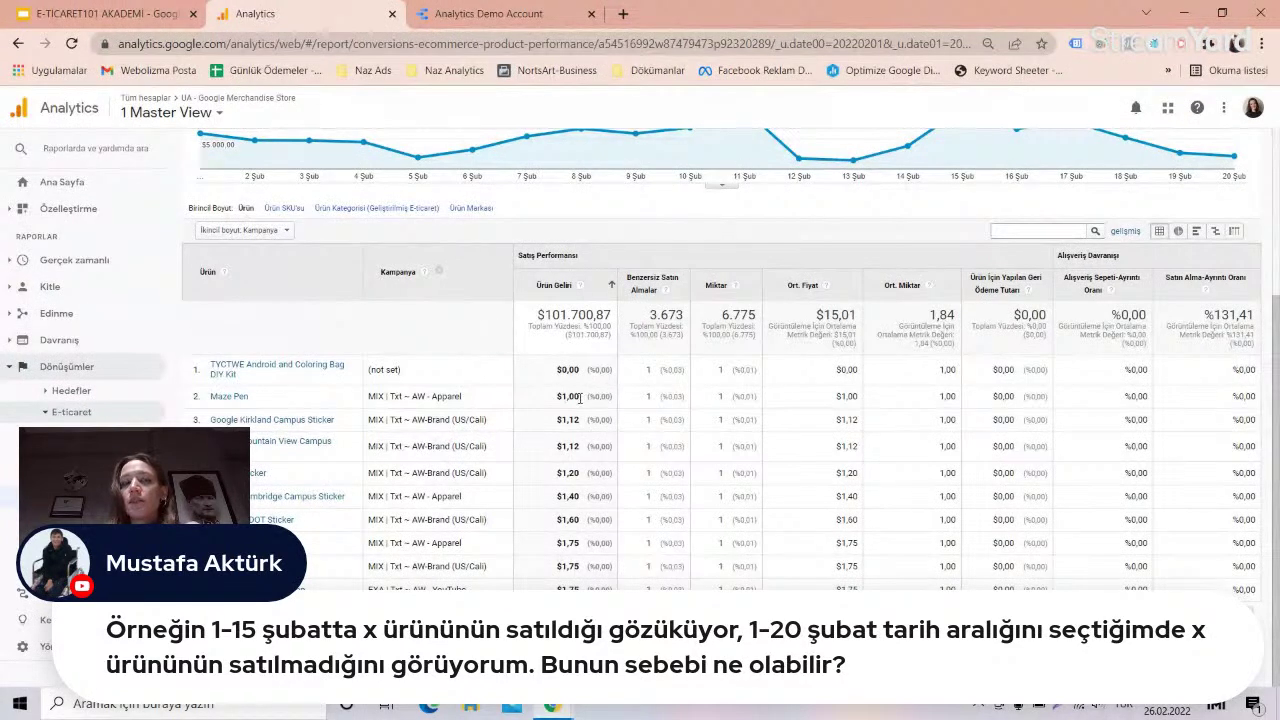
- Set the Ürün Performansı report's date range to 1 Şub 2022 - 26 Şub 2022
{"action": "scroll", "coordinate": [580, 397], "scroll_direction": "up", "scroll_amount": 3}
{"action": "left_click", "coordinate": [1145, 180]}
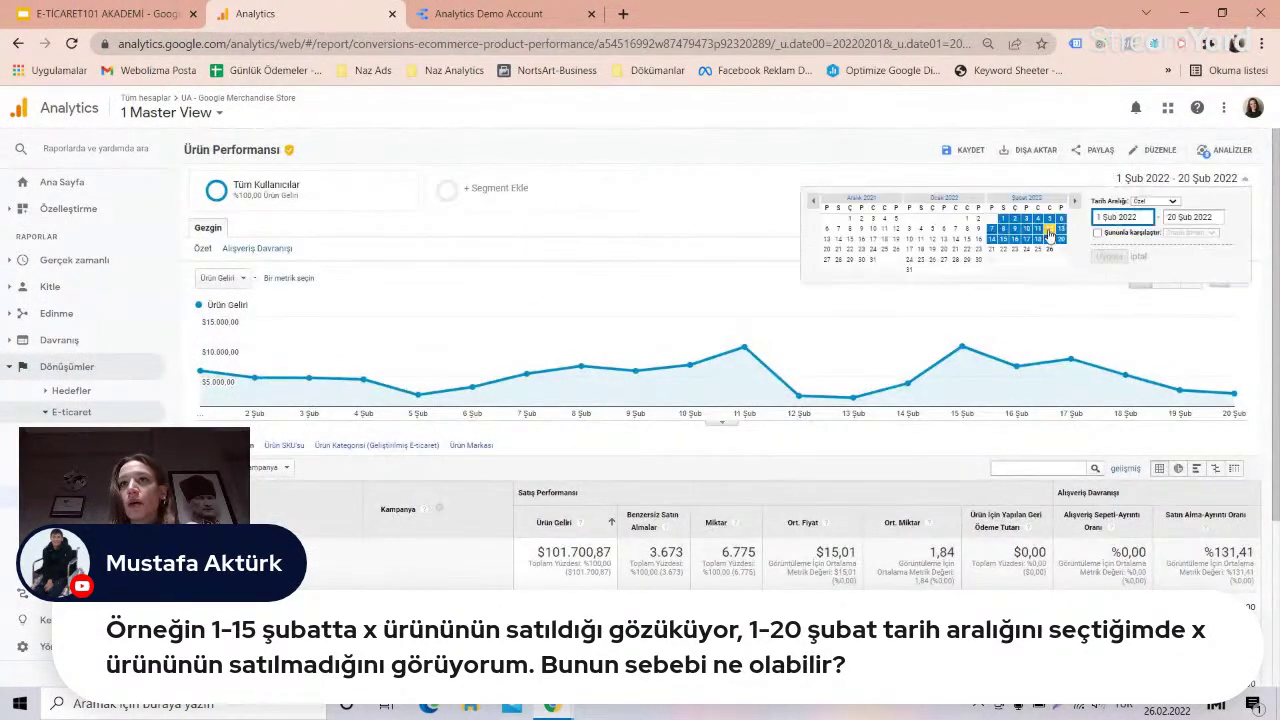
{"action": "left_click", "coordinate": [1191, 220]}
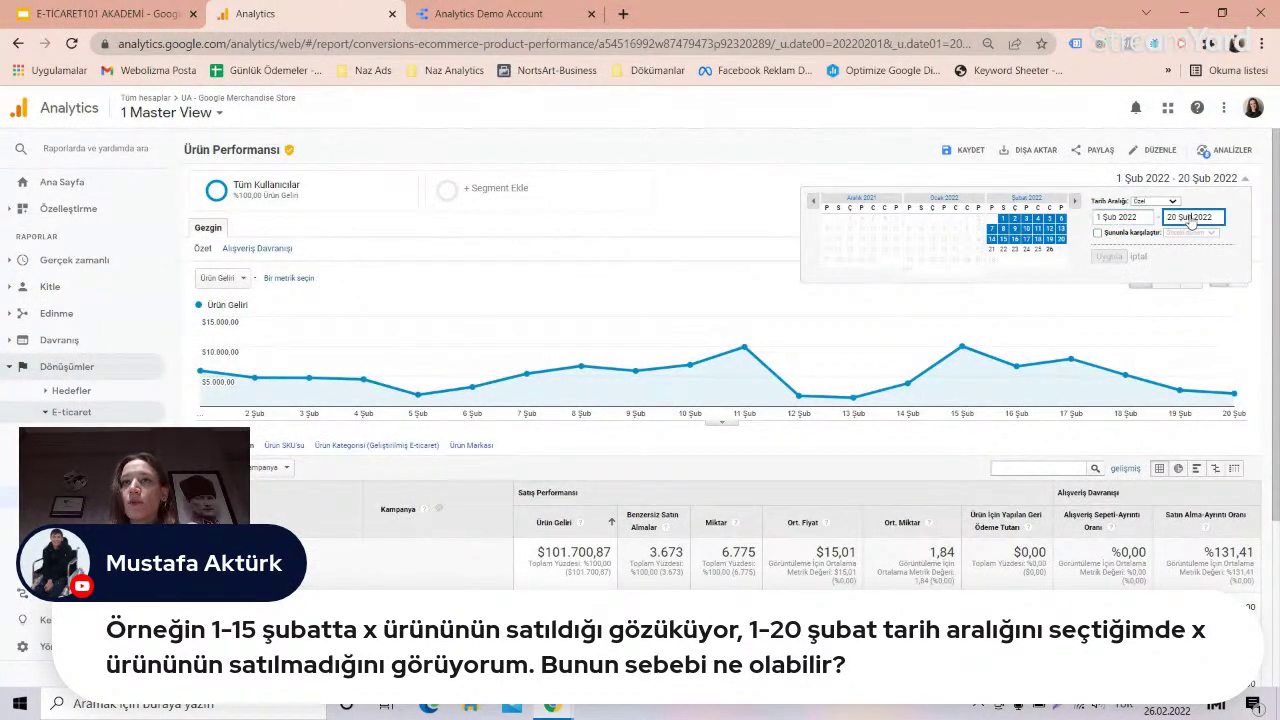
{"action": "left_click", "coordinate": [1049, 249]}
{"action": "left_click", "coordinate": [1096, 258]}
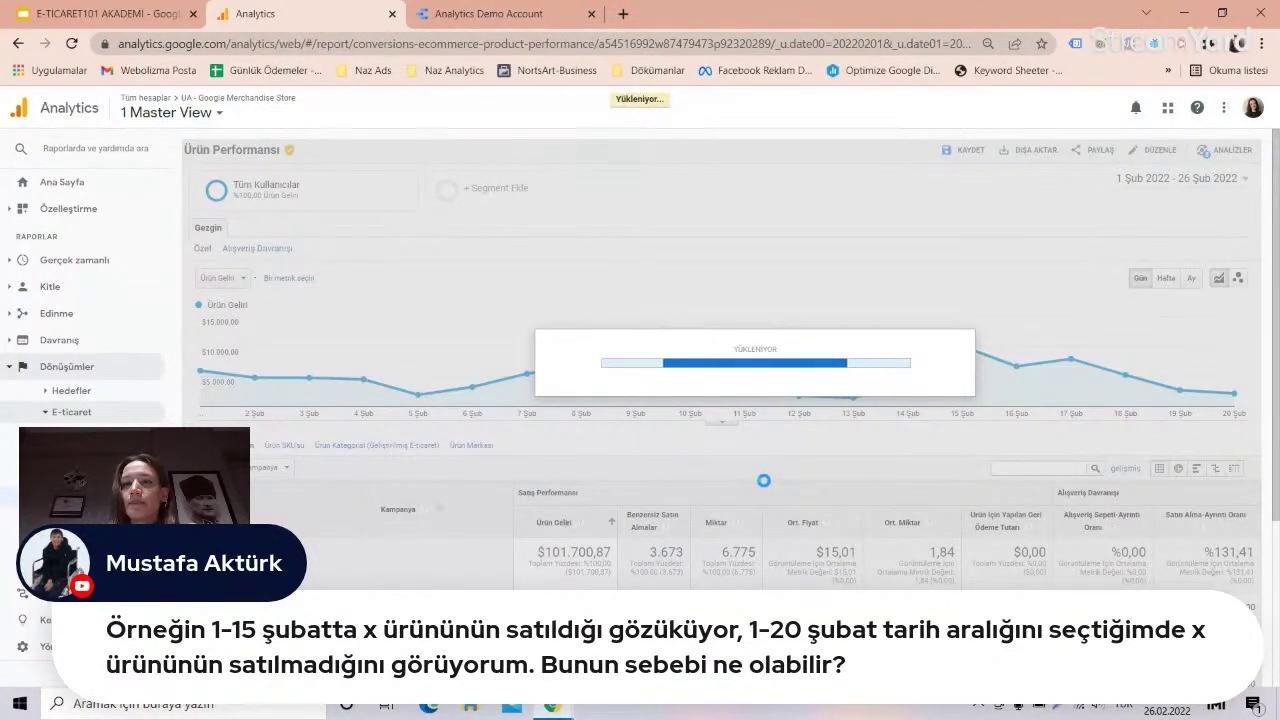
- Review the product sales table for the new date range and increase the number of rows it shows
{"action": "scroll", "coordinate": [766, 475], "scroll_direction": "down", "scroll_amount": 2}
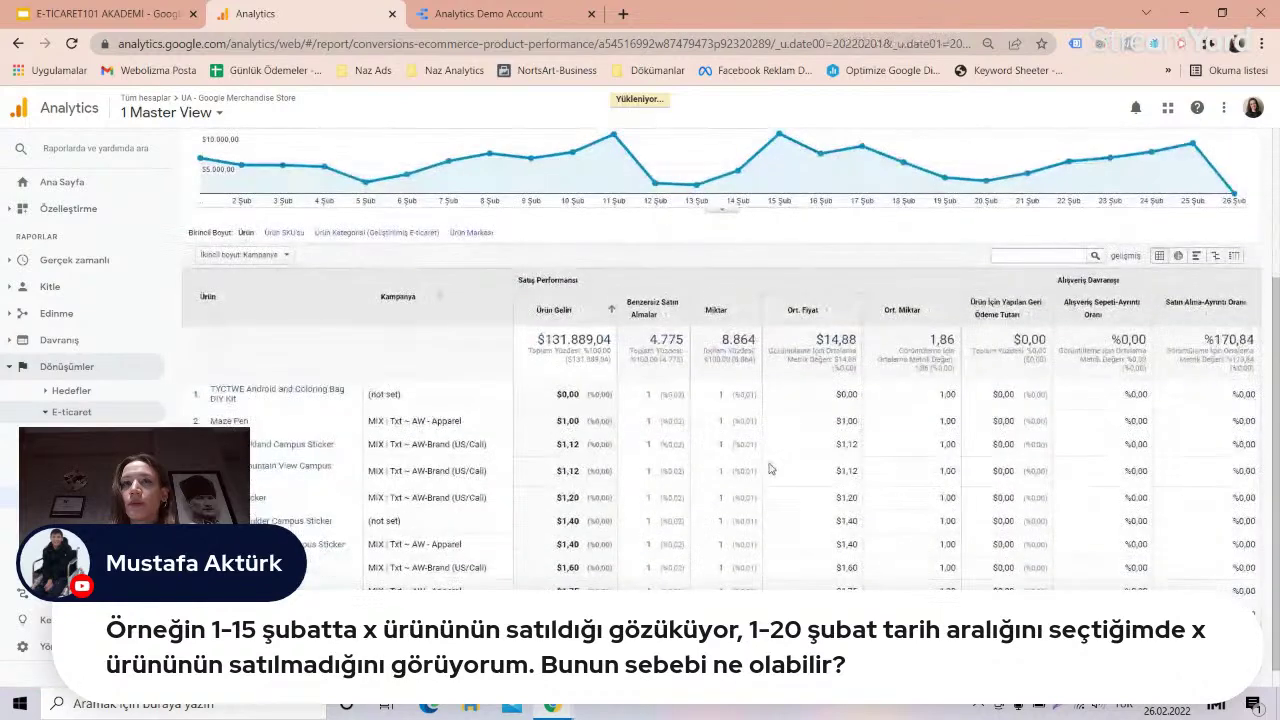
{"action": "scroll", "coordinate": [770, 468], "scroll_direction": "down", "scroll_amount": 1}
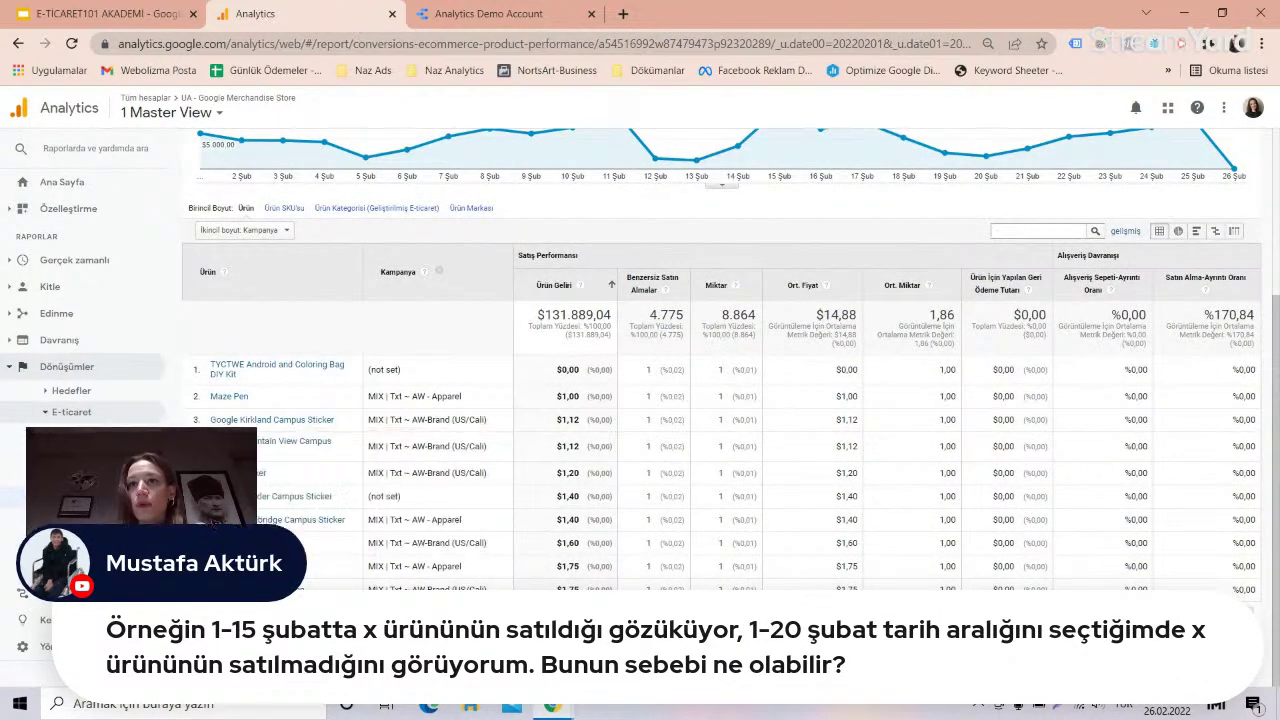
{"action": "left_click", "coordinate": [1112, 598]}
{"action": "left_click", "coordinate": [1110, 555]}
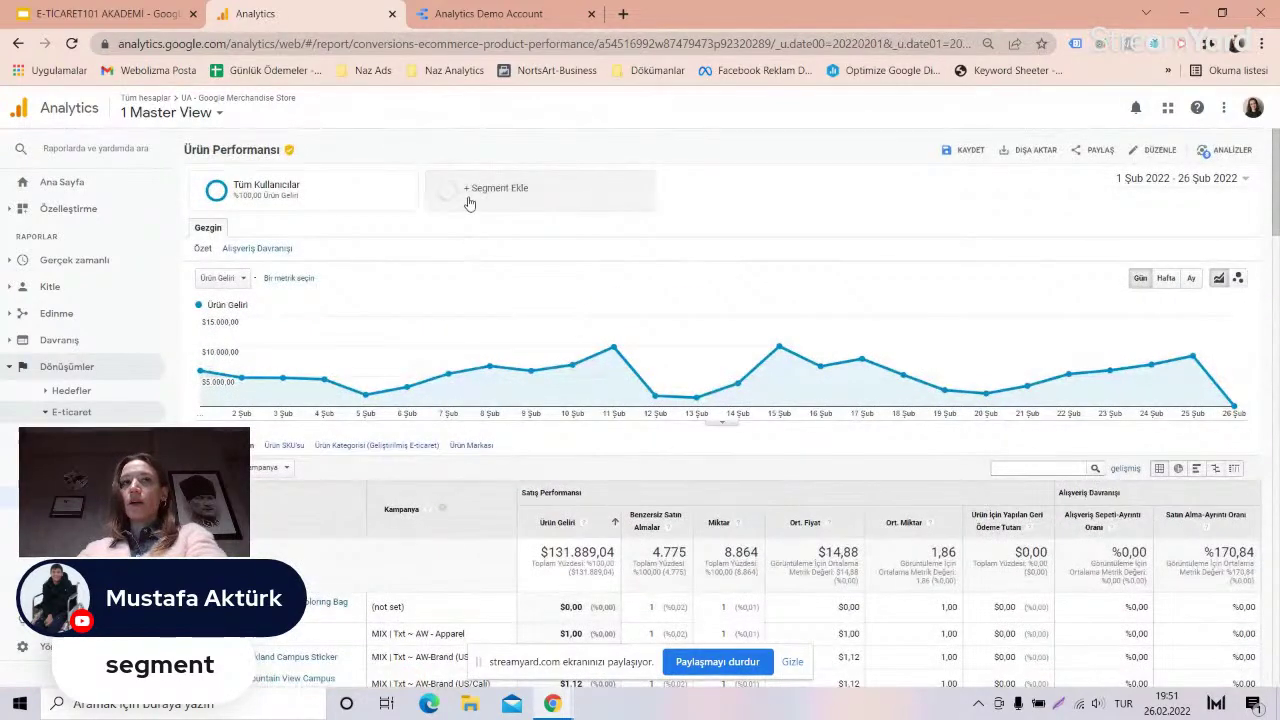
- Look through the available segments without adding one, and examine the product rows with their Kampanya values
{"action": "left_click", "coordinate": [466, 195]}
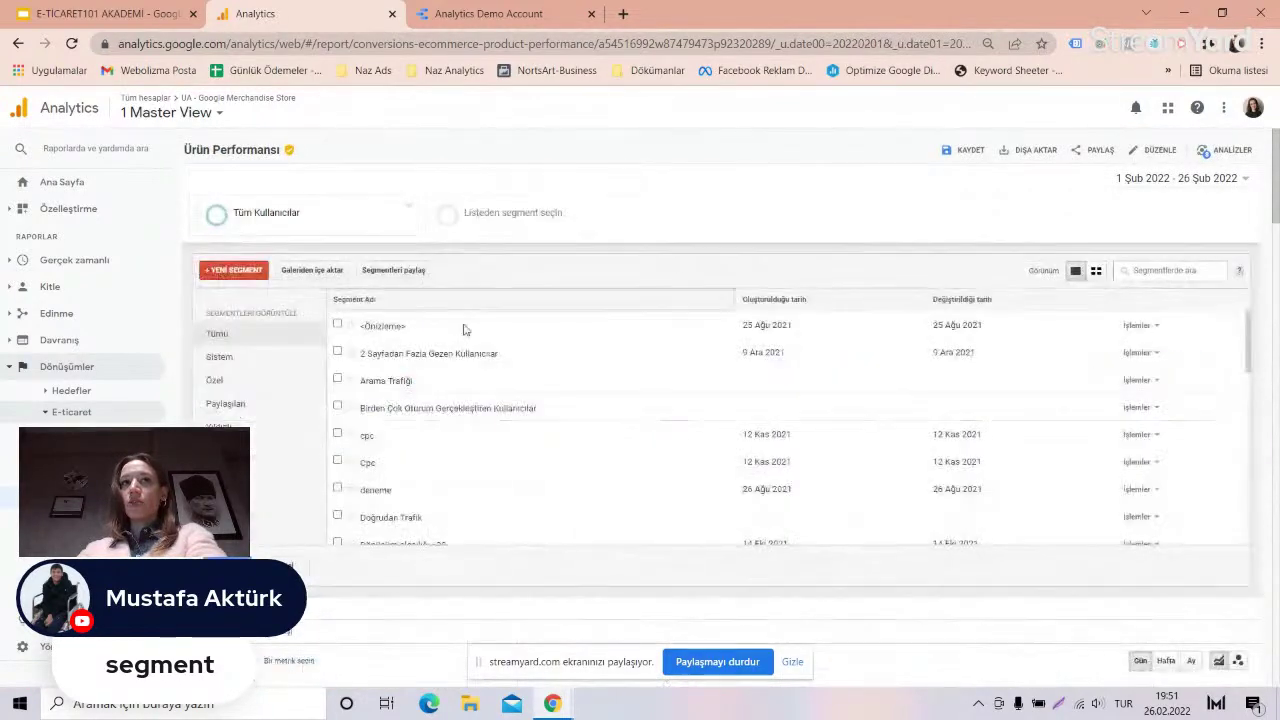
{"action": "scroll", "coordinate": [410, 390], "scroll_direction": "down", "scroll_amount": 1}
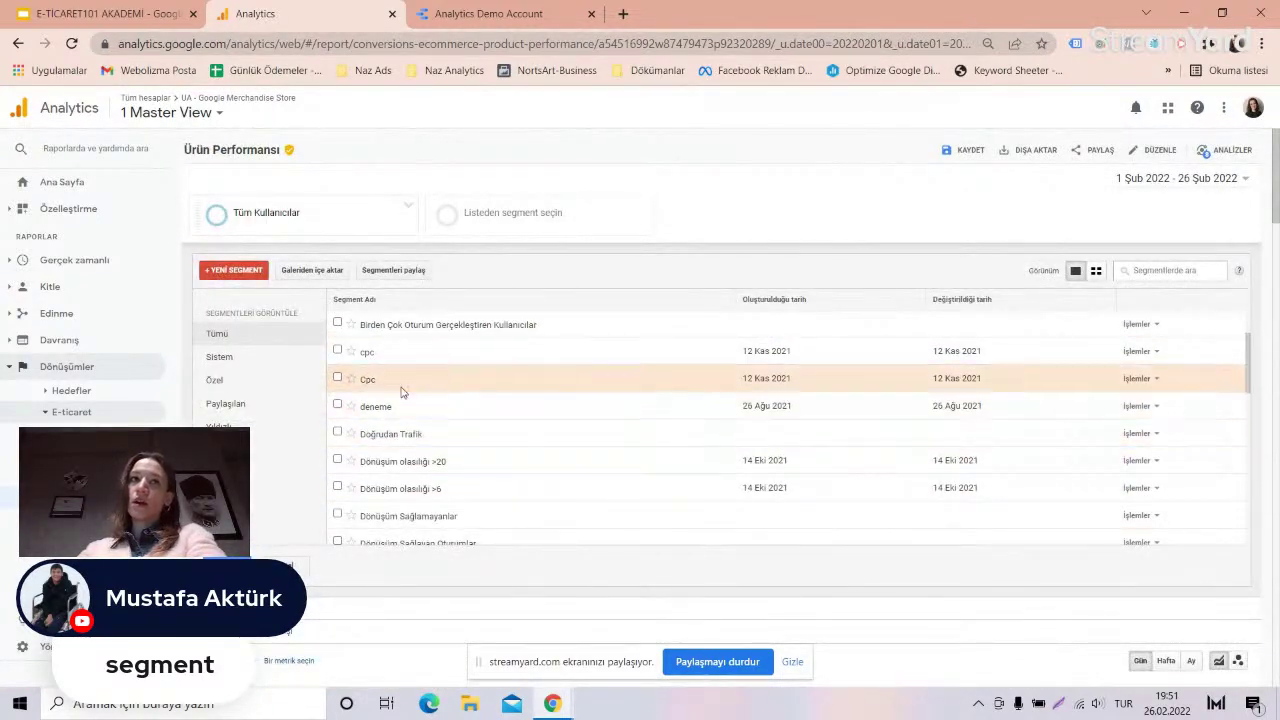
{"action": "left_click", "coordinate": [545, 600]}
{"action": "scroll", "coordinate": [560, 490], "scroll_direction": "down", "scroll_amount": 3}
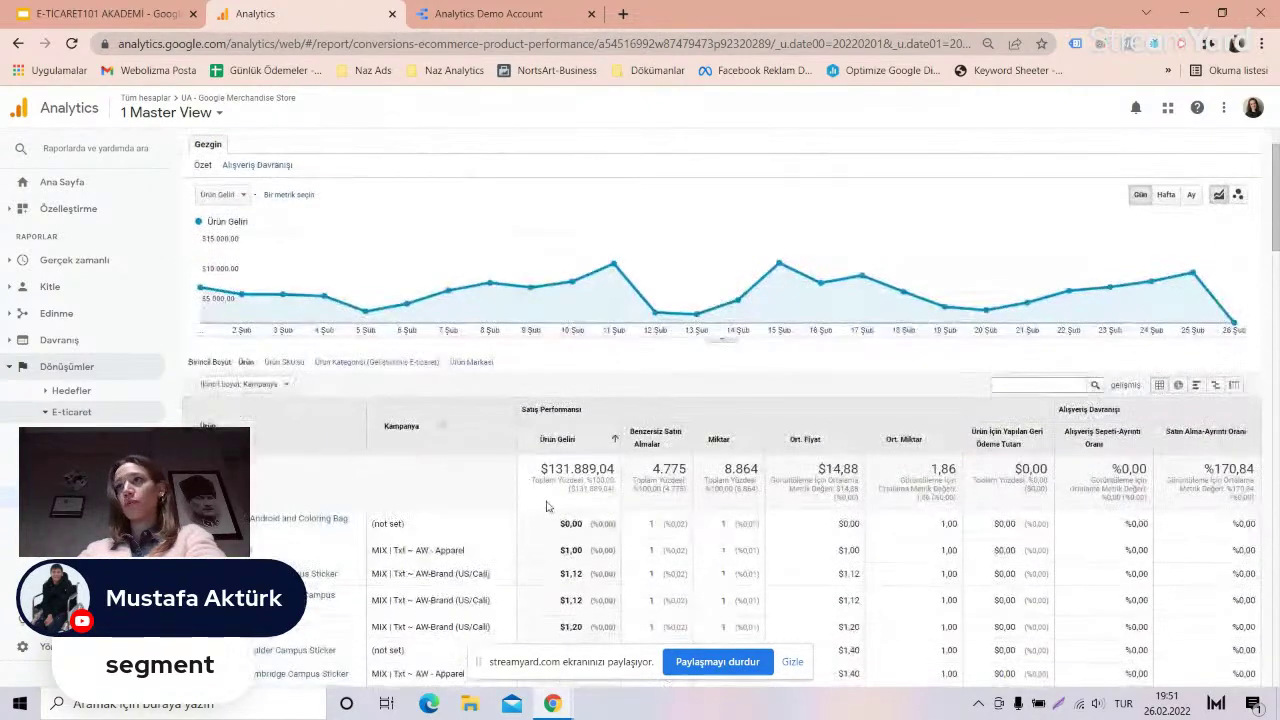
{"action": "scroll", "coordinate": [578, 470], "scroll_direction": "down", "scroll_amount": 1}
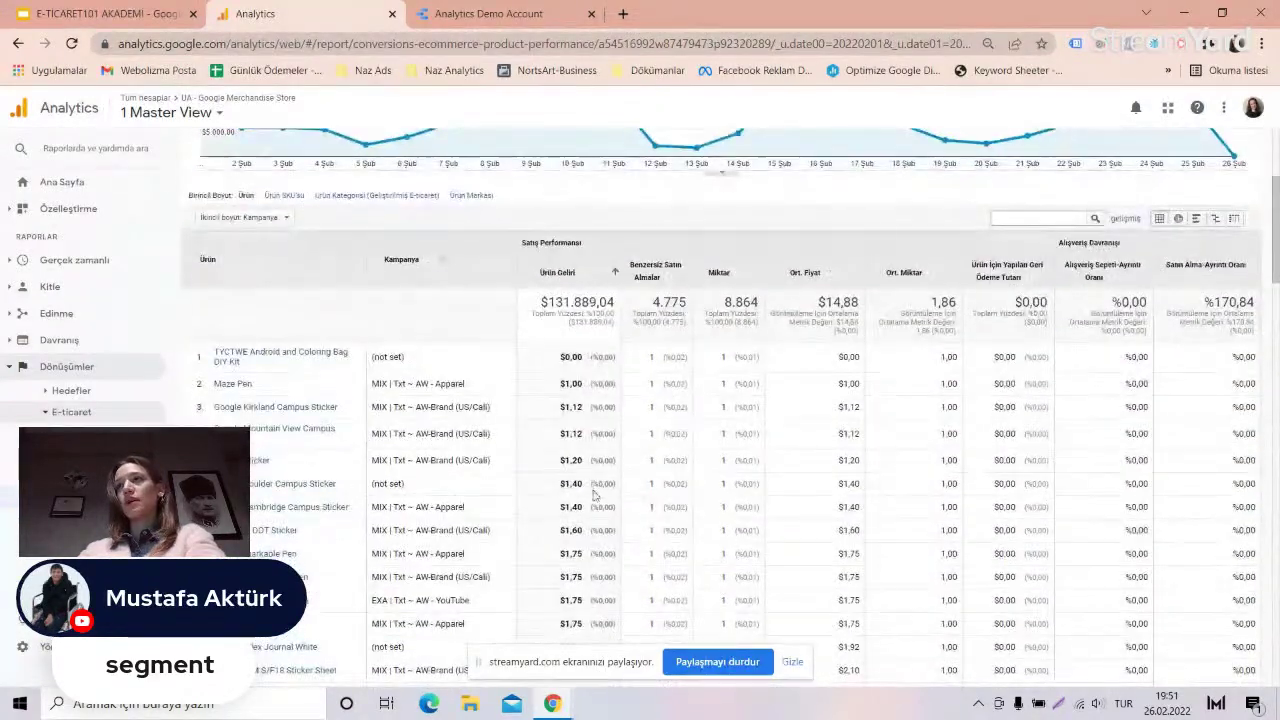
{"action": "scroll", "coordinate": [598, 487], "scroll_direction": "down", "scroll_amount": 1}
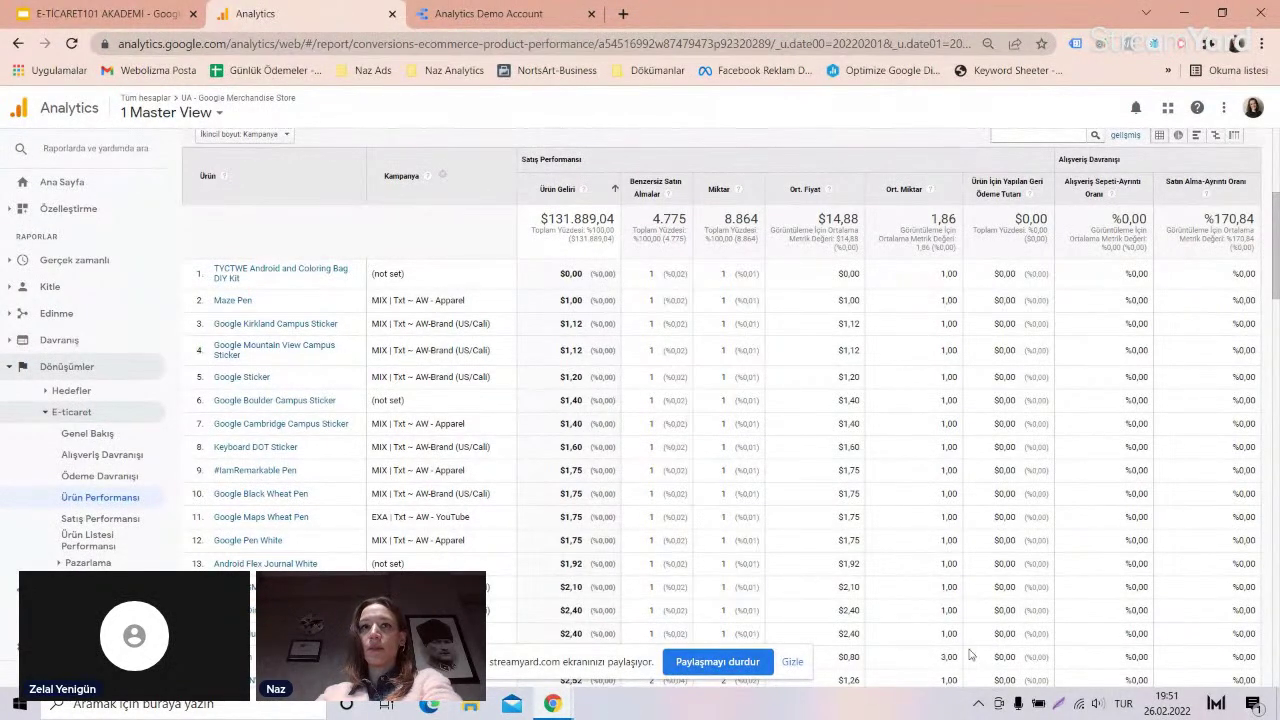
{"action": "scroll", "coordinate": [968, 655], "scroll_direction": "up", "scroll_amount": 4}
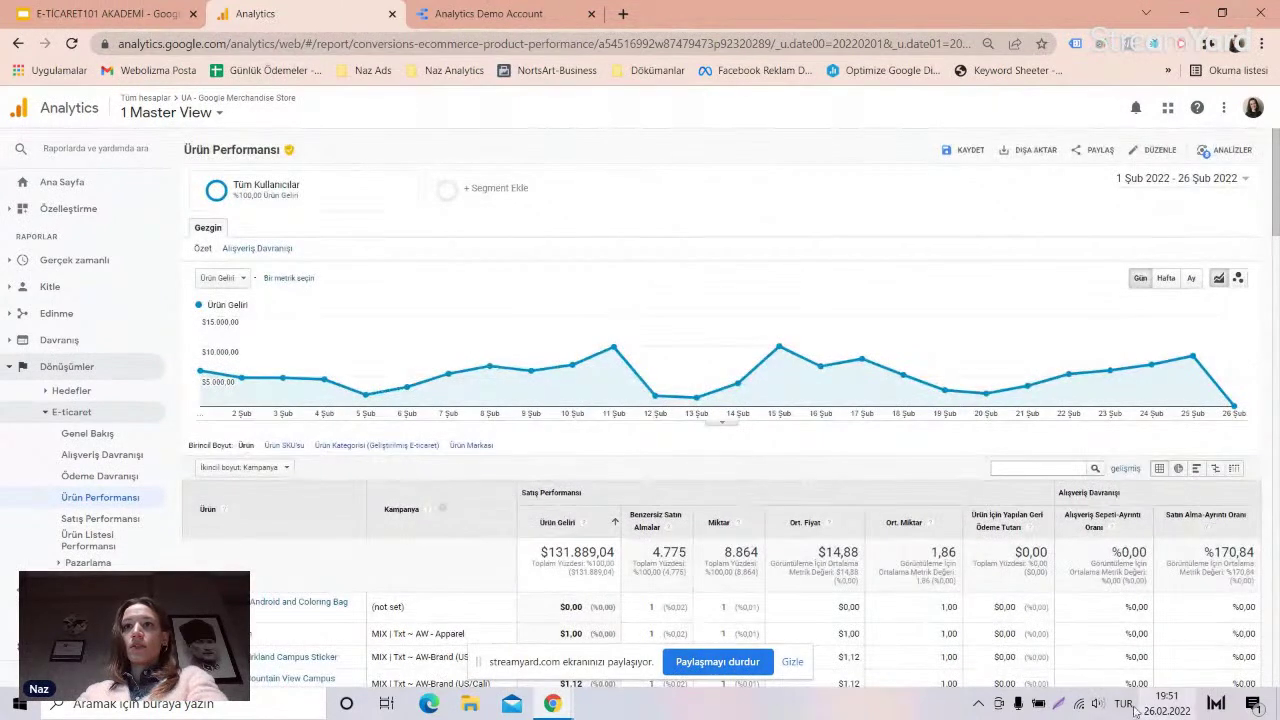
{"action": "left_click", "coordinate": [1097, 703]}
{"action": "scroll", "coordinate": [1040, 690], "scroll_direction": "up", "scroll_amount": 4}
{"action": "left_click", "coordinate": [828, 716]}
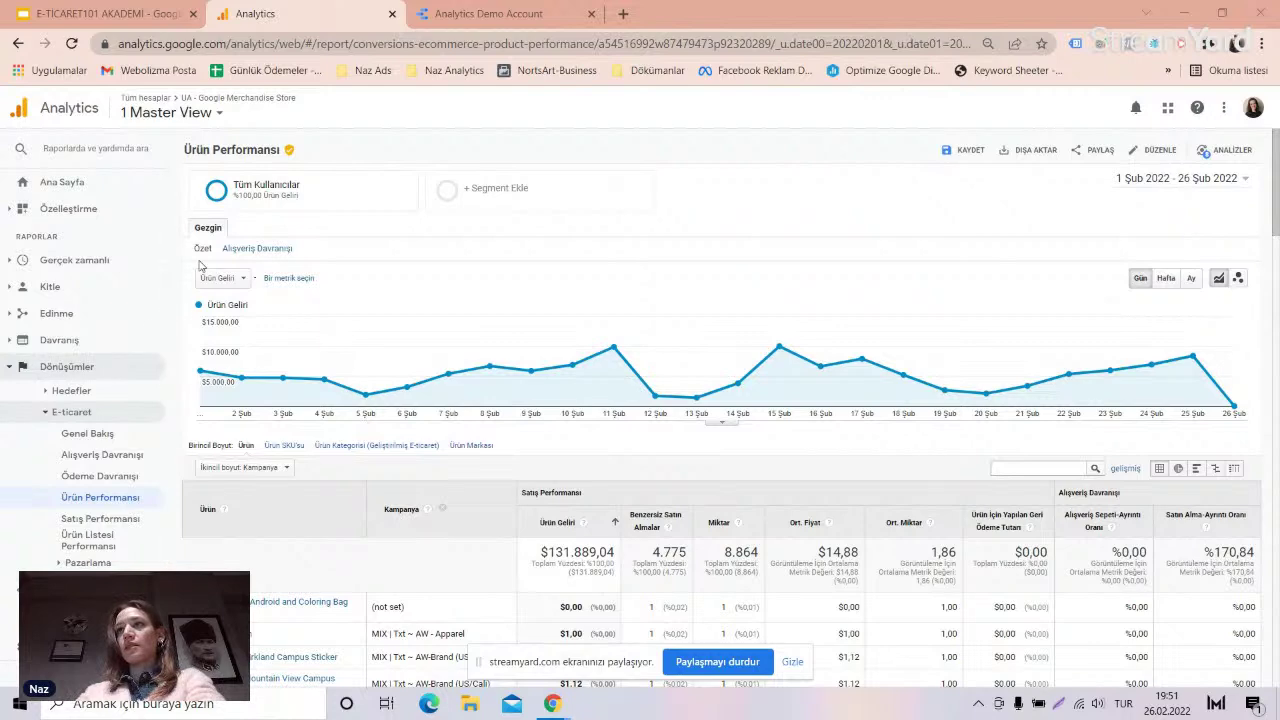
- Create a blank dashboard named Adsız Gösterge Tablosu under Özelleştirme's Gösterge Tabloları
{"action": "left_click", "coordinate": [64, 208]}
{"action": "left_click", "coordinate": [92, 233]}
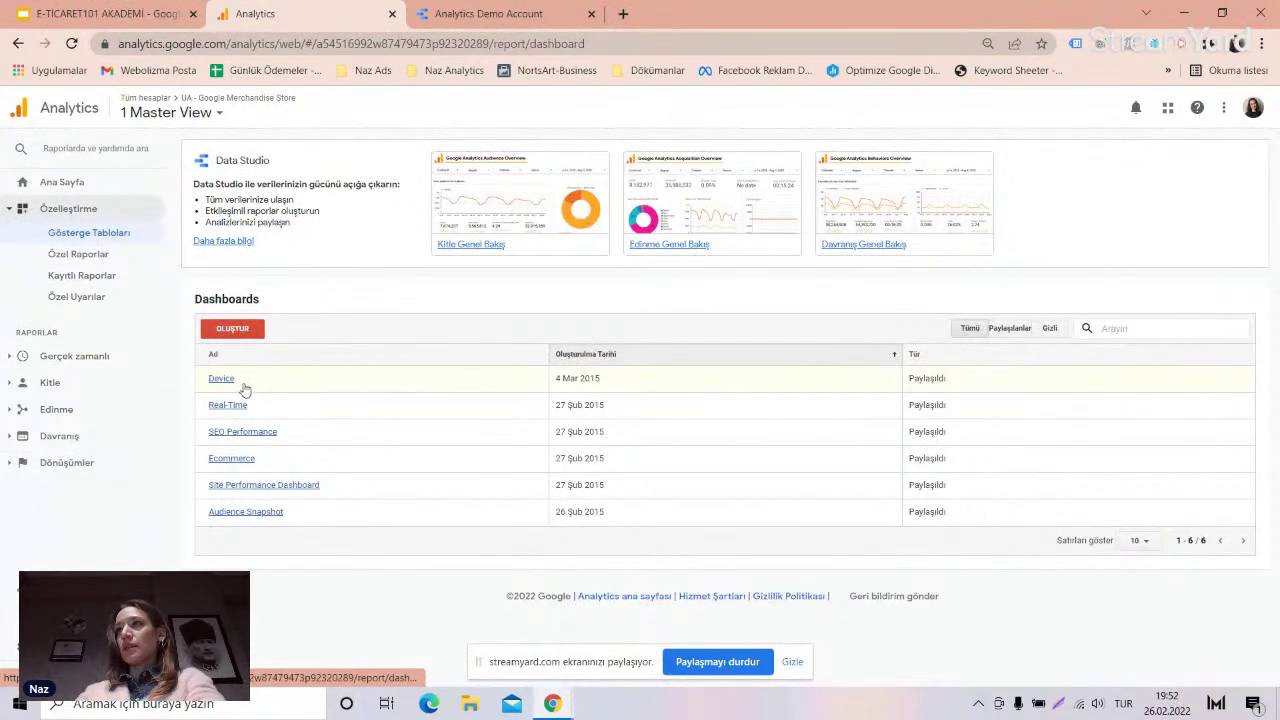
{"action": "left_click", "coordinate": [212, 332]}
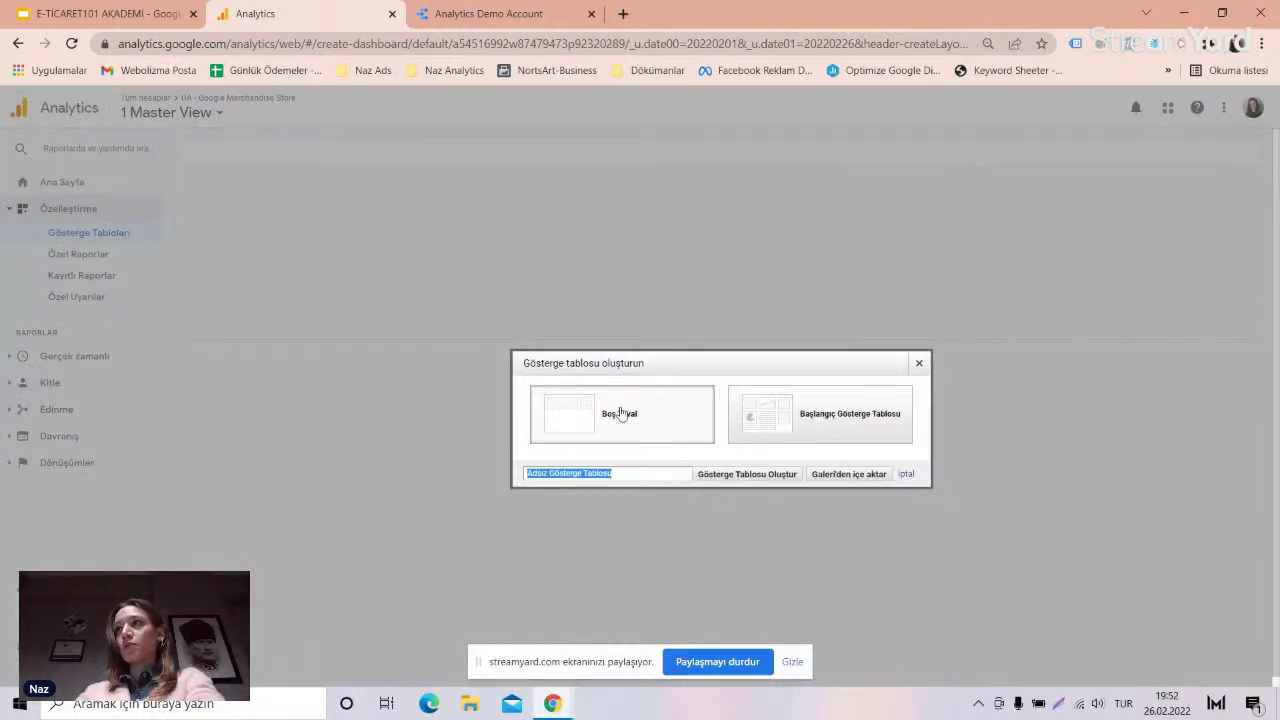
{"action": "left_click", "coordinate": [748, 479]}
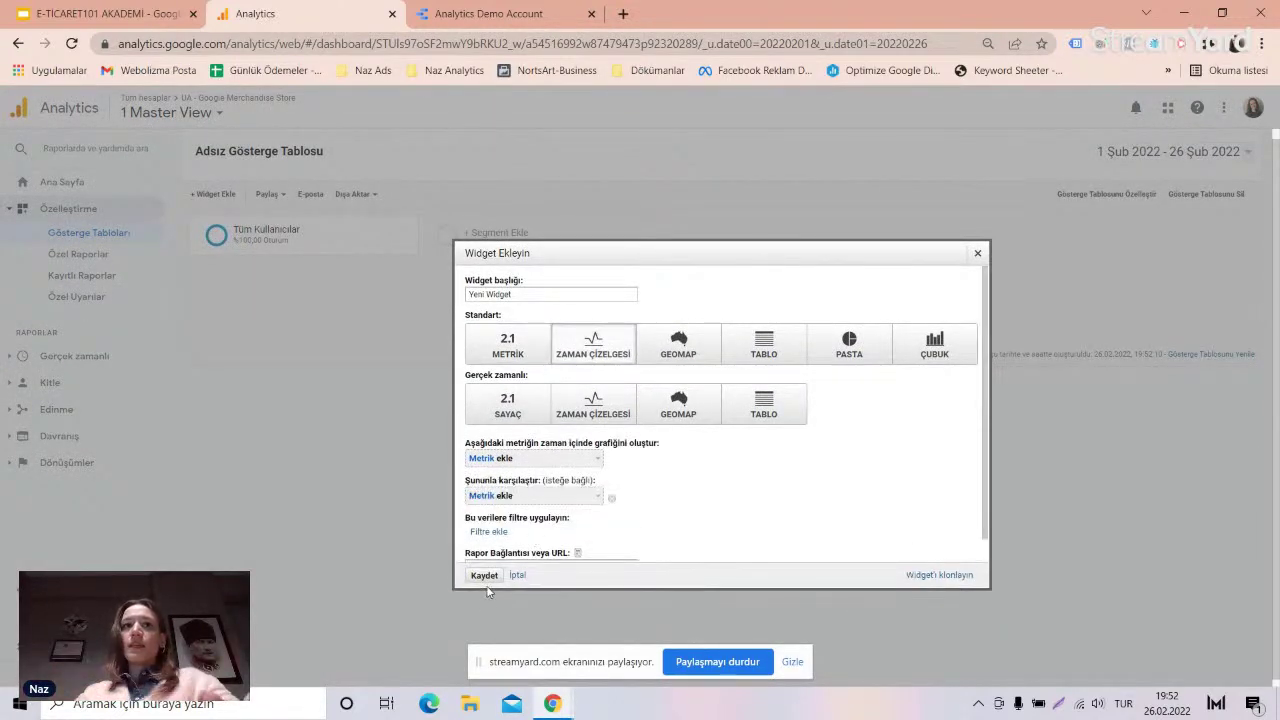
- Add a standard Zaman Çizelgesi widget to the dashboard that charts the Gelir metric over time
{"action": "left_click", "coordinate": [484, 576]}
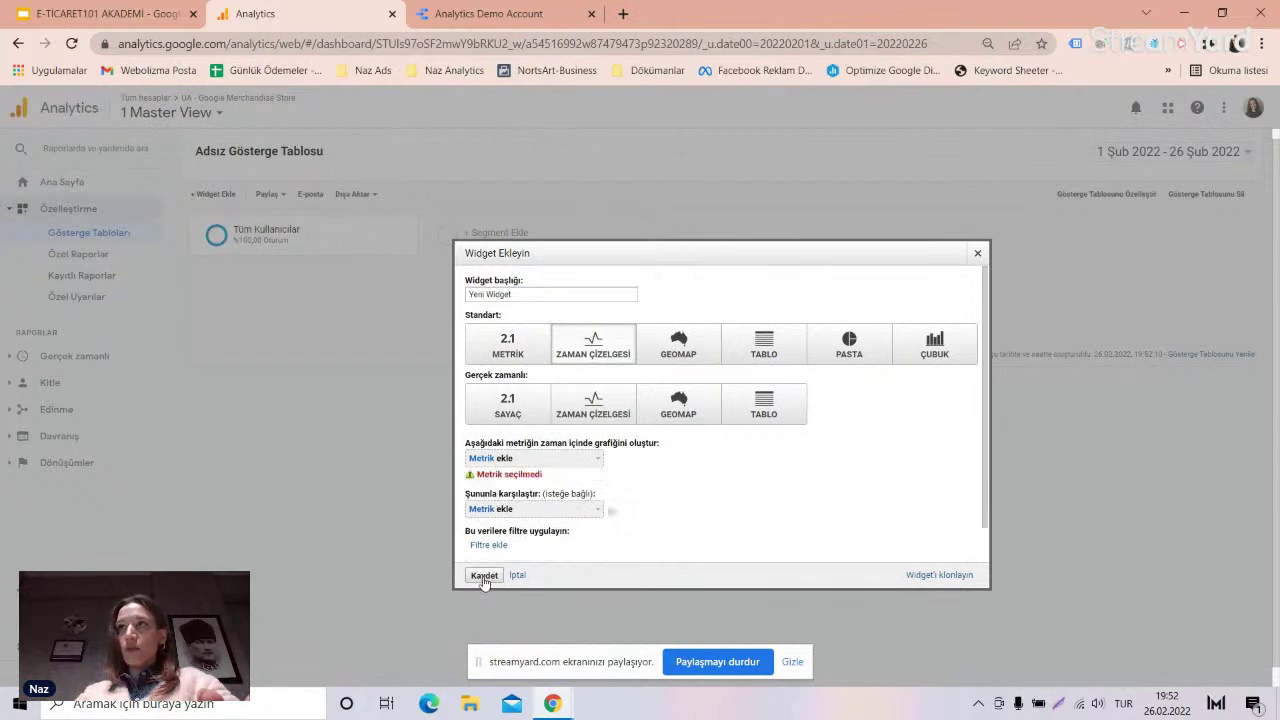
{"action": "left_click", "coordinate": [489, 457]}
{"action": "scroll", "coordinate": [523, 600], "scroll_direction": "down", "scroll_amount": 1}
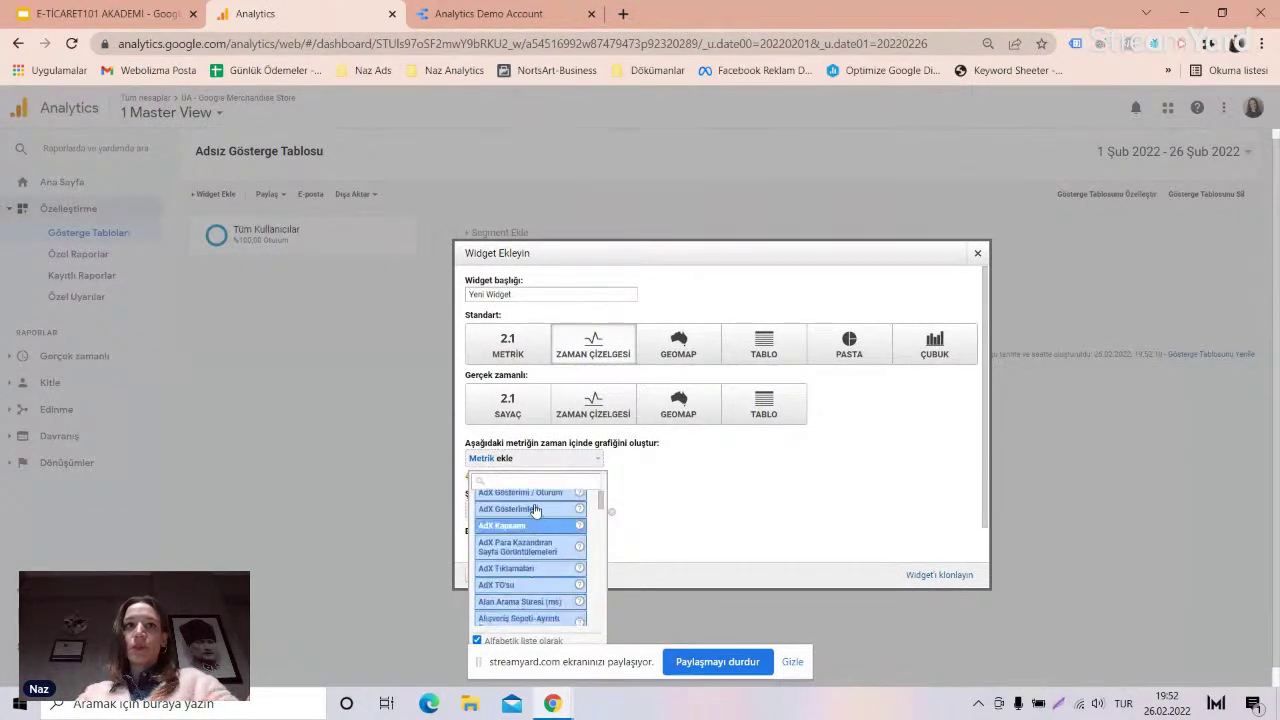
{"action": "type", "text": "gel"}
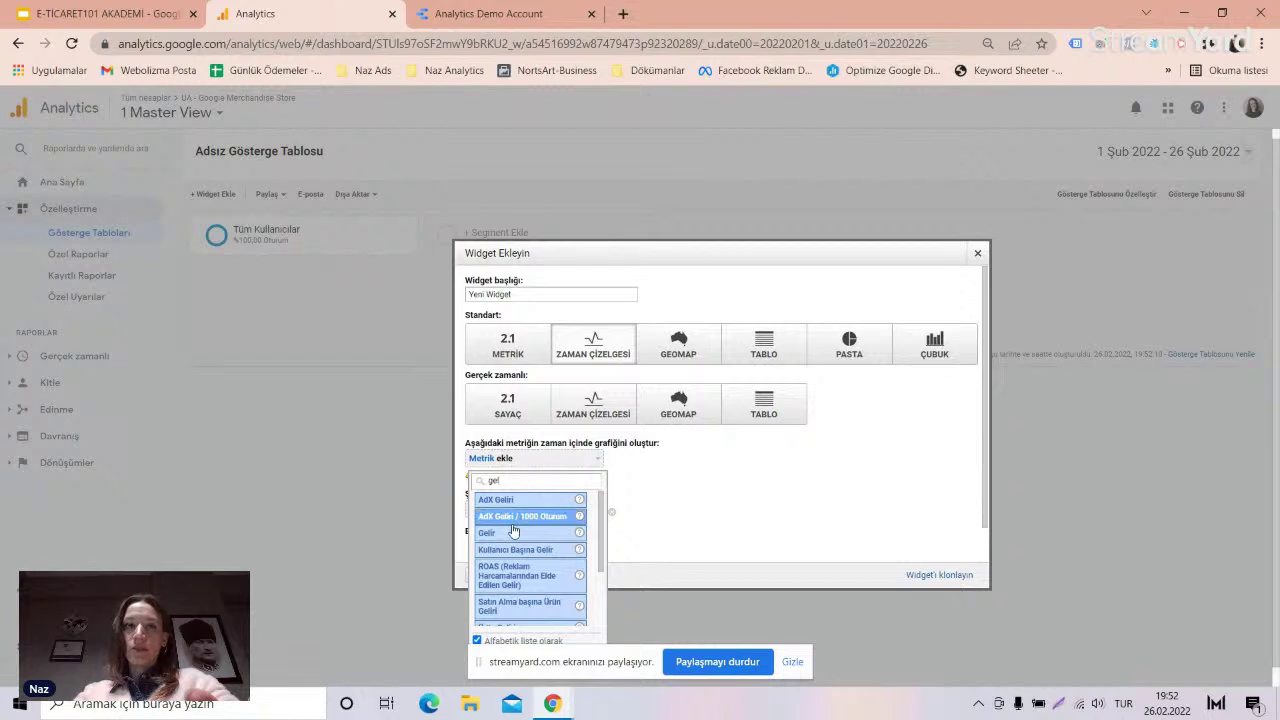
{"action": "left_click", "coordinate": [496, 537]}
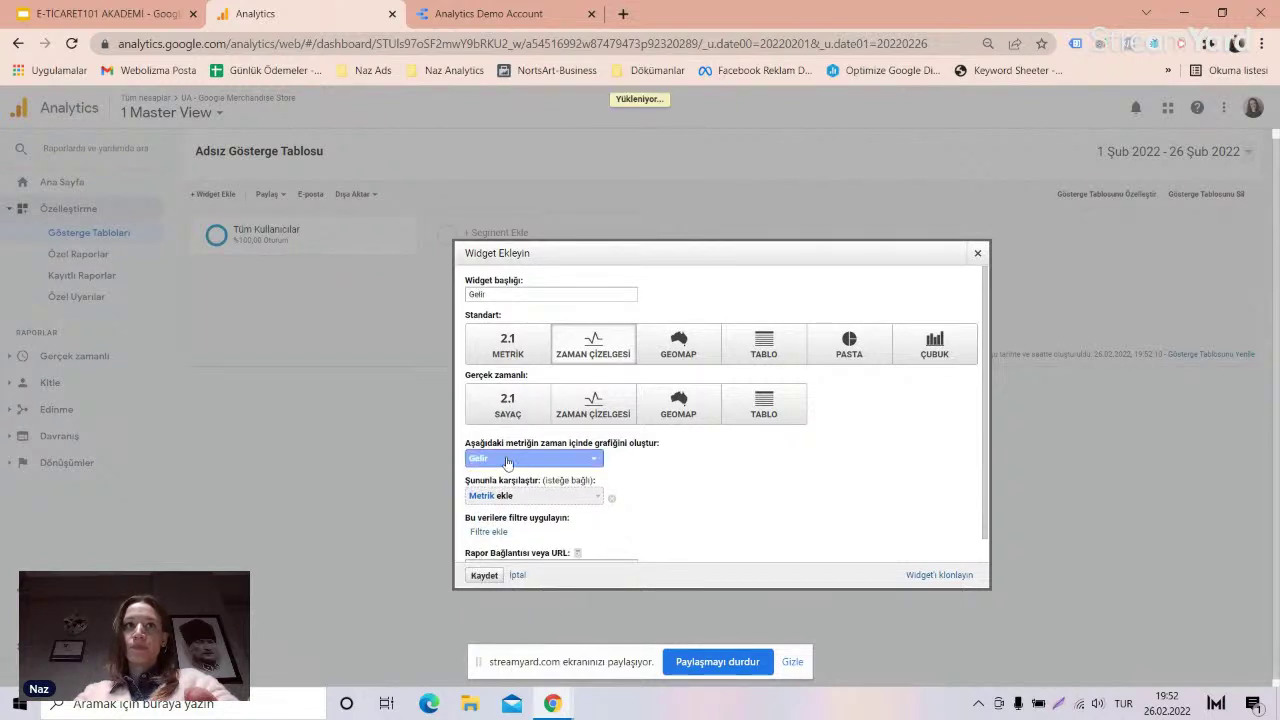
{"action": "left_click", "coordinate": [484, 575]}
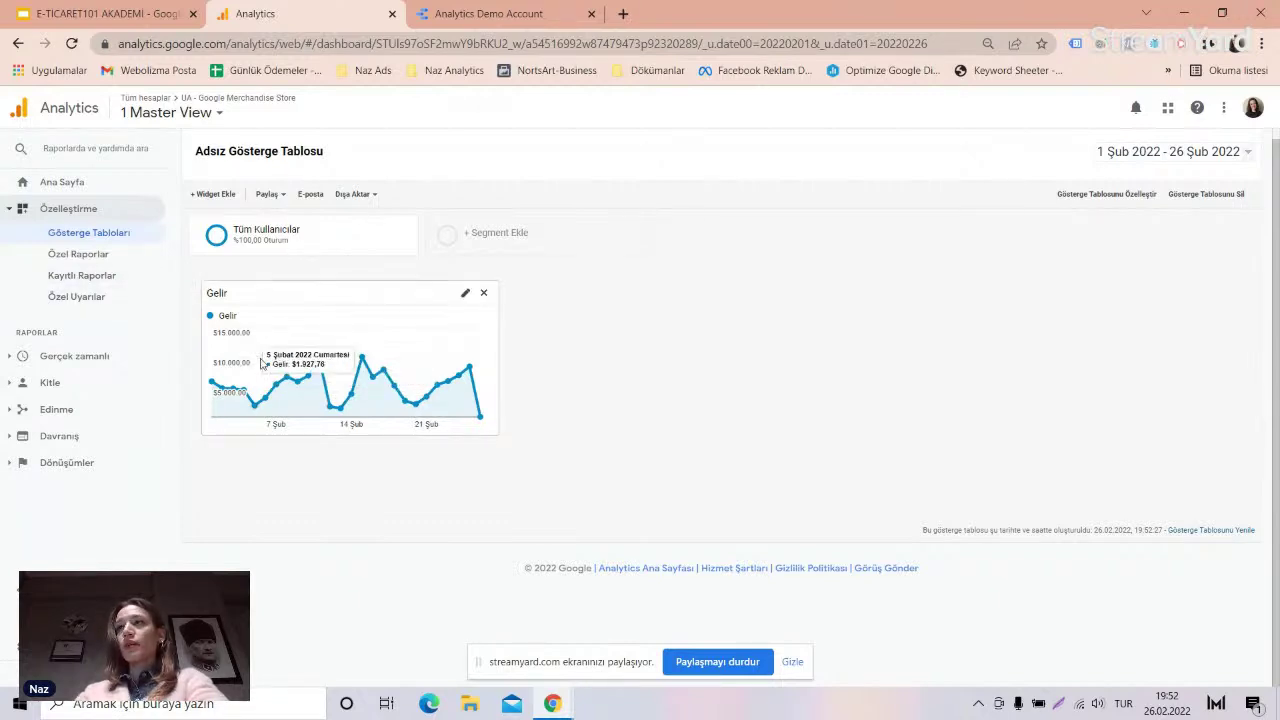
- View the Özel Raporlar page, and open the Kaynak/Aracı report under Edinme's Tüm Trafik
{"action": "left_click", "coordinate": [85, 257]}
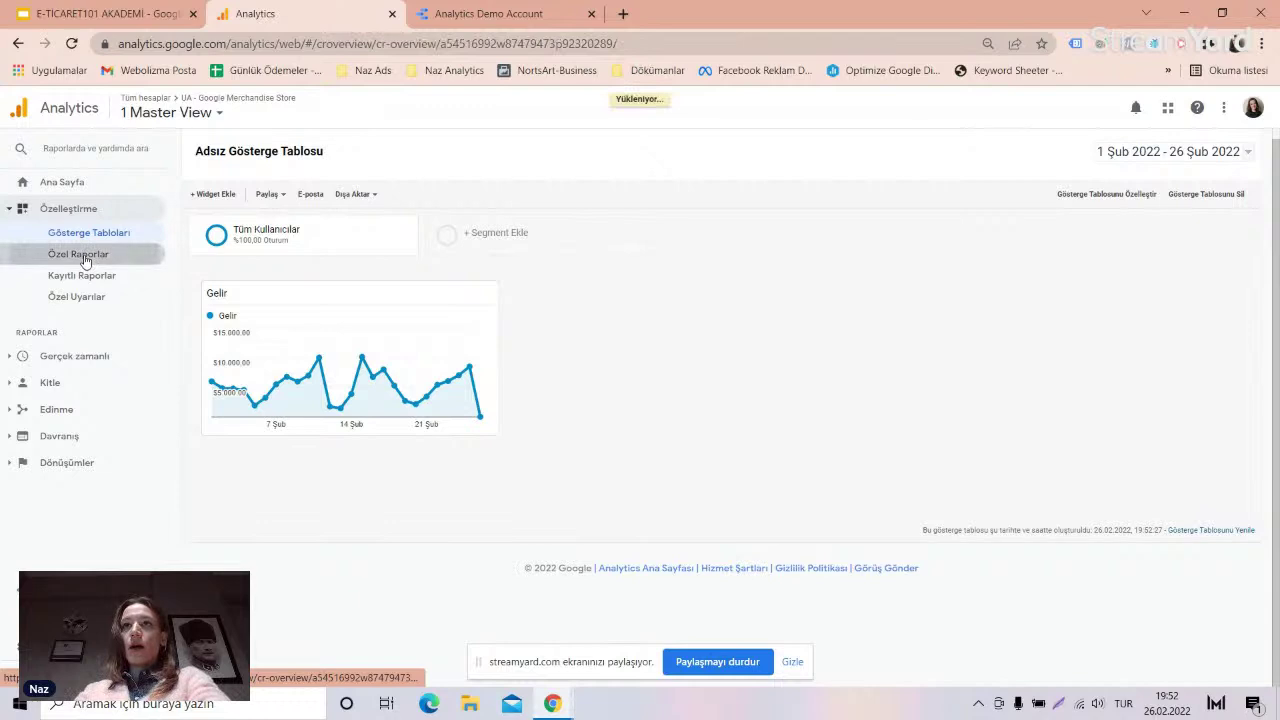
{"action": "left_click", "coordinate": [58, 391]}
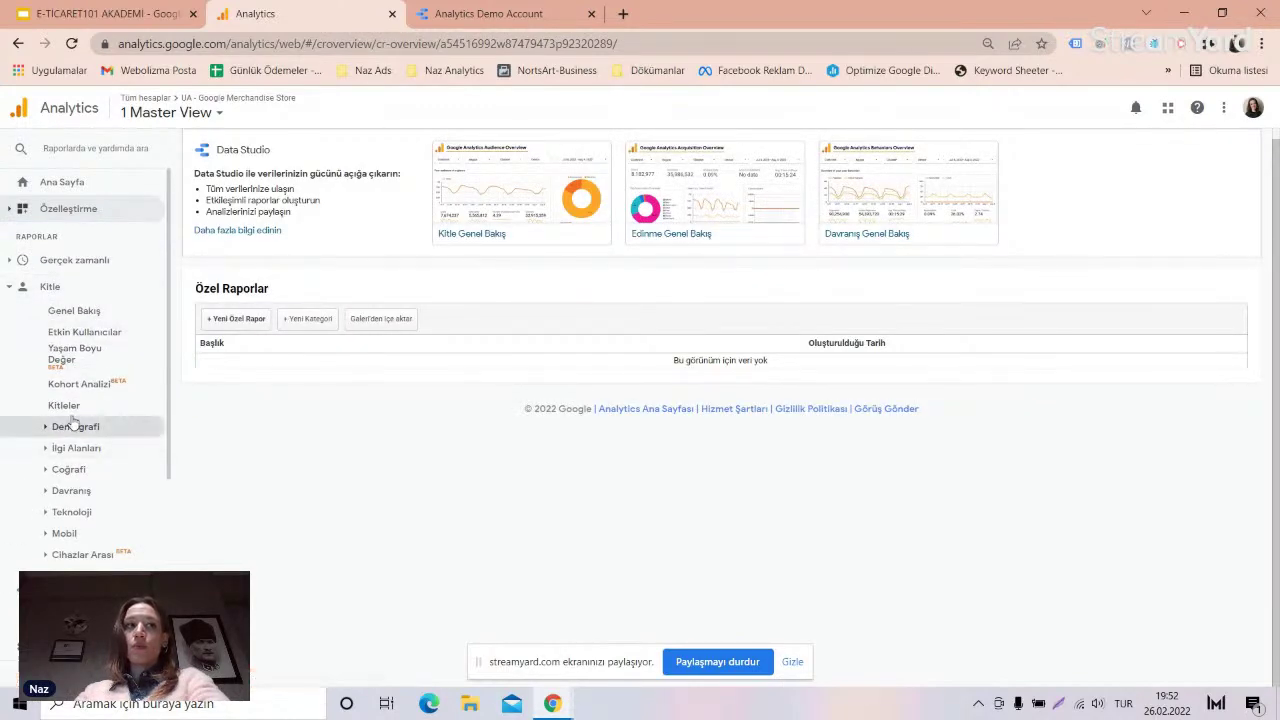
{"action": "scroll", "coordinate": [66, 510], "scroll_direction": "down", "scroll_amount": 1}
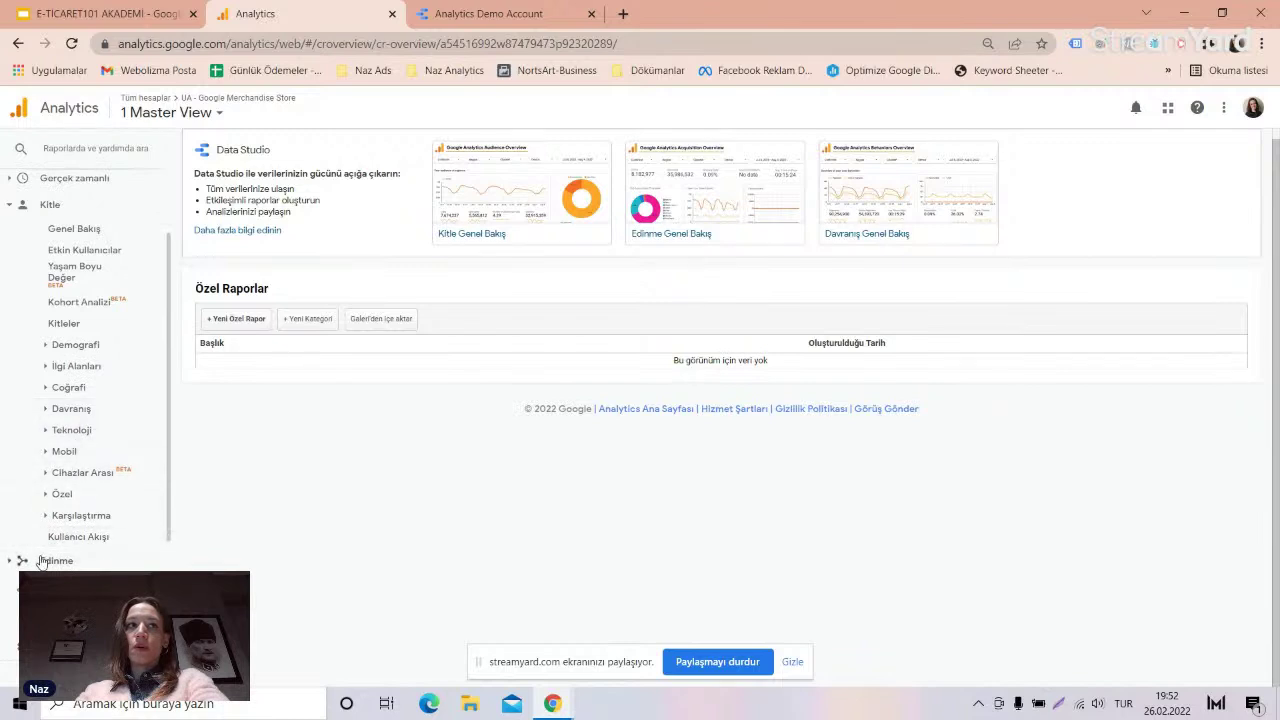
{"action": "left_click", "coordinate": [65, 208]}
{"action": "left_click", "coordinate": [68, 338]}
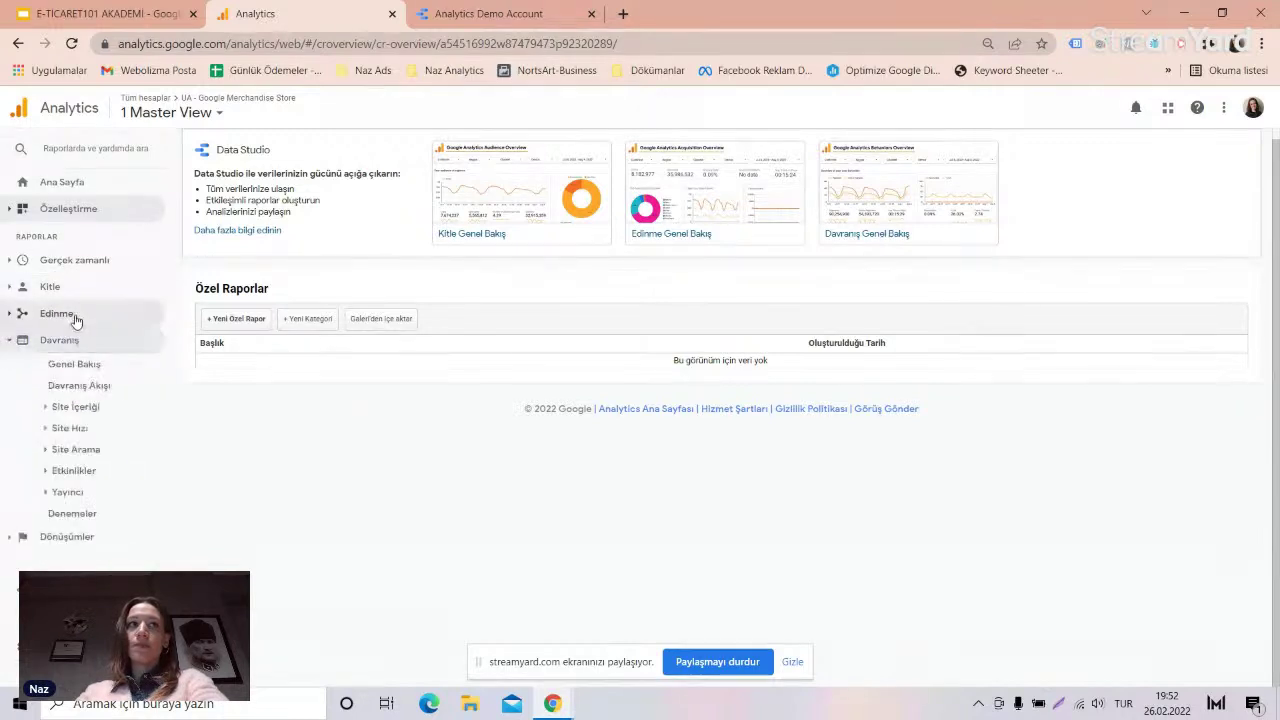
{"action": "left_click", "coordinate": [75, 316]}
{"action": "left_click", "coordinate": [80, 358]}
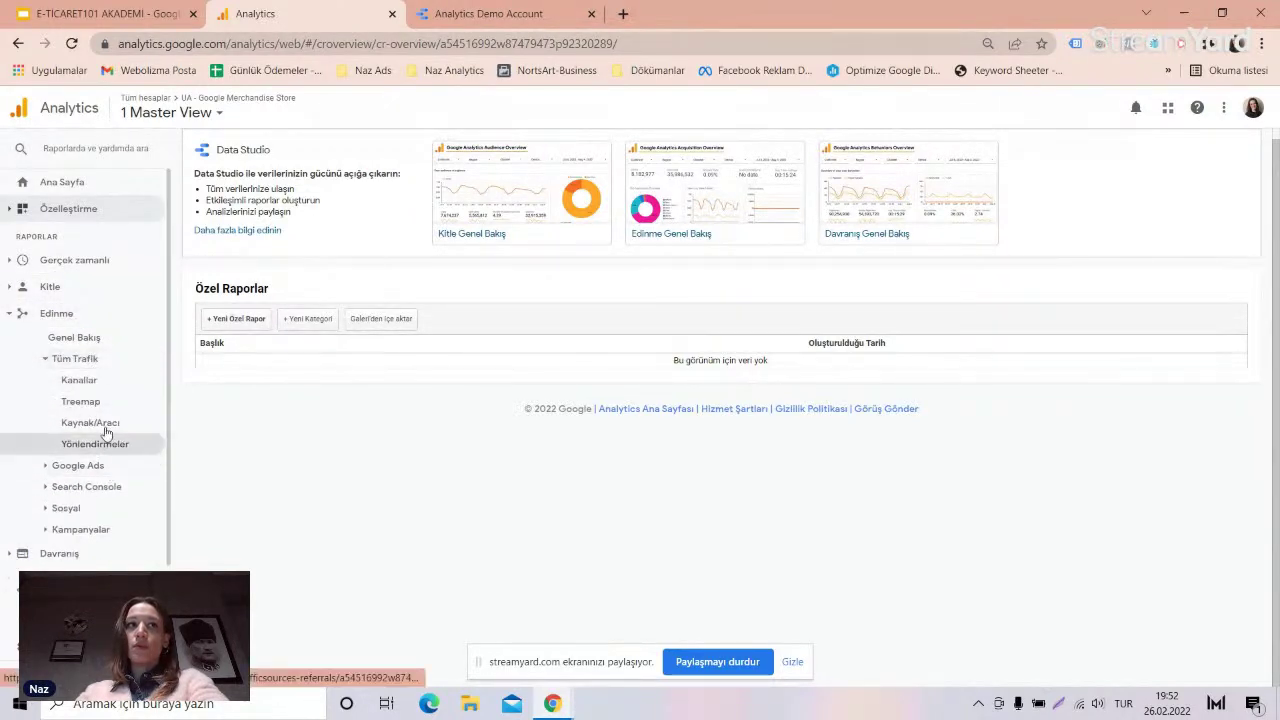
{"action": "left_click", "coordinate": [105, 423]}
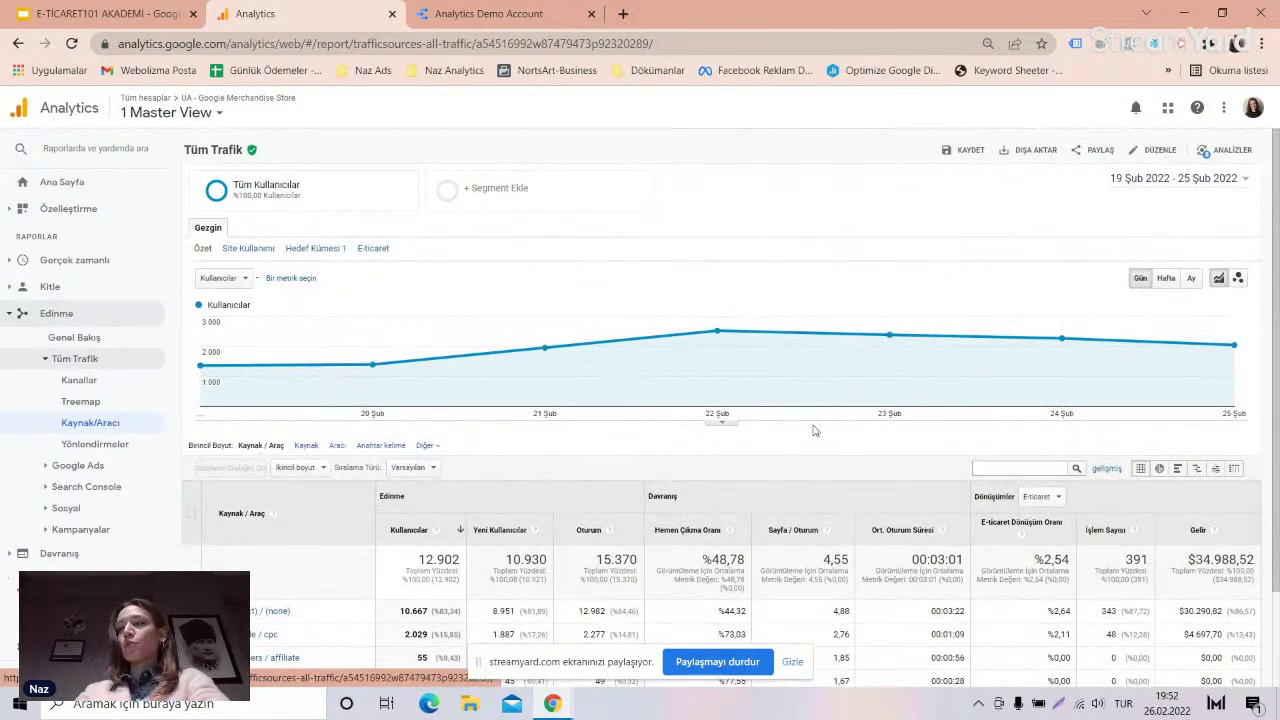
- Export the Tüm Trafik source/medium report for 19 Şub 2022 - 25 Şub 2022 as a PDF
{"action": "scroll", "coordinate": [836, 467], "scroll_direction": "down", "scroll_amount": 1}
{"action": "scroll", "coordinate": [812, 427], "scroll_direction": "up", "scroll_amount": 1}
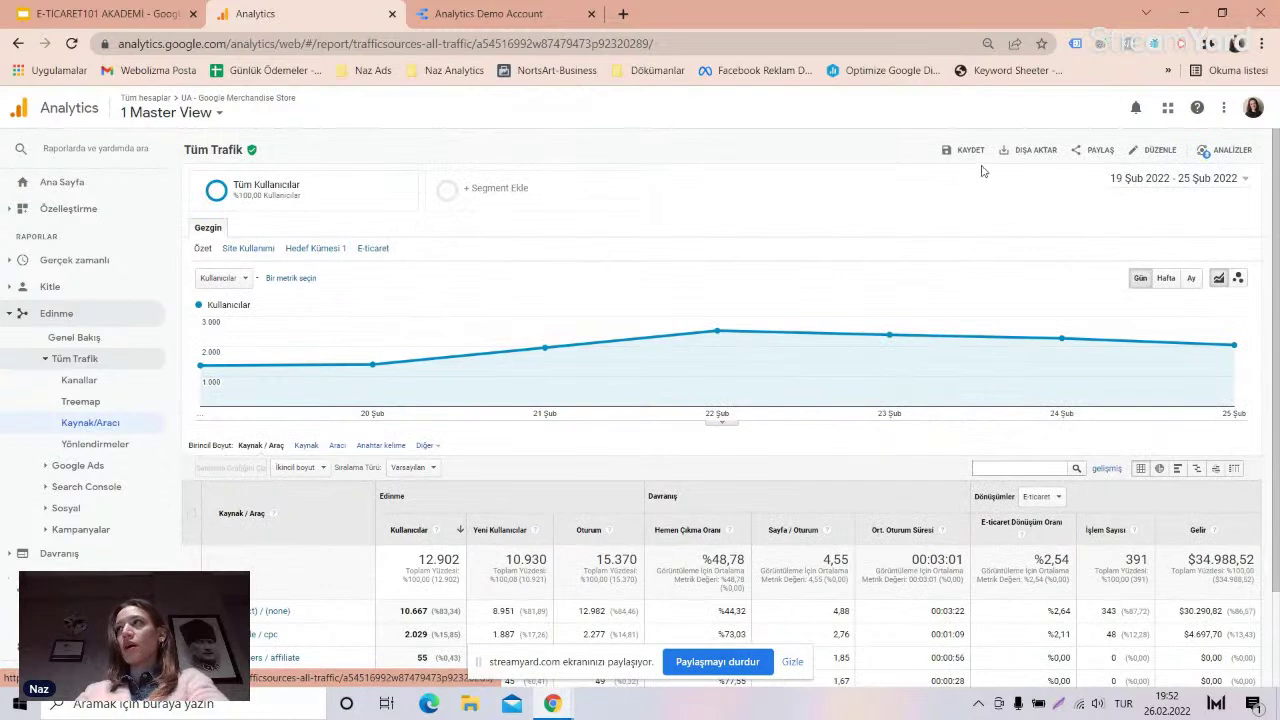
{"action": "left_click", "coordinate": [1010, 150]}
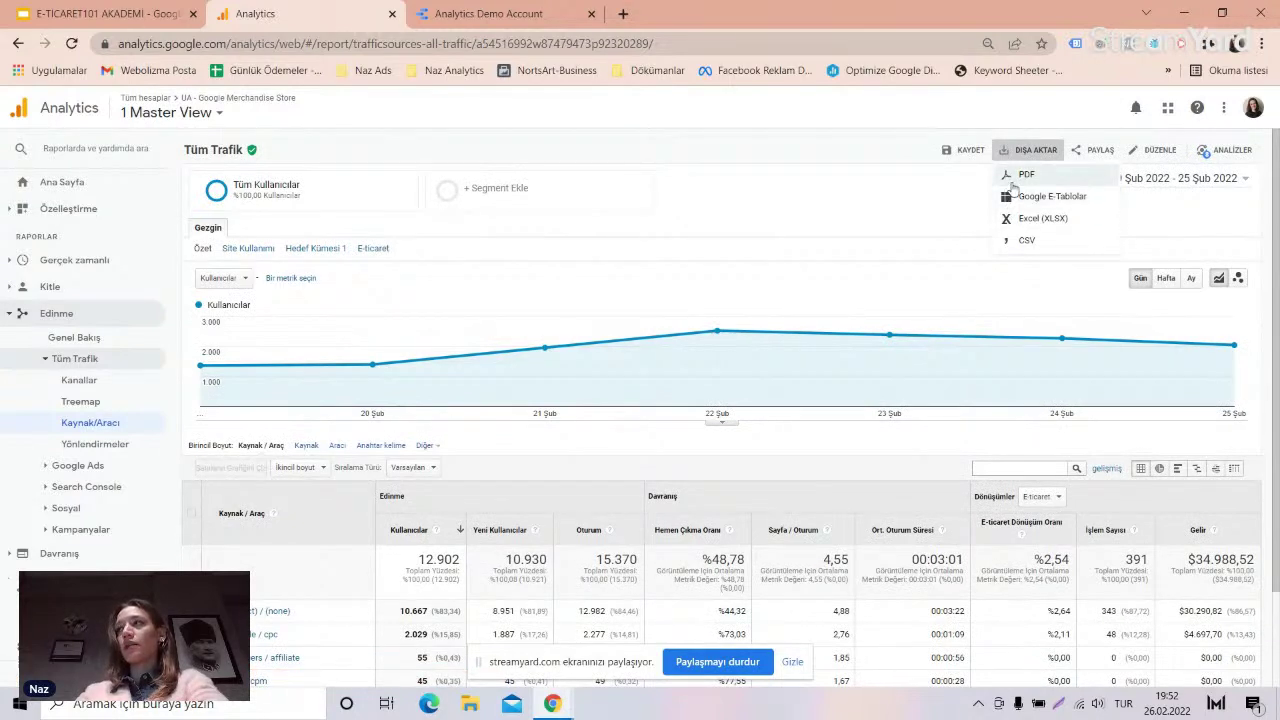
{"action": "left_click", "coordinate": [1014, 175]}
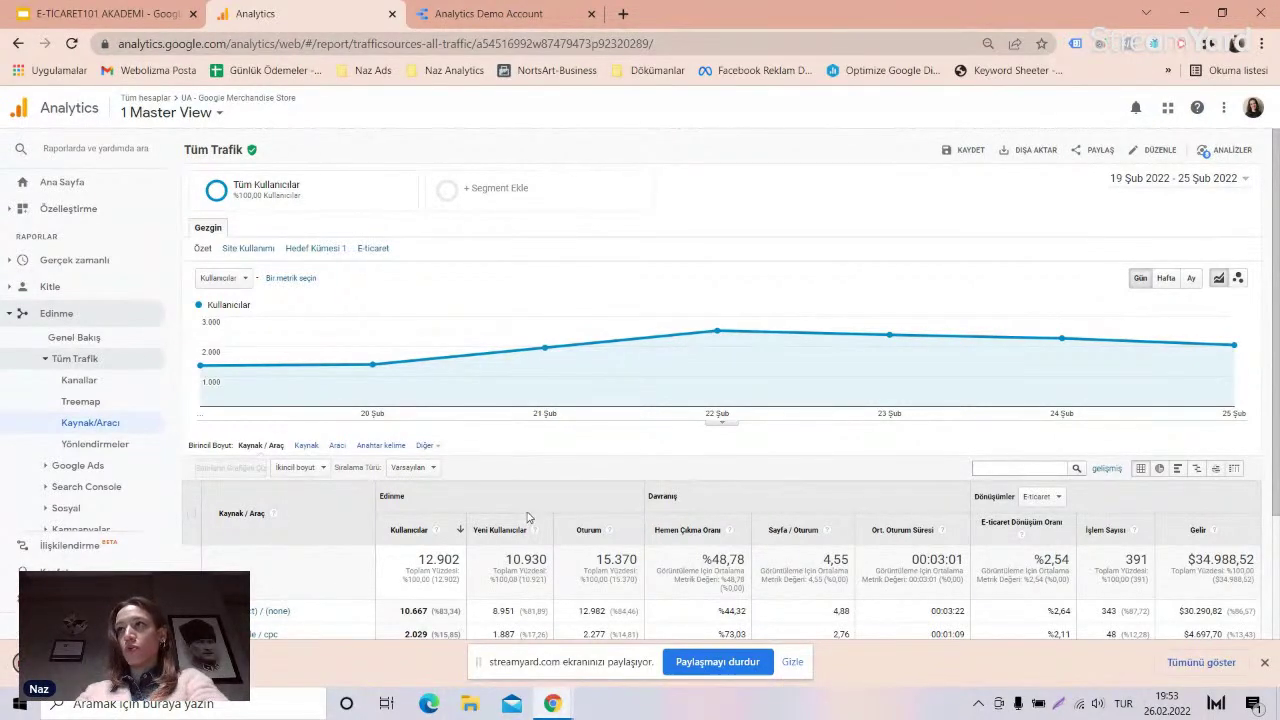
- Open the exported Tüm Trafik PDF, examine its Kullanıcılar chart and Kaynak / Araç table, and close it
{"action": "left_click", "coordinate": [120, 662]}
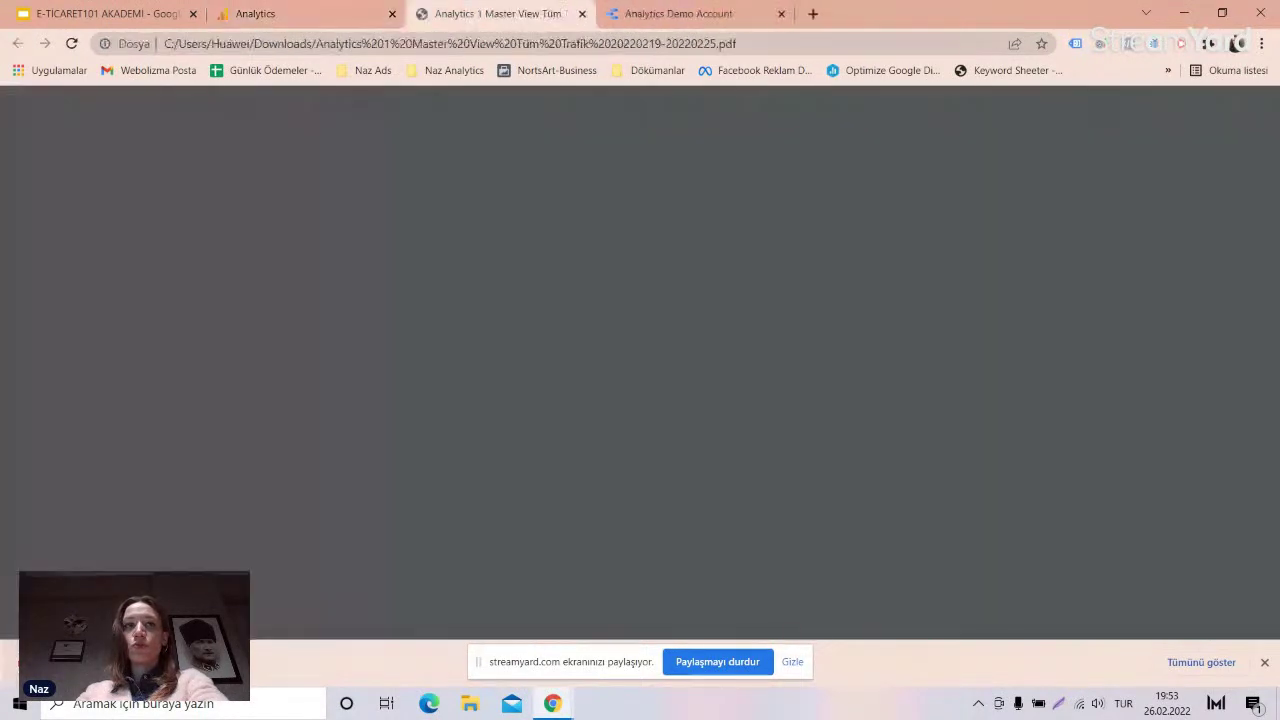
{"action": "scroll", "coordinate": [795, 245], "scroll_direction": "down", "scroll_amount": 5}
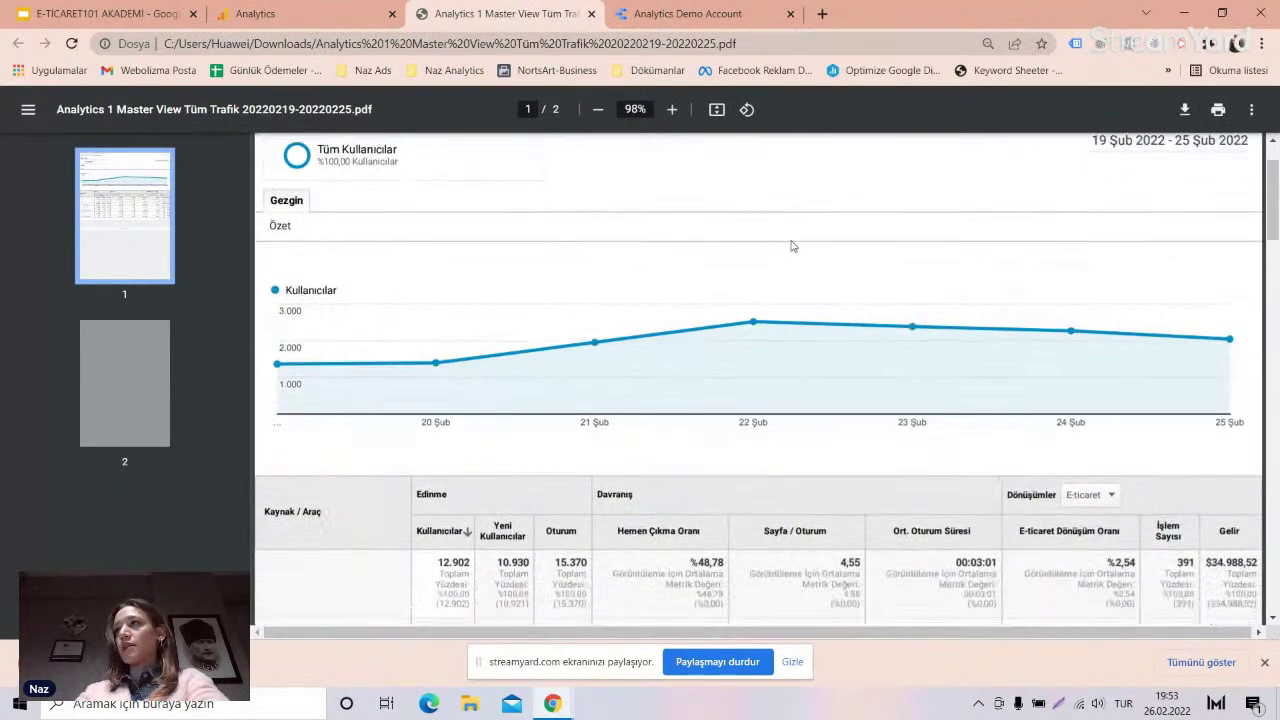
{"action": "scroll", "coordinate": [739, 393], "scroll_direction": "down", "scroll_amount": 3}
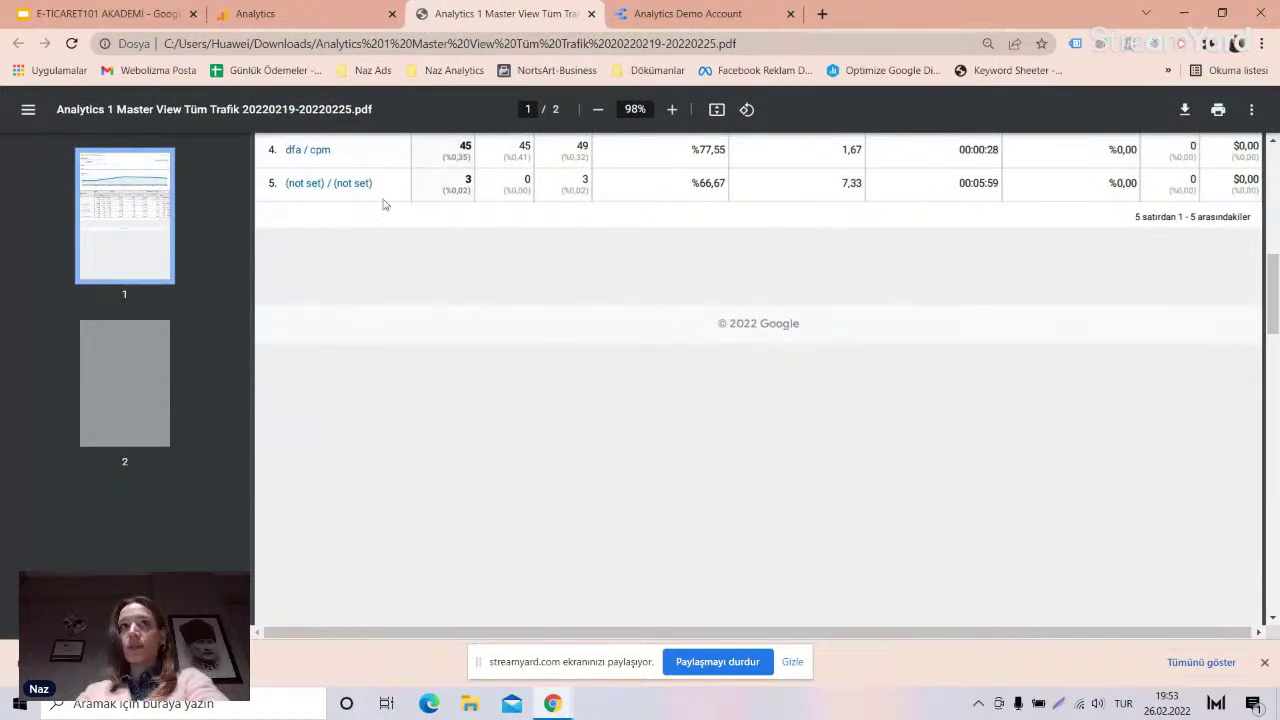
{"action": "left_click", "coordinate": [591, 14]}
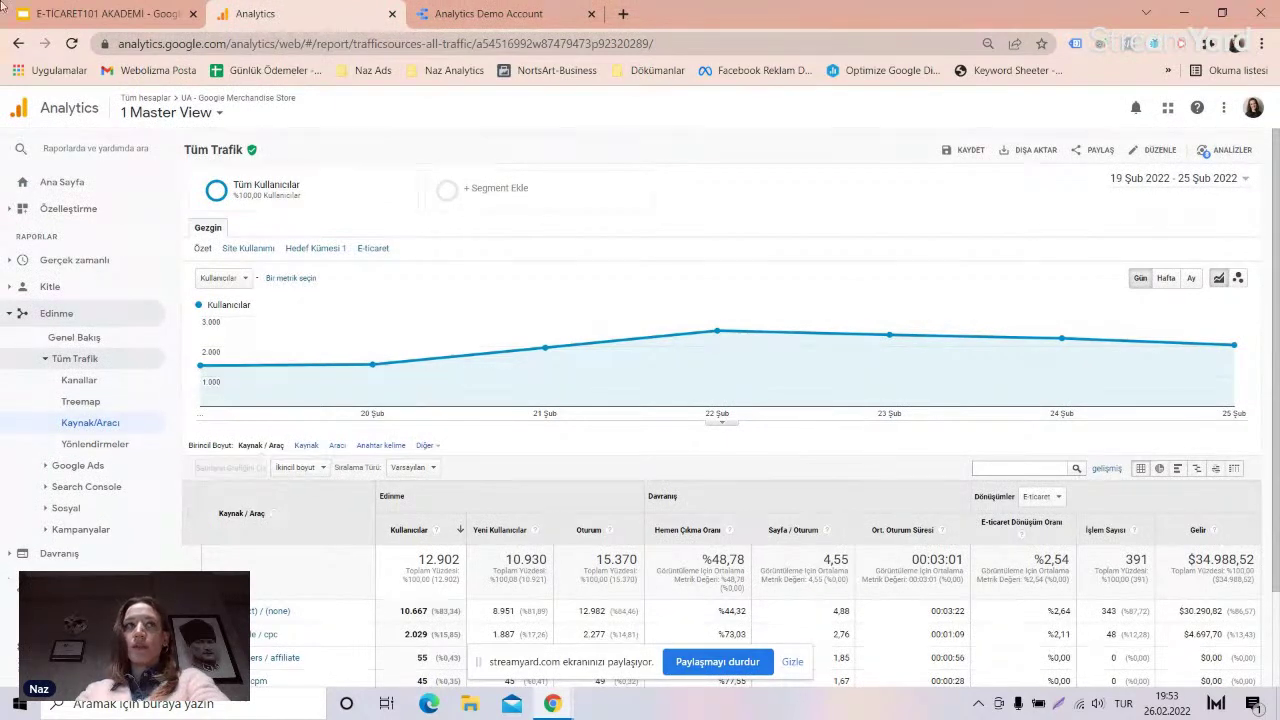
- Switch to the E-TİCARET101 AKADEMİ presentation in Google Slides, present from slide 25, Google Data Studio Nedir, and advance to slide 26
{"action": "left_click", "coordinate": [100, 14]}
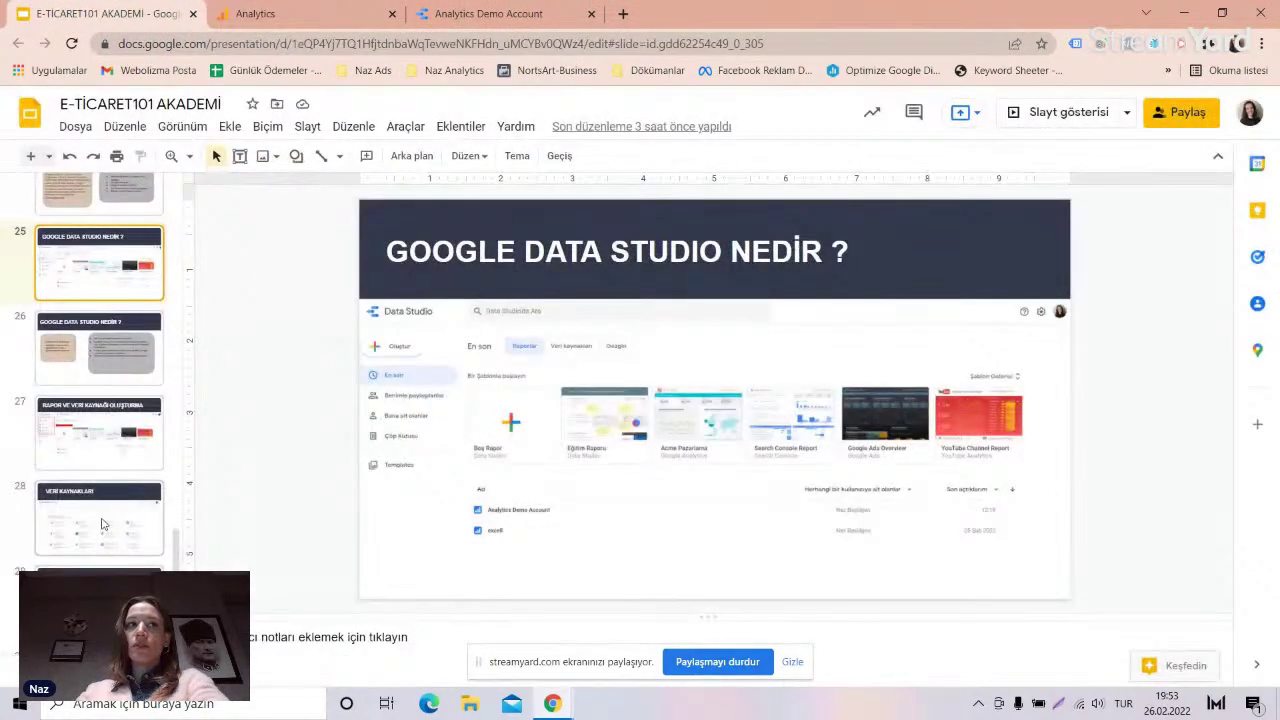
{"action": "key", "text": "Down"}
{"action": "key", "text": "Down"}
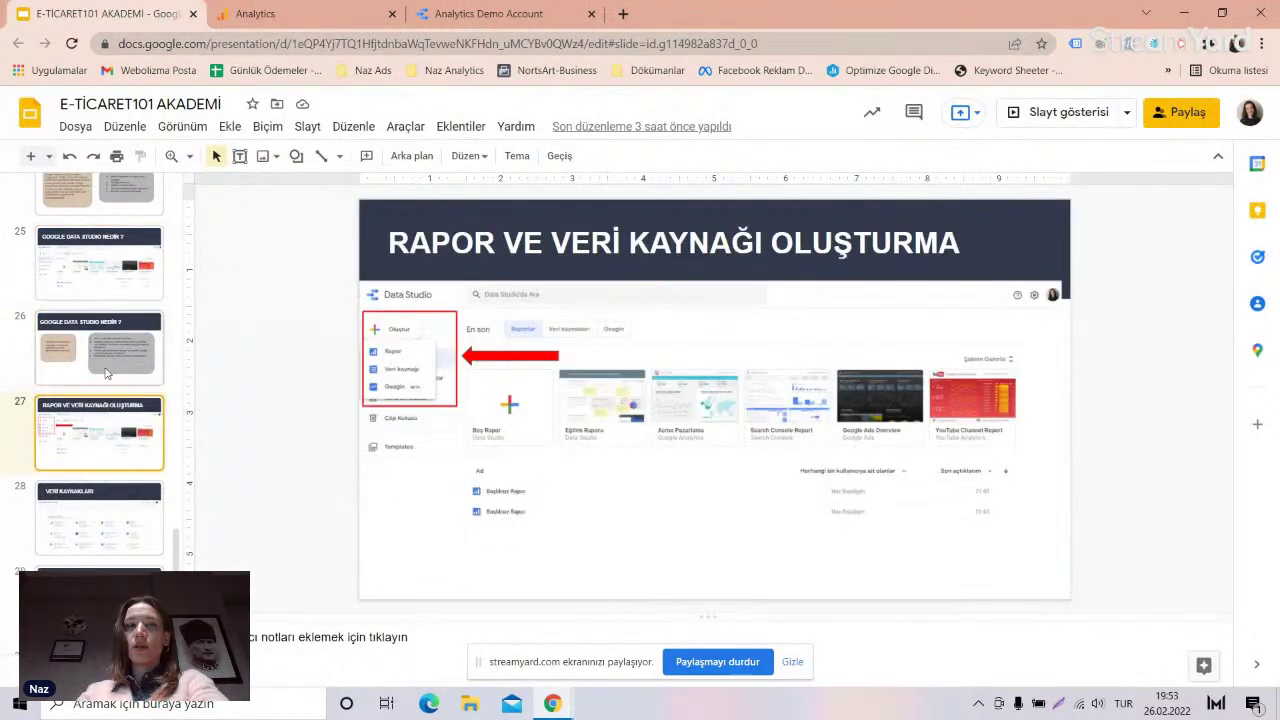
{"action": "key", "text": "Up"}
{"action": "left_click", "coordinate": [117, 282]}
{"action": "left_click", "coordinate": [1041, 118]}
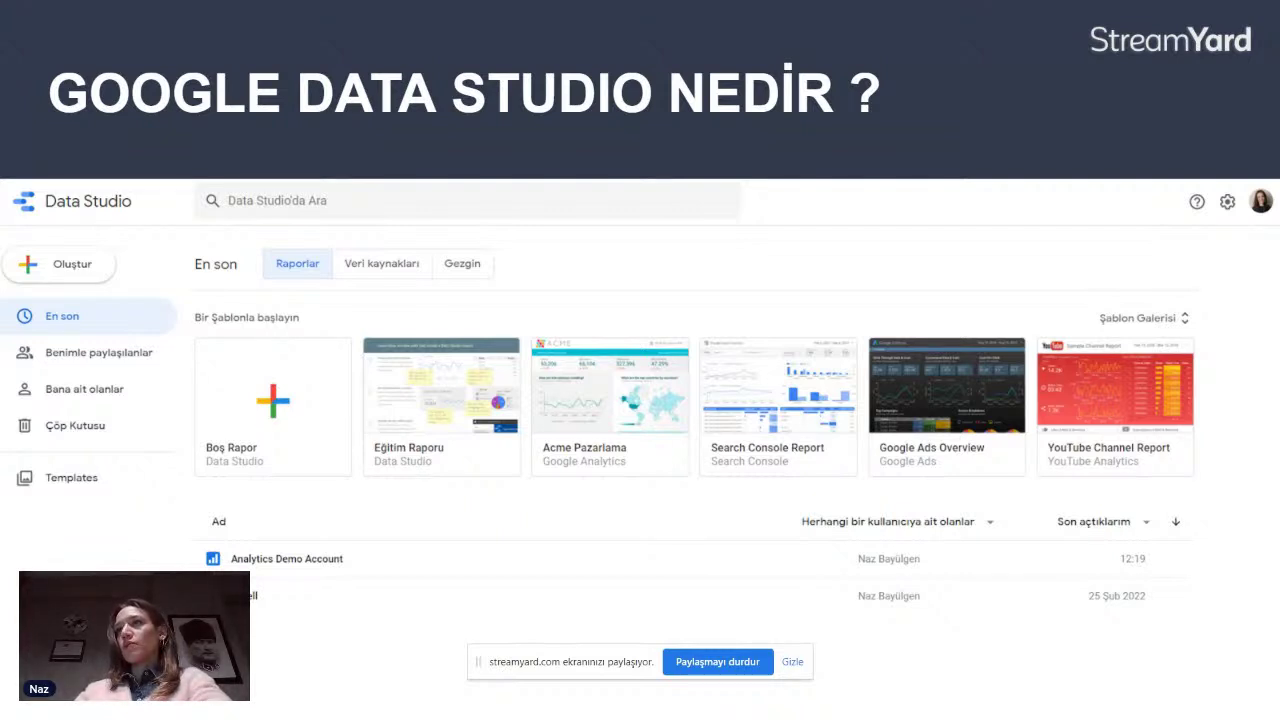
{"action": "key", "text": "Right"}
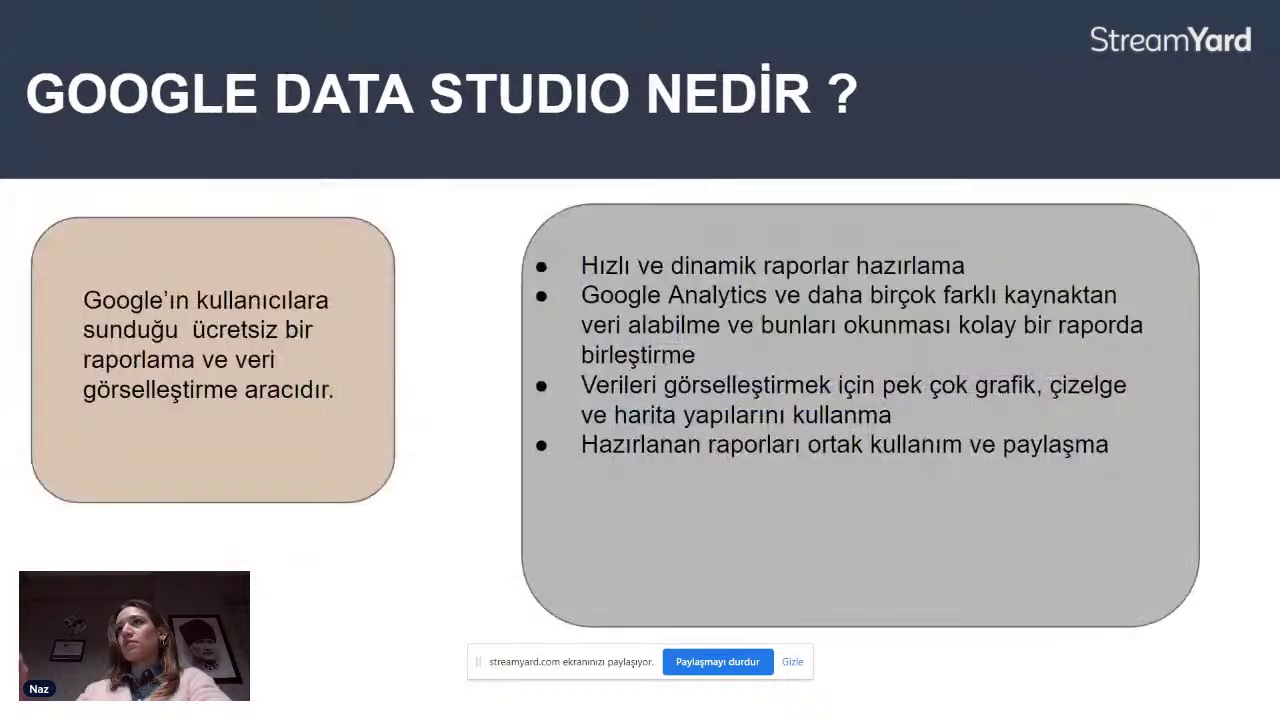